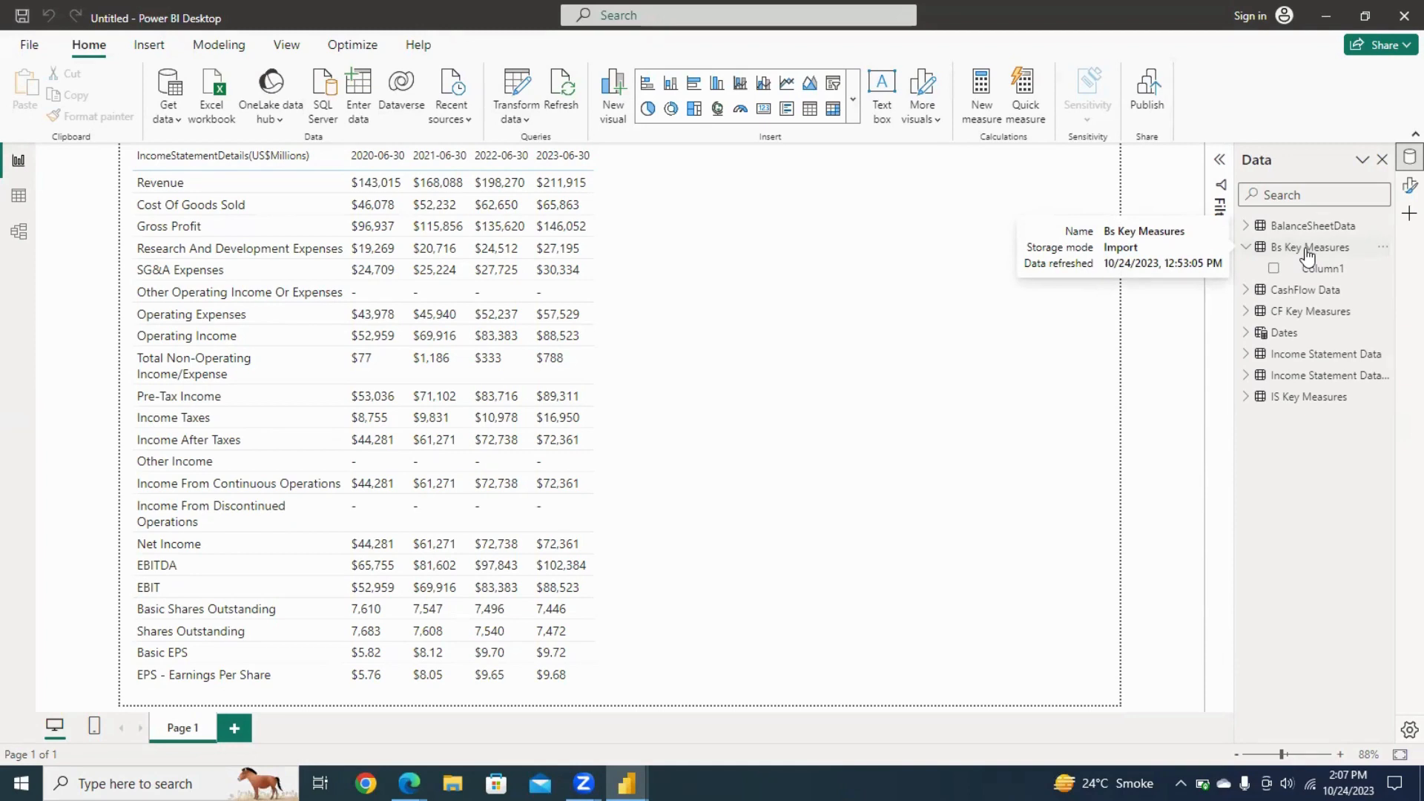
Create a measure in the Bs Key Measures table defined as Bs values = sum(BalanceSheetData[Value]).
click(1308, 249)
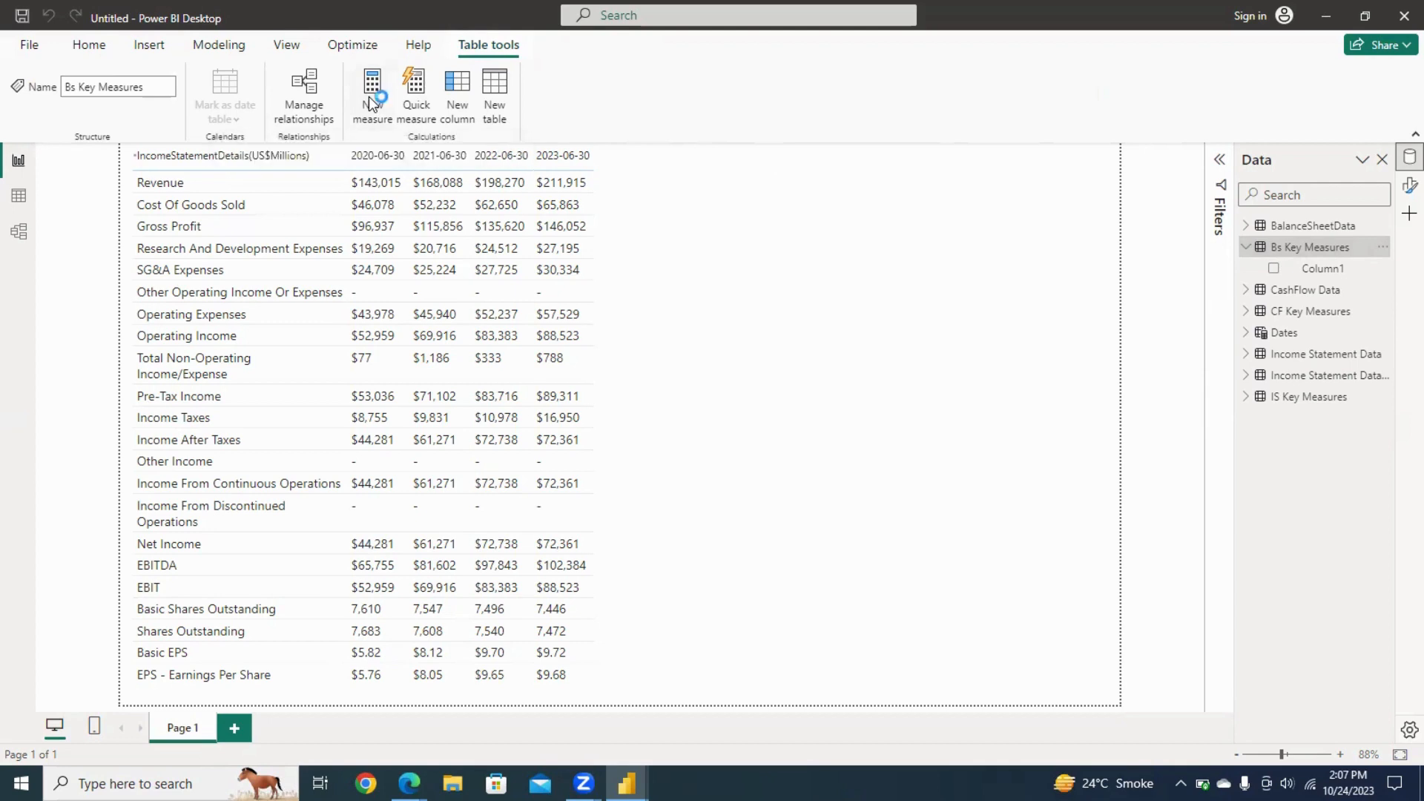
click(370, 98)
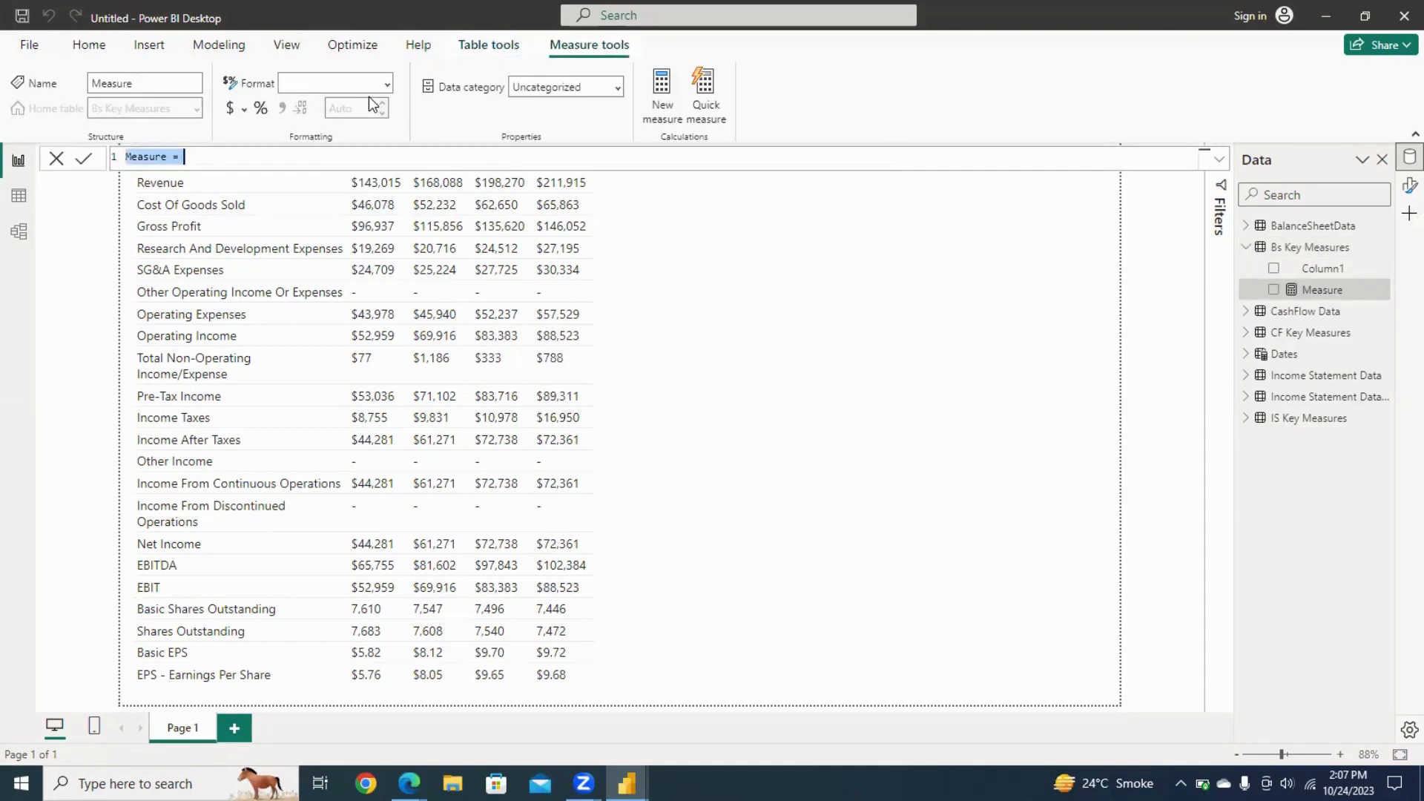
key(BackSpace)
text(Bs values=)
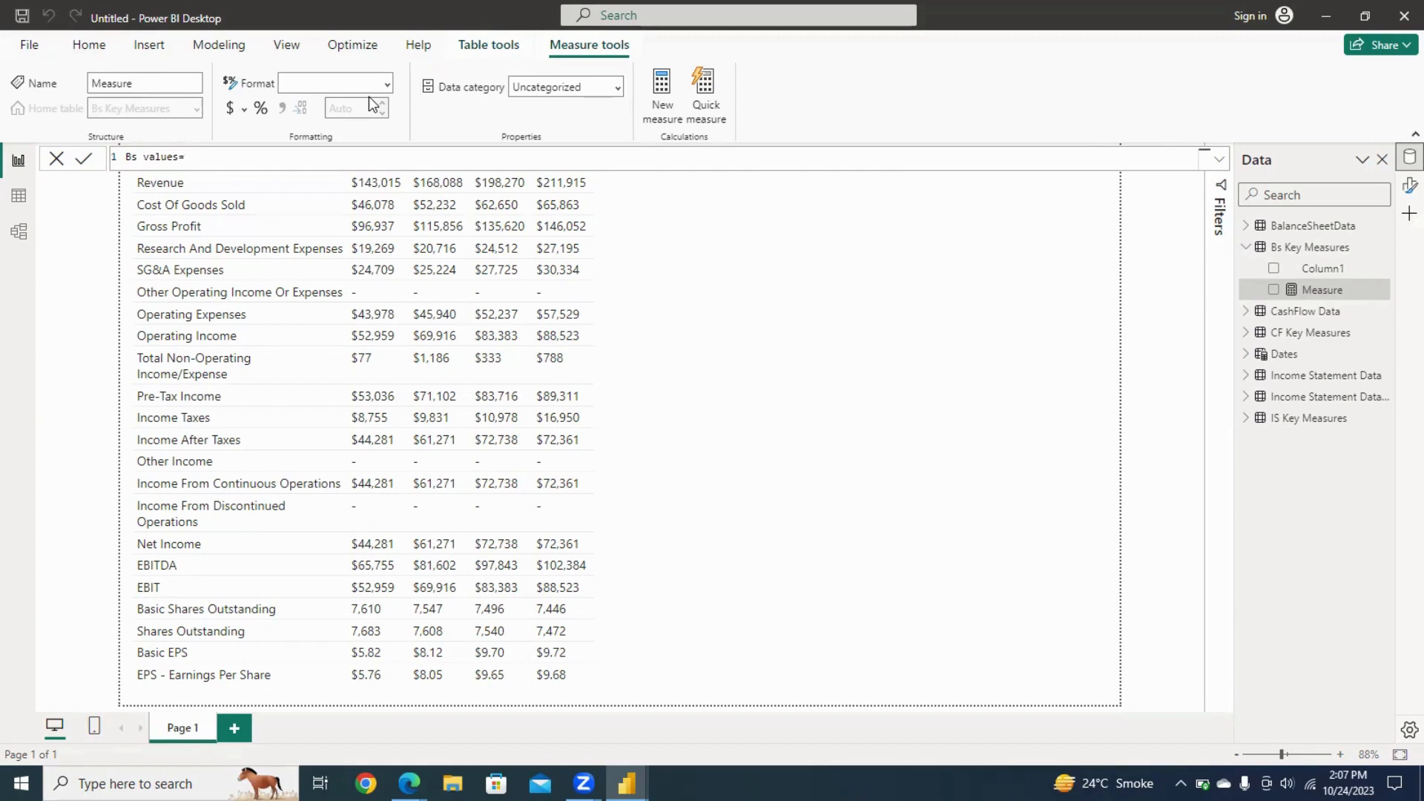
text( sum)
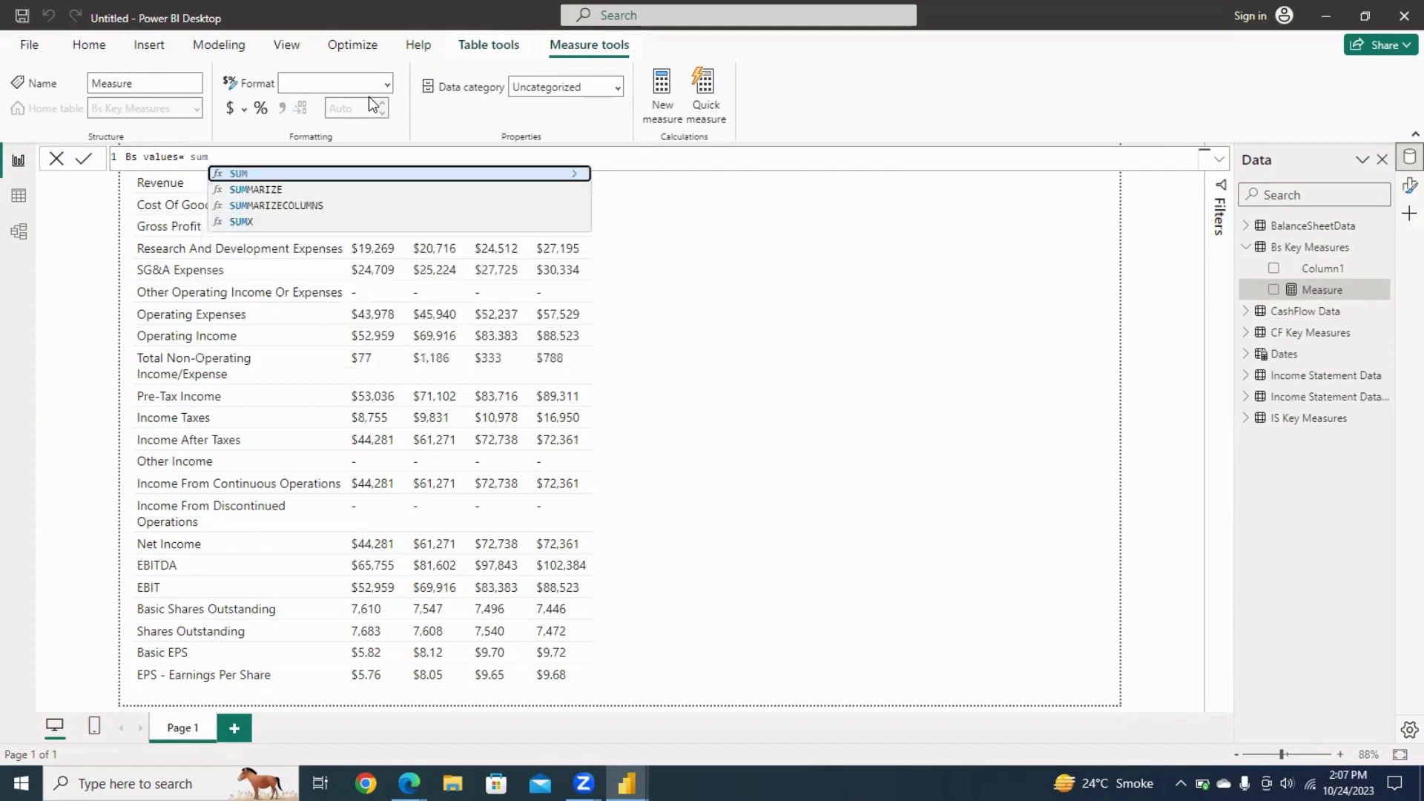
text(()
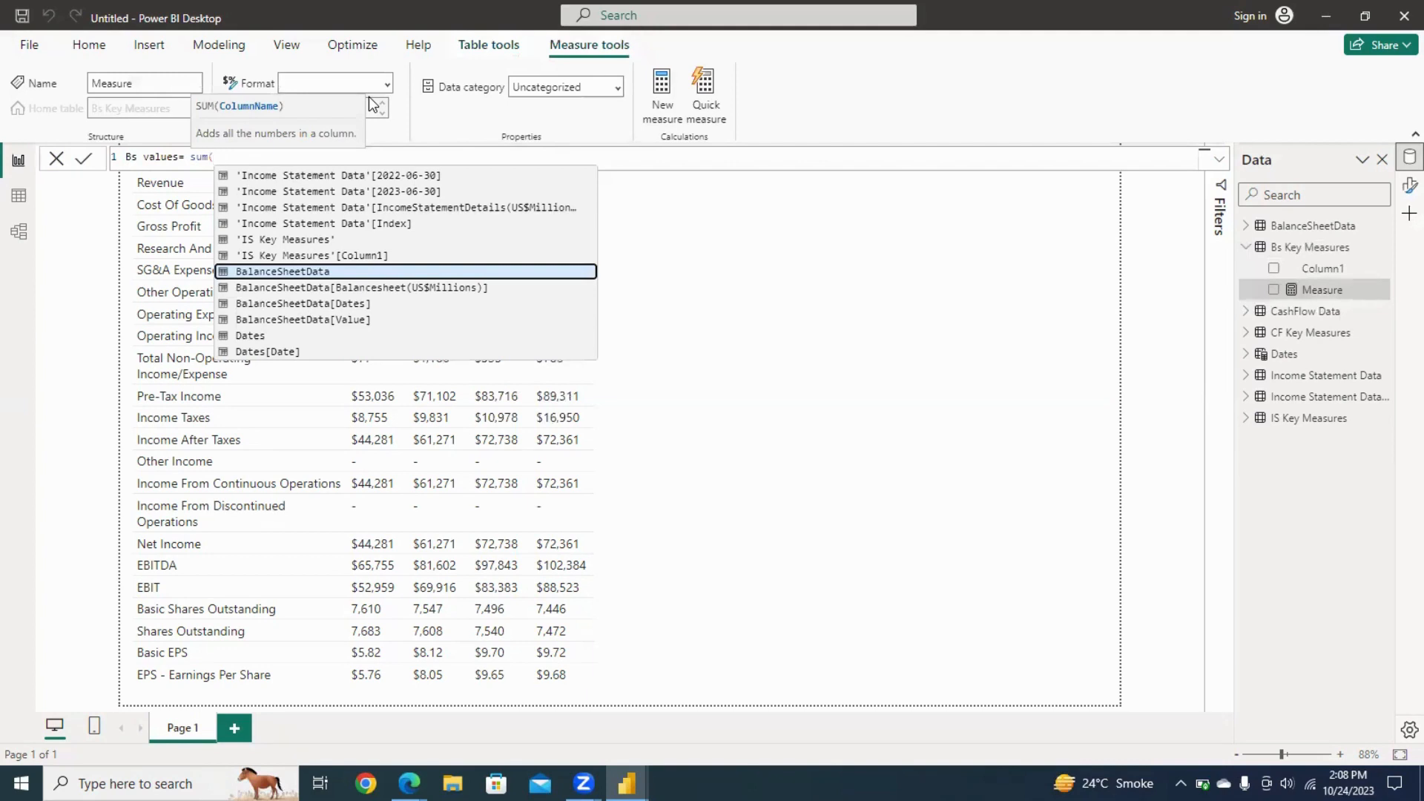
key(Up)
key(Up)
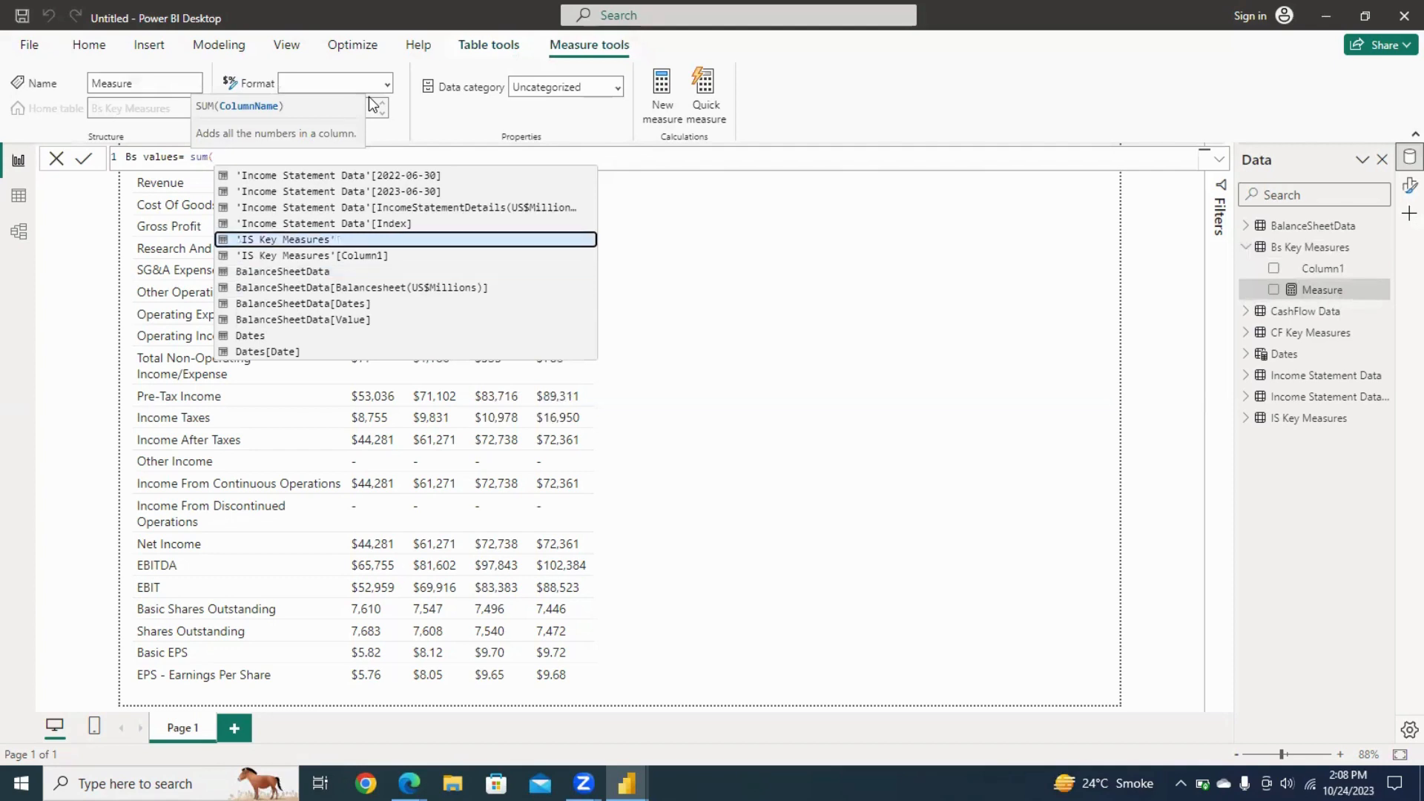
key(Down)
key(Down)
key(Down)
key(Down)
key(Down)
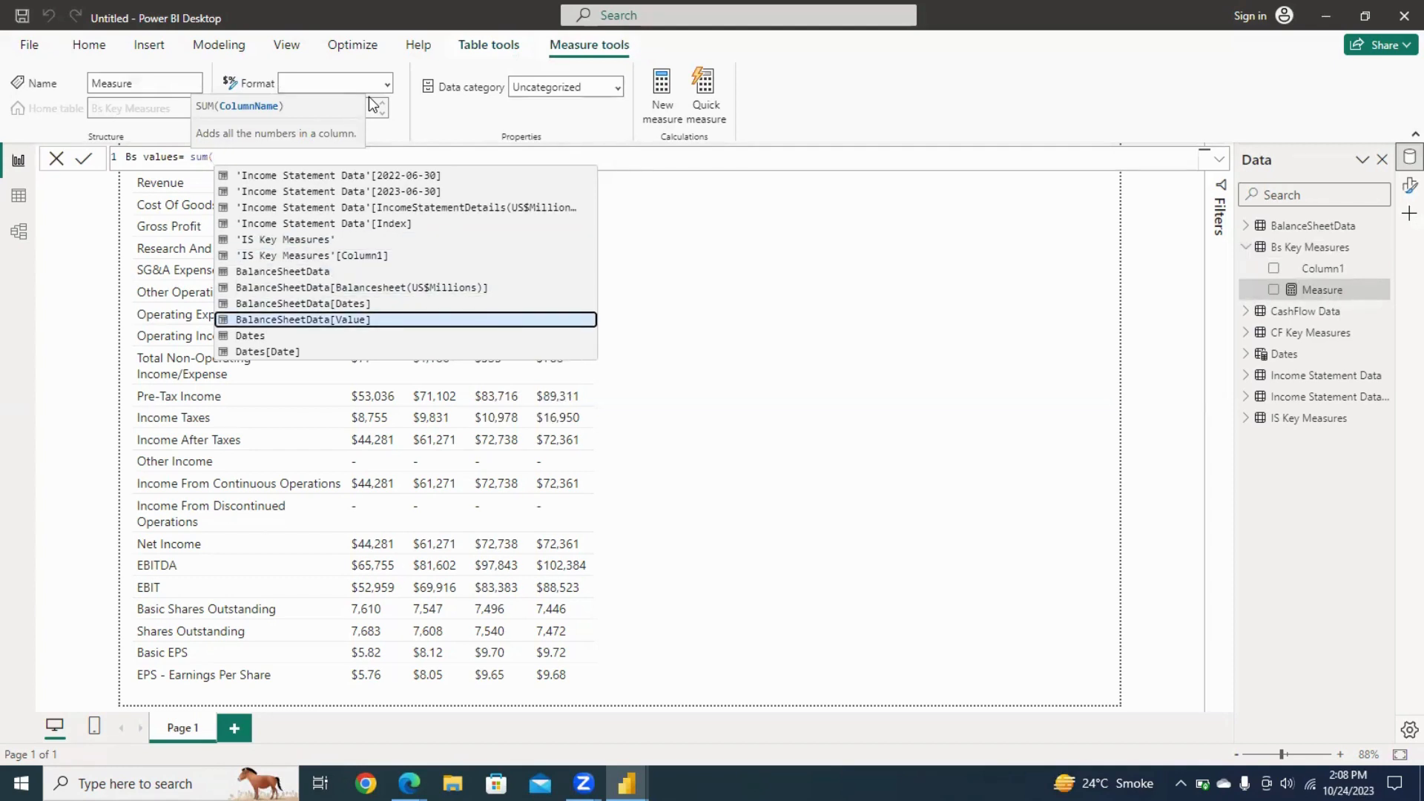
key(Tab)
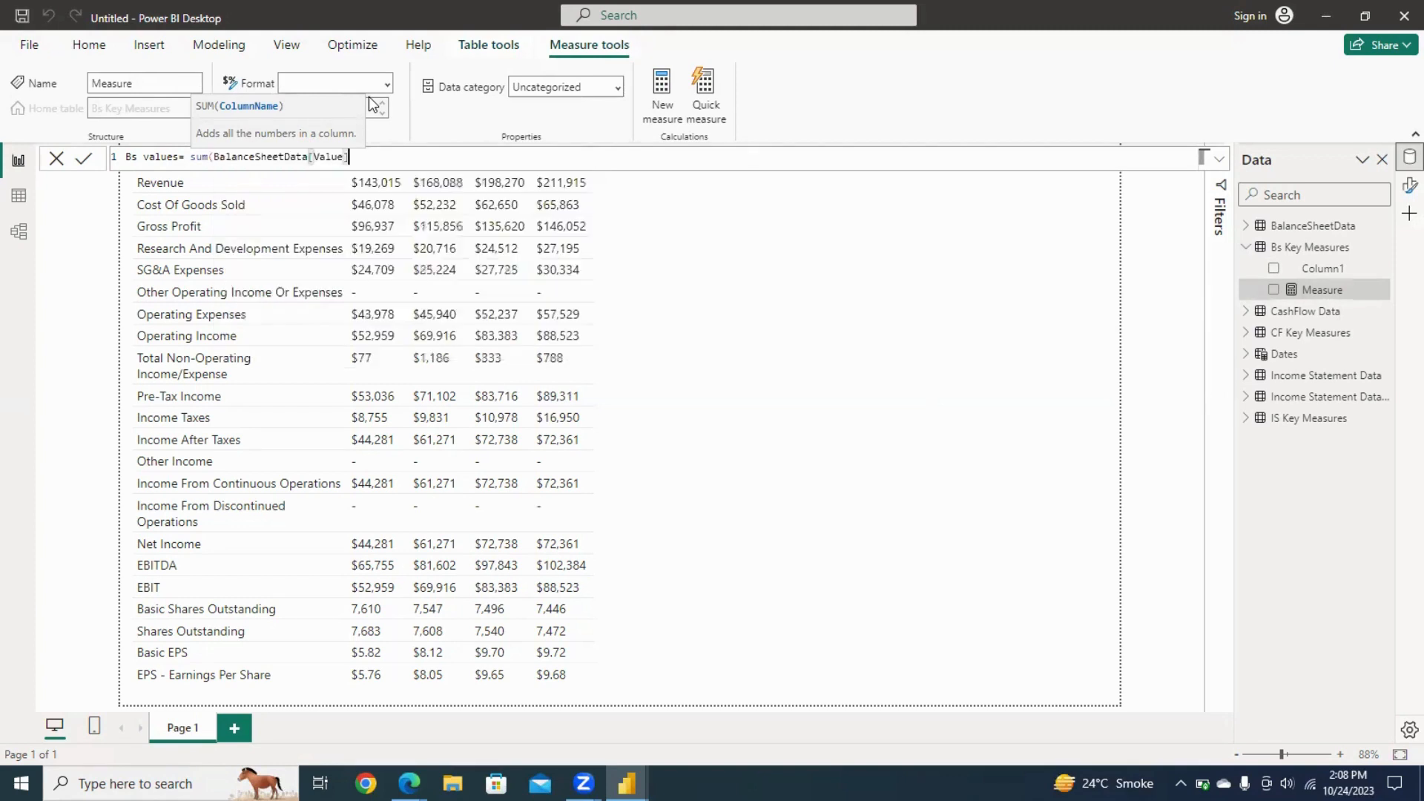
text())
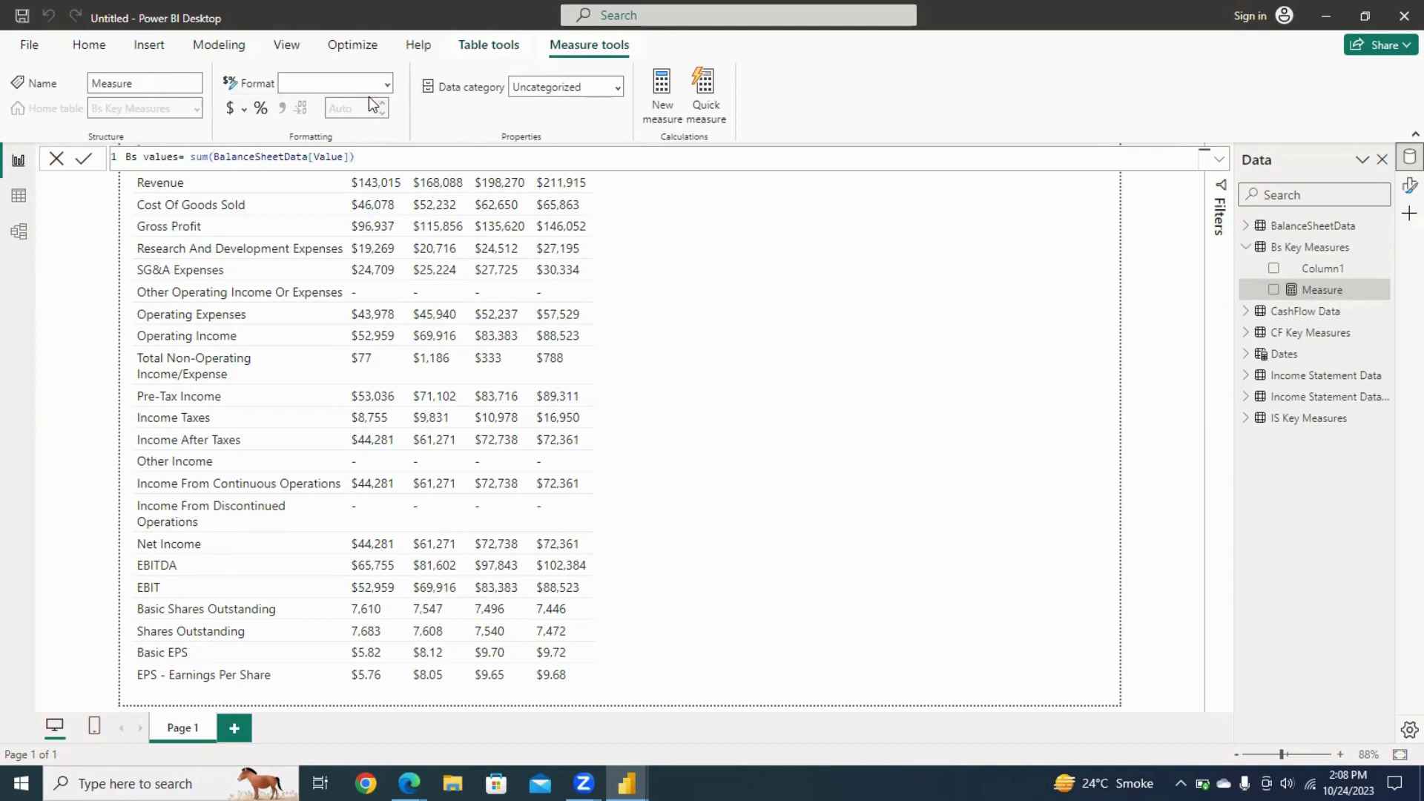
key(Return)
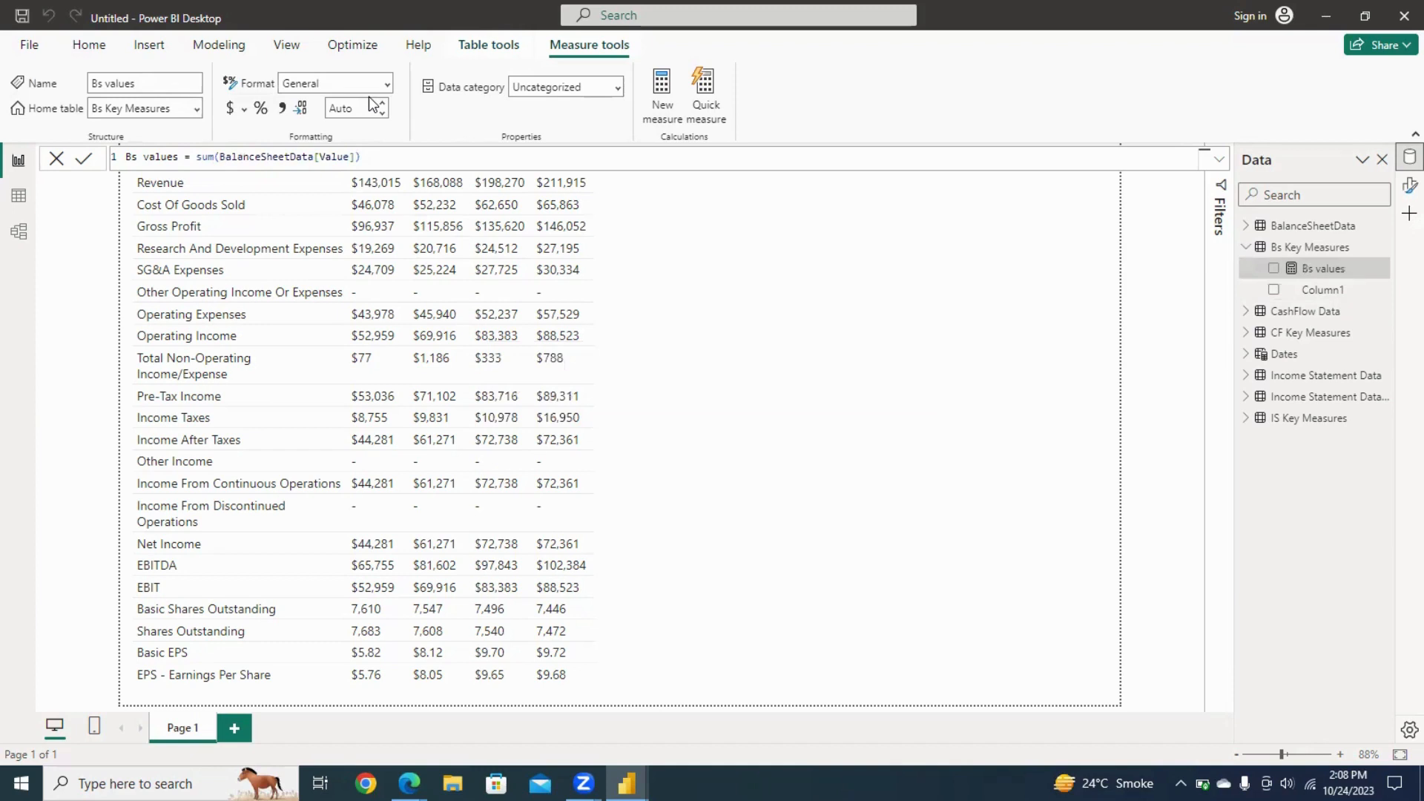
Hide Column1 of the Bs Key Measures table.
click(1314, 295)
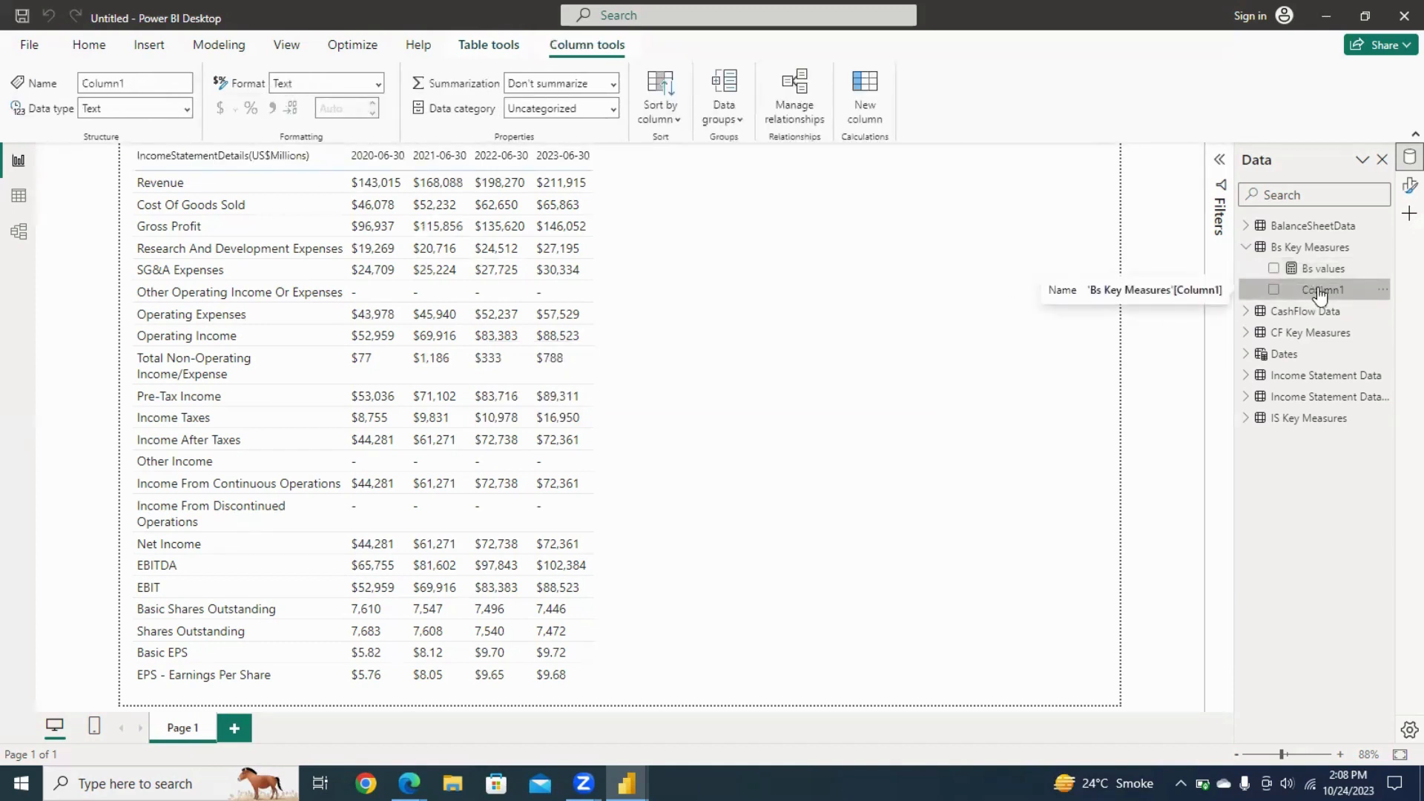
click(1381, 290)
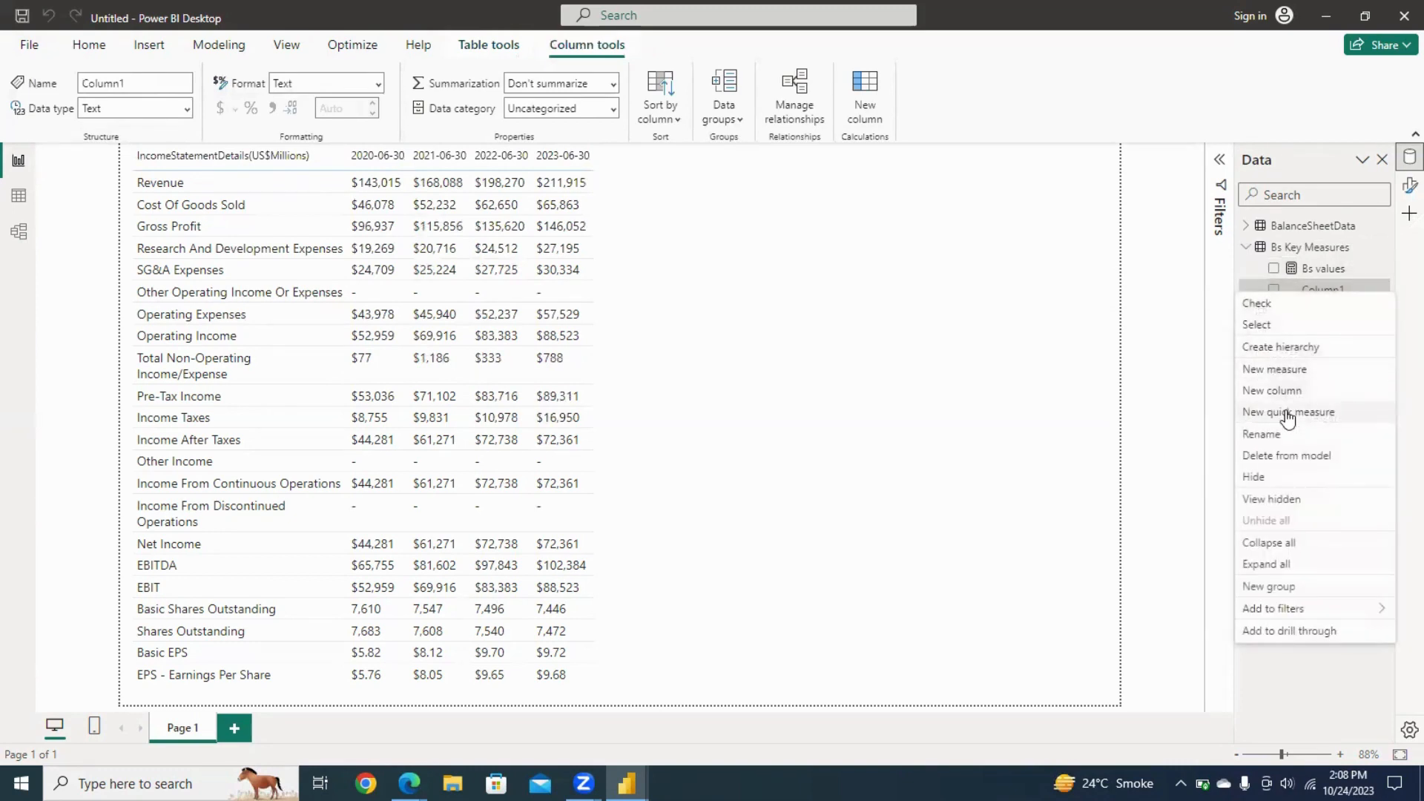
click(1260, 479)
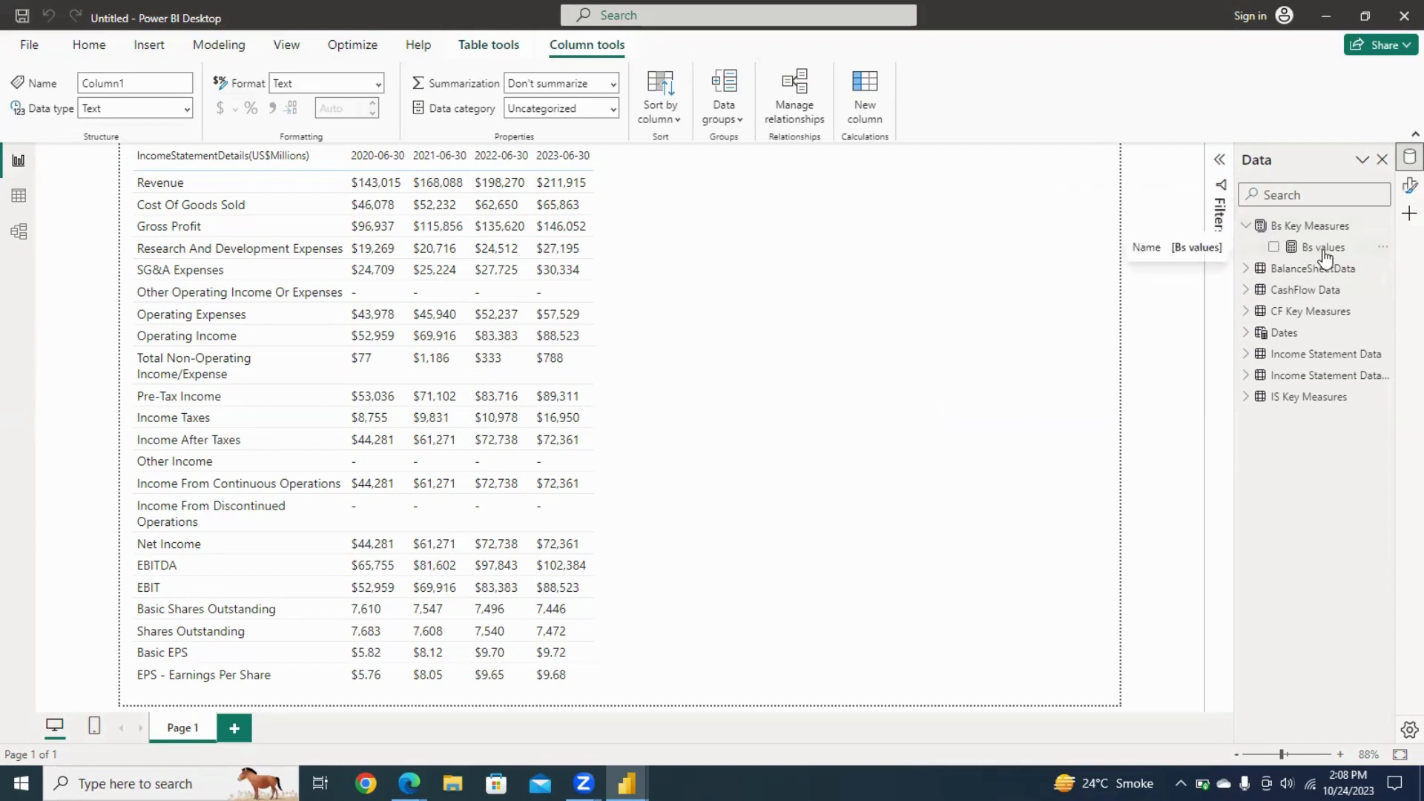
Start a new measure in Bs Key Measures named Inventory, using CALCULATE with 'Bs Key Measures'[Bs values] as its expression.
click(1312, 230)
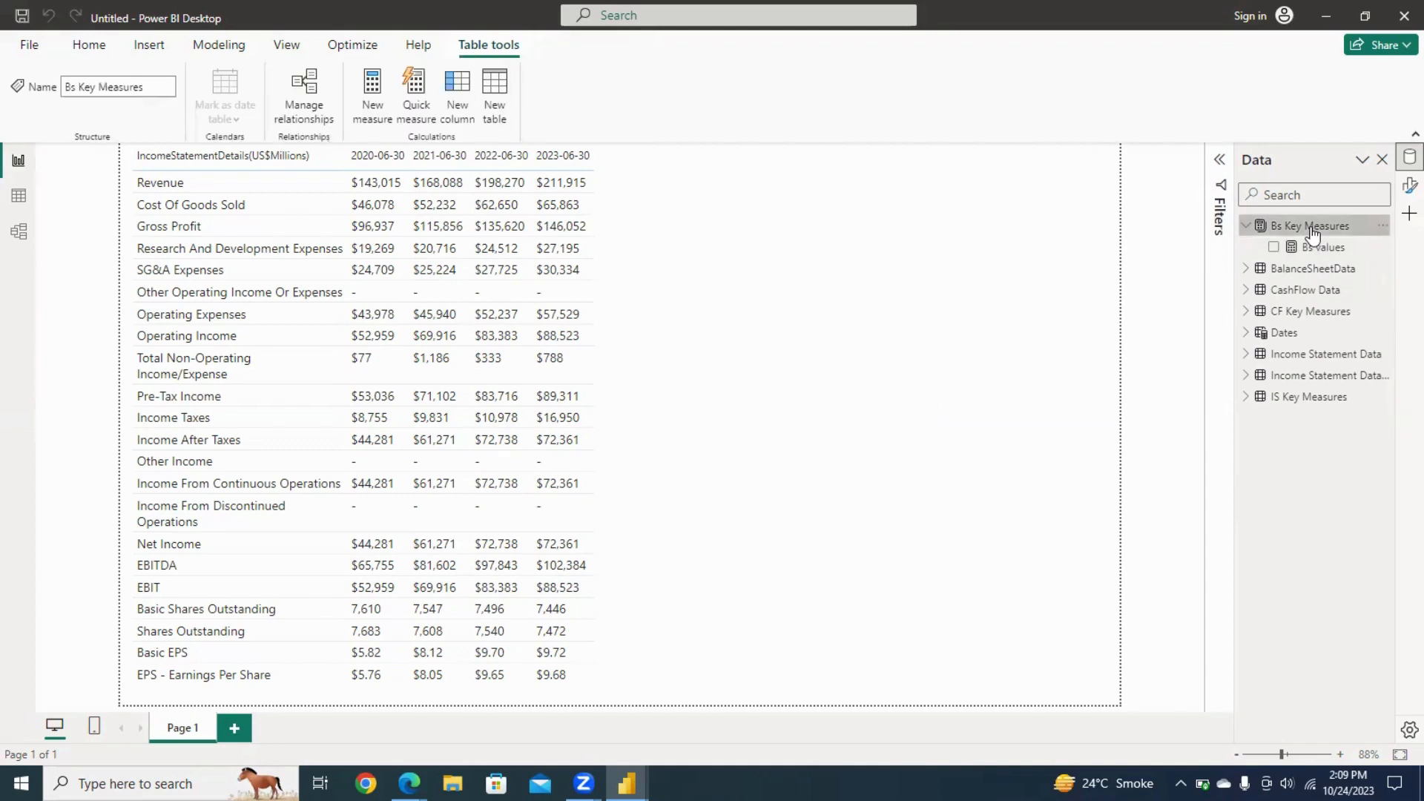
click(809, 190)
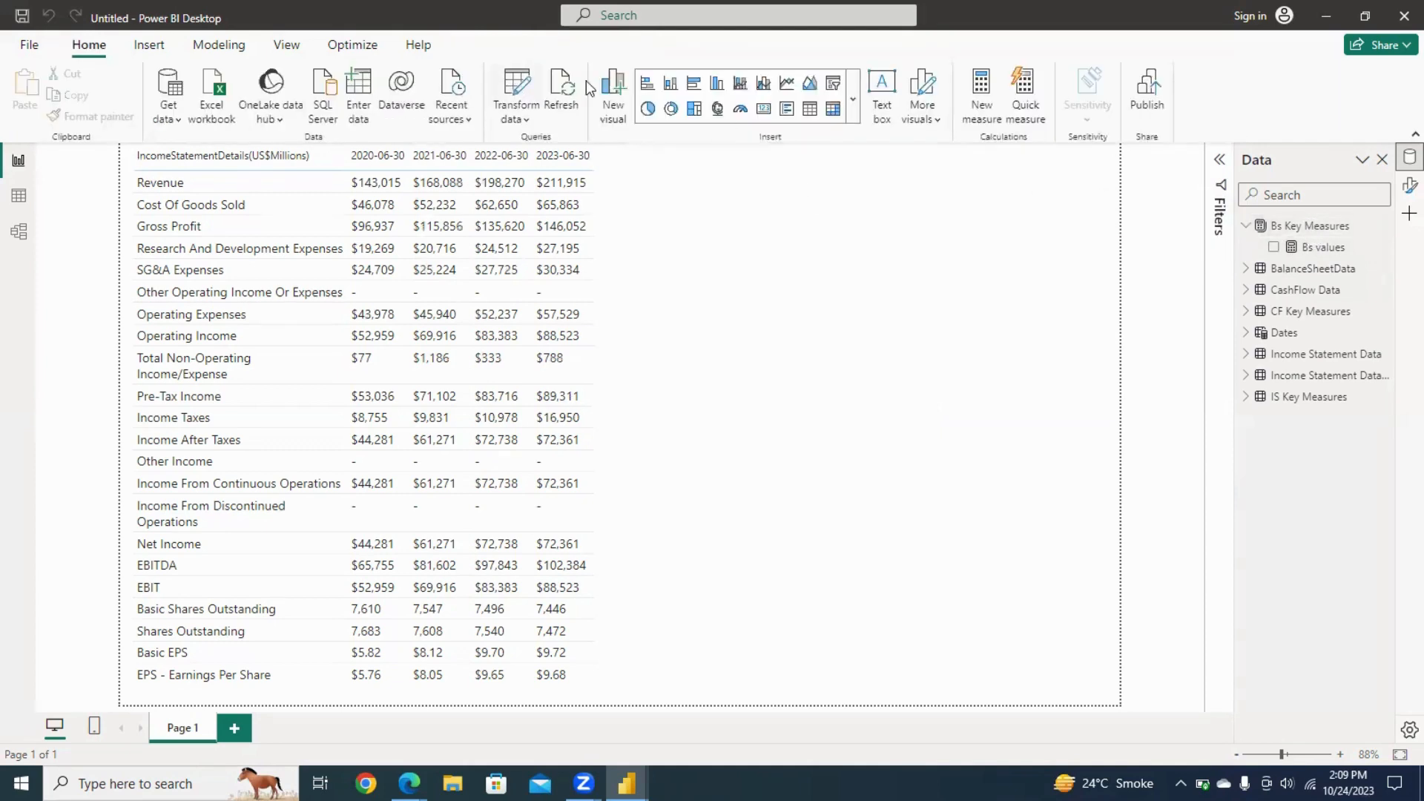
click(1292, 232)
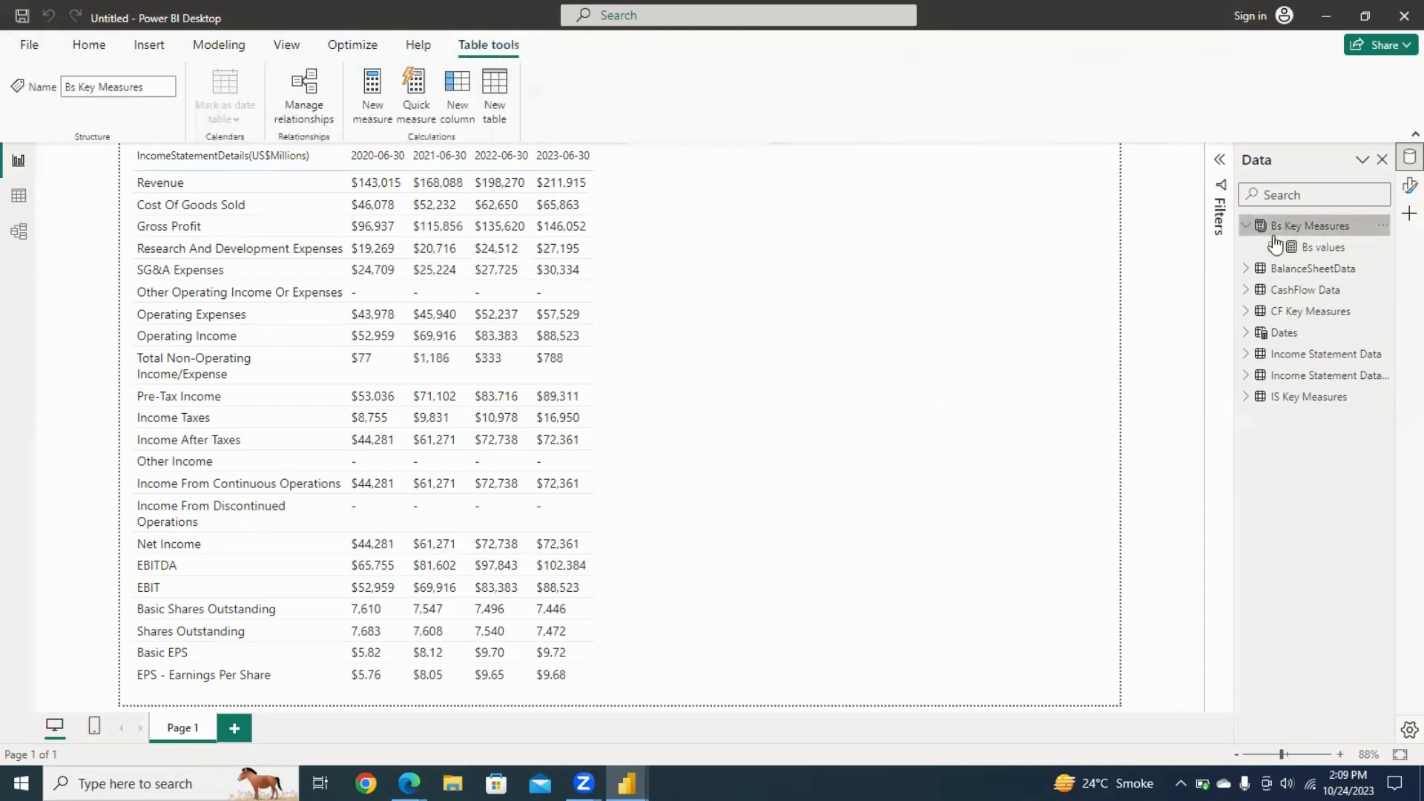
click(374, 99)
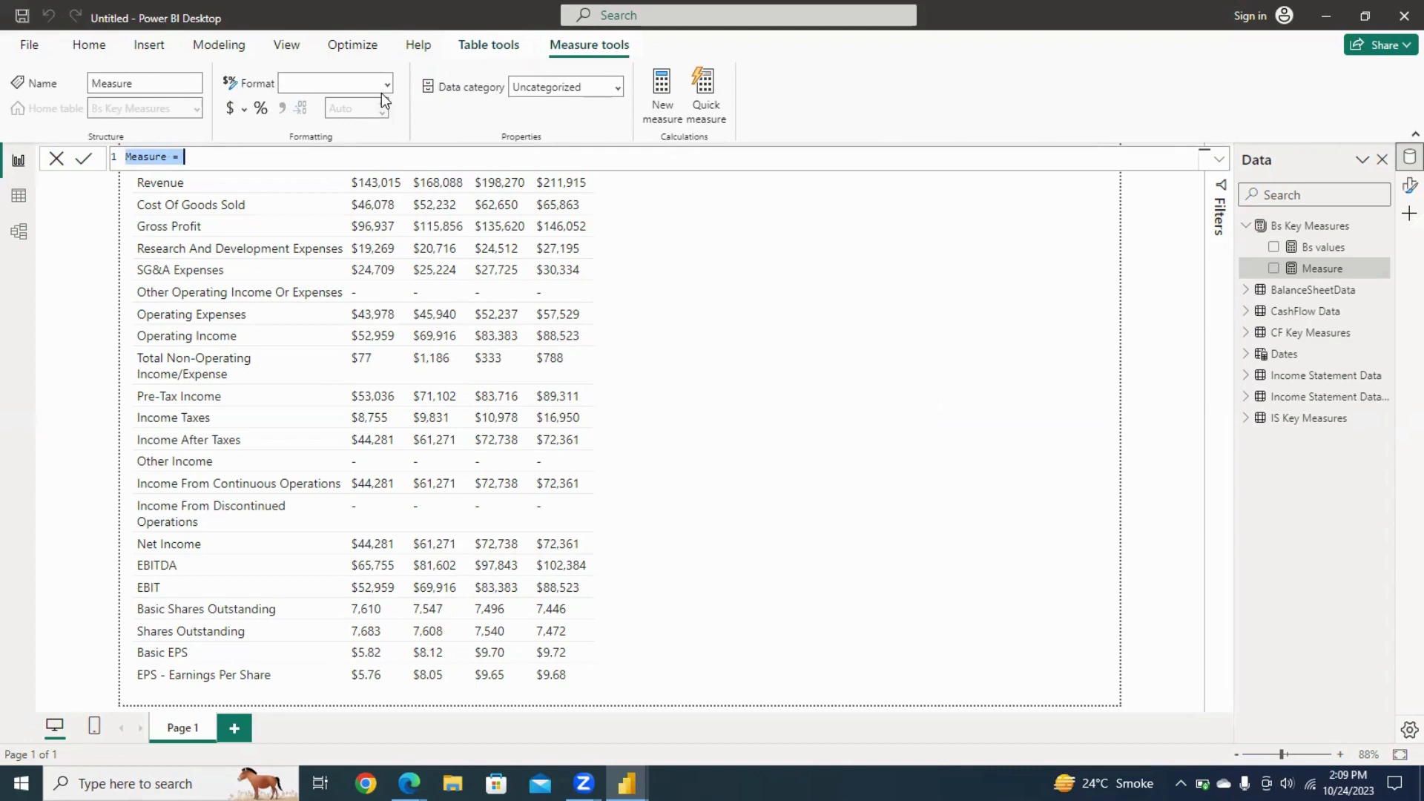
text(Inventory=)
text(CAL)
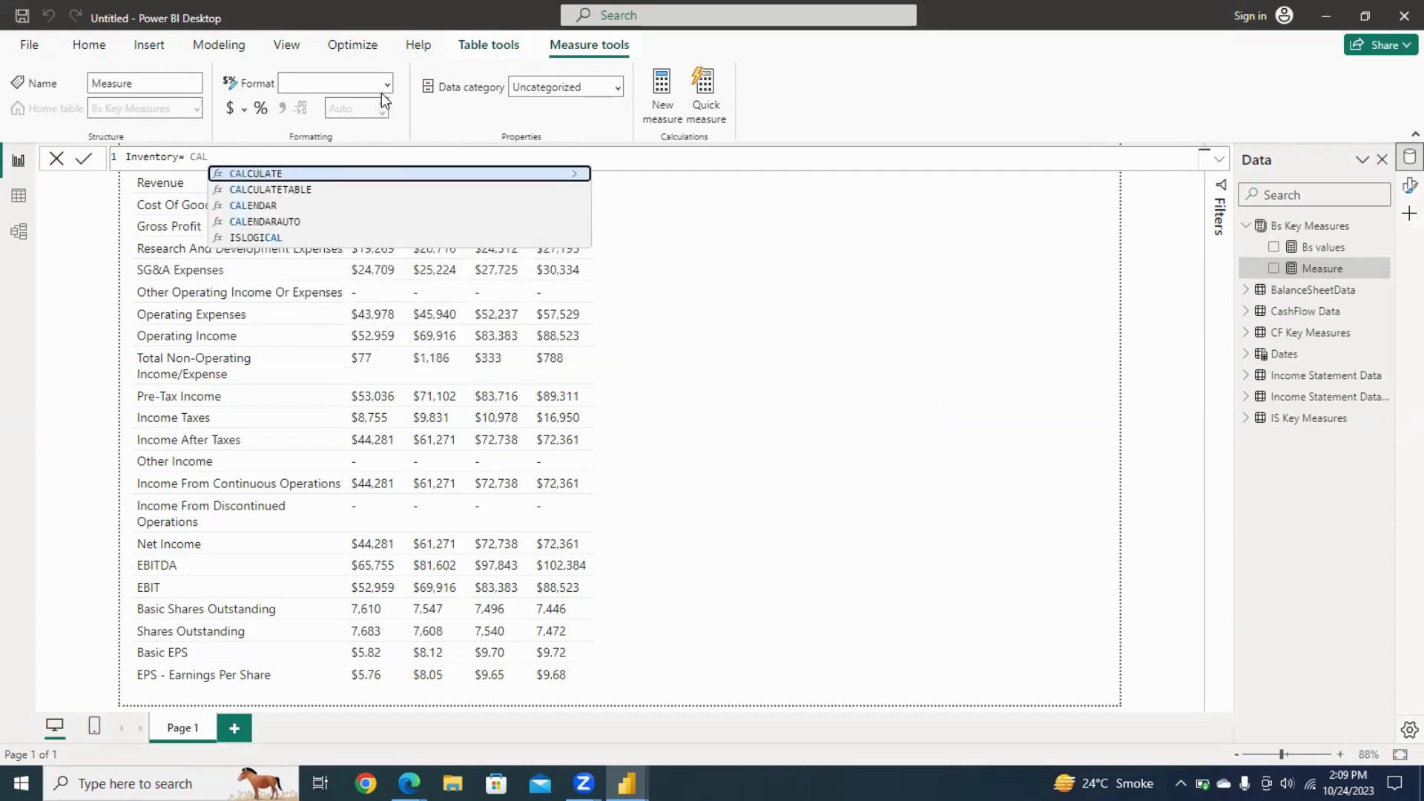
key(Tab)
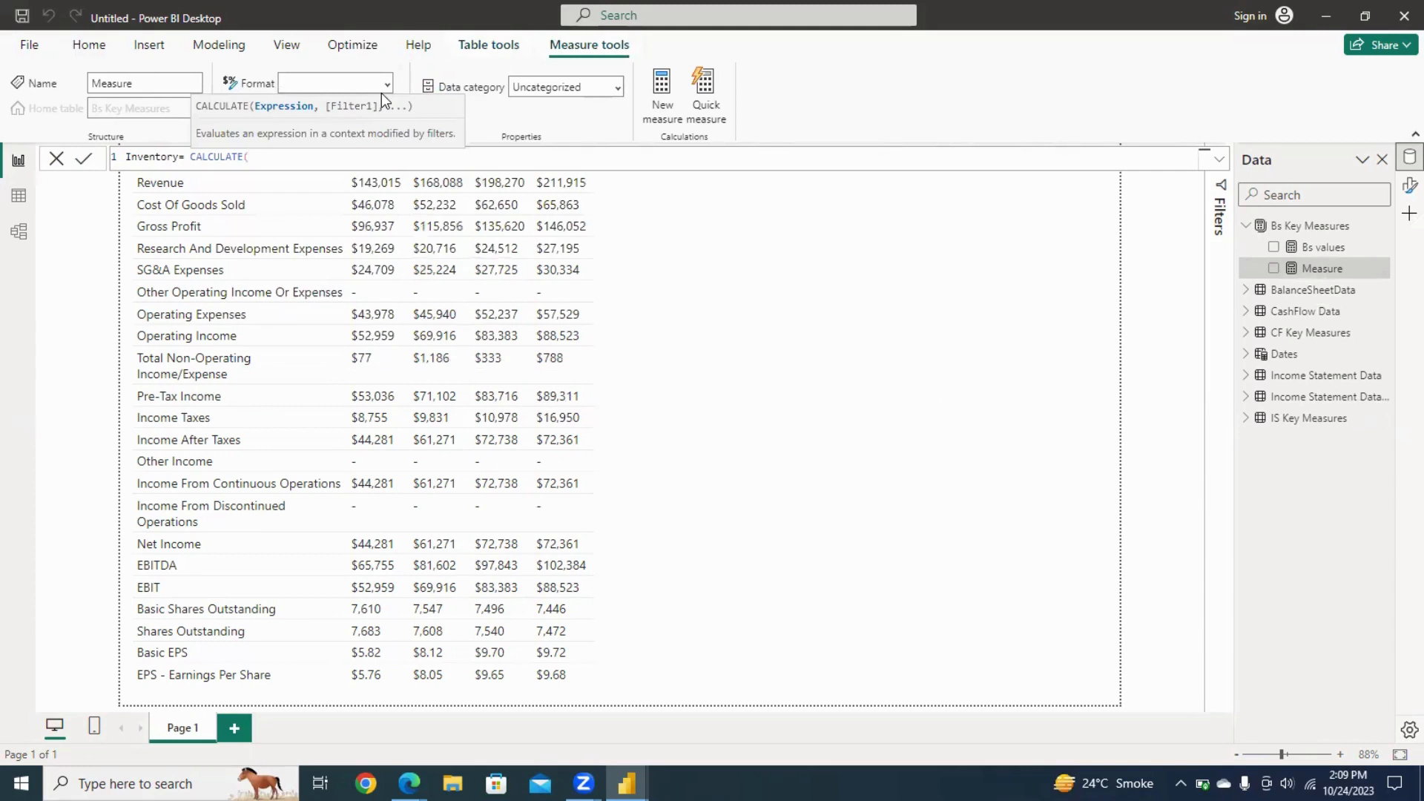
text(BS)
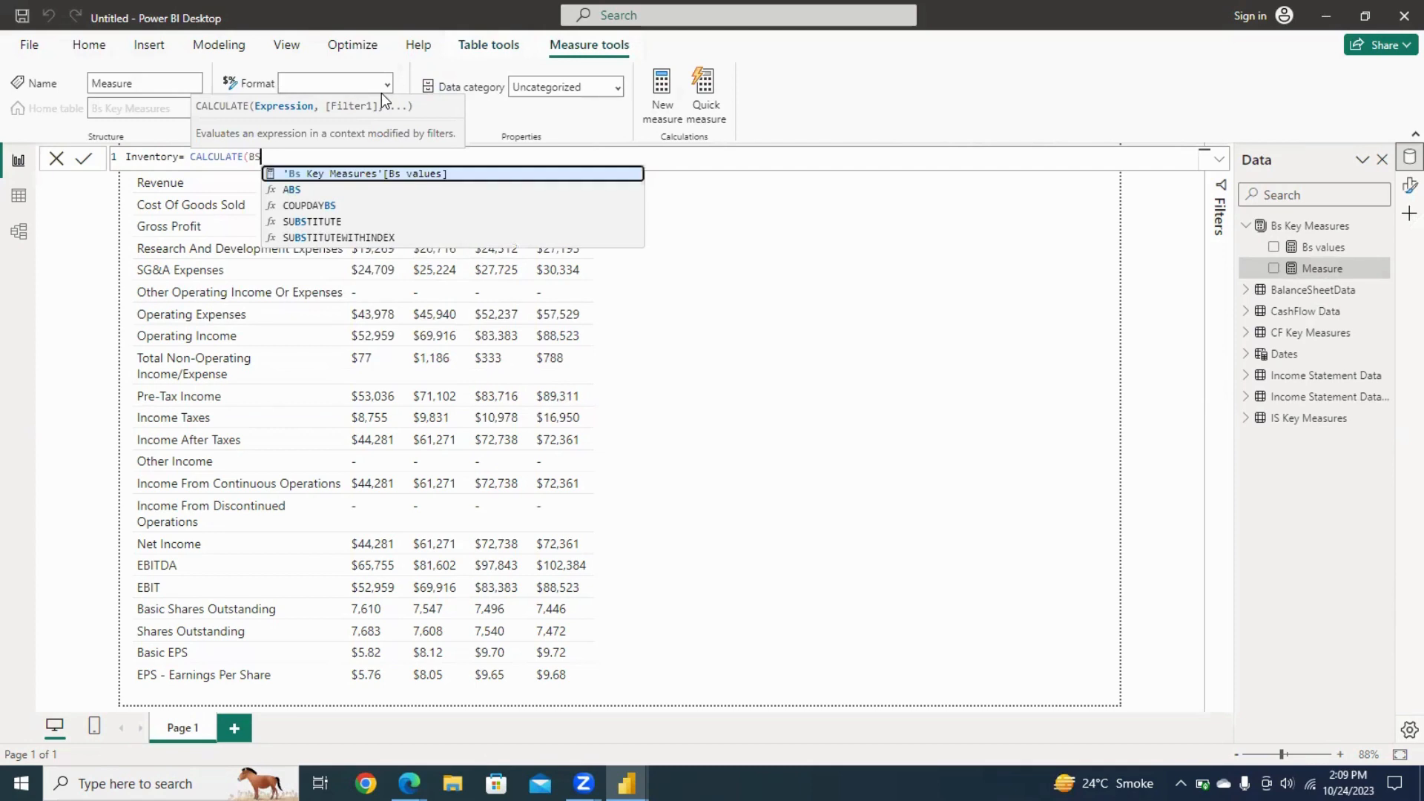
key(Tab)
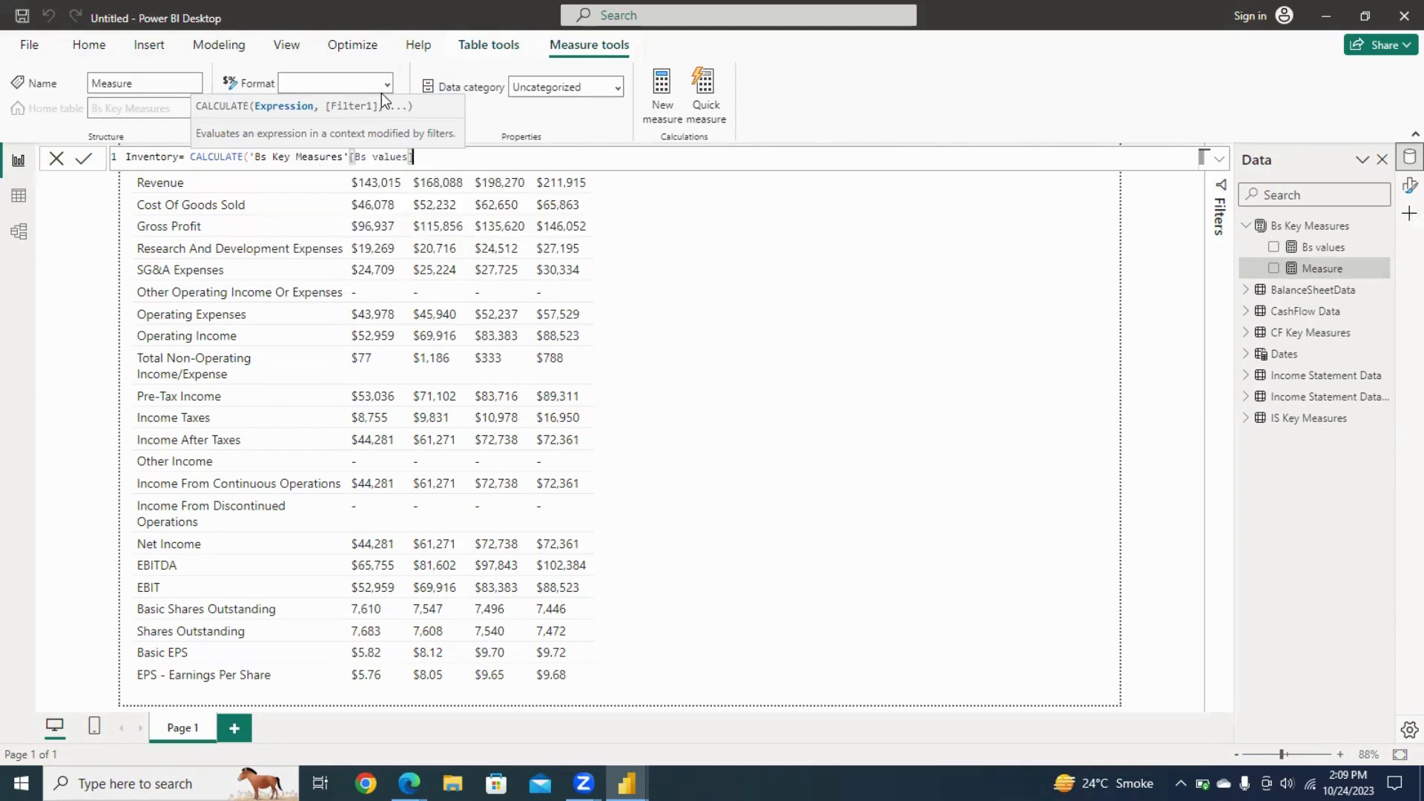
Complete the Inventory measure with the filter BalanceSheetData[Balancesheet(US$Millions)]="inventory" and commit it.
text(,)
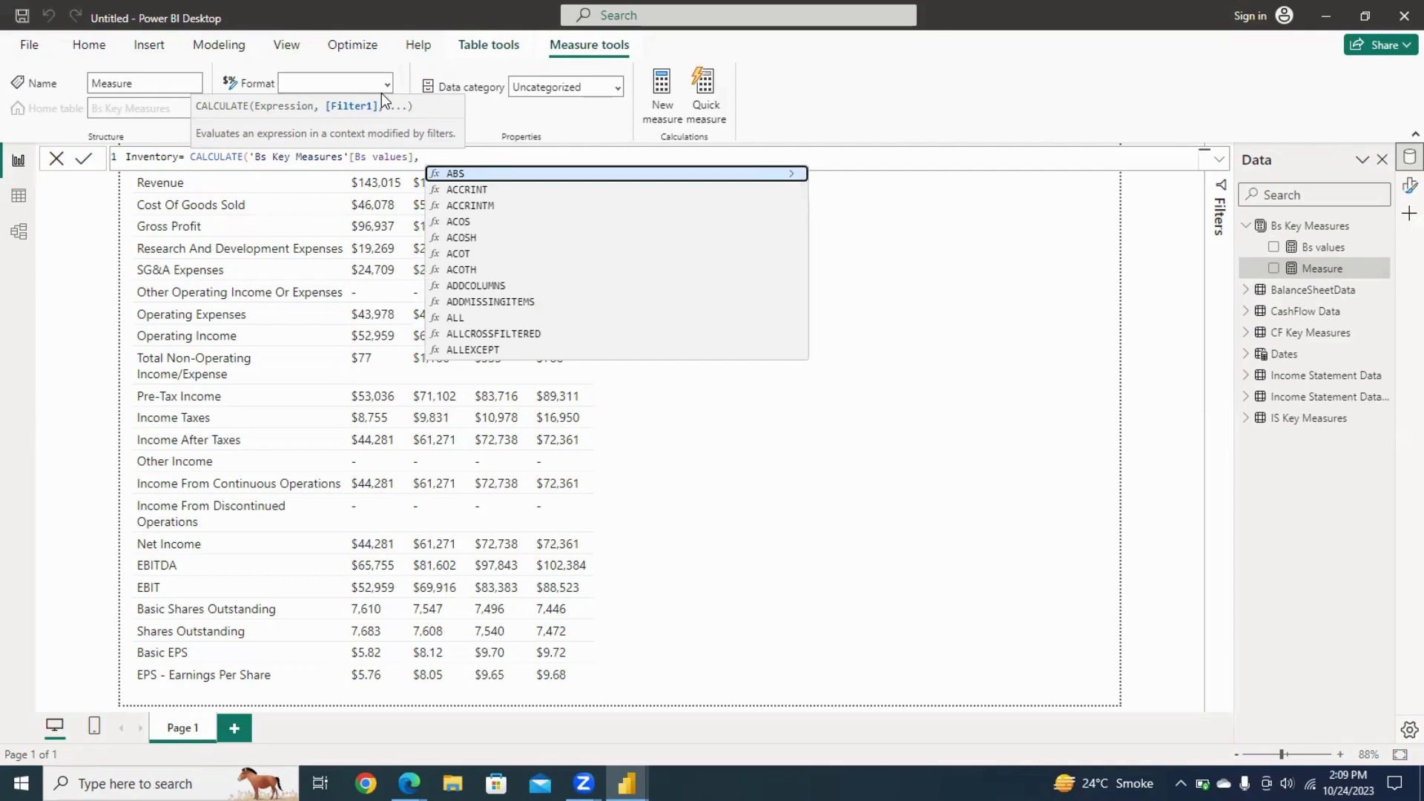
text( bs)
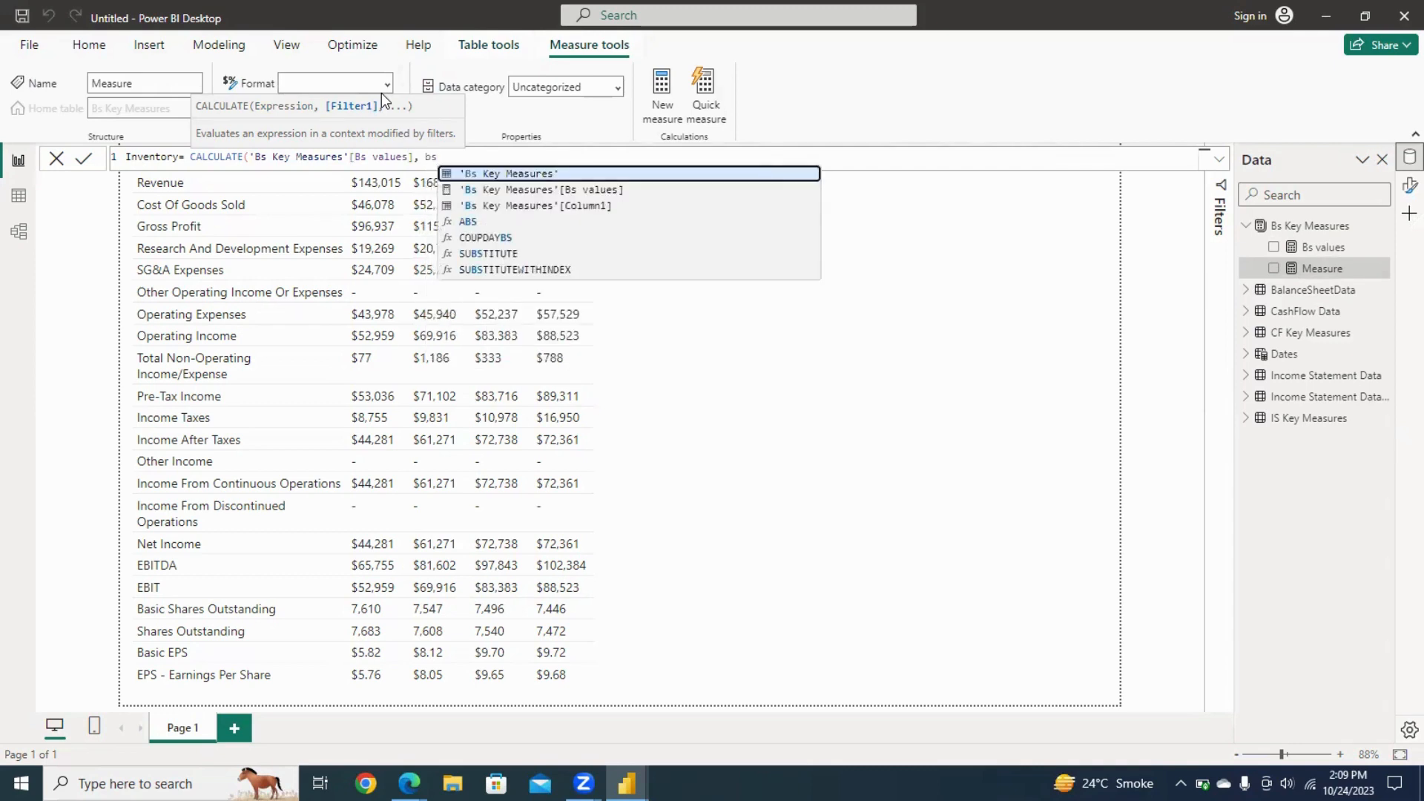
key(Down)
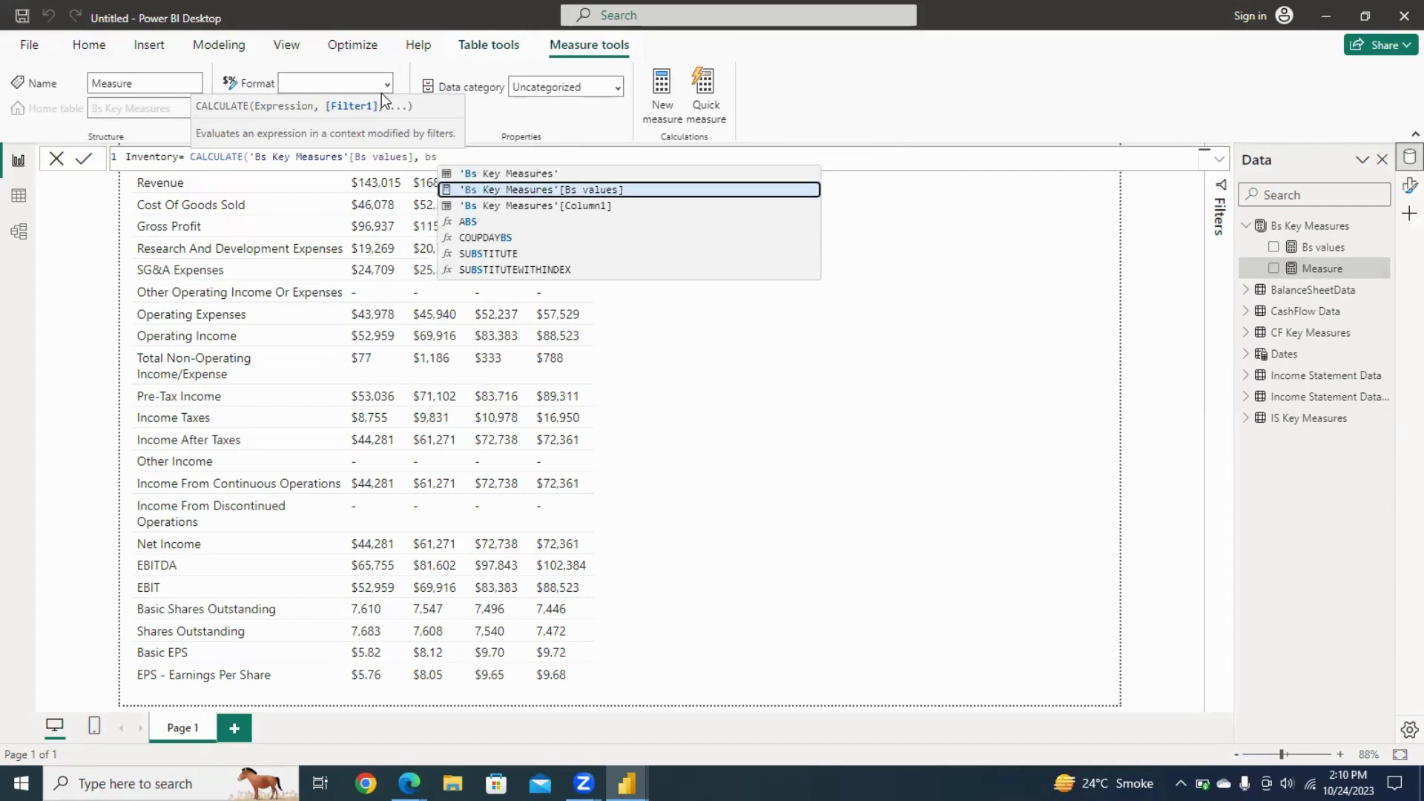
key(BackSpace)
text(a)
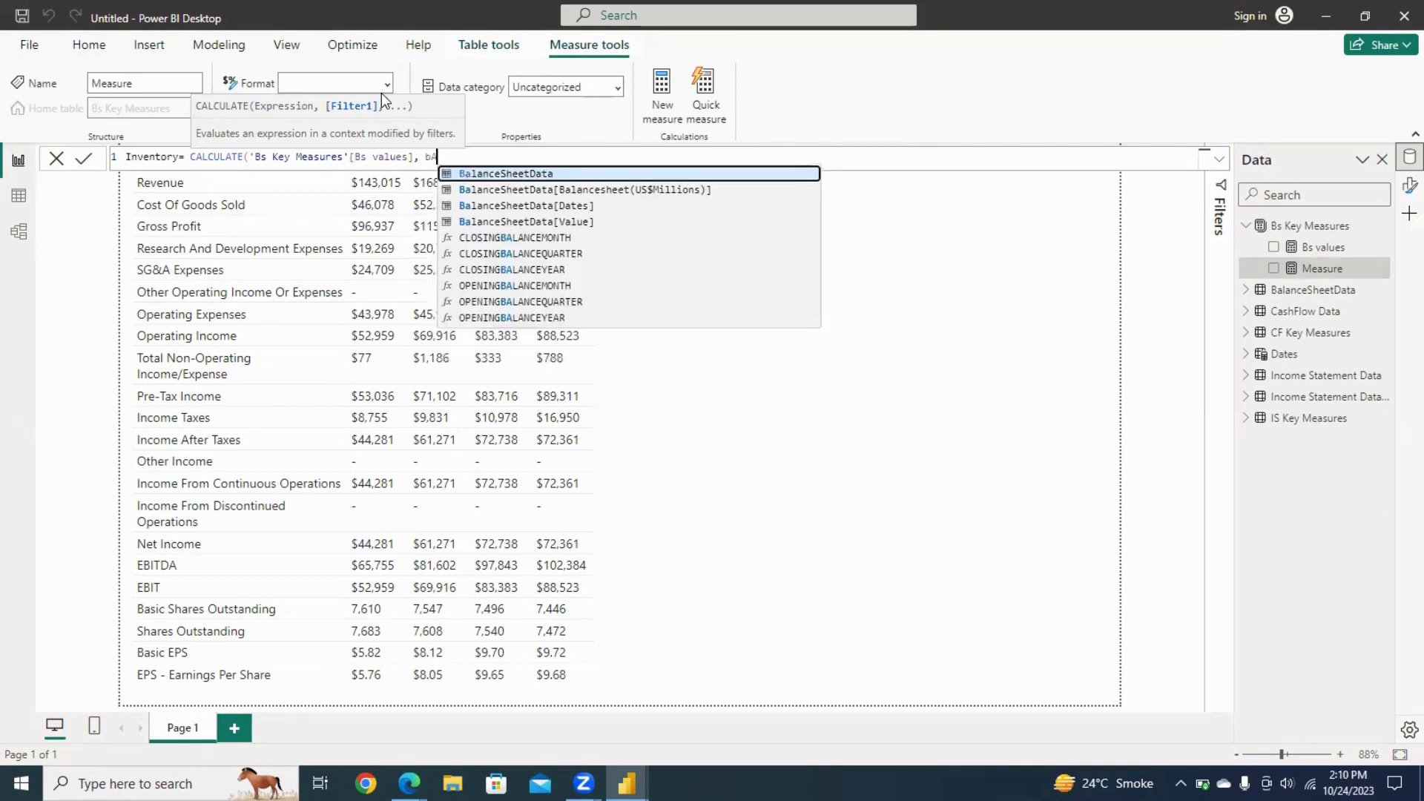
text(L)
key(Down)
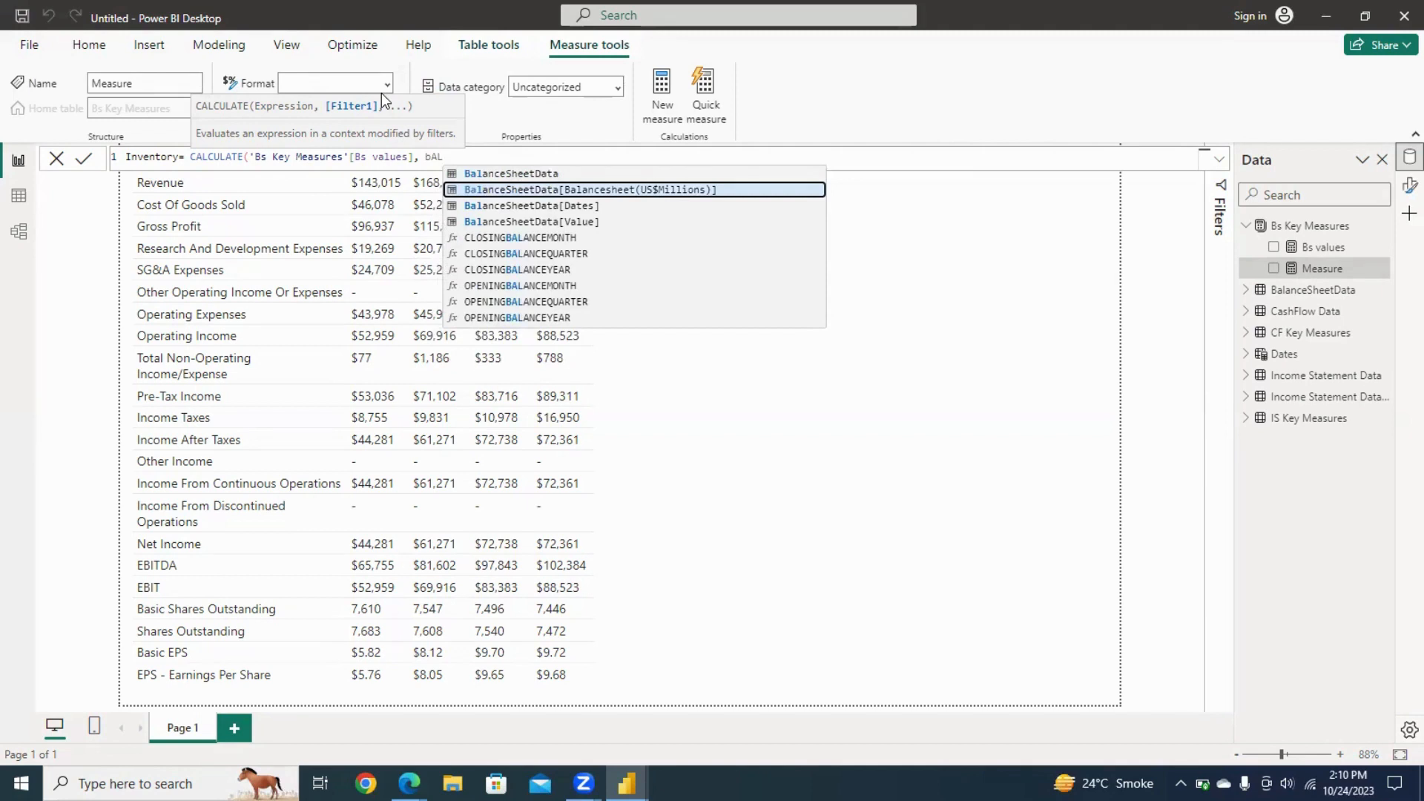
key(Tab)
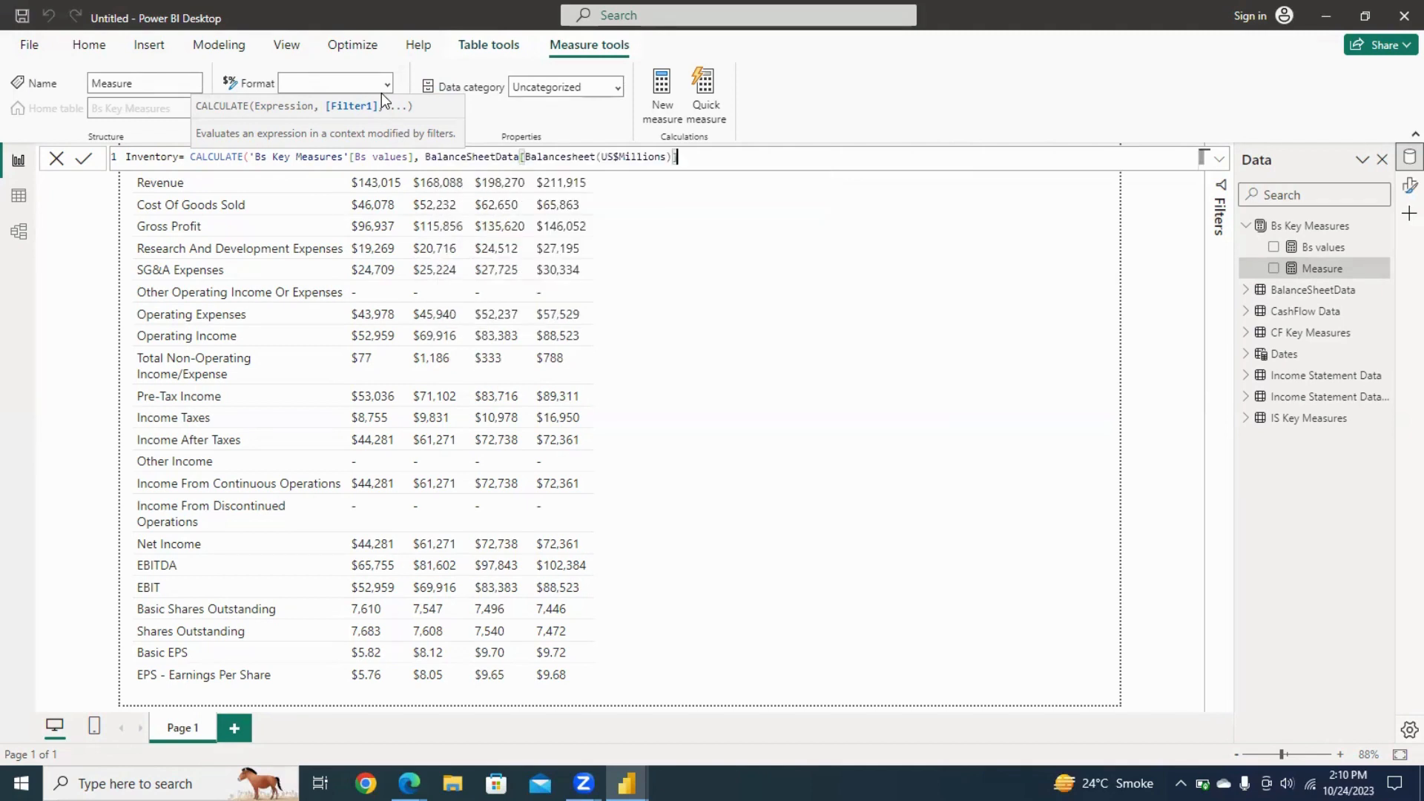
text(="iNVENTOR)
key(BackSpace)
key(BackSpace)
key(BackSpace)
key(BackSpace)
key(BackSpace)
key(BackSpace)
text(nventory"))
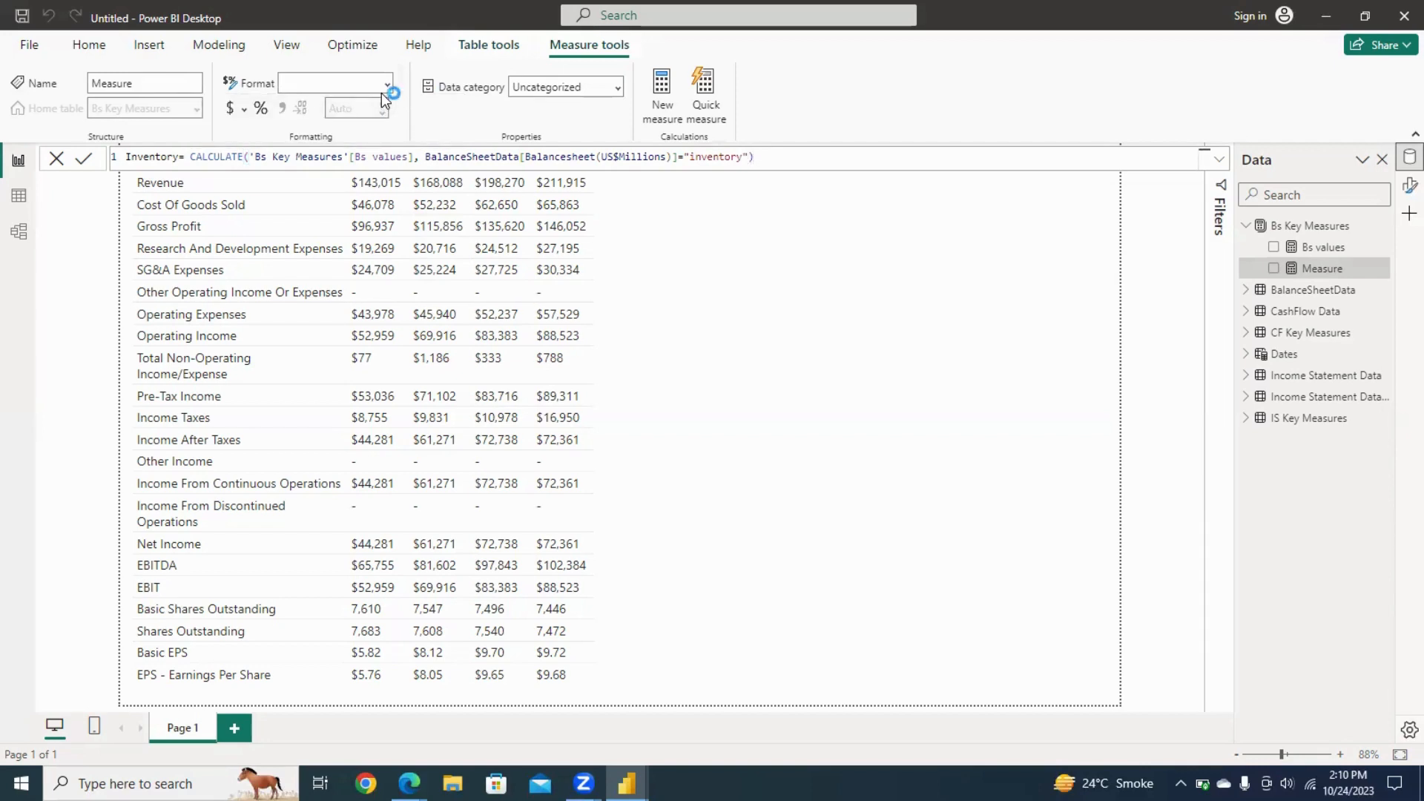
key(Return)
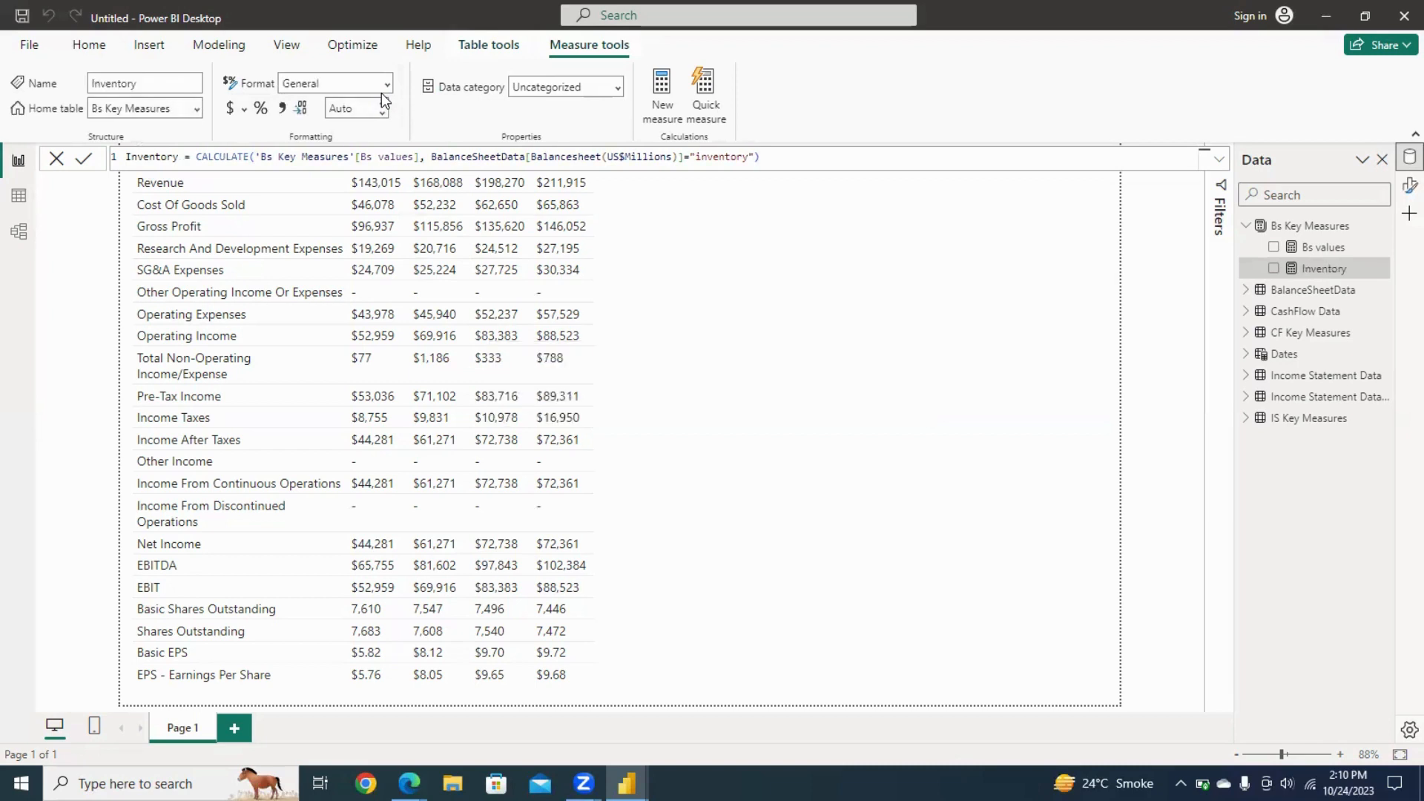
Examine the BalanceSheetData table's rows in Table view and compare its line items with the Inventory measure's formula.
click(16, 196)
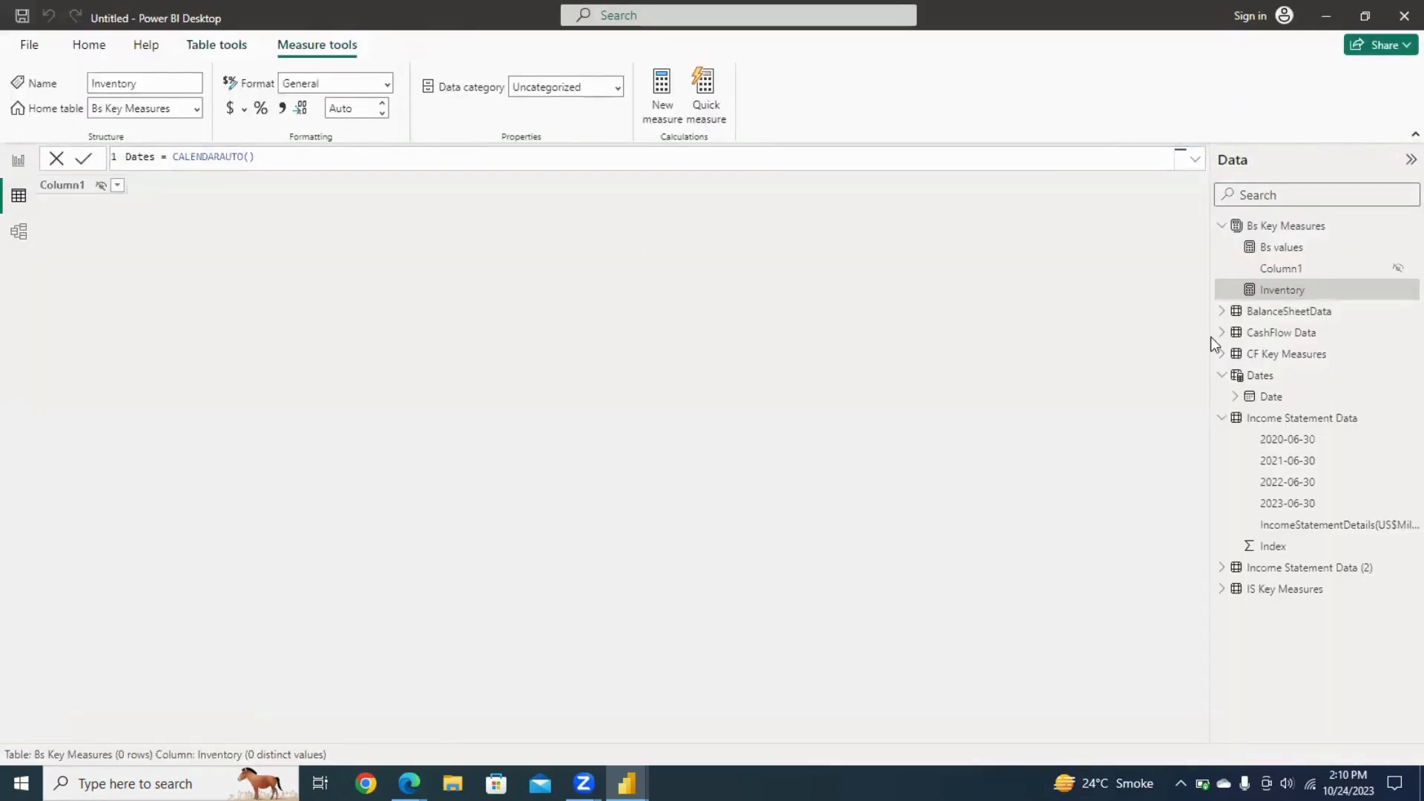
click(1277, 315)
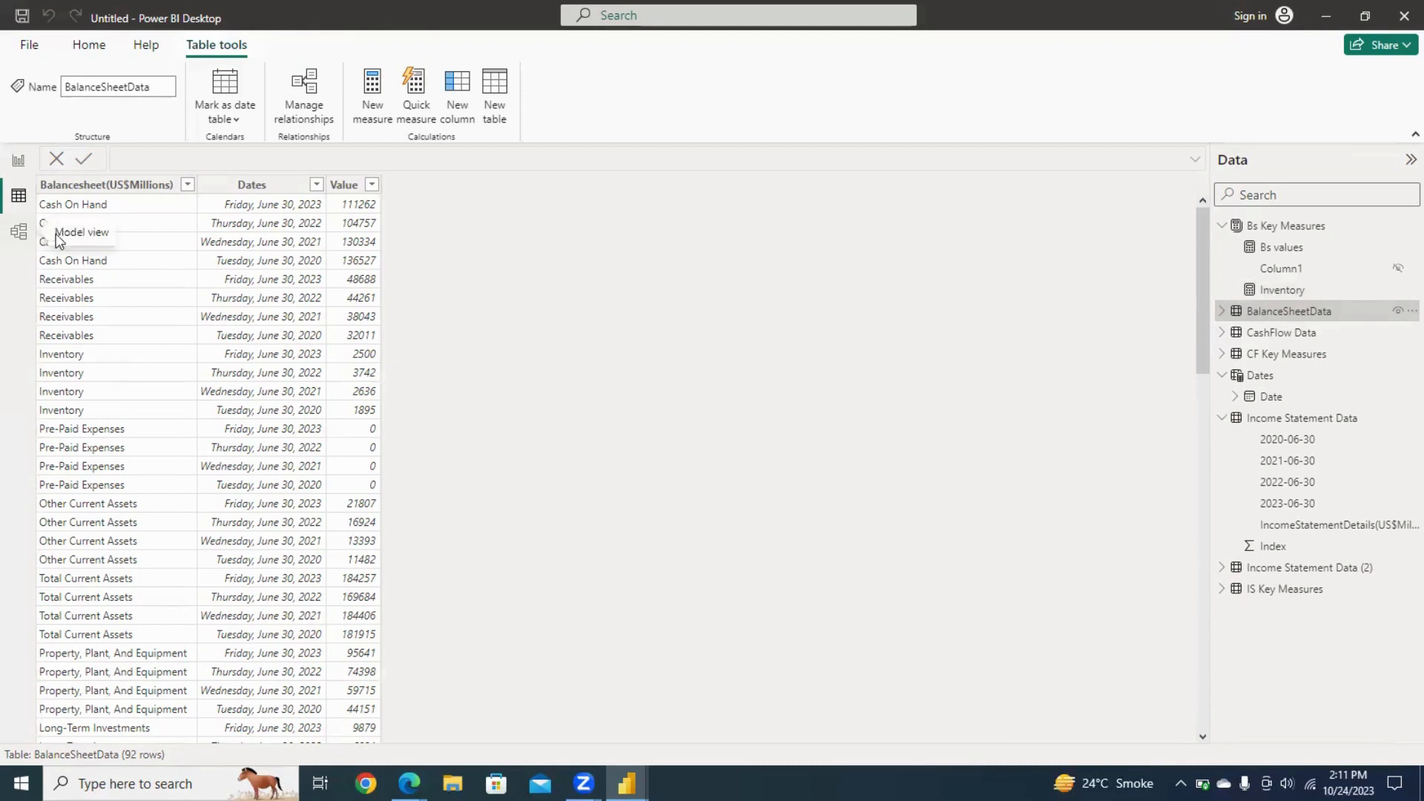
click(1271, 293)
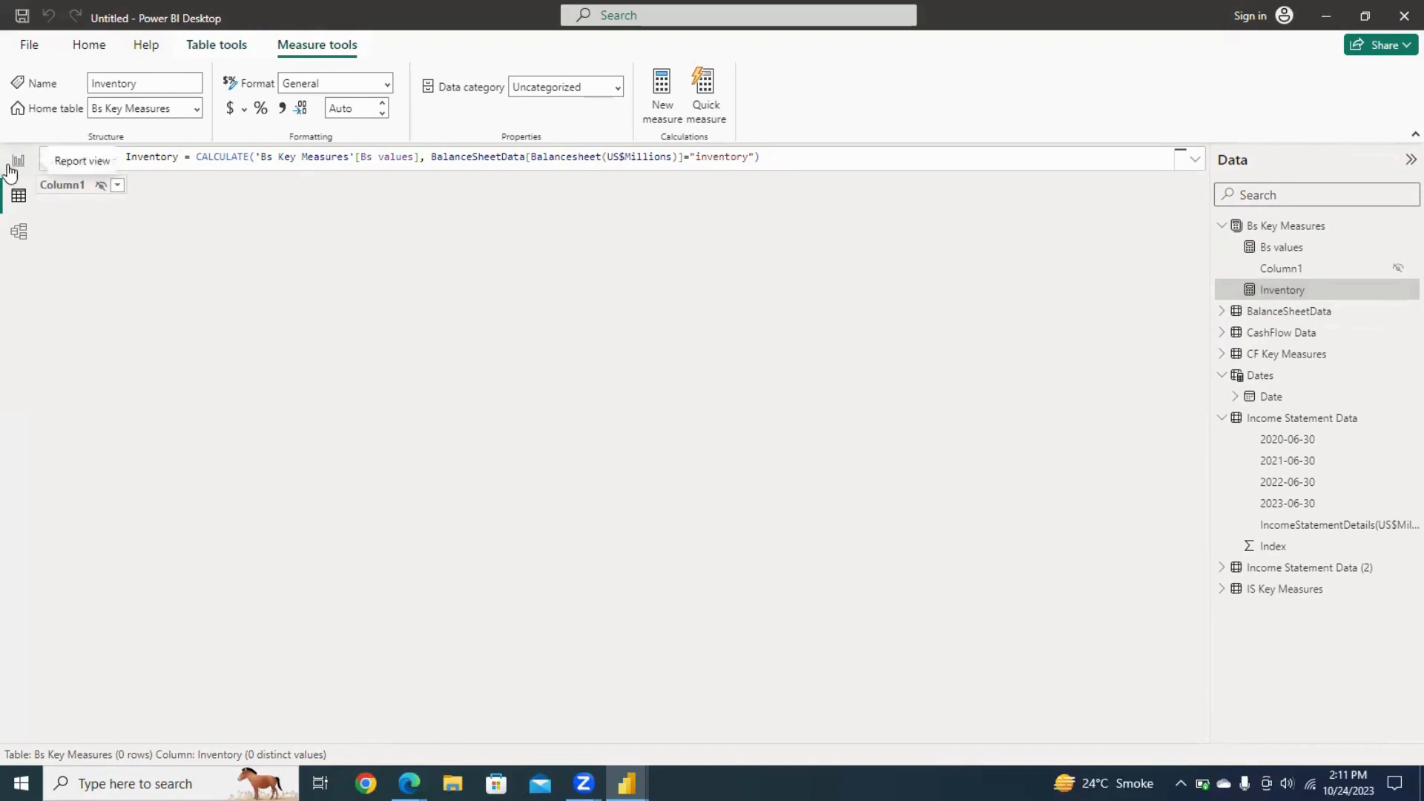
click(1284, 315)
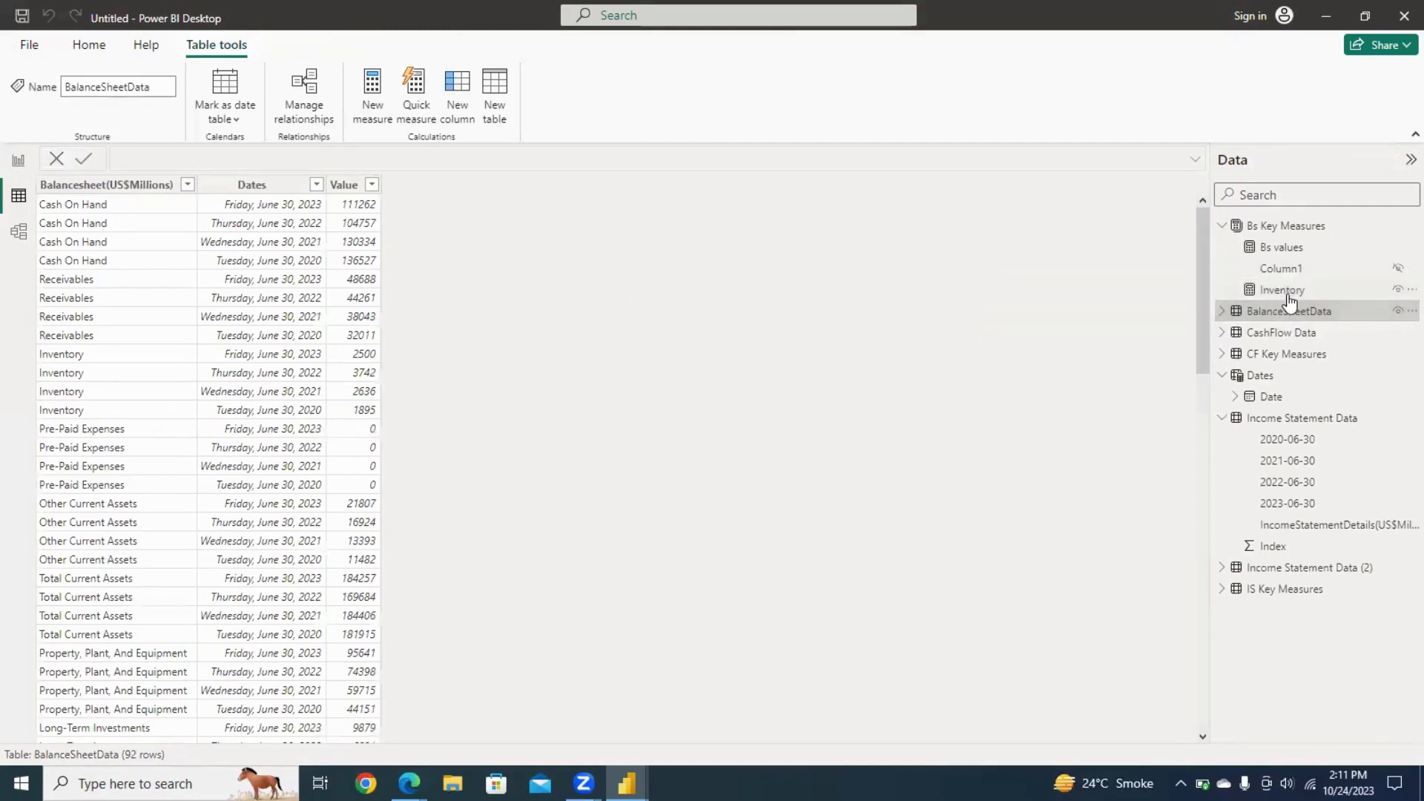
Open the Inventory measure's formula and break it so CALCULATE and its parenthesized arguments each start on a new line.
click(1288, 297)
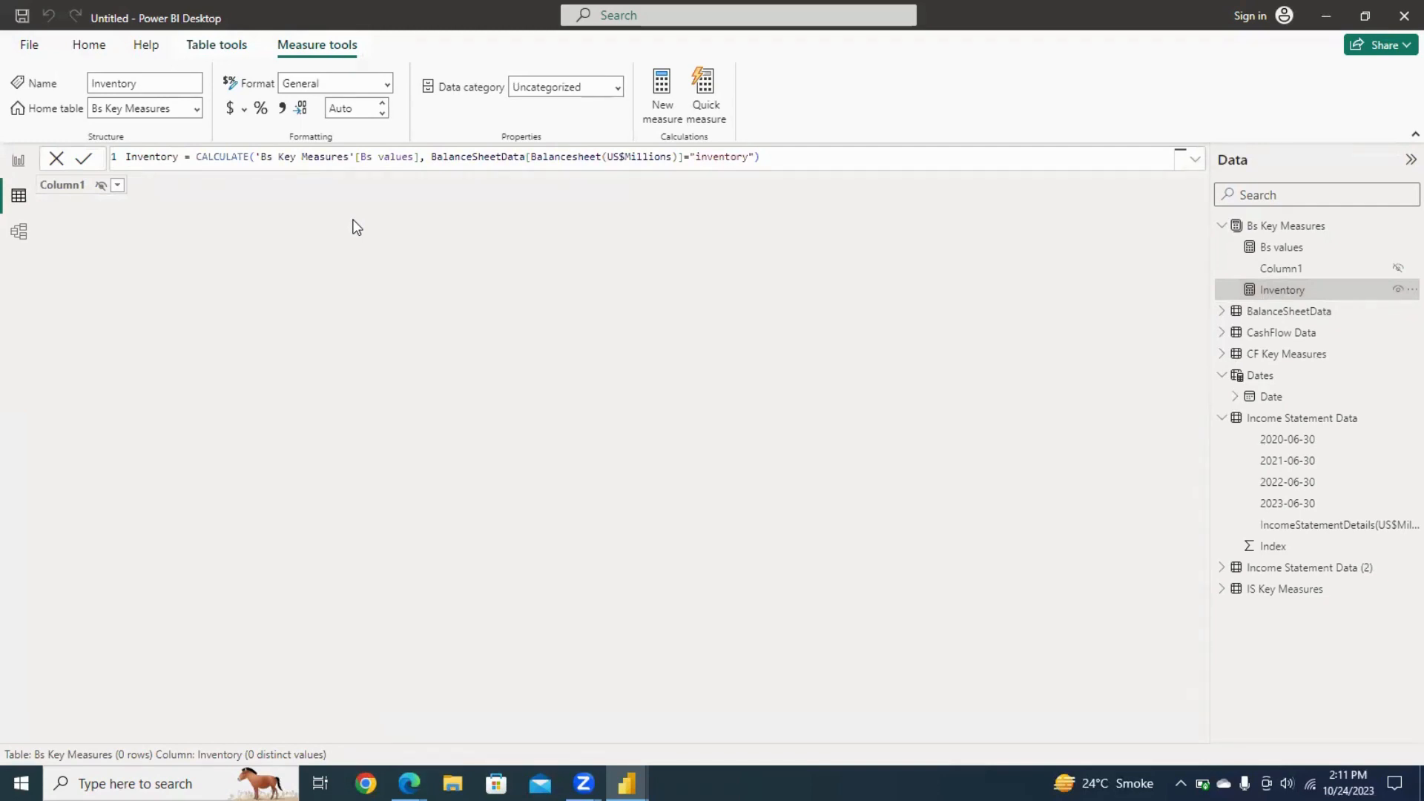
double_click(195, 157)
key(shift+Return)
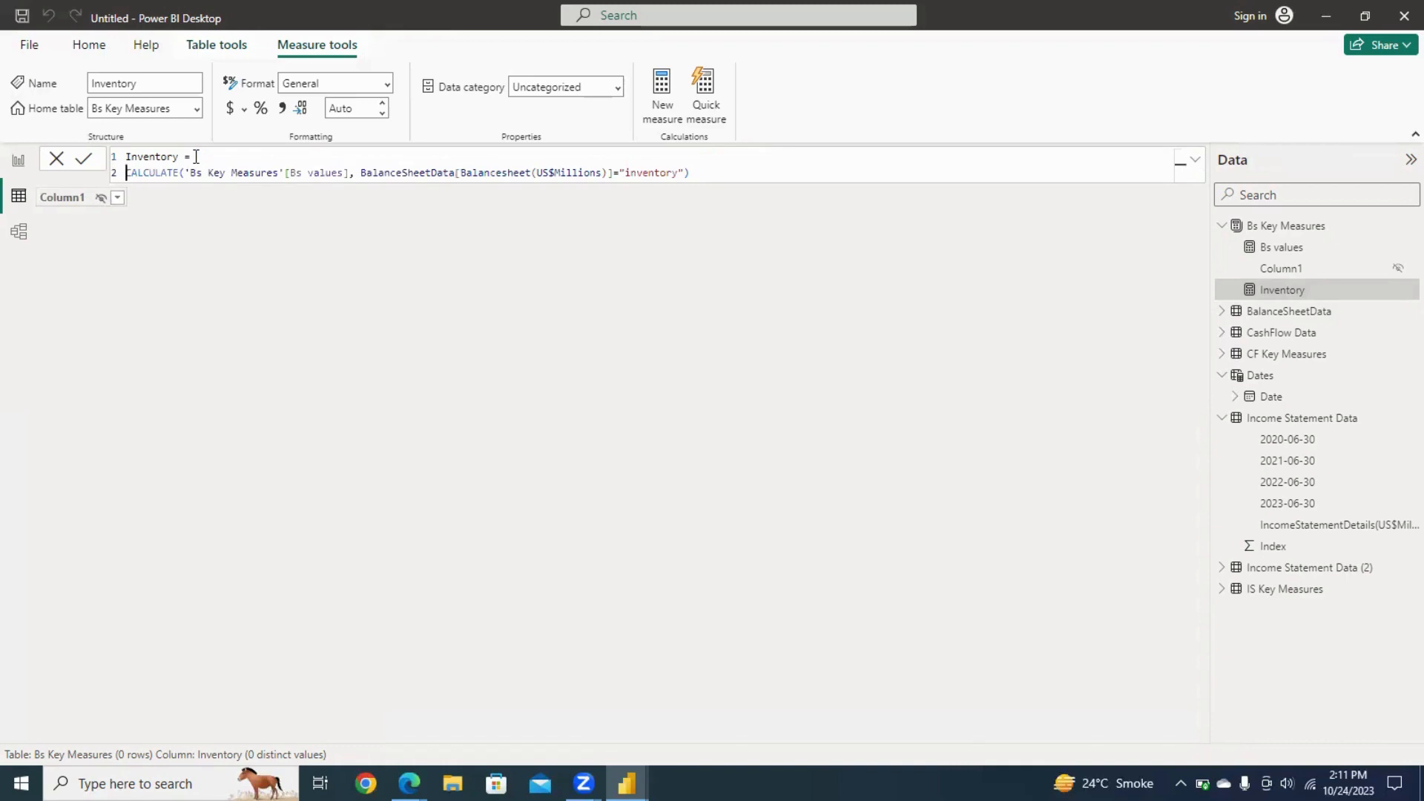
key(Right)
key(Right)
key(Right)
key(Right)
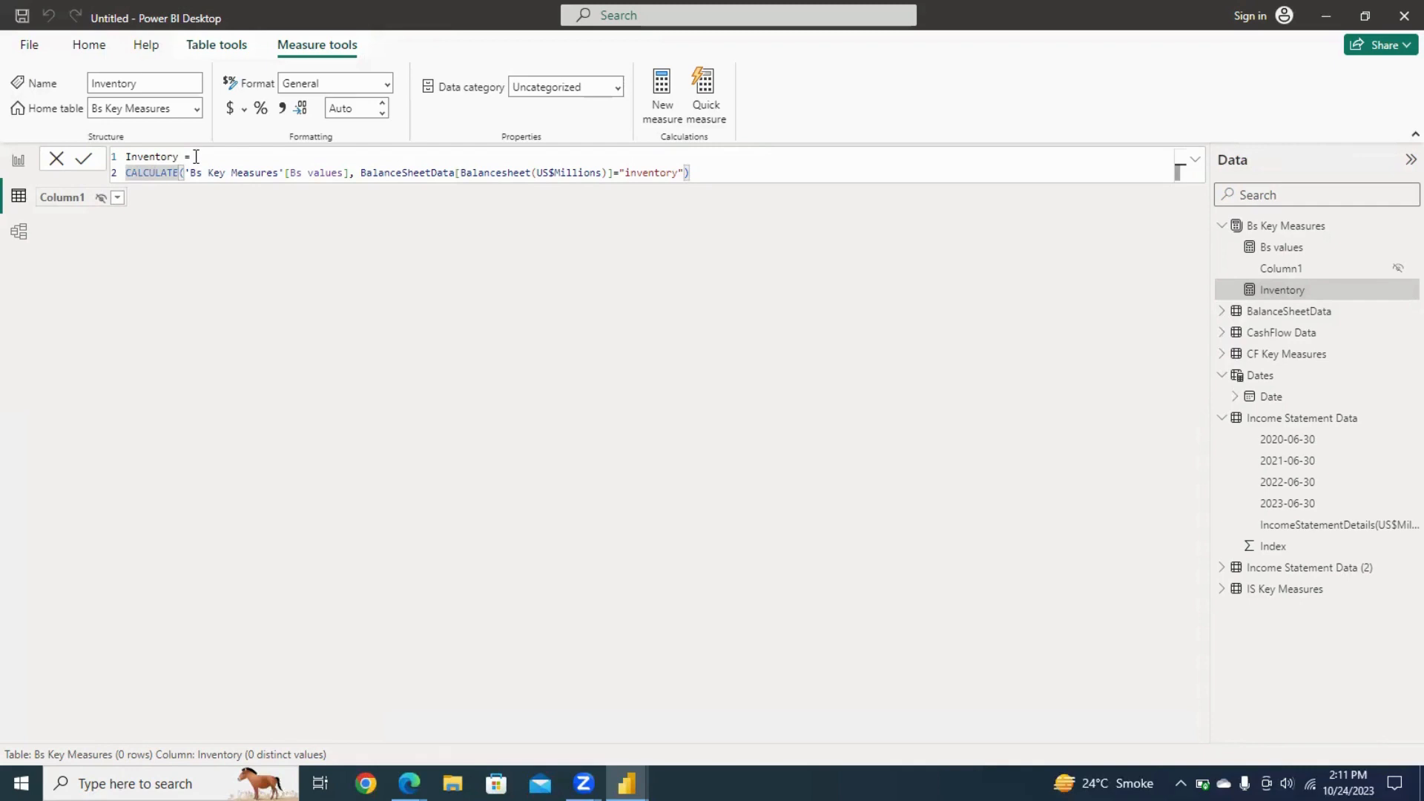
key(shift+Return)
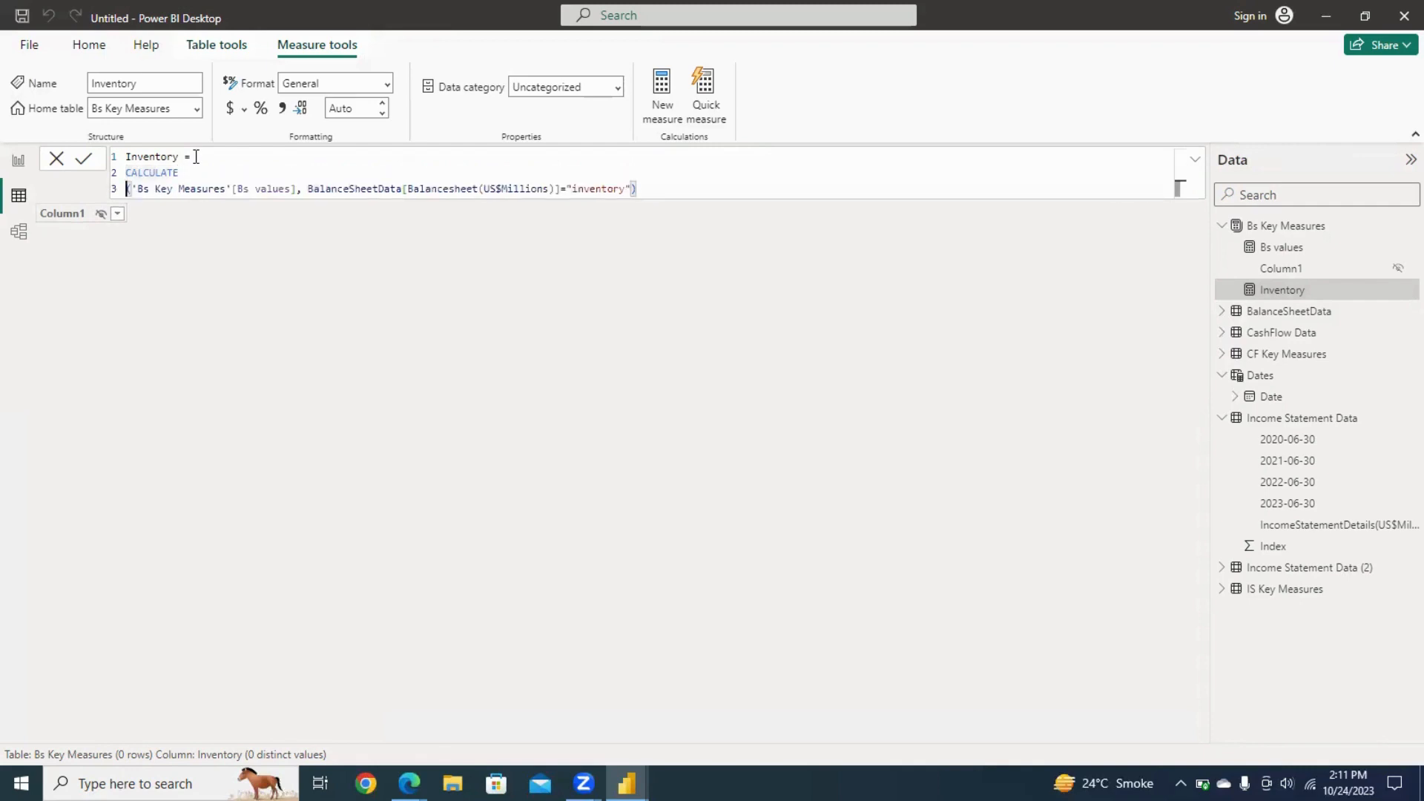
Move the BalanceSheetData[Balancesheet(US$Millions)] filter argument of the Inventory formula onto its own line.
key(Right)
key(Right)
key(Right)
key(Right)
key(Right)
key(Right)
key(Right)
key(Right)
key(Right)
key(Right)
key(Right)
key(Right)
key(Right)
key(Right)
key(Right)
key(Right)
key(Right)
key(Right)
key(Right)
key(Right)
key(Right)
key(Right)
key(Right)
key(Right)
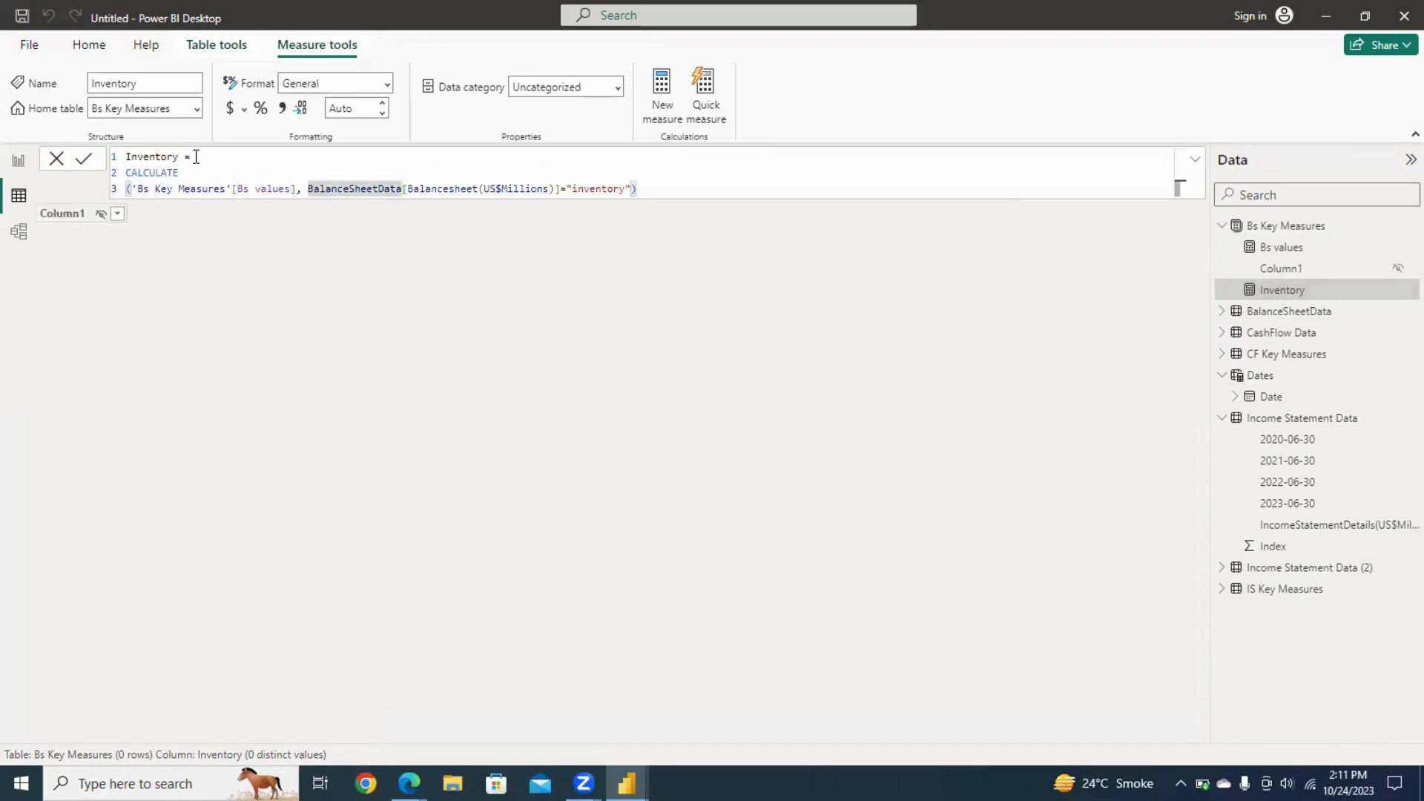
key(shift+Return)
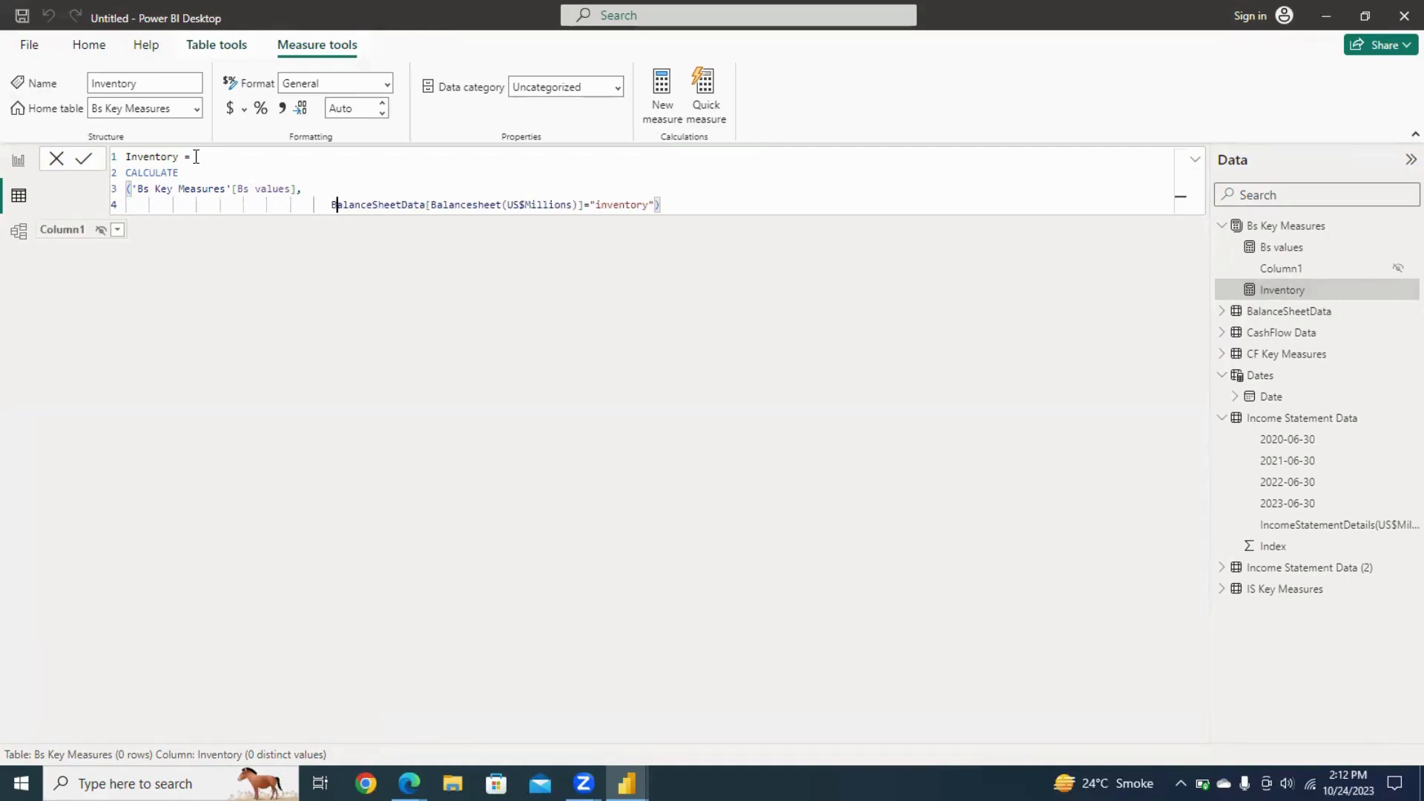
Place the closing parenthesis of the Inventory formula on its own line and commit the measure.
key(Right)
key(Right)
key(Right)
key(Right)
key(Right)
key(Right)
key(Right)
key(Right)
key(Right)
key(Right)
key(Right)
key(Right)
key(Right)
key(Right)
key(Right)
key(Right)
key(Right)
key(Right)
key(Right)
key(Right)
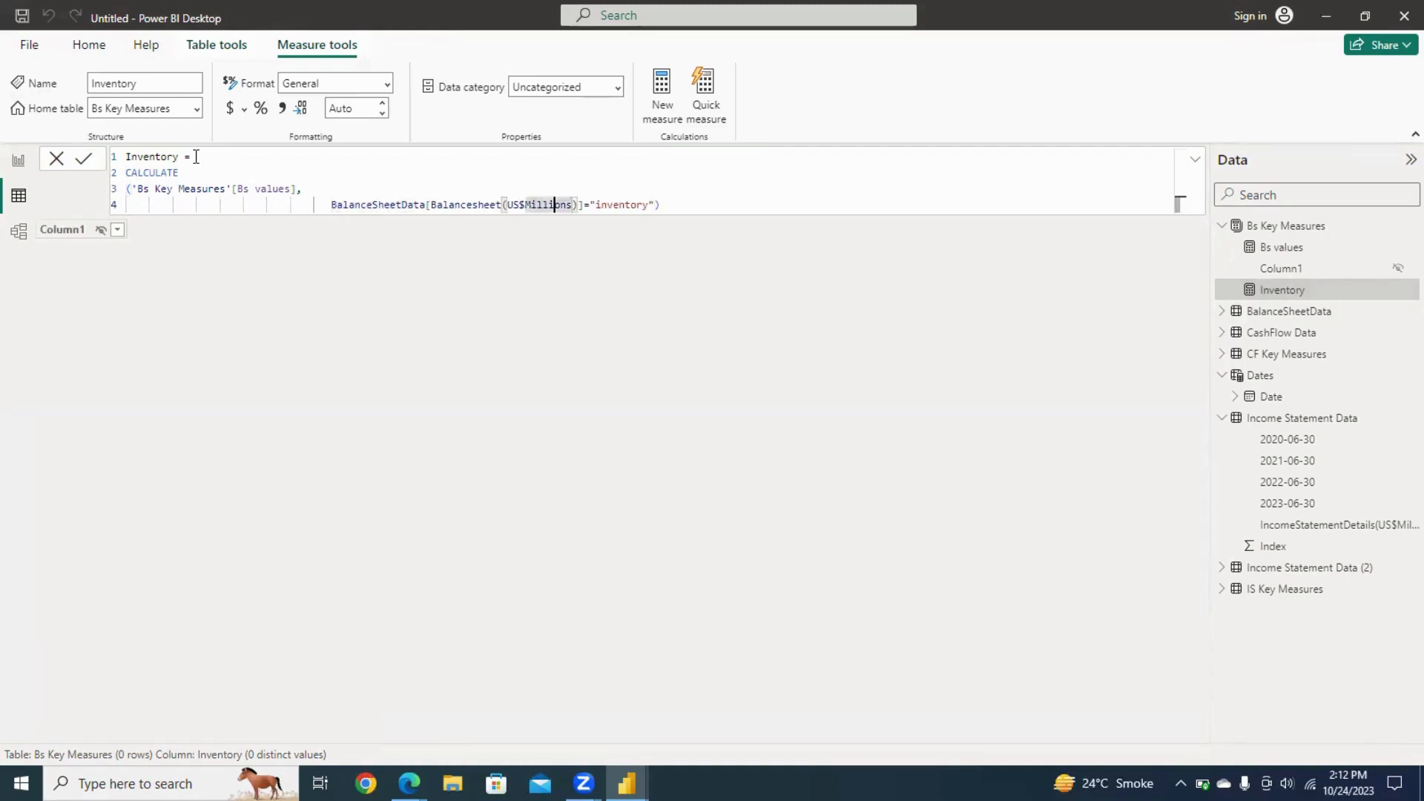
key(Right)
key(Right)
key(Right)
key(Right)
key(Right)
key(Right)
key(Right)
key(Right)
key(Right)
key(Right)
key(Right)
key(Right)
key(Right)
key(Right)
key(Right)
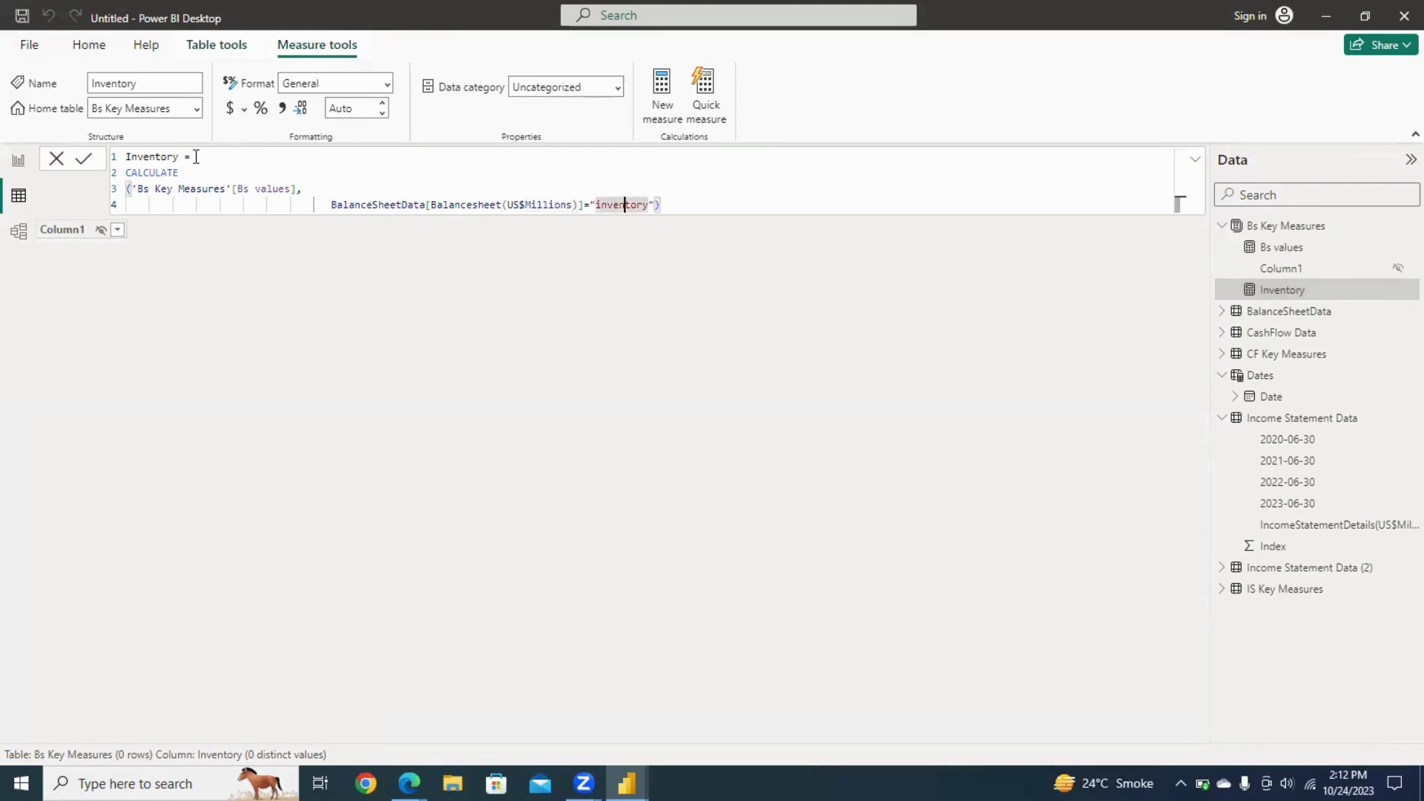
key(Right)
key(shift+Return)
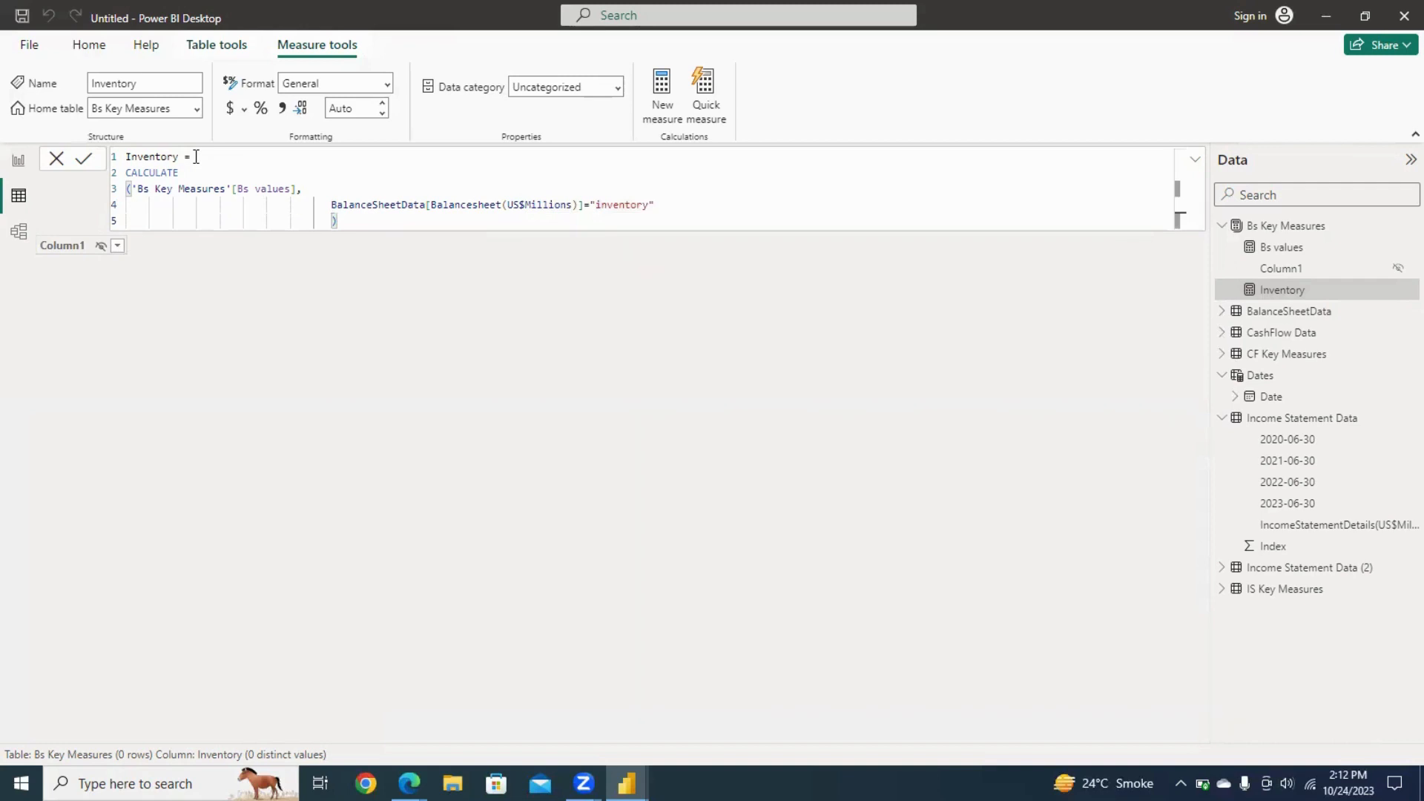
key(Return)
Add a new visual showing the Inventory measure to Page 1 in Report view.
drag(138, 204, 27, 176)
click(27, 175)
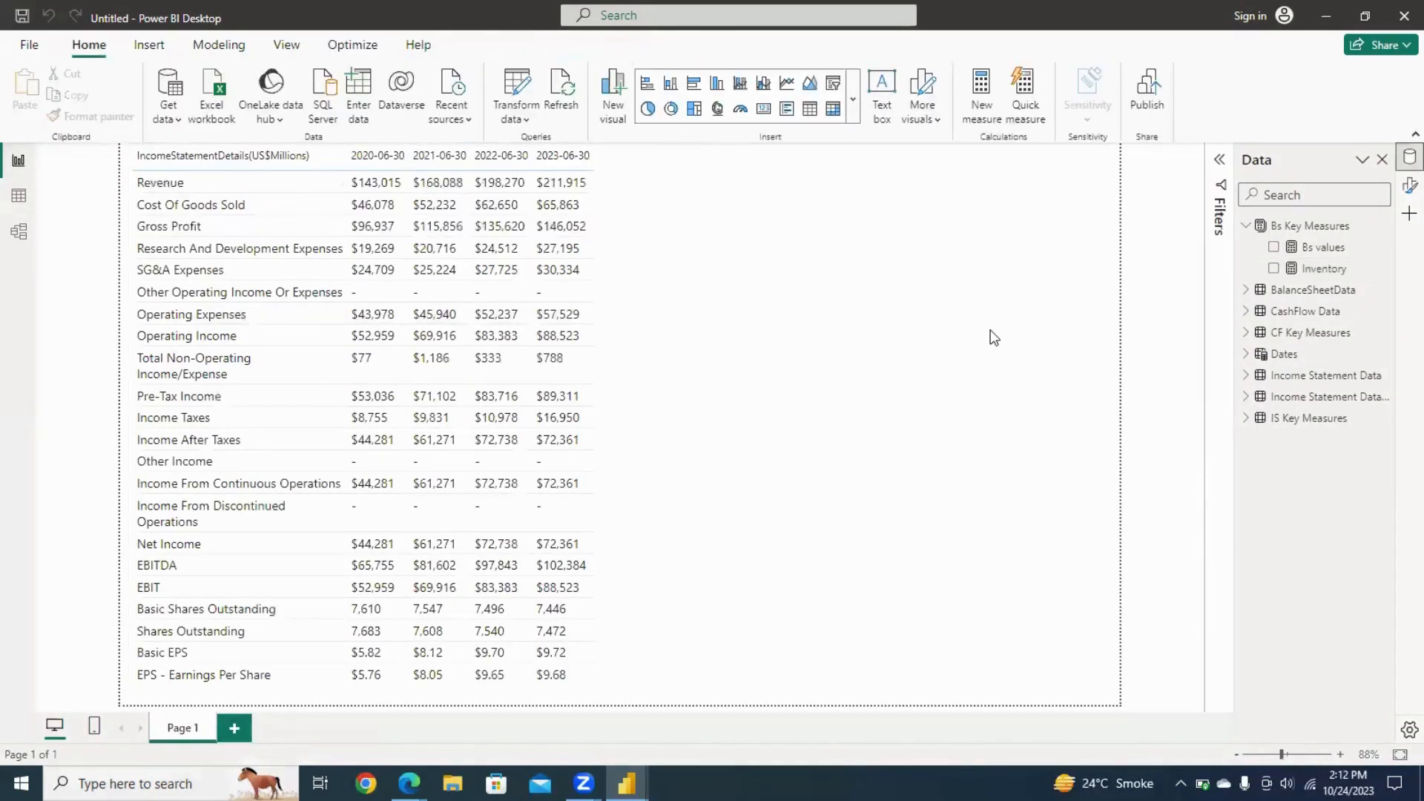
click(1273, 269)
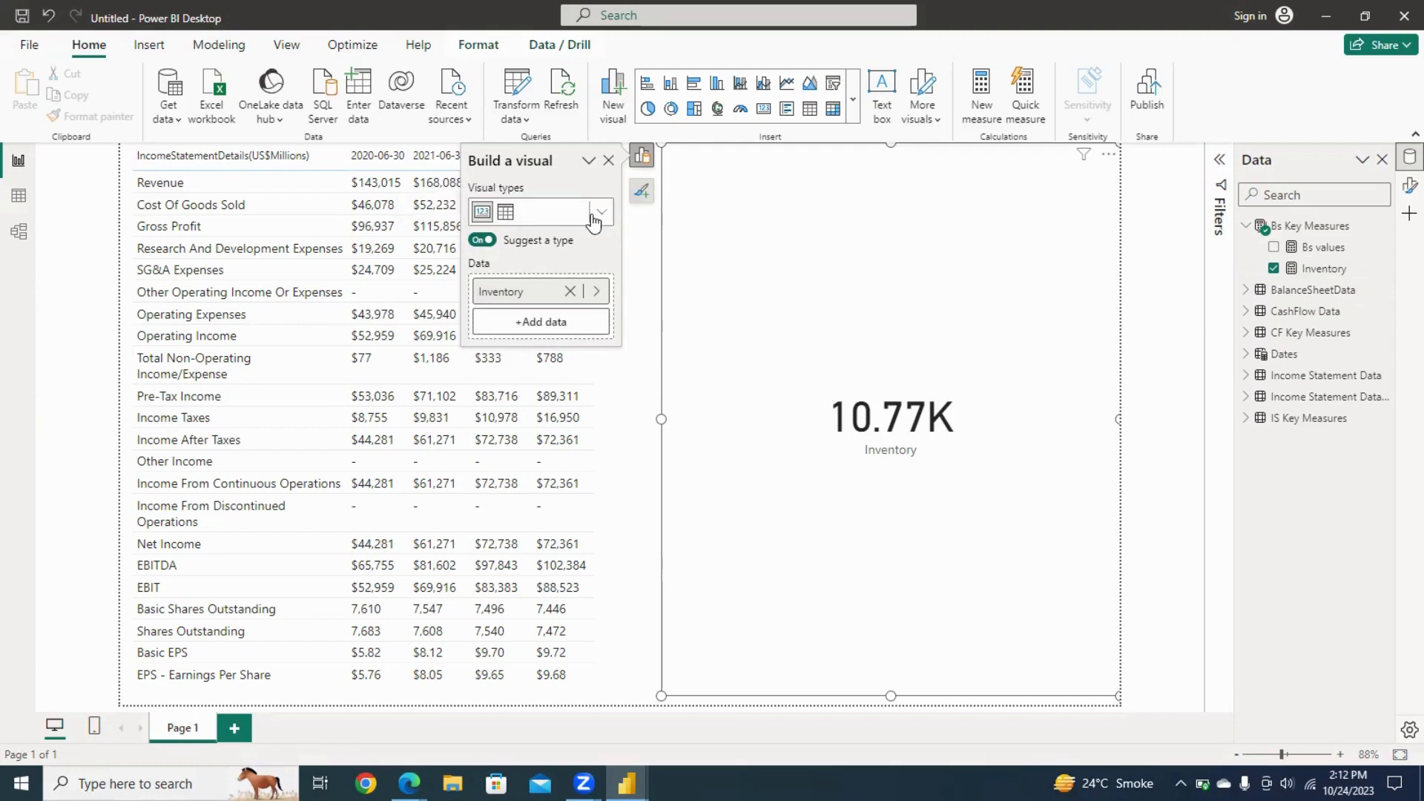
Change the Inventory visual to a clustered bar chart after trying the 100% stacked column and stacked bar types.
click(601, 215)
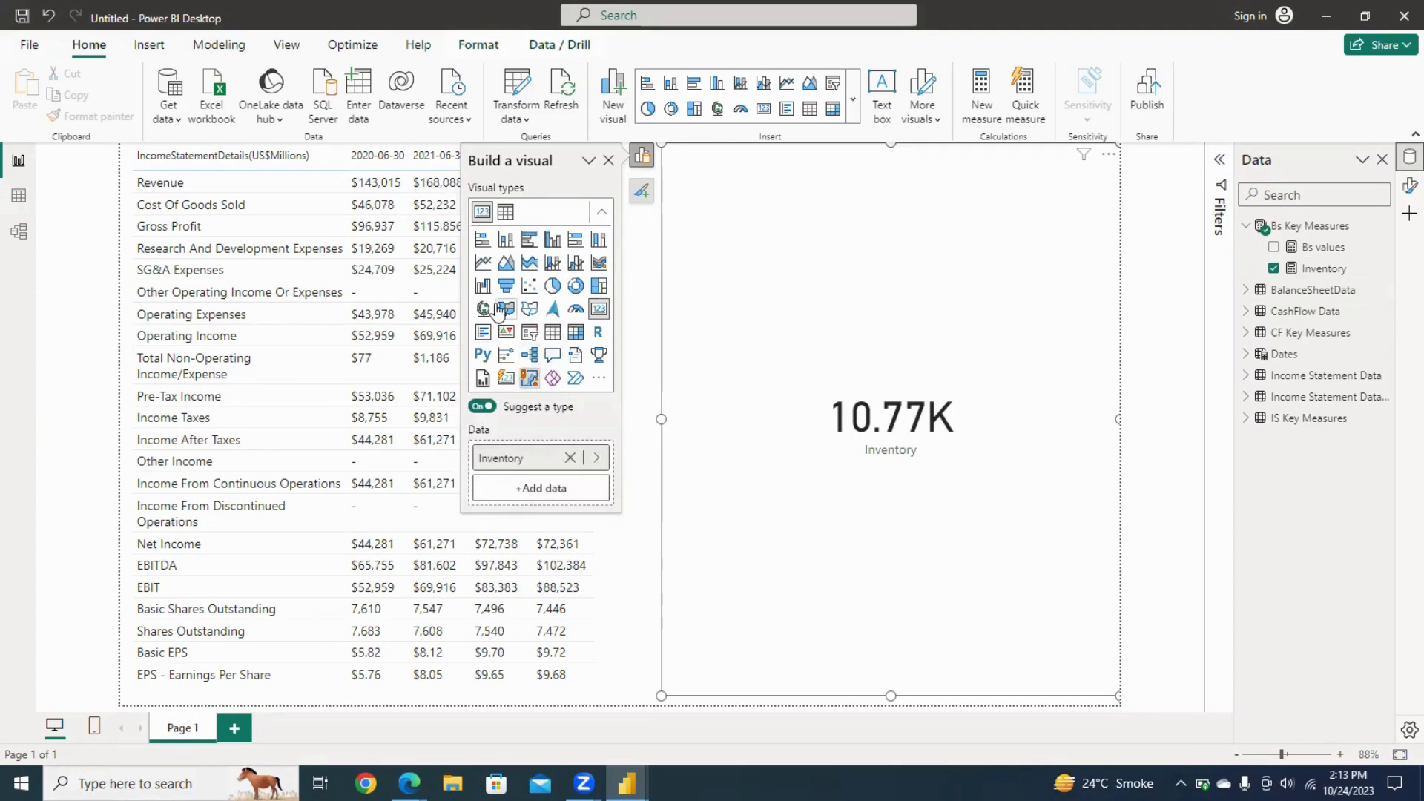
click(576, 286)
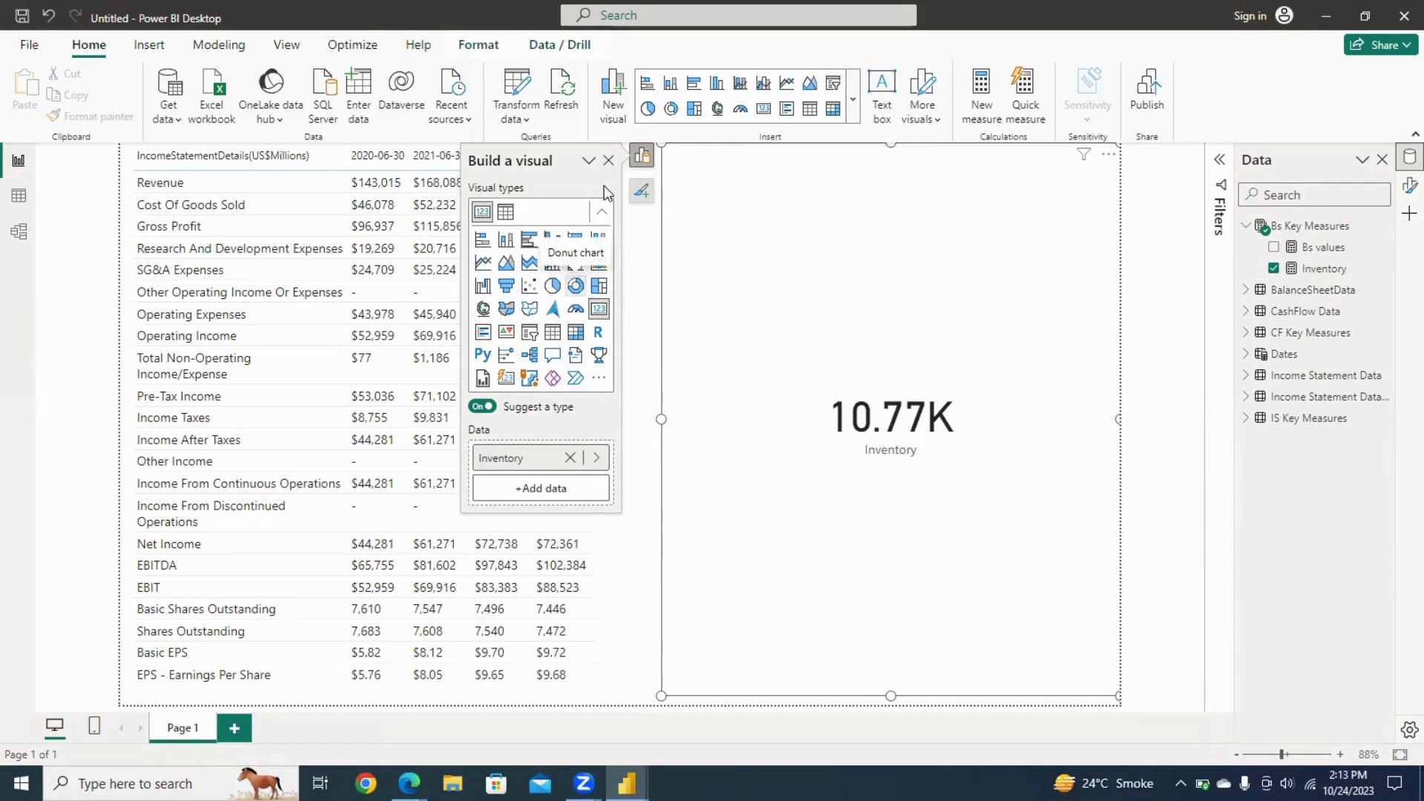
click(599, 241)
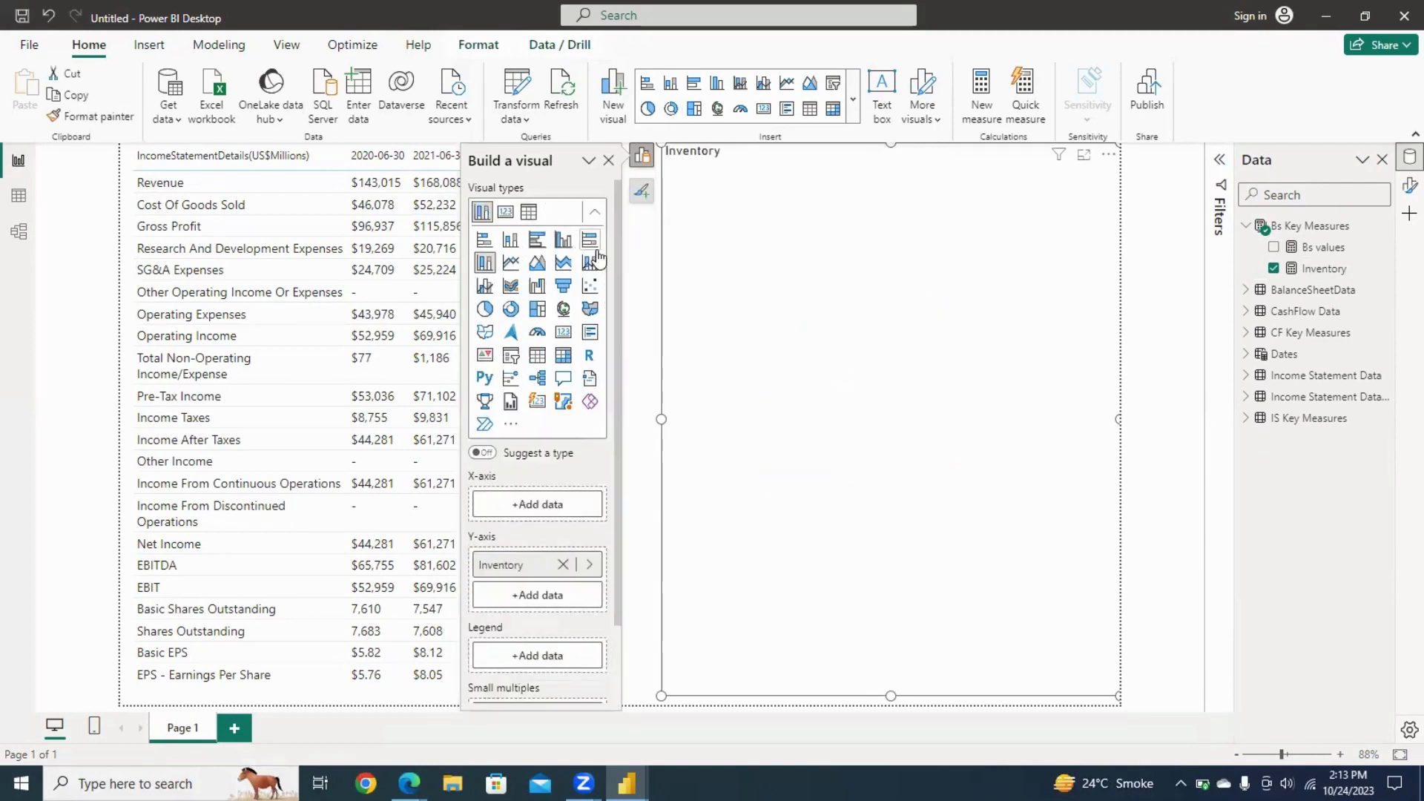
click(487, 244)
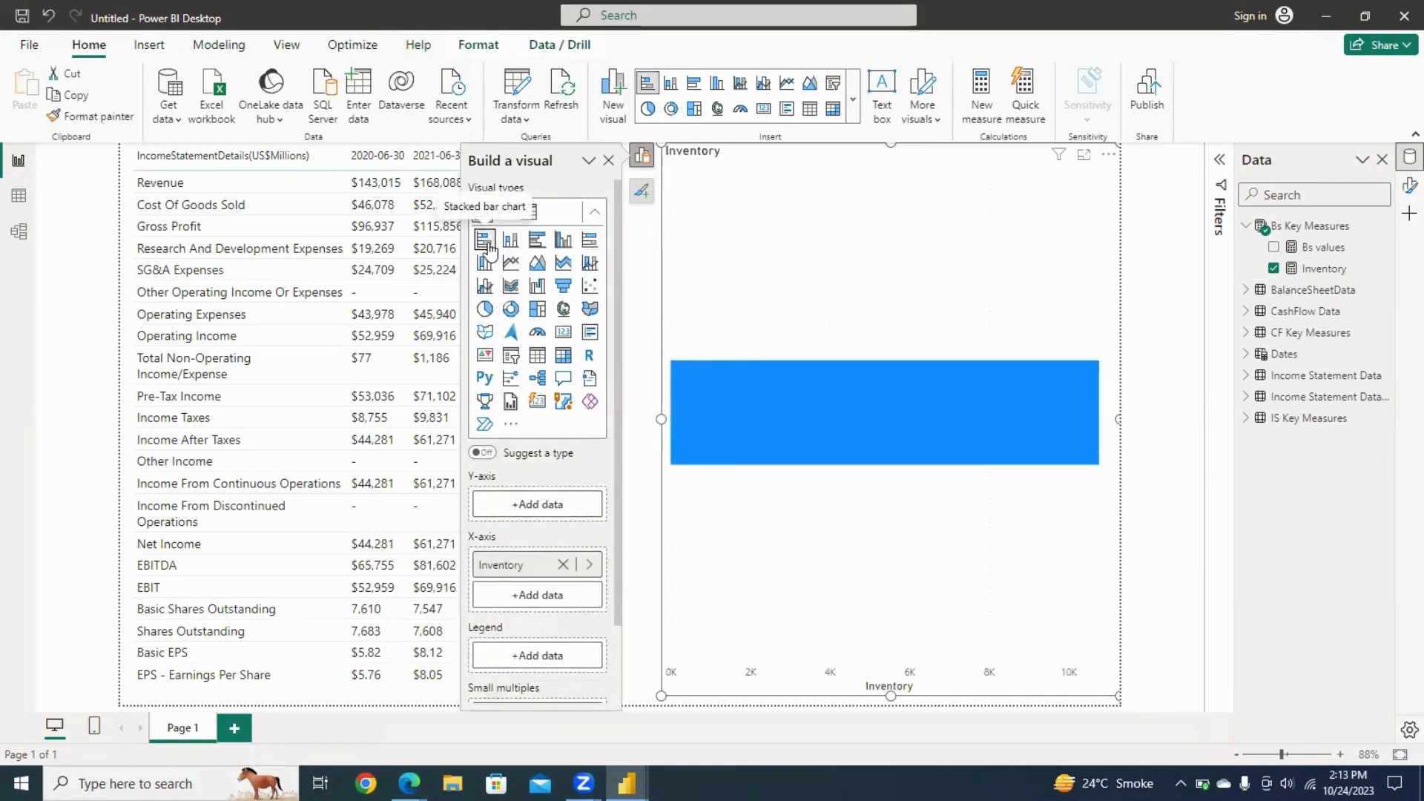
click(535, 243)
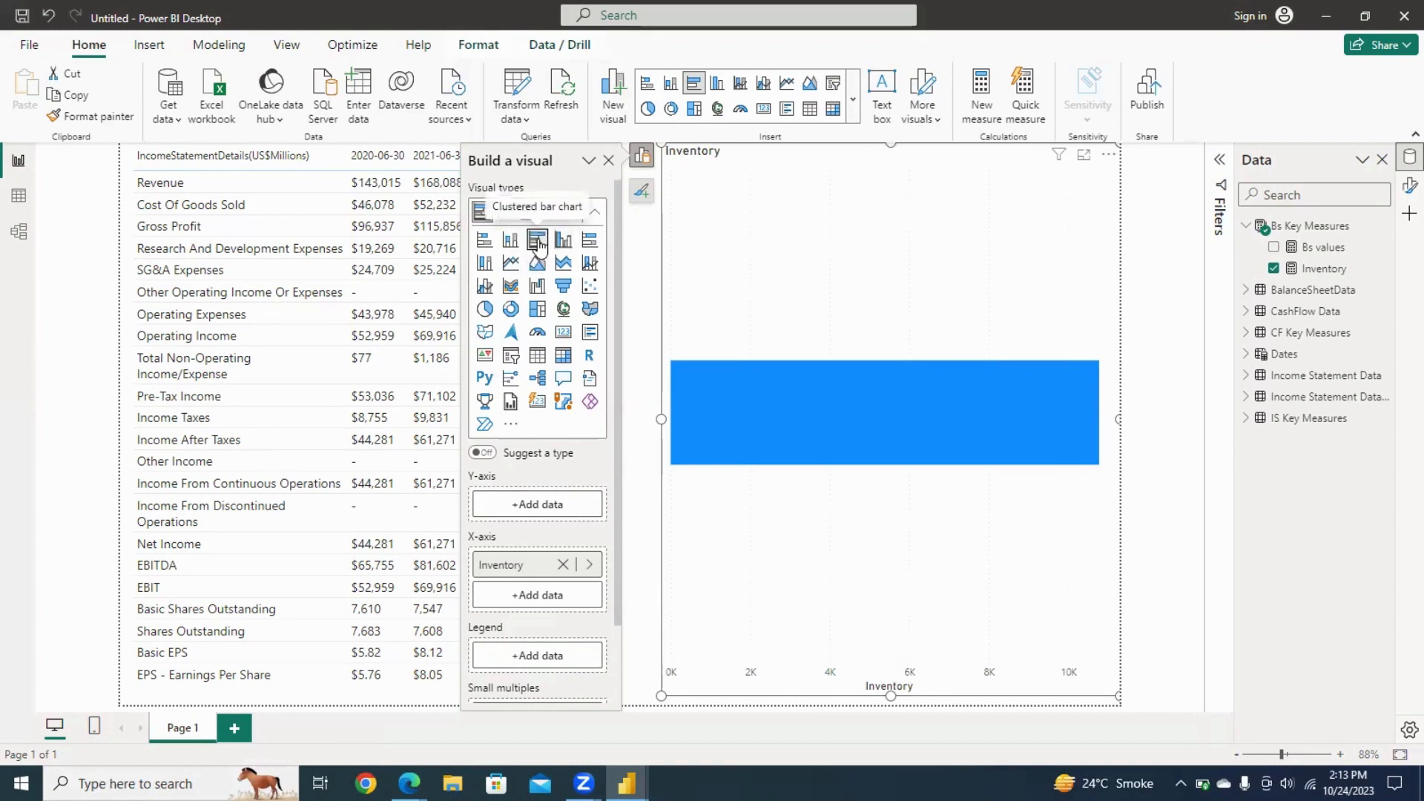
Examine in Model view how the Dates table relates to the income statement, balance sheet and cash flow tables, collapsing the side panes for room.
click(20, 233)
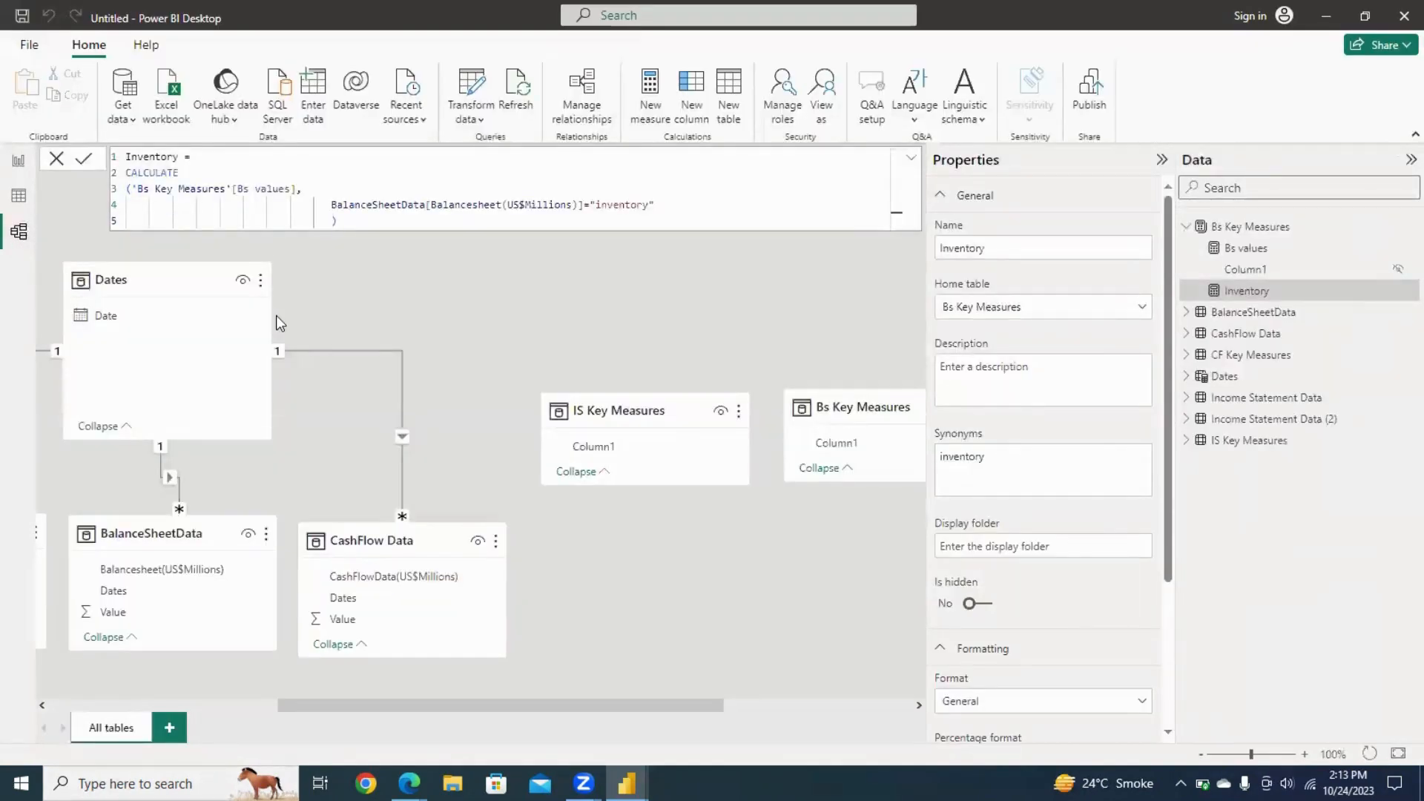
click(912, 164)
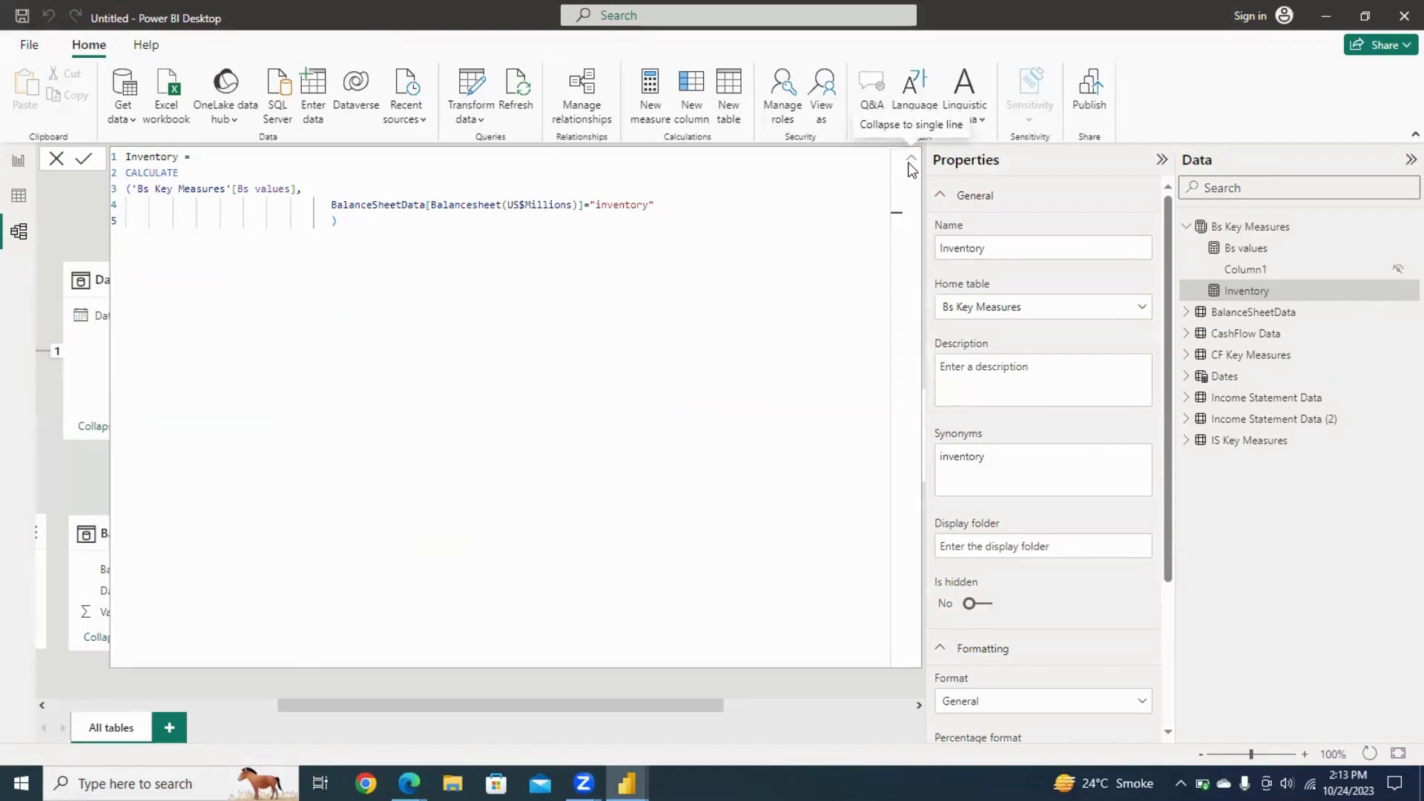
click(912, 164)
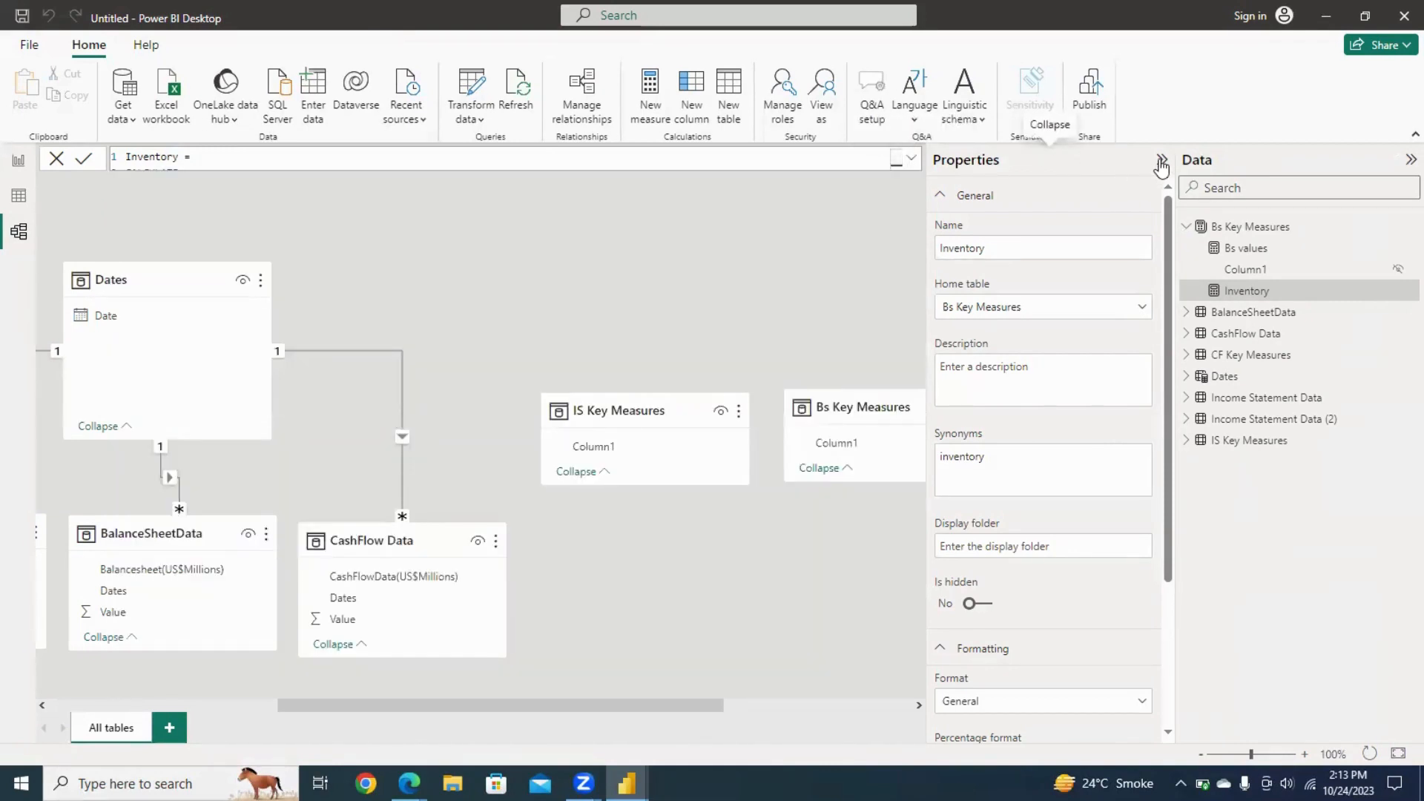
click(1162, 163)
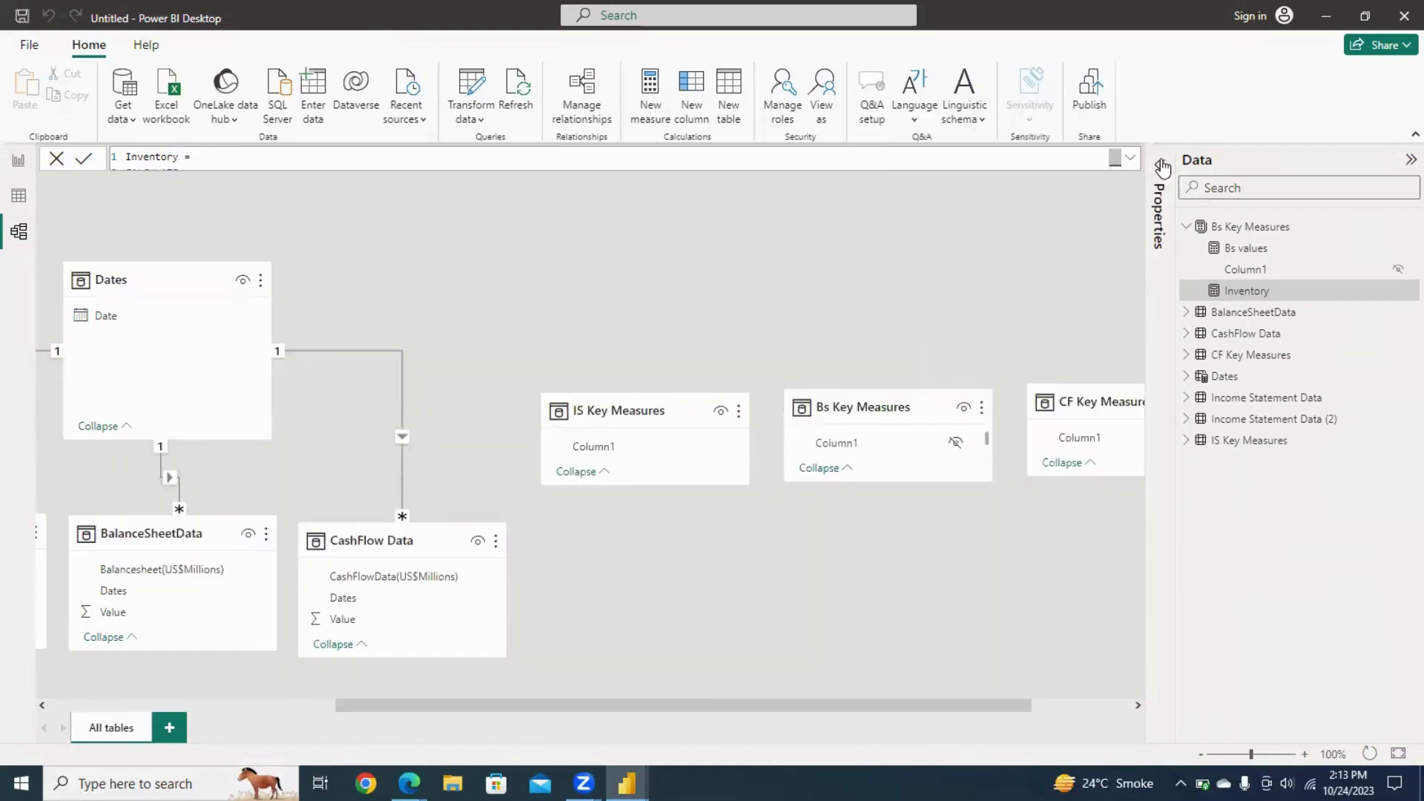
click(1409, 160)
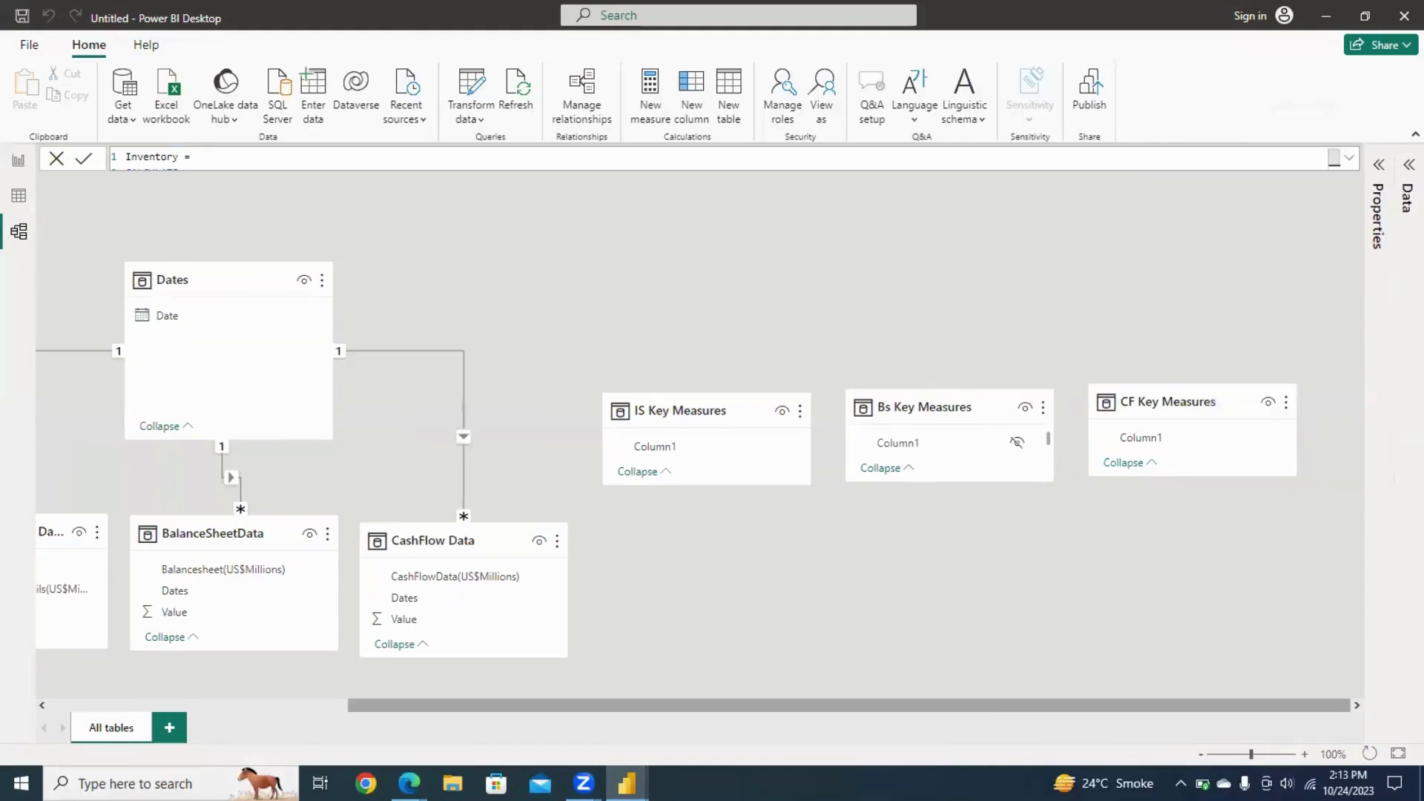
click(292, 706)
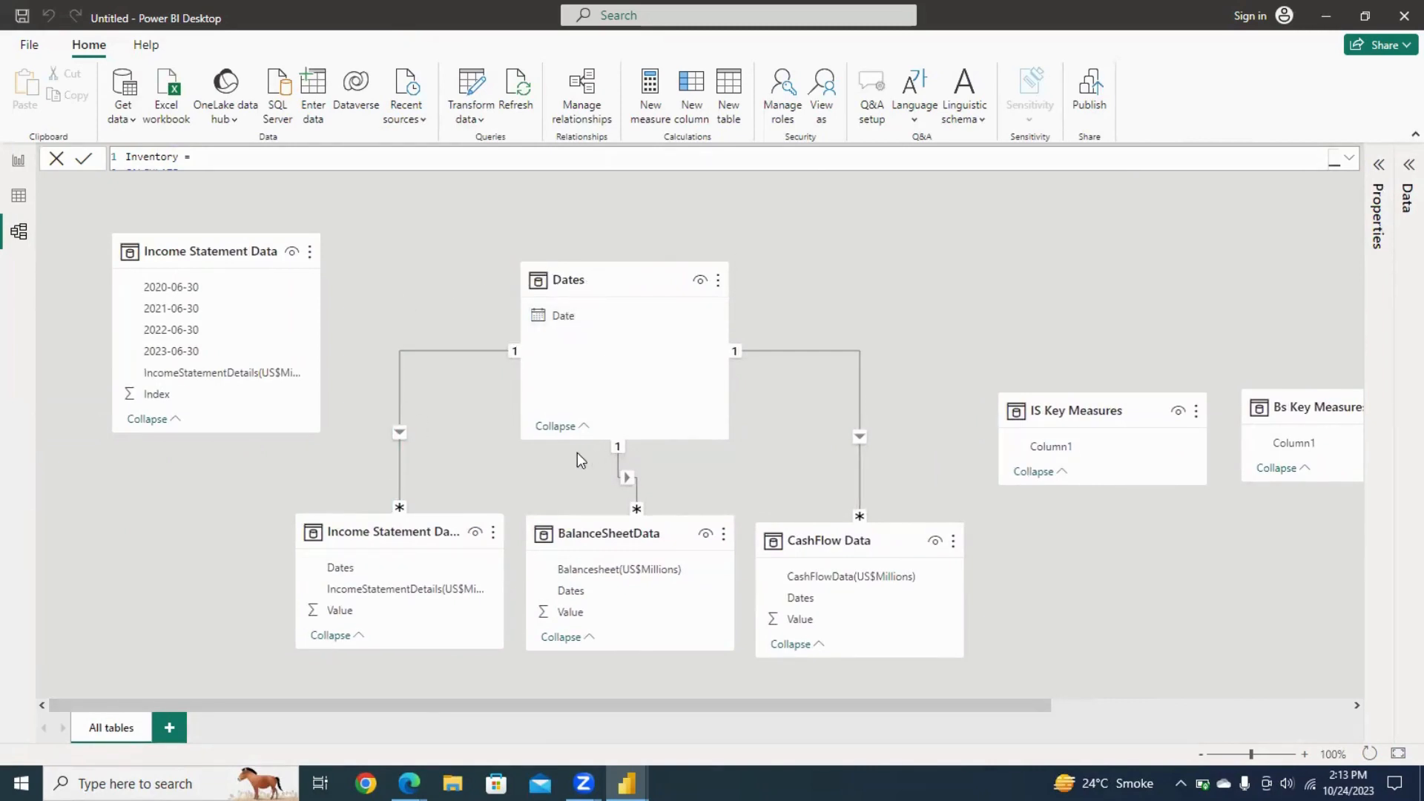
click(492, 444)
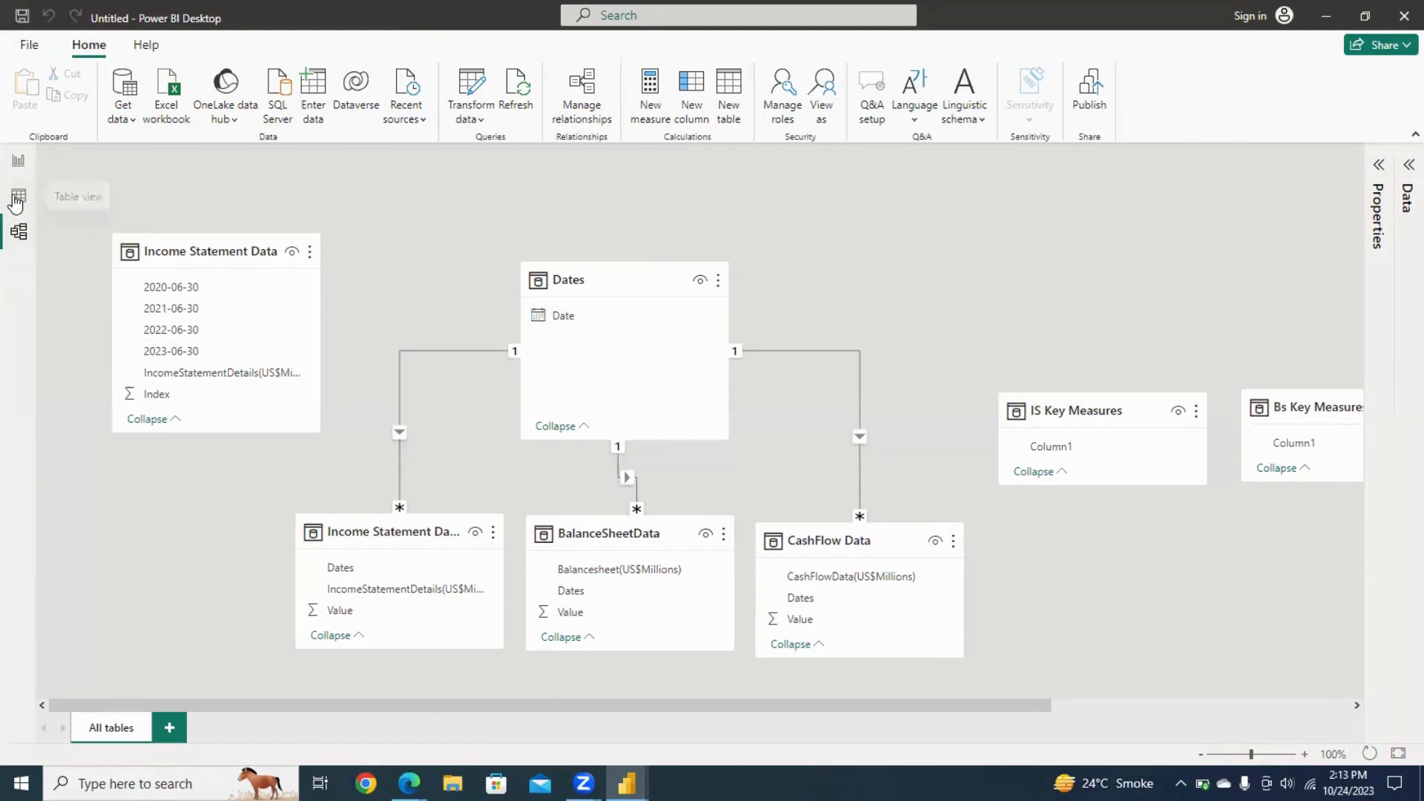
Add Year from the Dates table's Date Hierarchy to the Inventory bar chart's Y-axis in Report view and check the yearly bars.
click(16, 170)
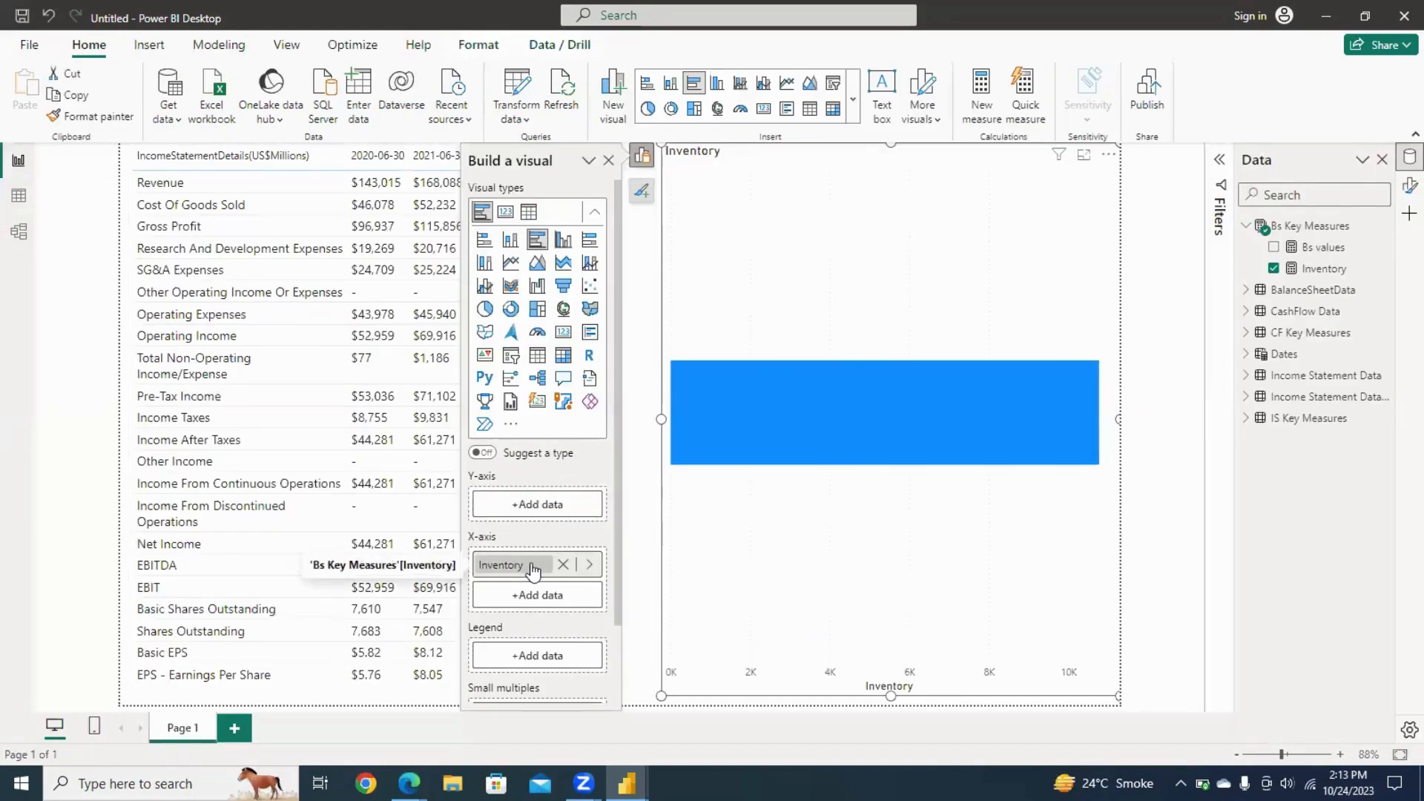
click(520, 506)
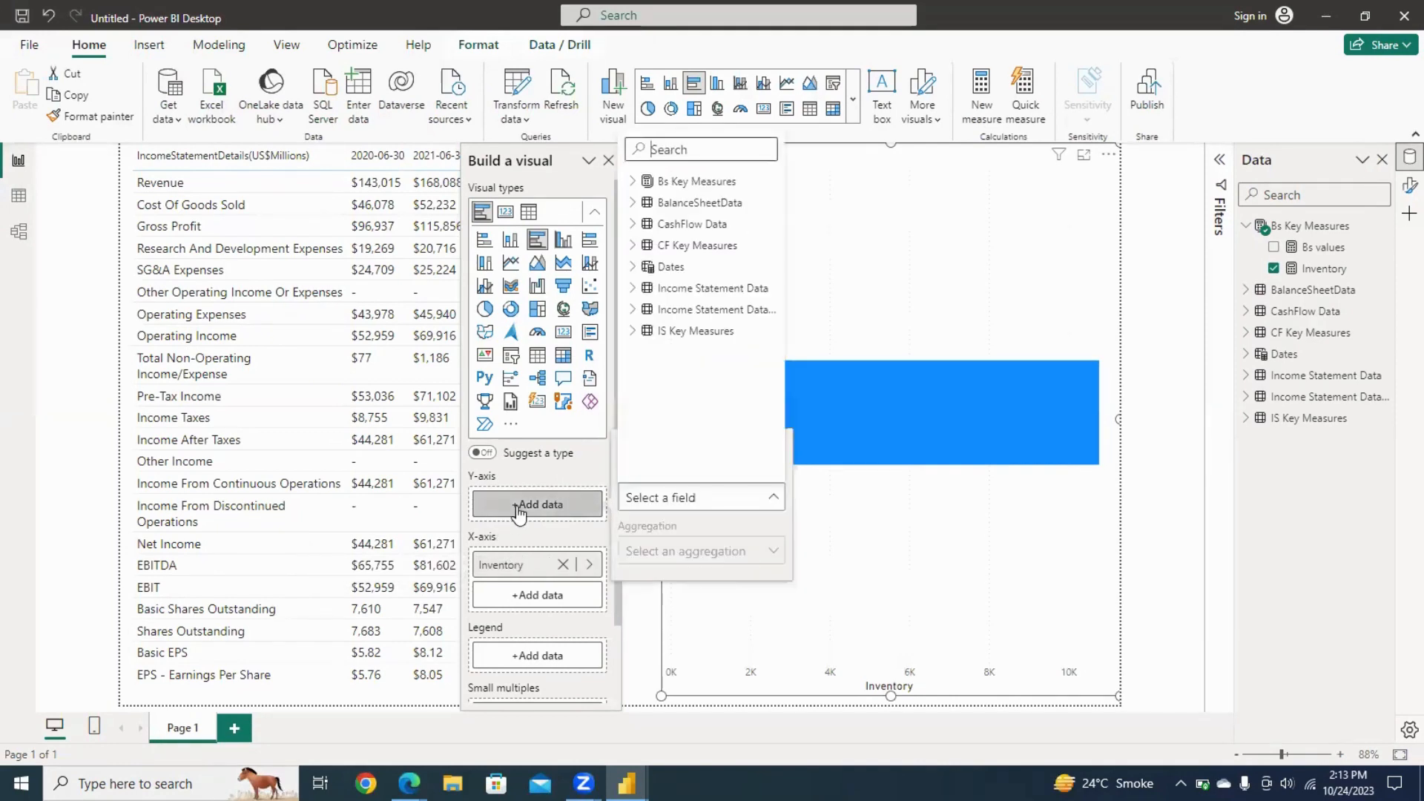
click(638, 270)
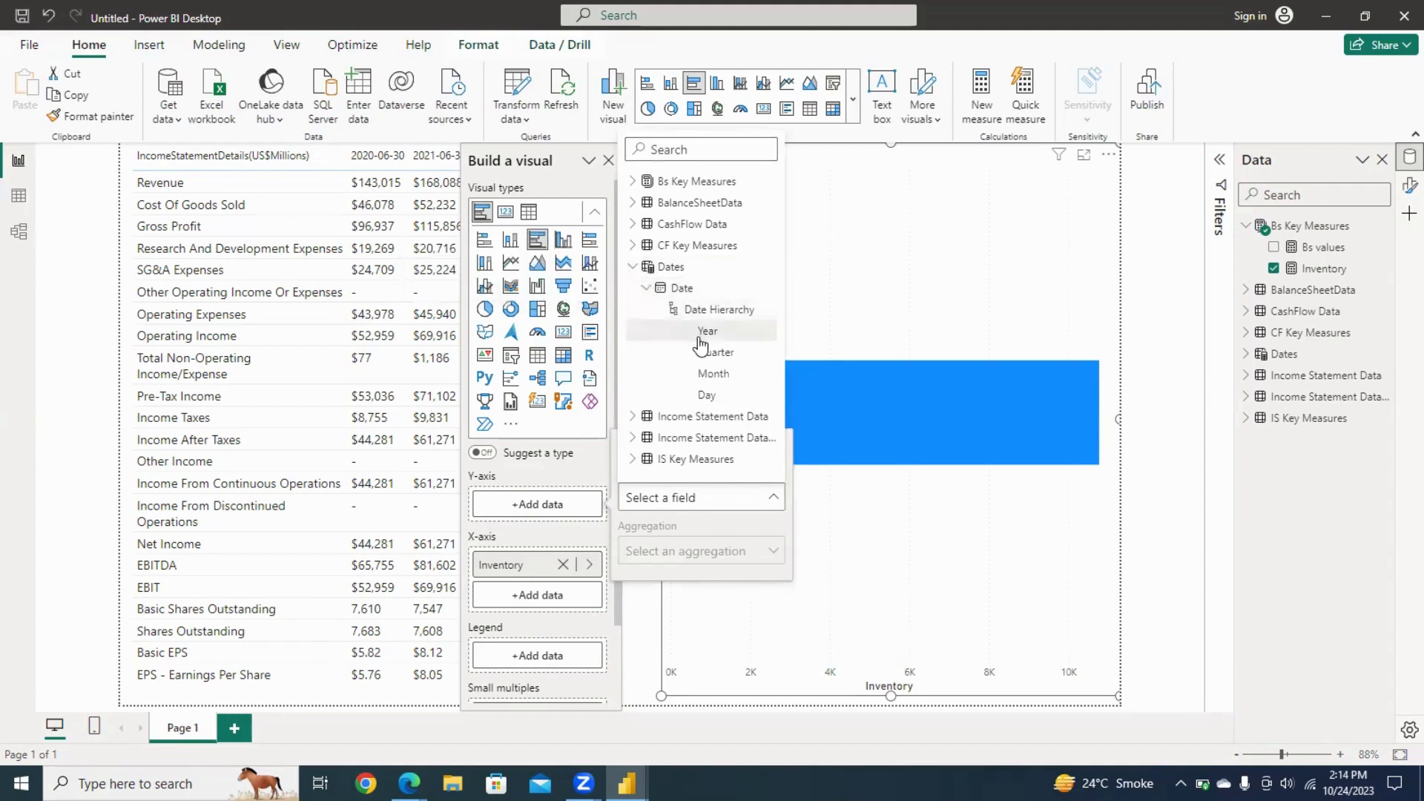
click(699, 338)
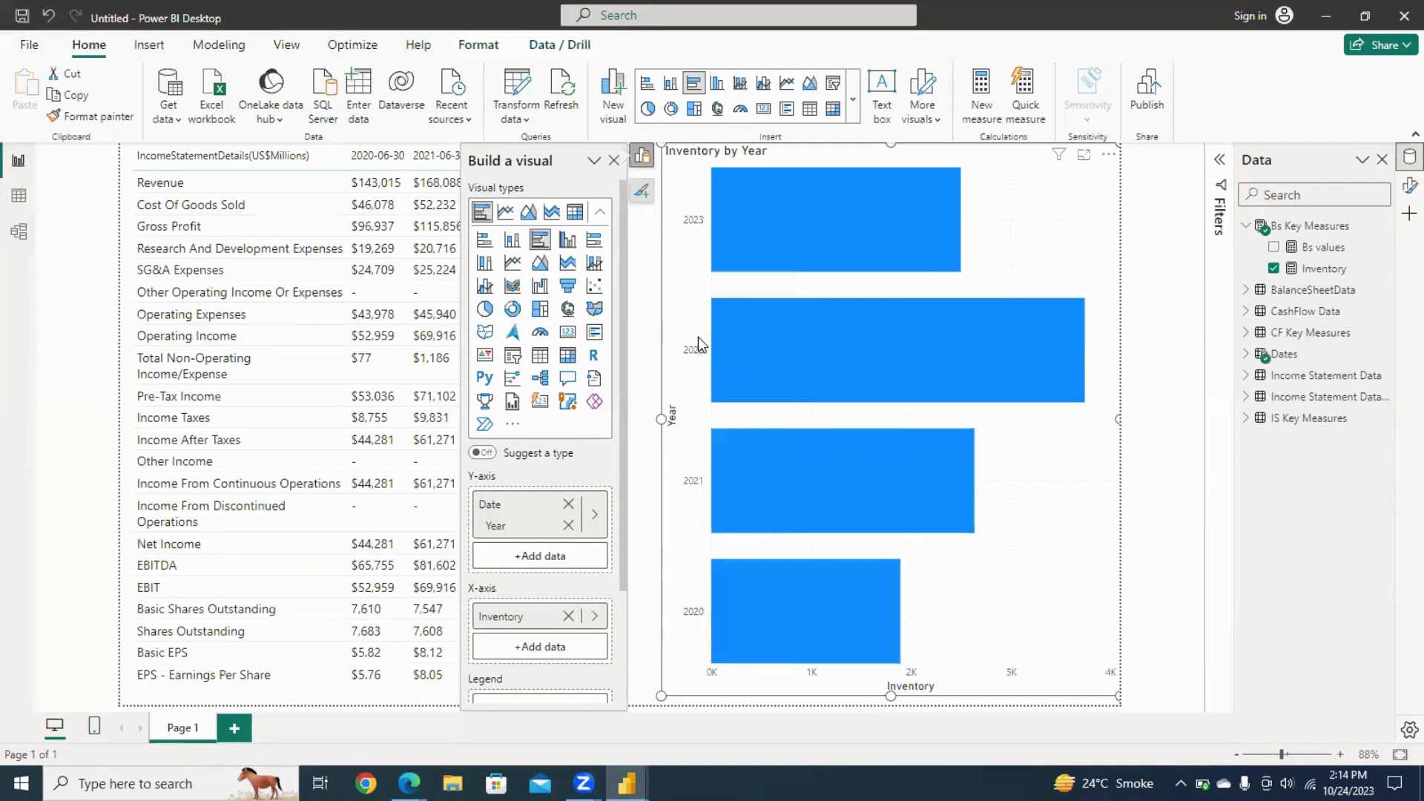
mouse_move(791, 188)
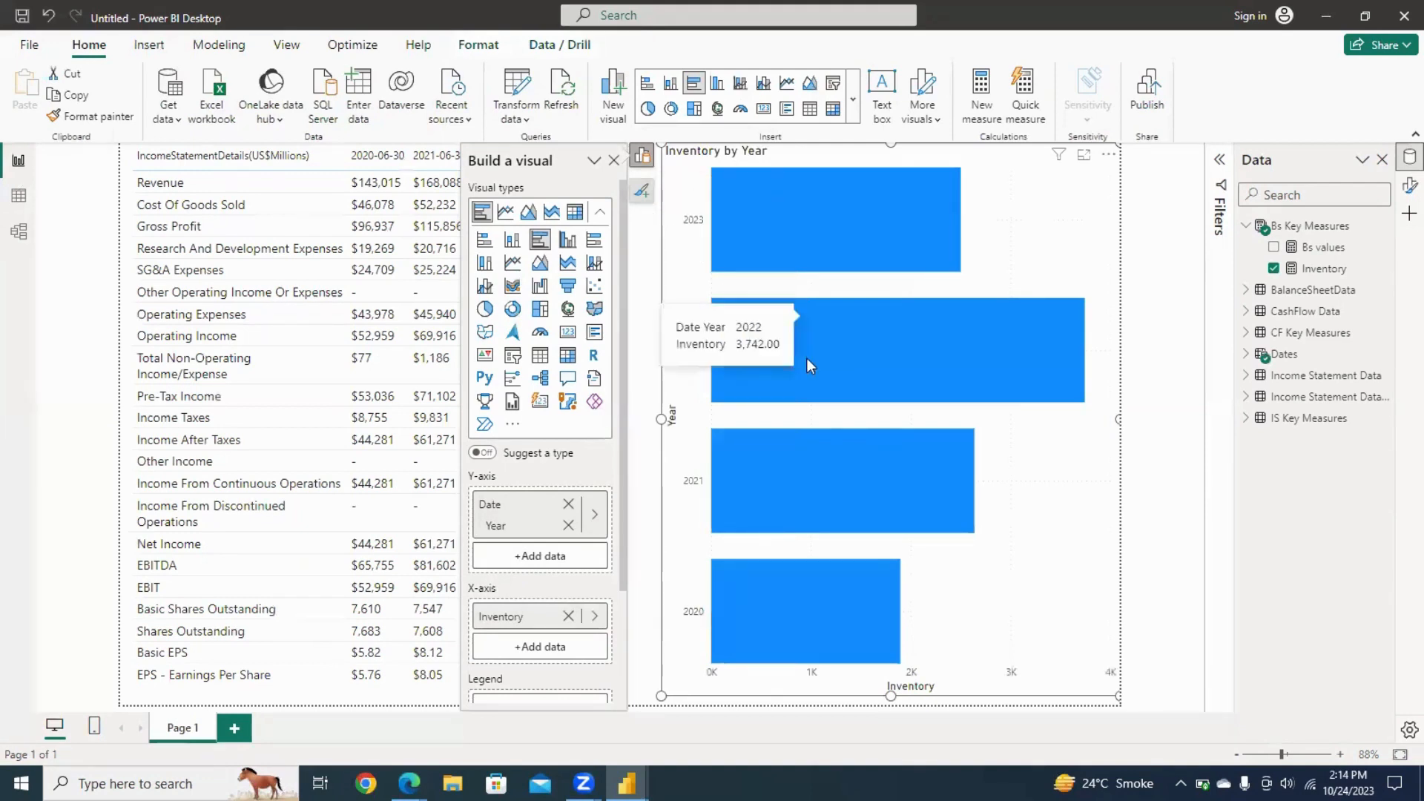
mouse_move(804, 515)
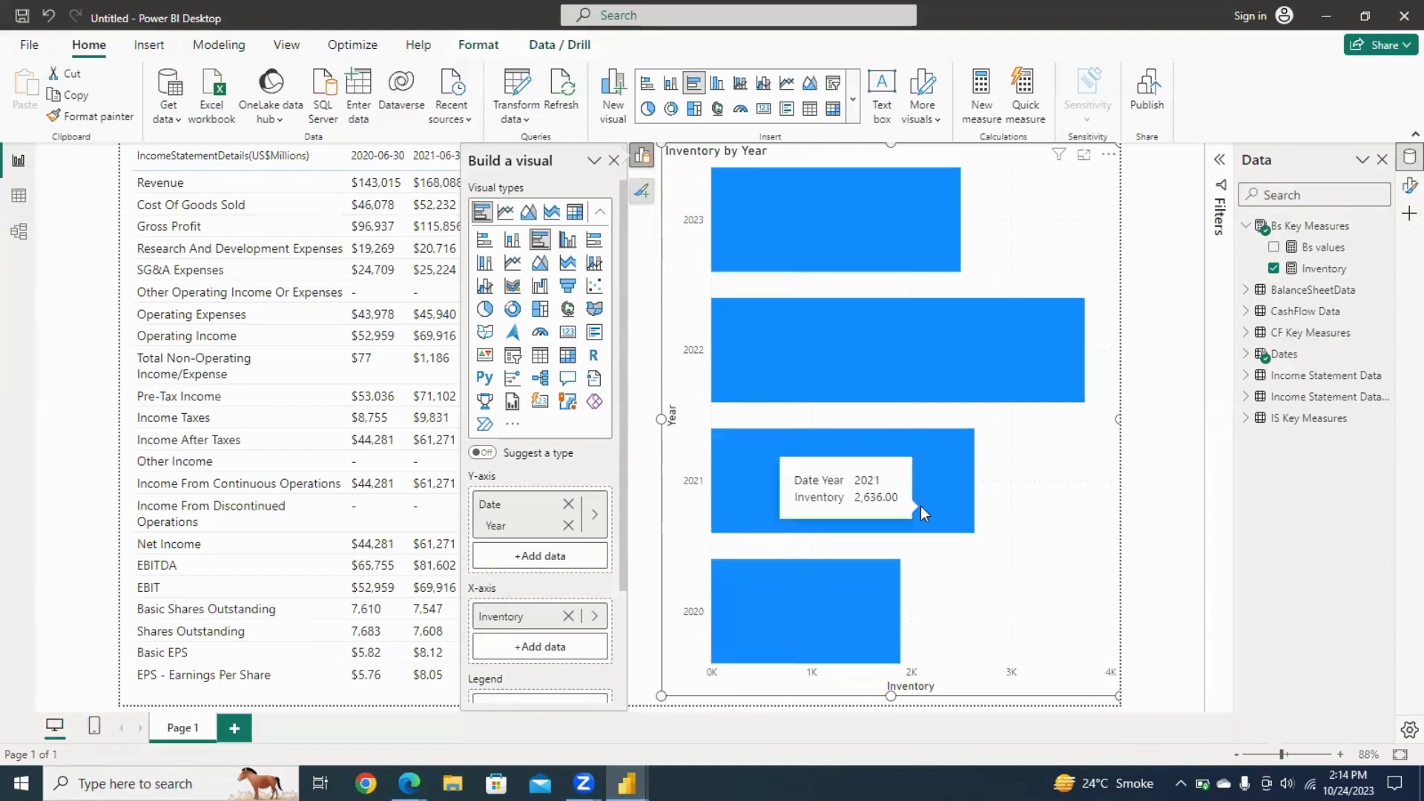
mouse_move(909, 347)
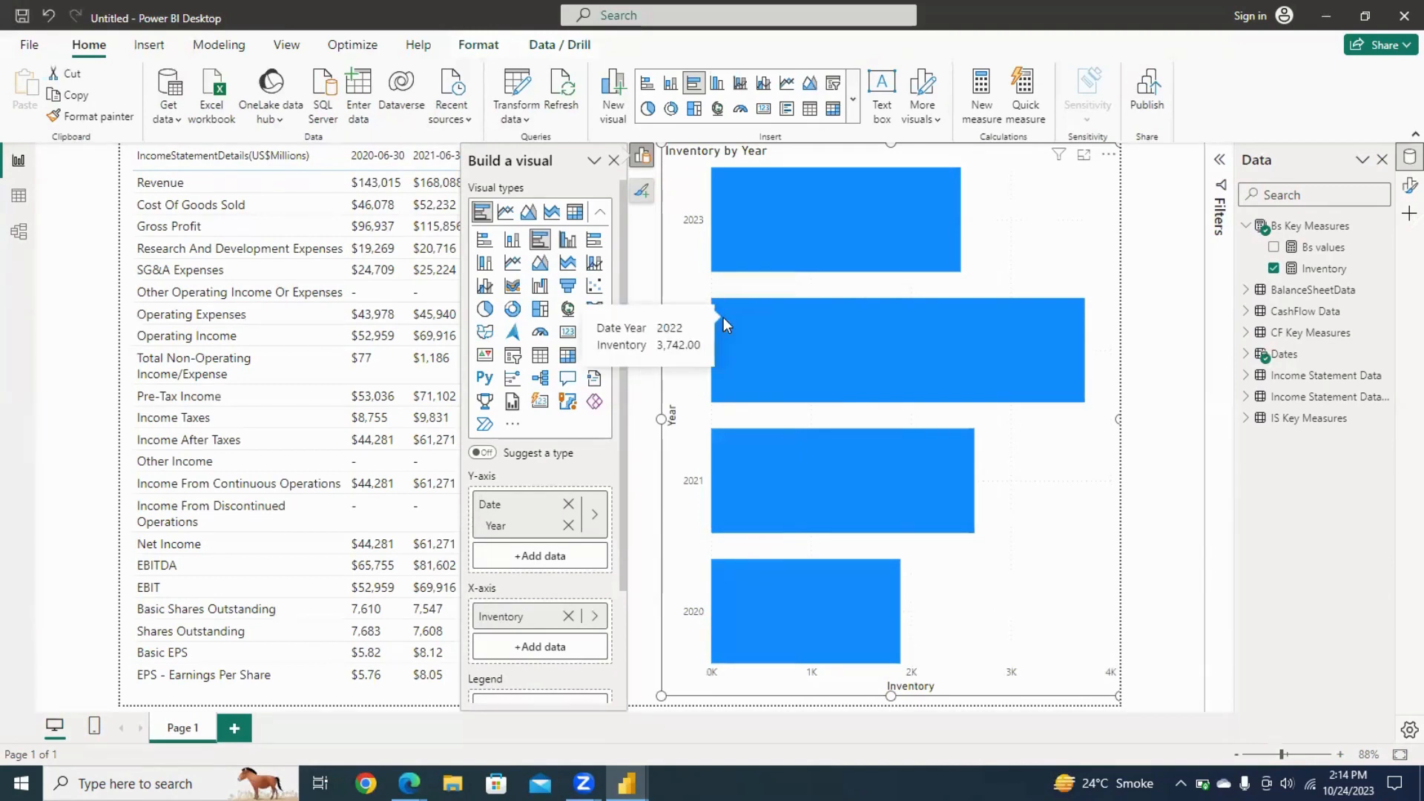
Convert the Inventory by Year visual to a waterfall chart after trying the suggested line chart and a donut chart.
click(484, 453)
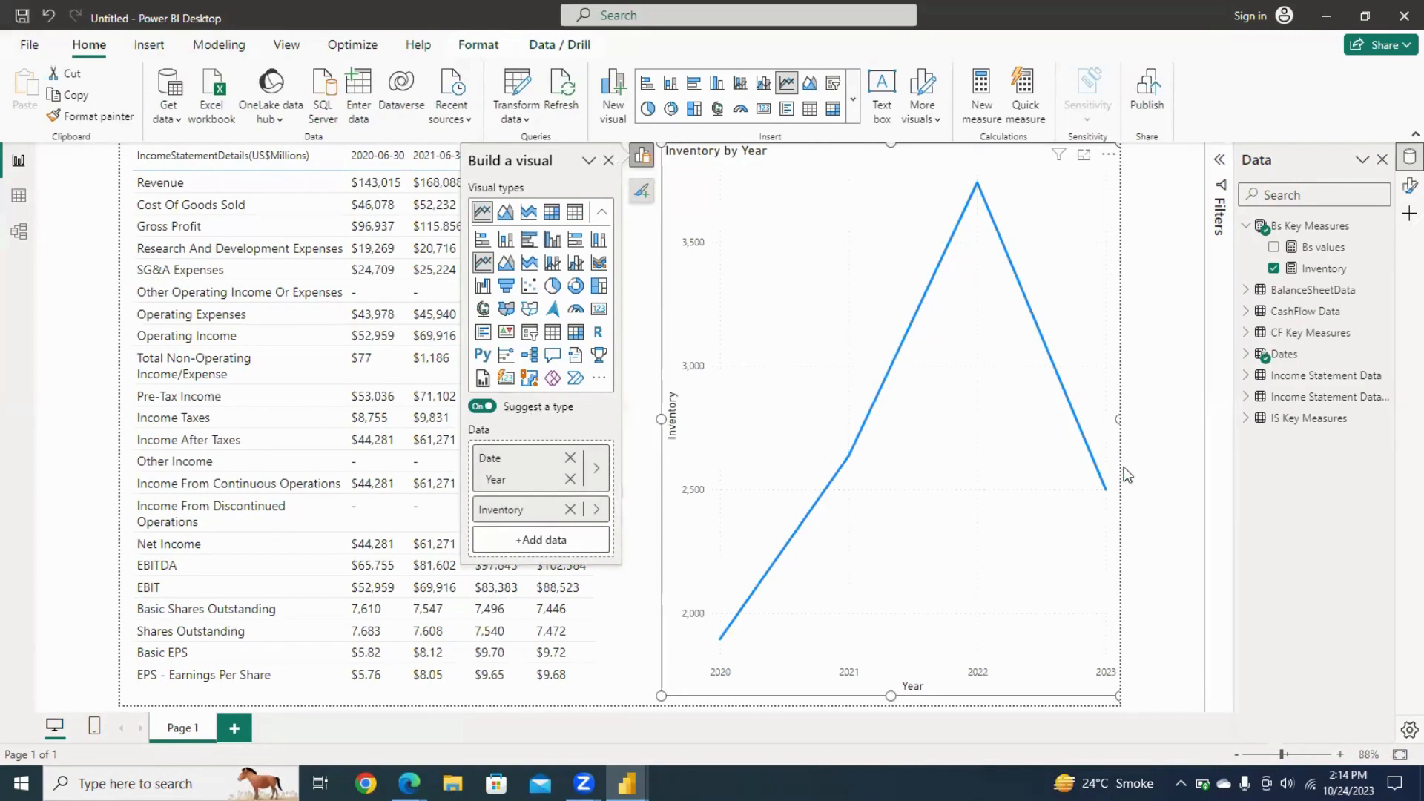
mouse_move(960, 359)
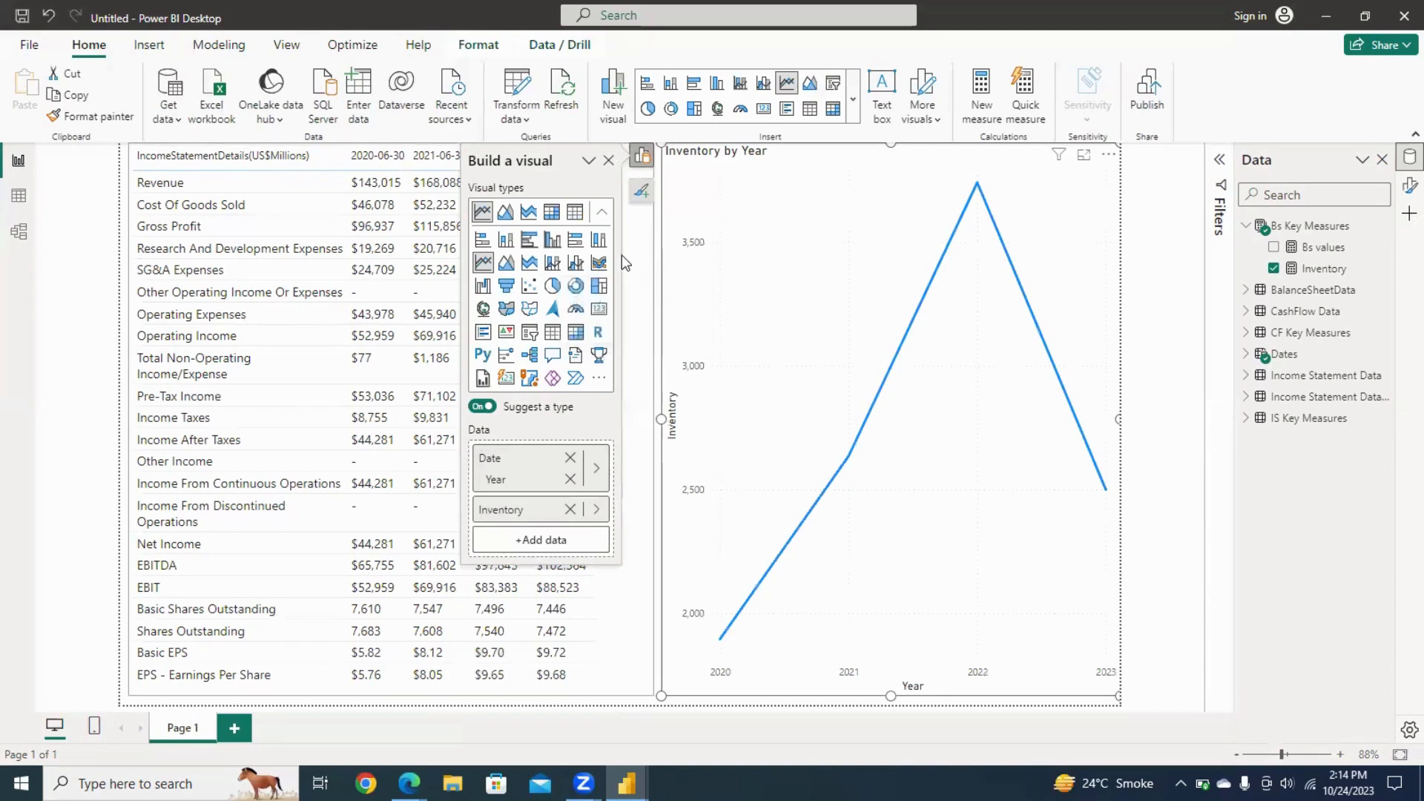
click(576, 286)
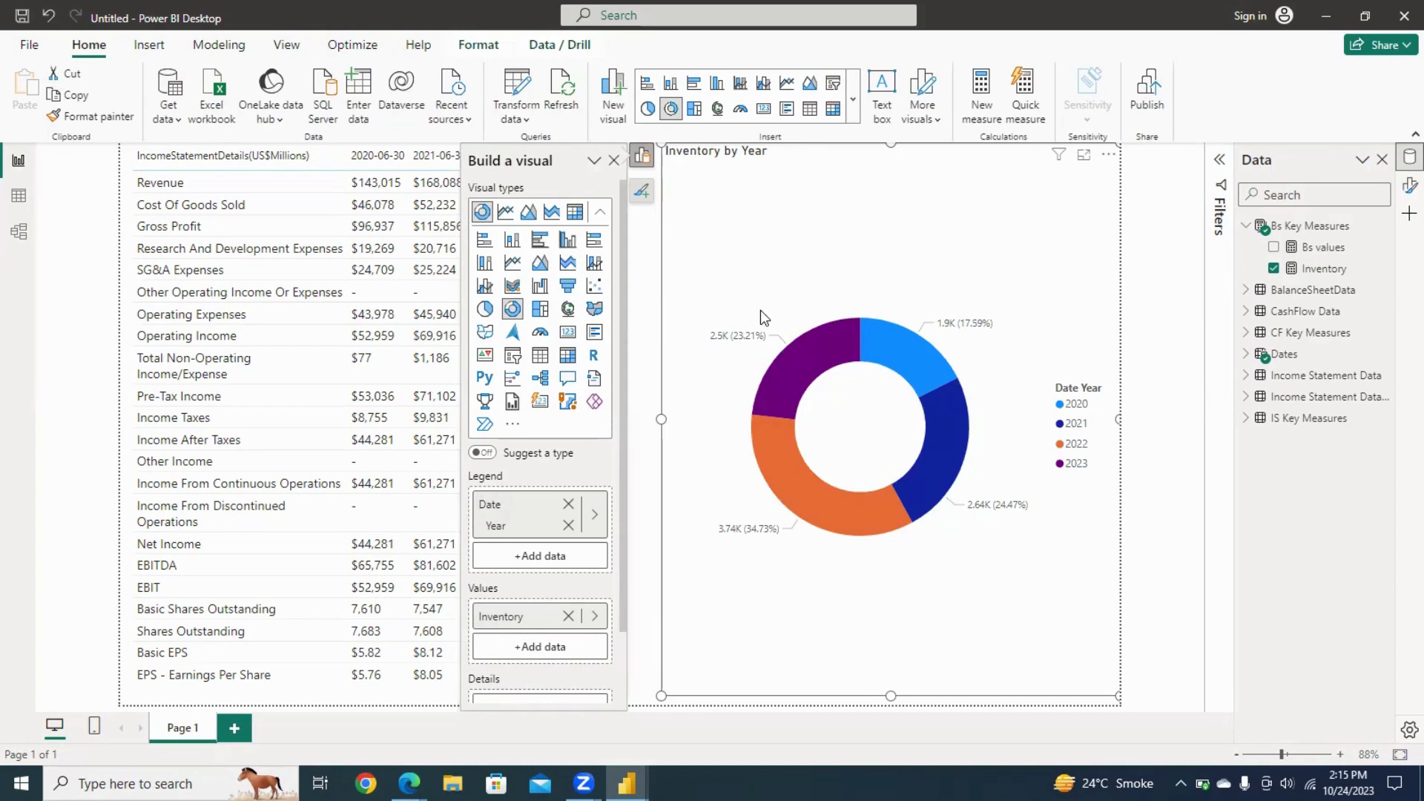
click(543, 287)
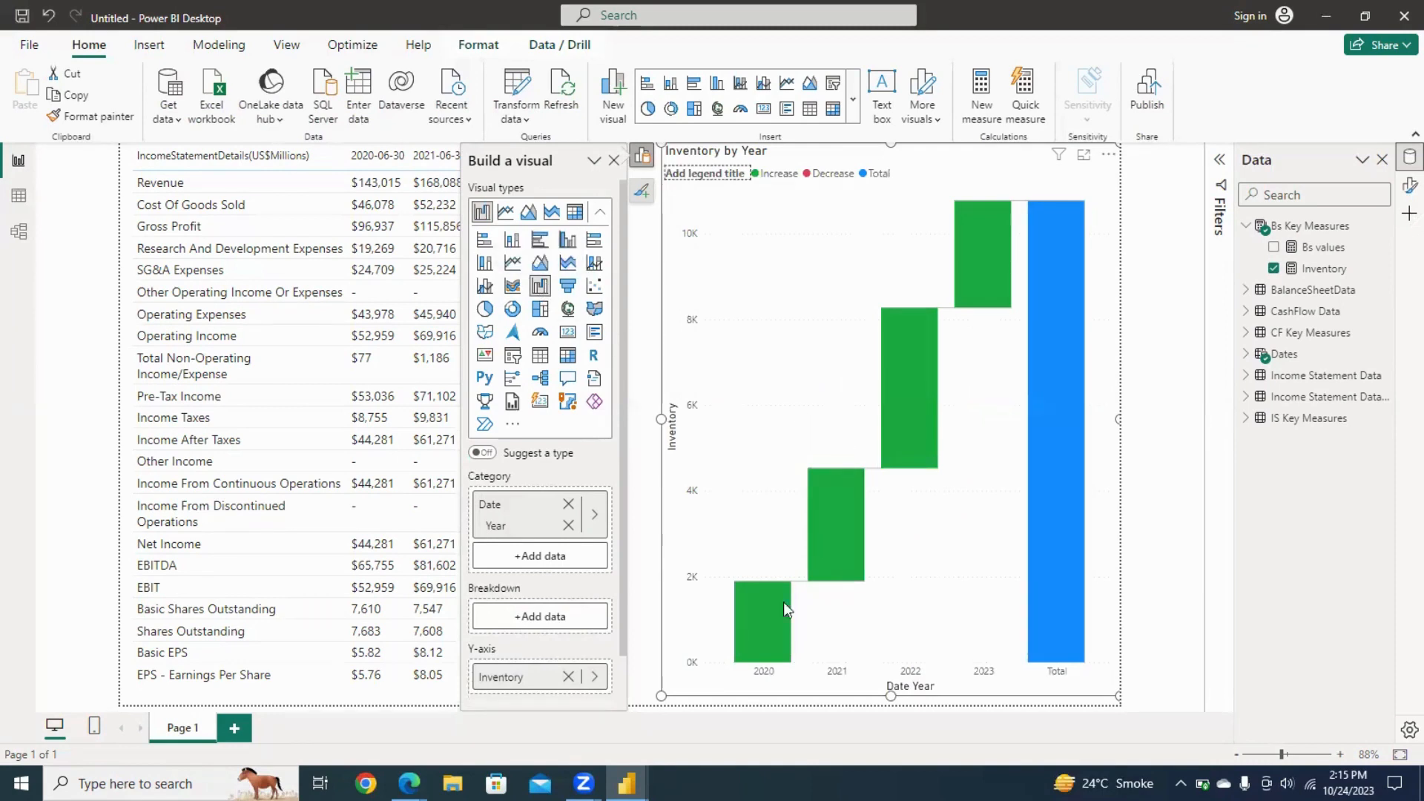
mouse_move(766, 632)
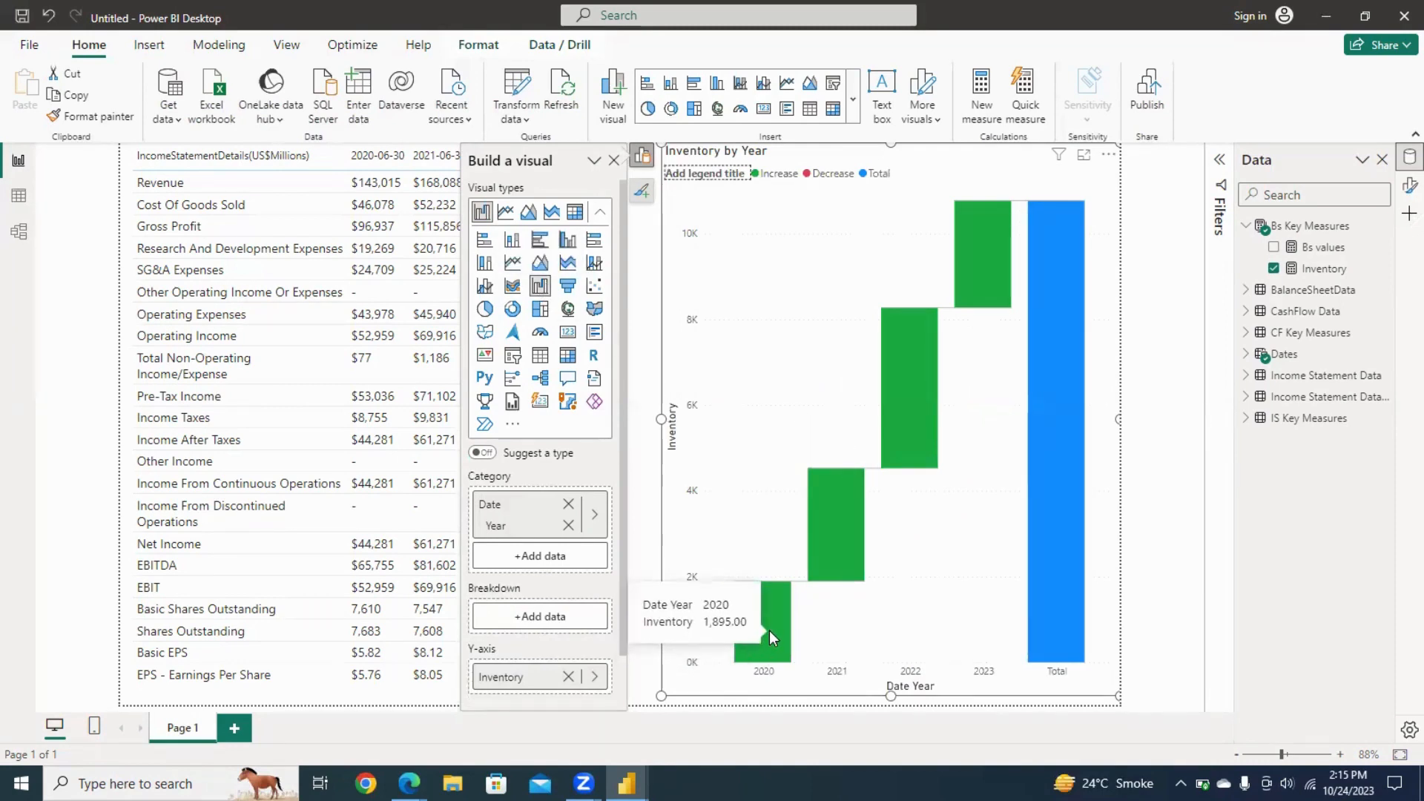
Check each year's Inventory in the waterfall chart and convert the visual to a table.
mouse_move(848, 504)
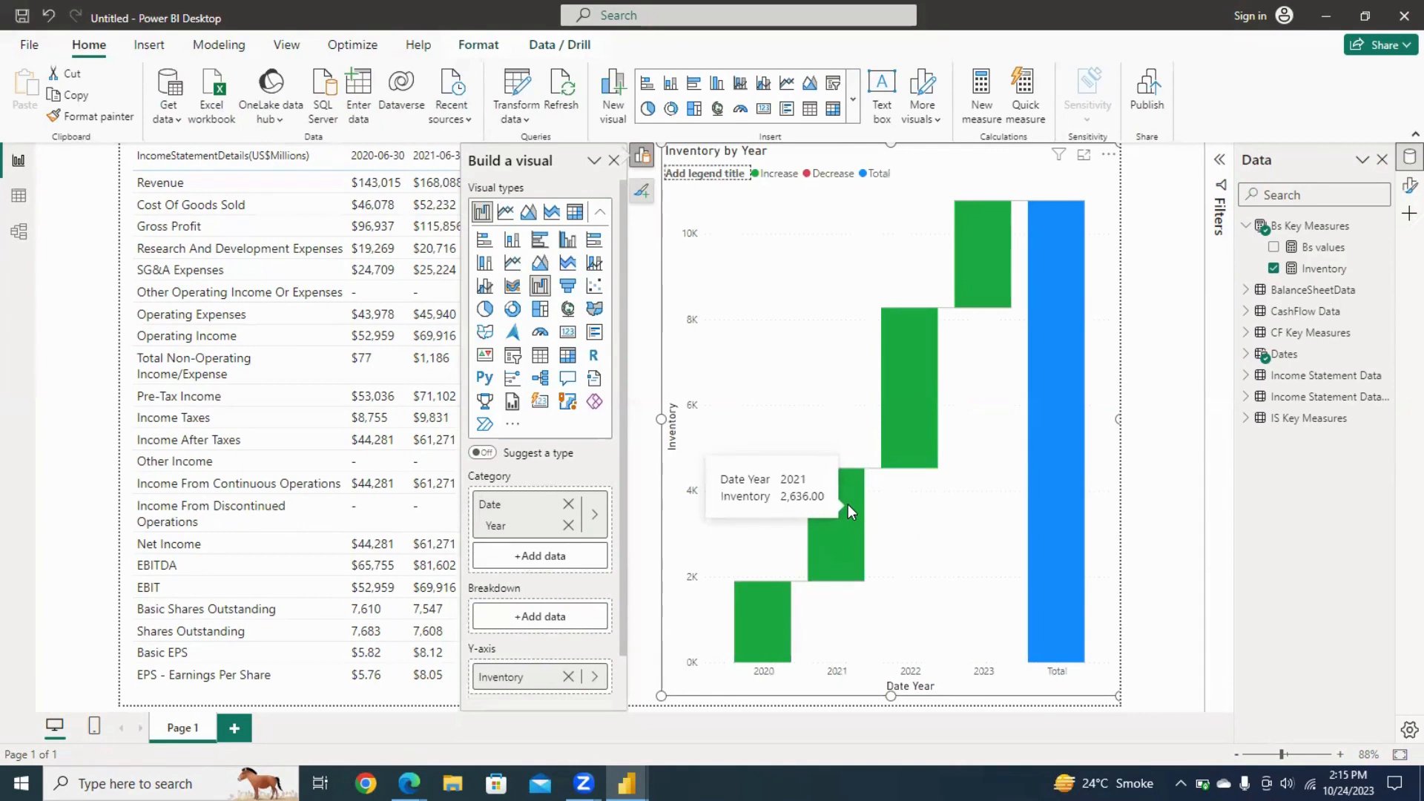
mouse_move(915, 404)
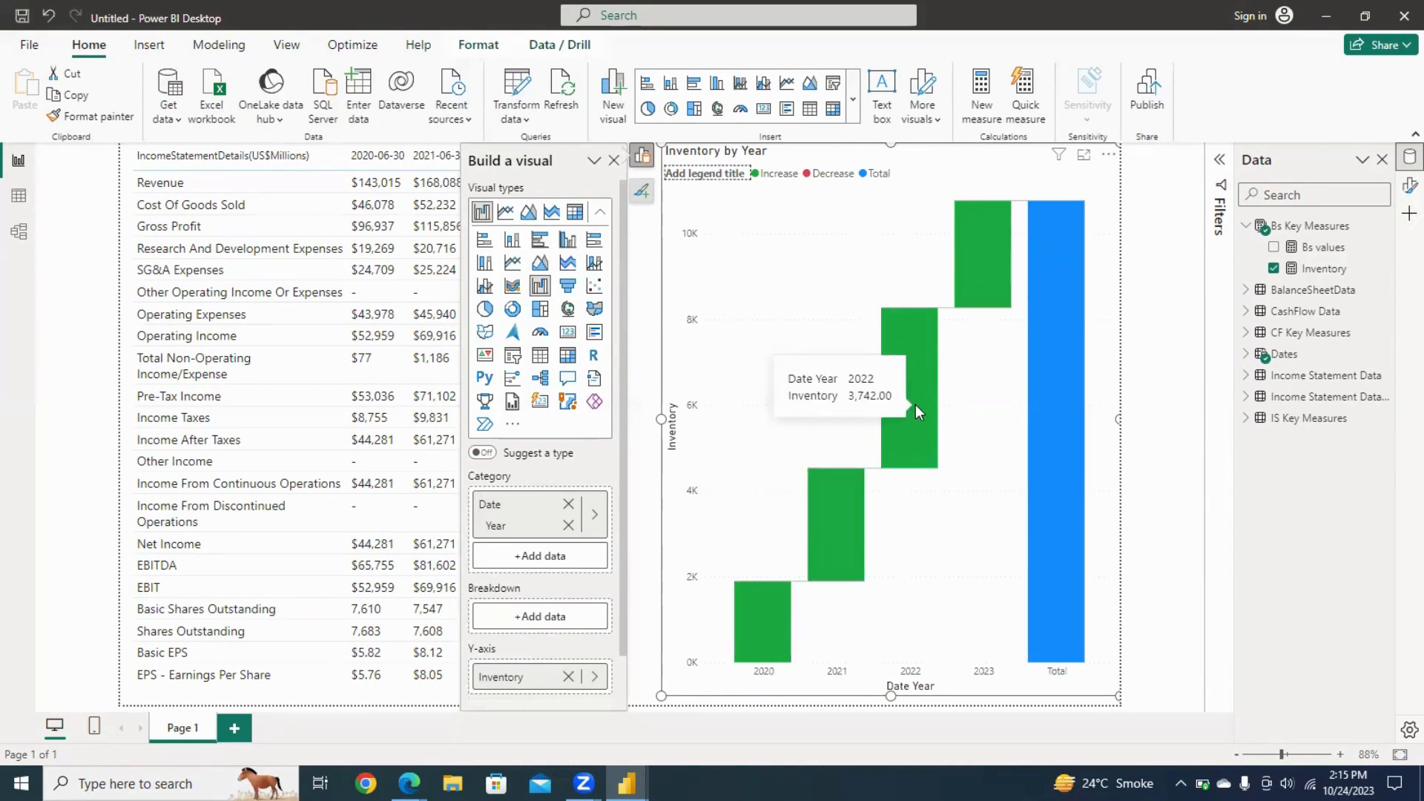
mouse_move(977, 306)
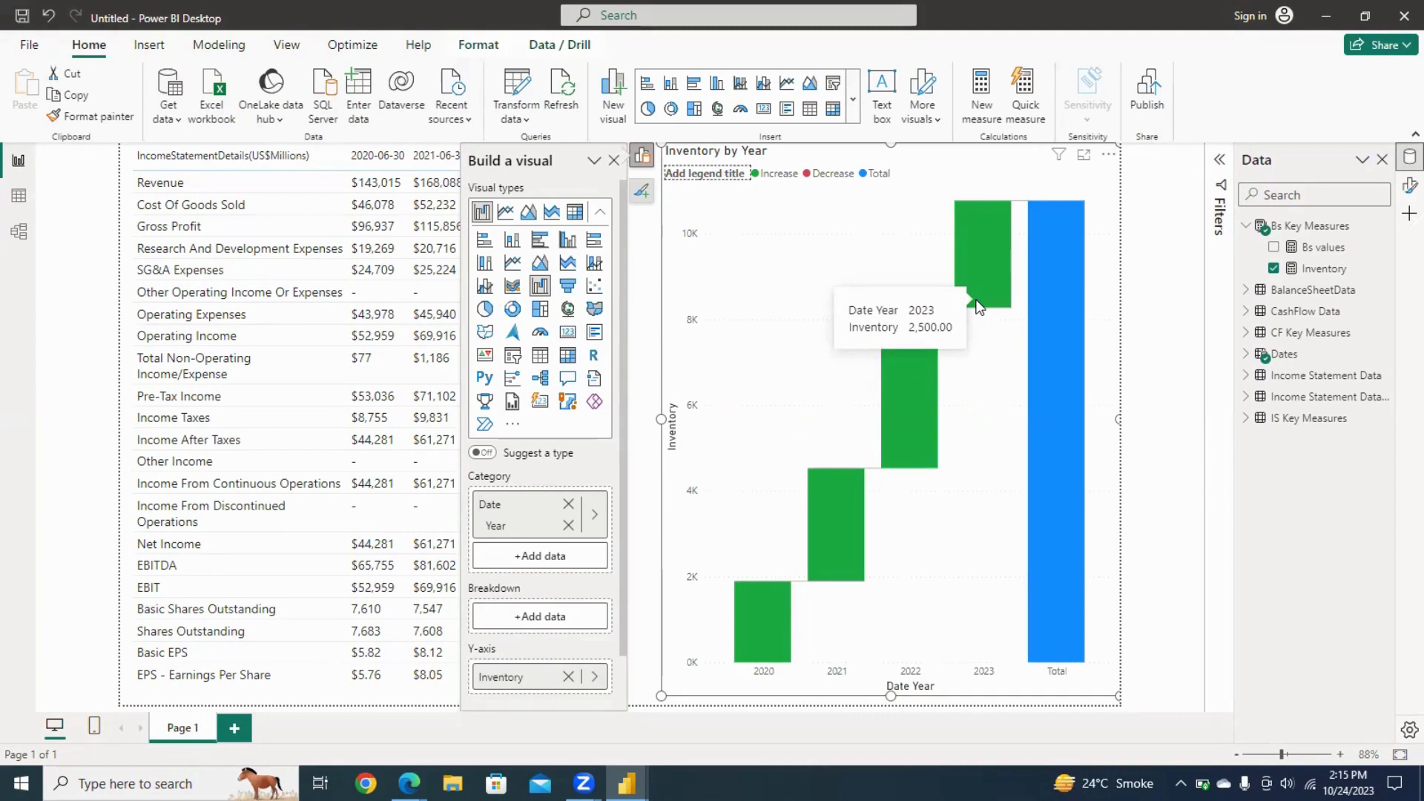
mouse_move(925, 370)
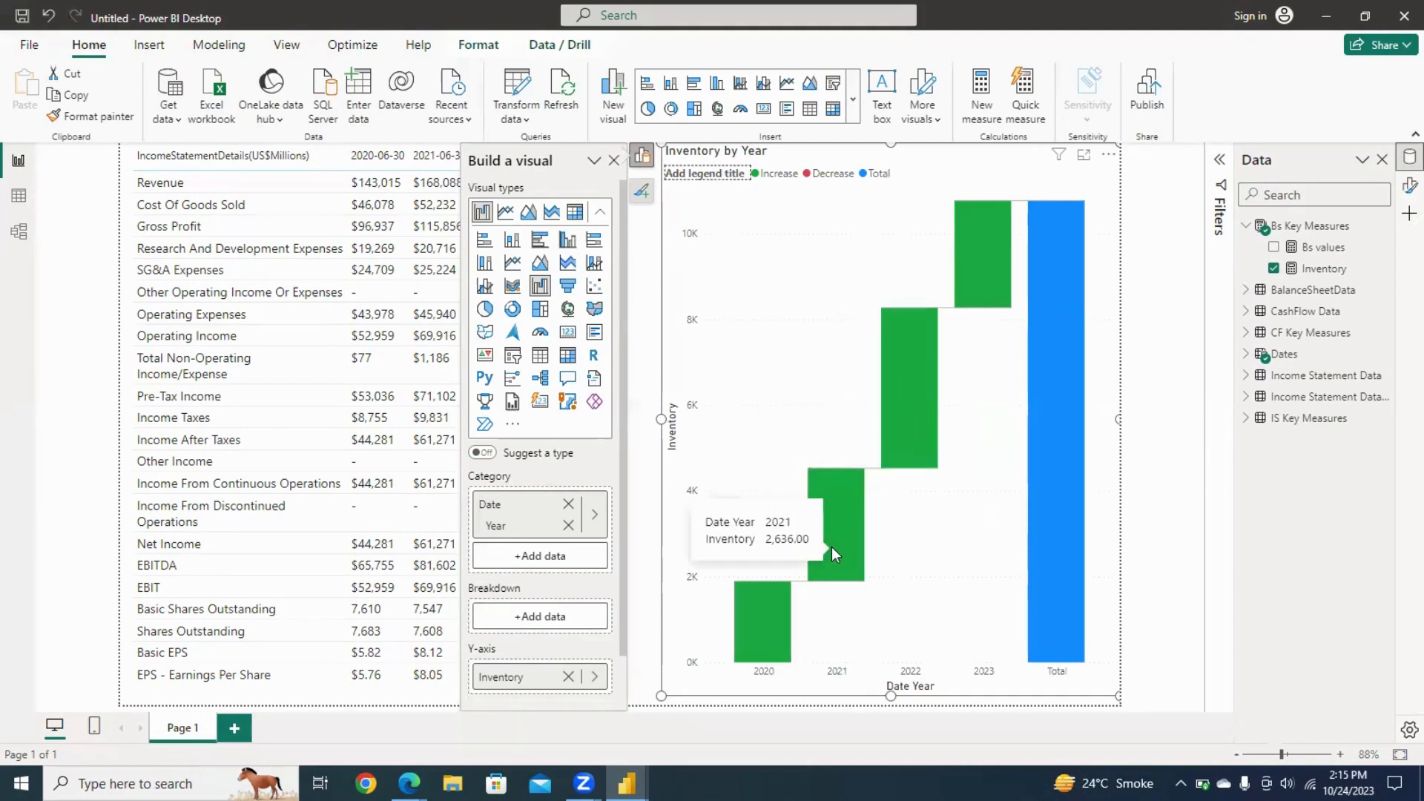
click(541, 359)
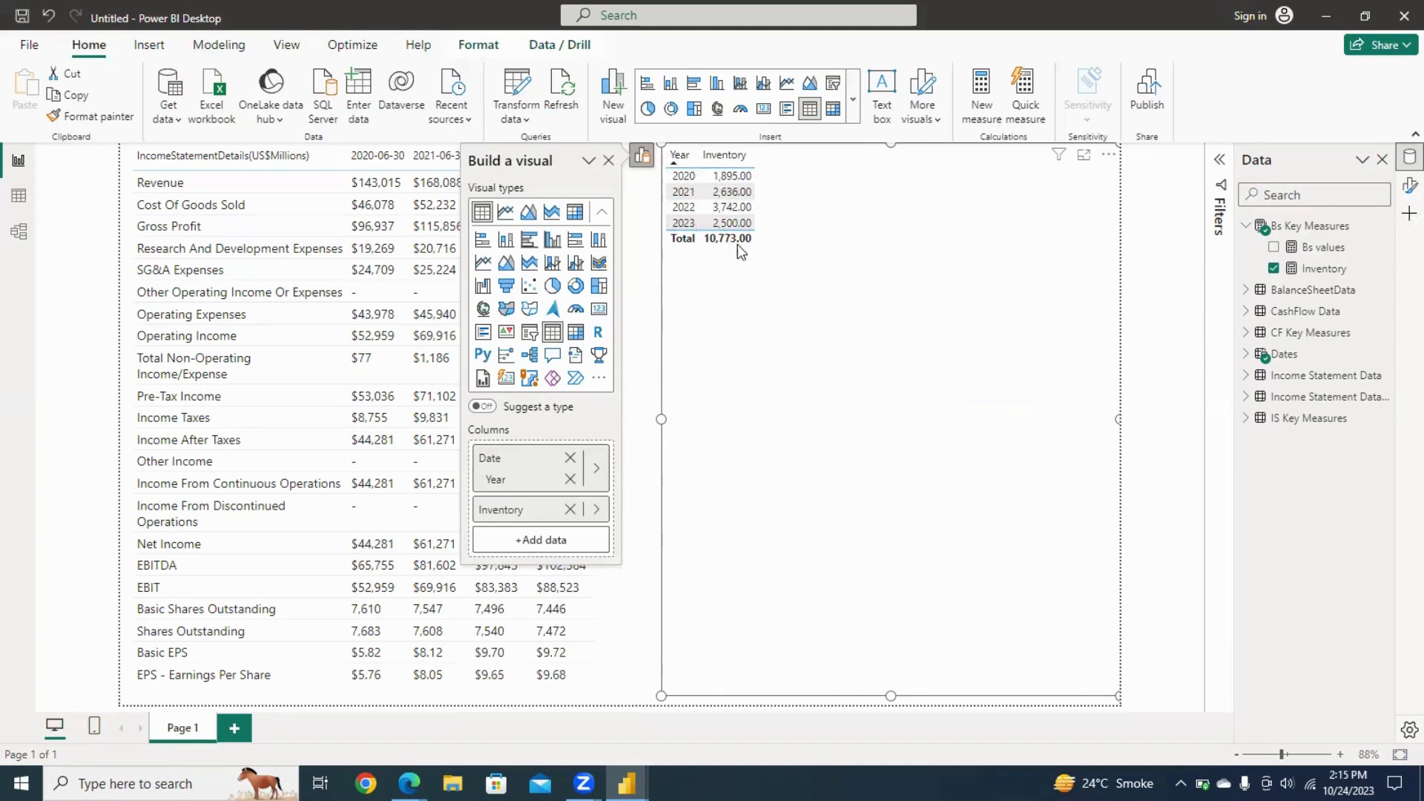
drag(739, 288, 733, 257)
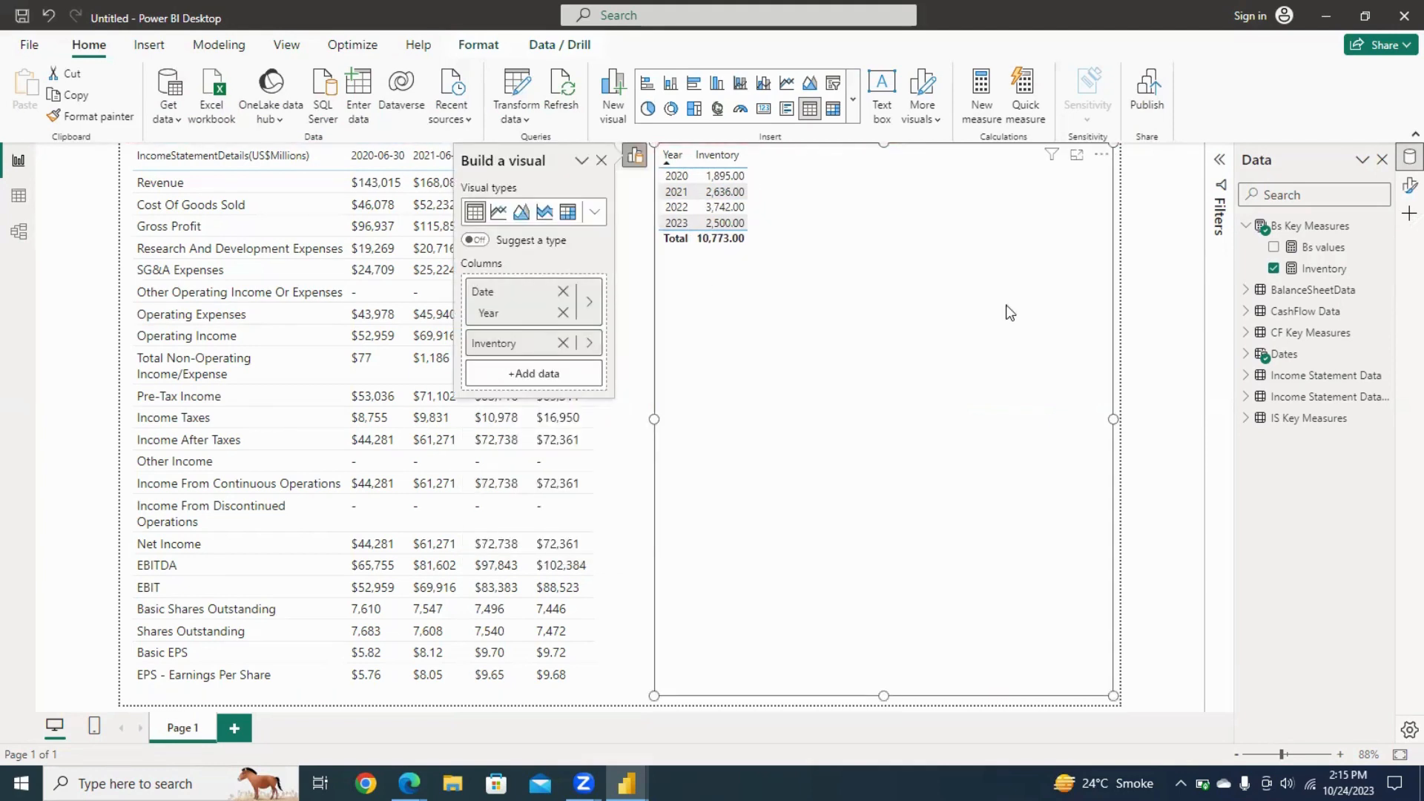
Apply the Alternating rows style preset to the Year and Inventory table.
click(1400, 194)
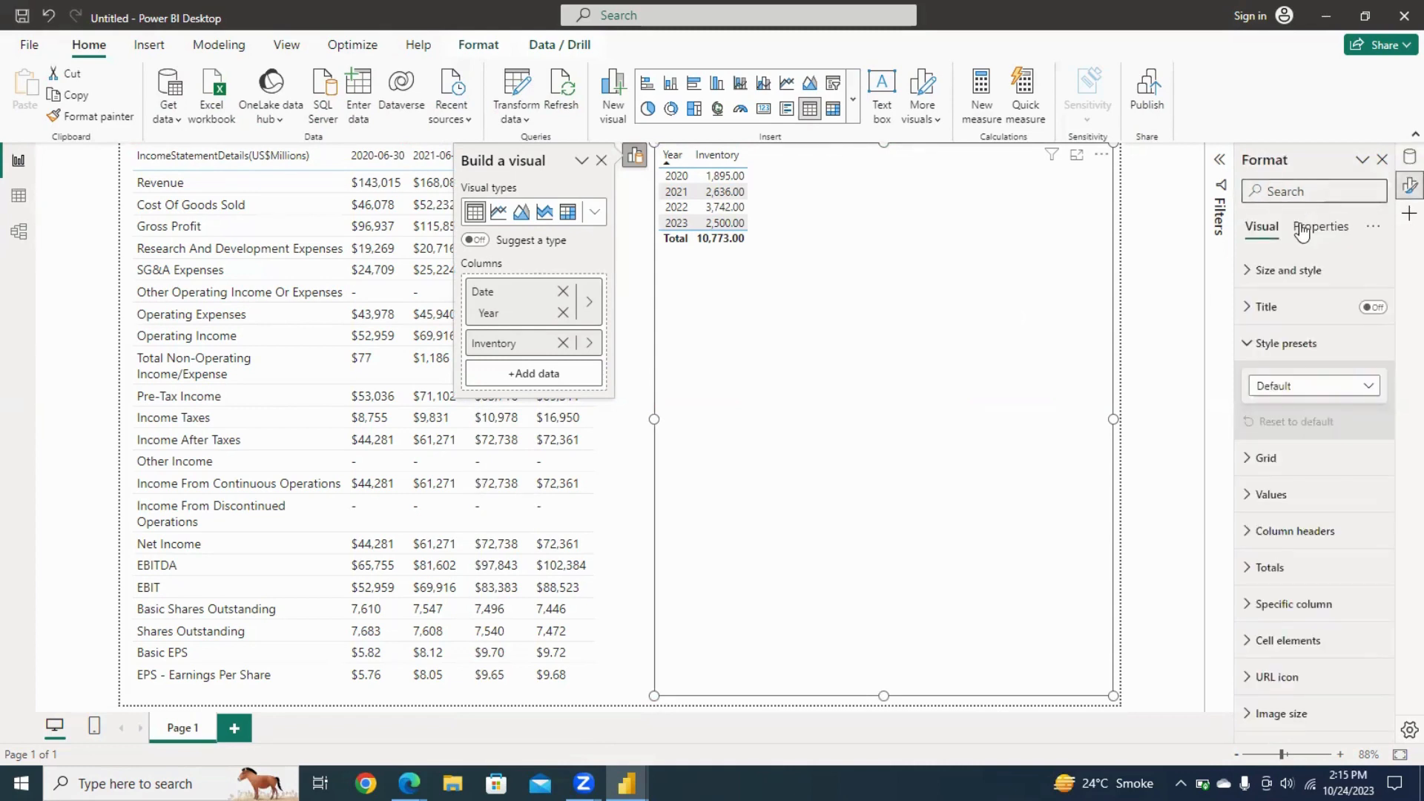
click(1312, 384)
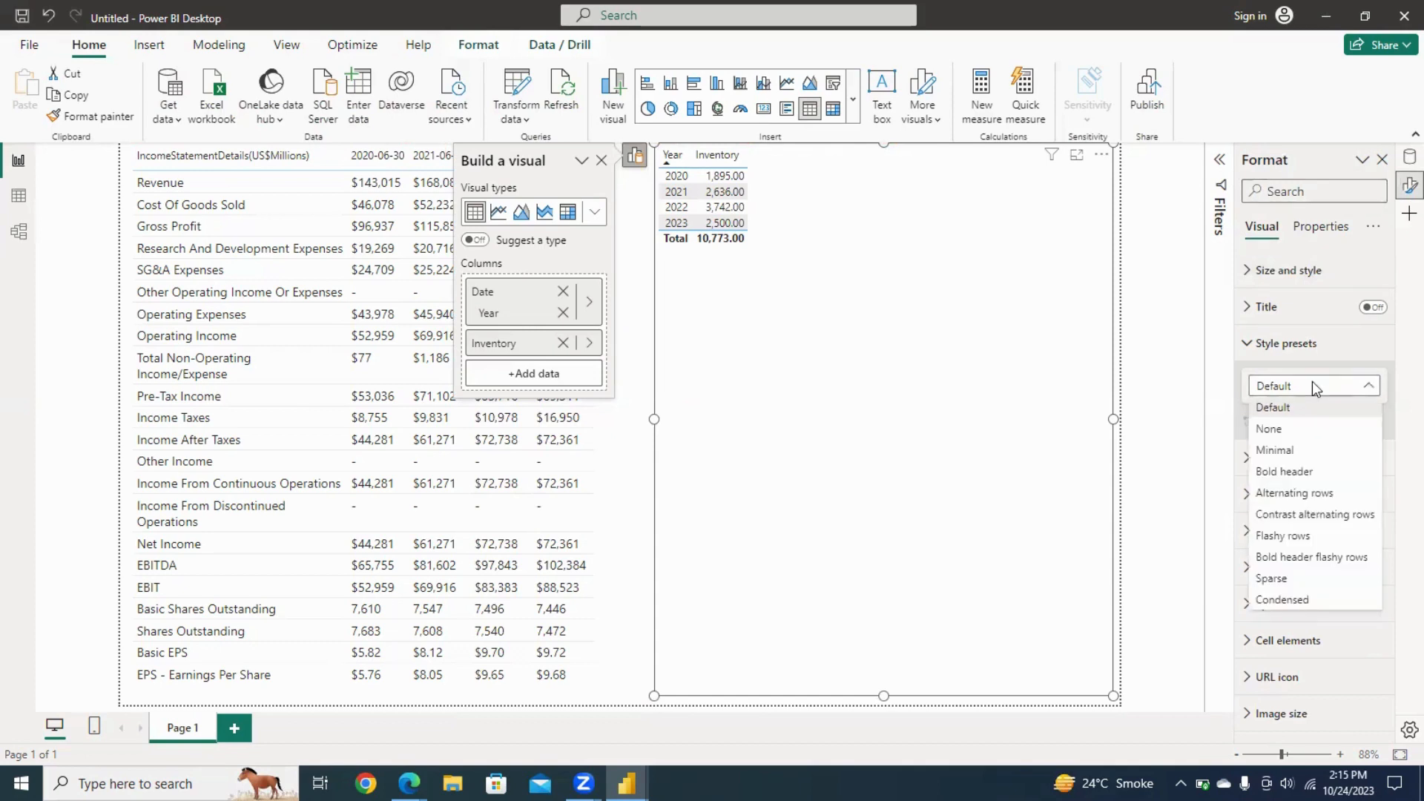
click(1315, 387)
click(1315, 388)
click(1312, 491)
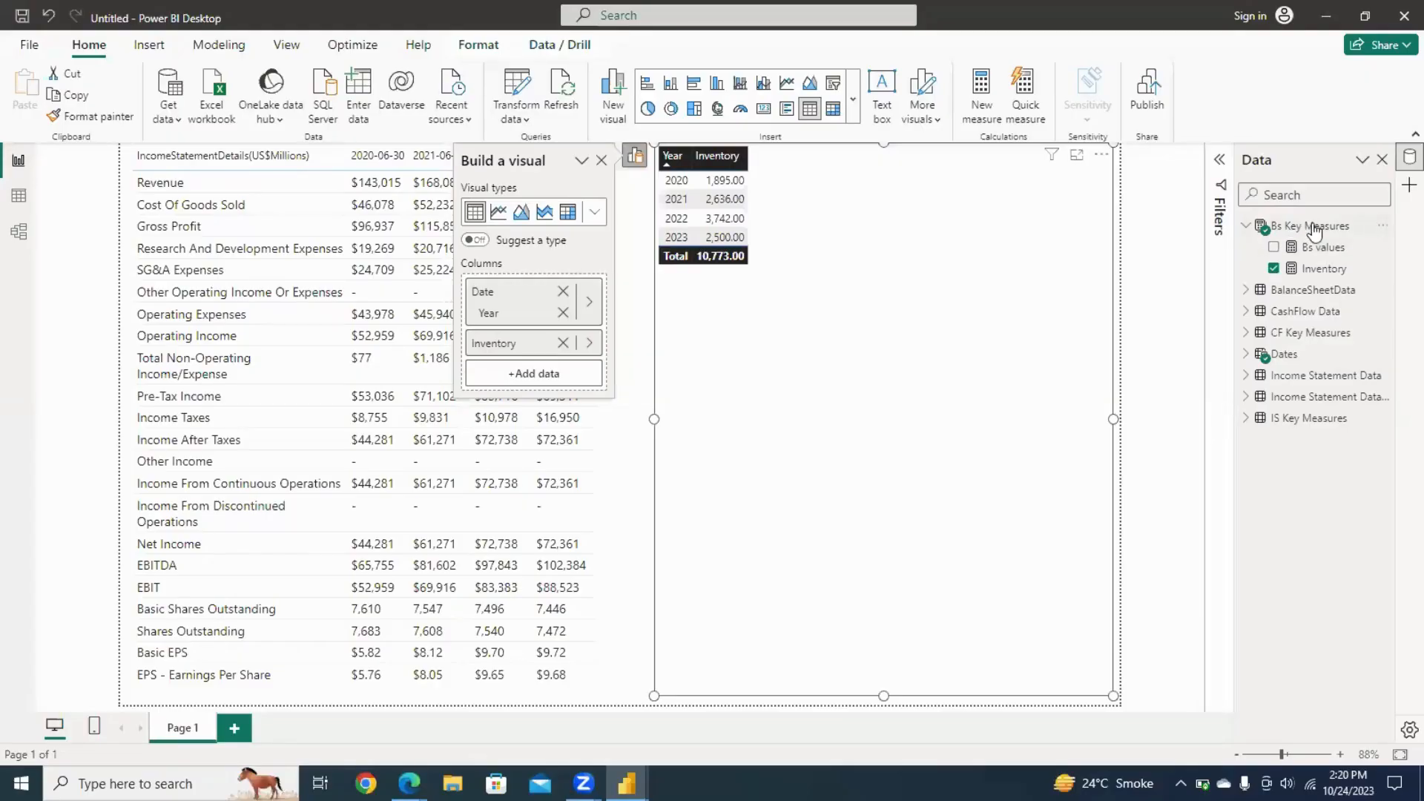
Copy the Inventory measure's whole formula into a new measure in the Bs Key Measures table.
click(1323, 271)
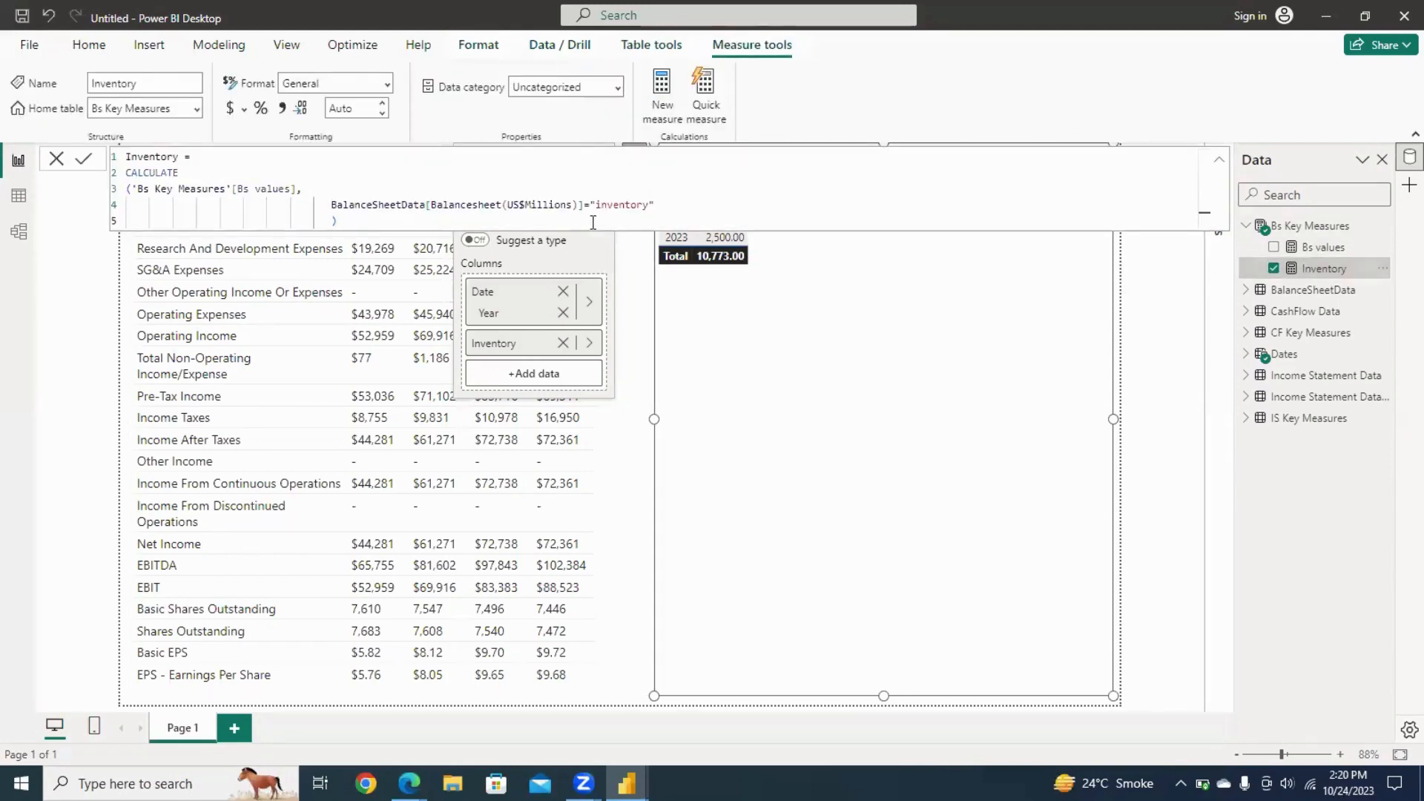
click(594, 222)
key(ctrl+a)
key(ctrl+c)
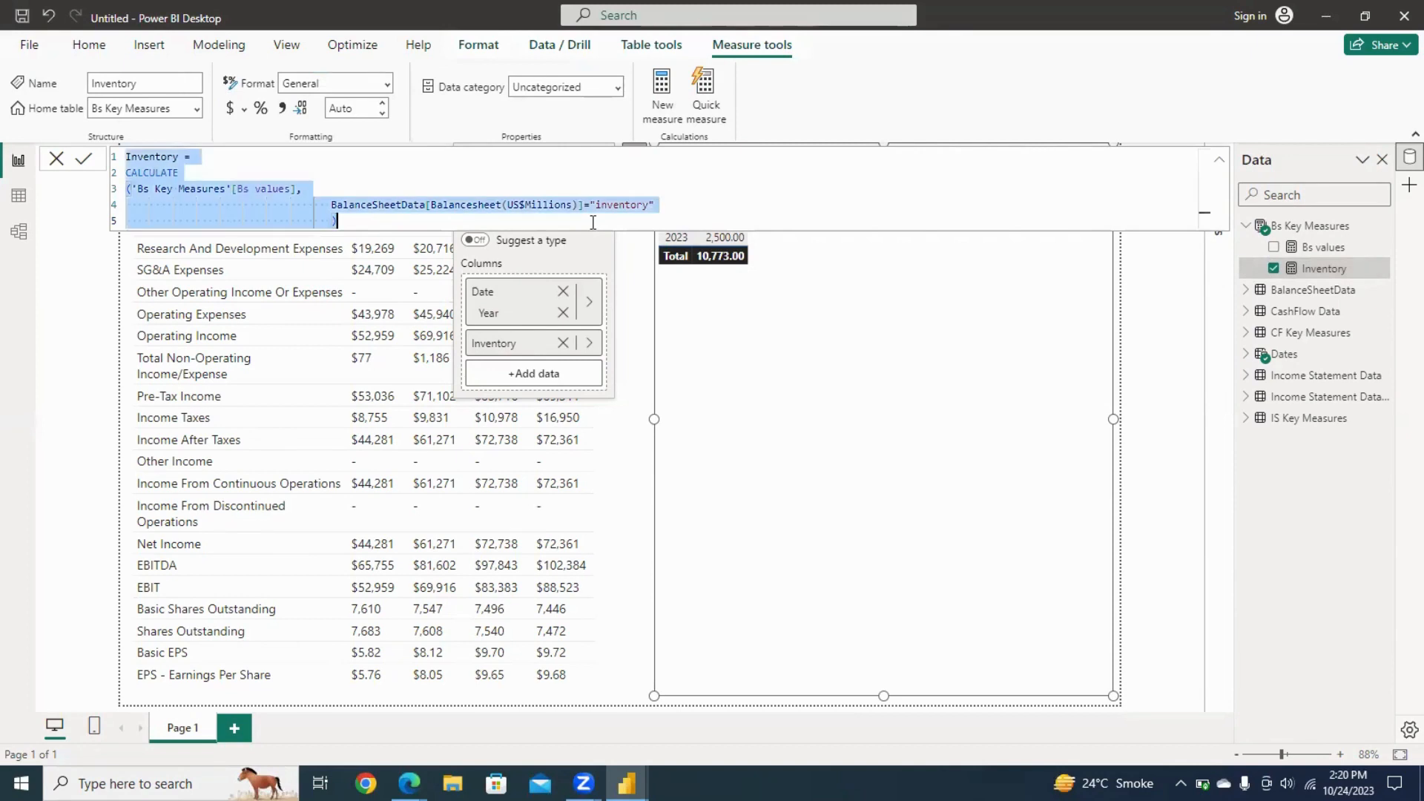
click(666, 100)
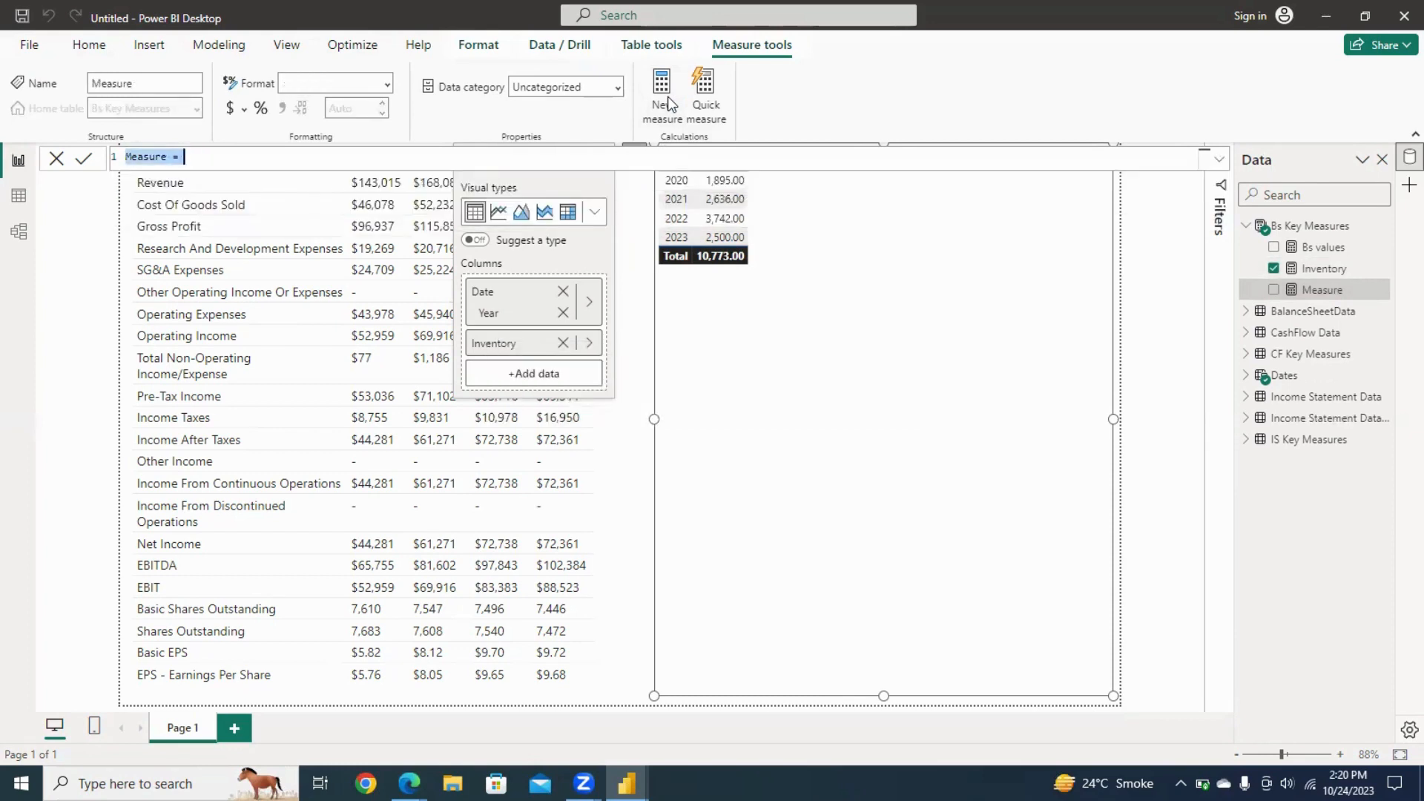
key(ctrl+v)
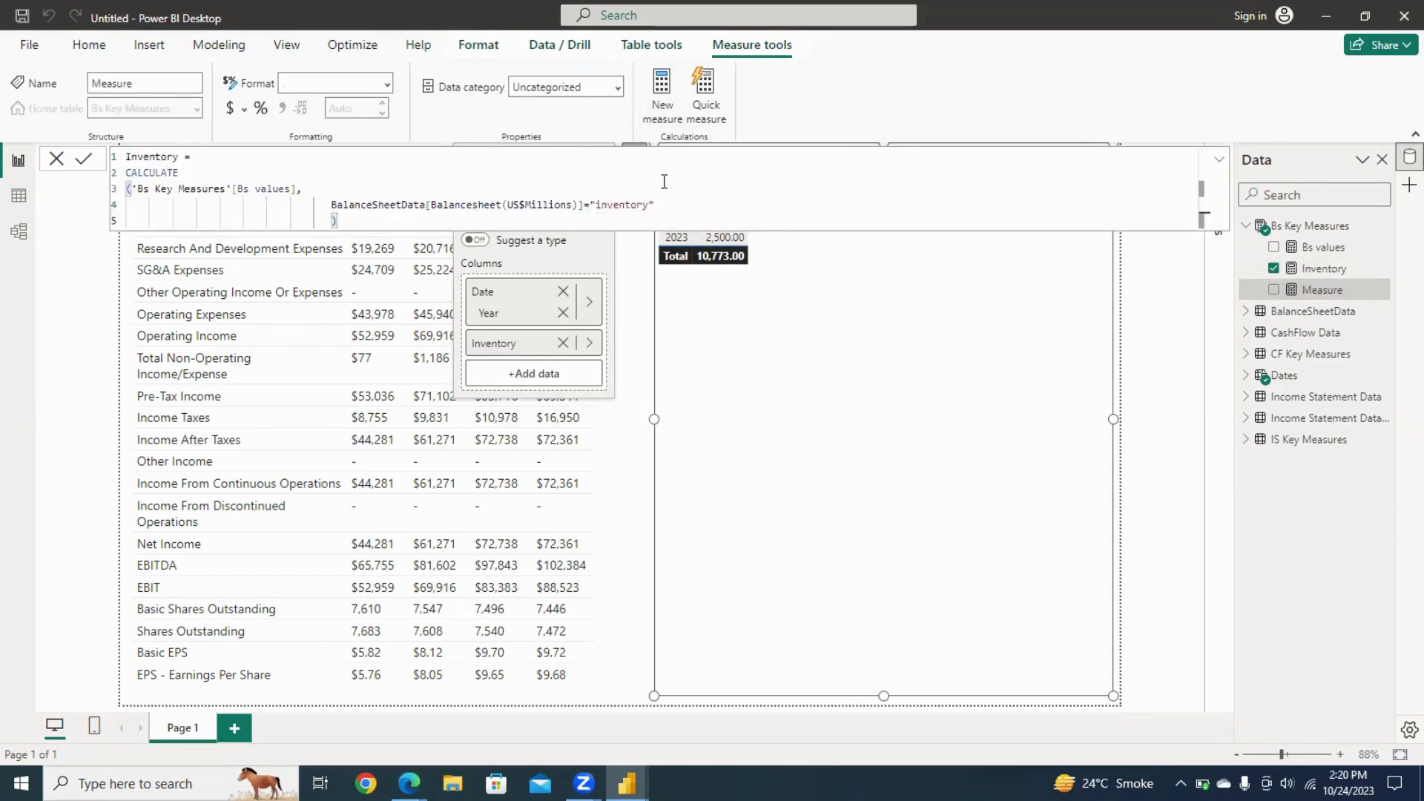
Change the copied formula's Balancesheet(US$Millions) filter value to "Receivables".
click(649, 202)
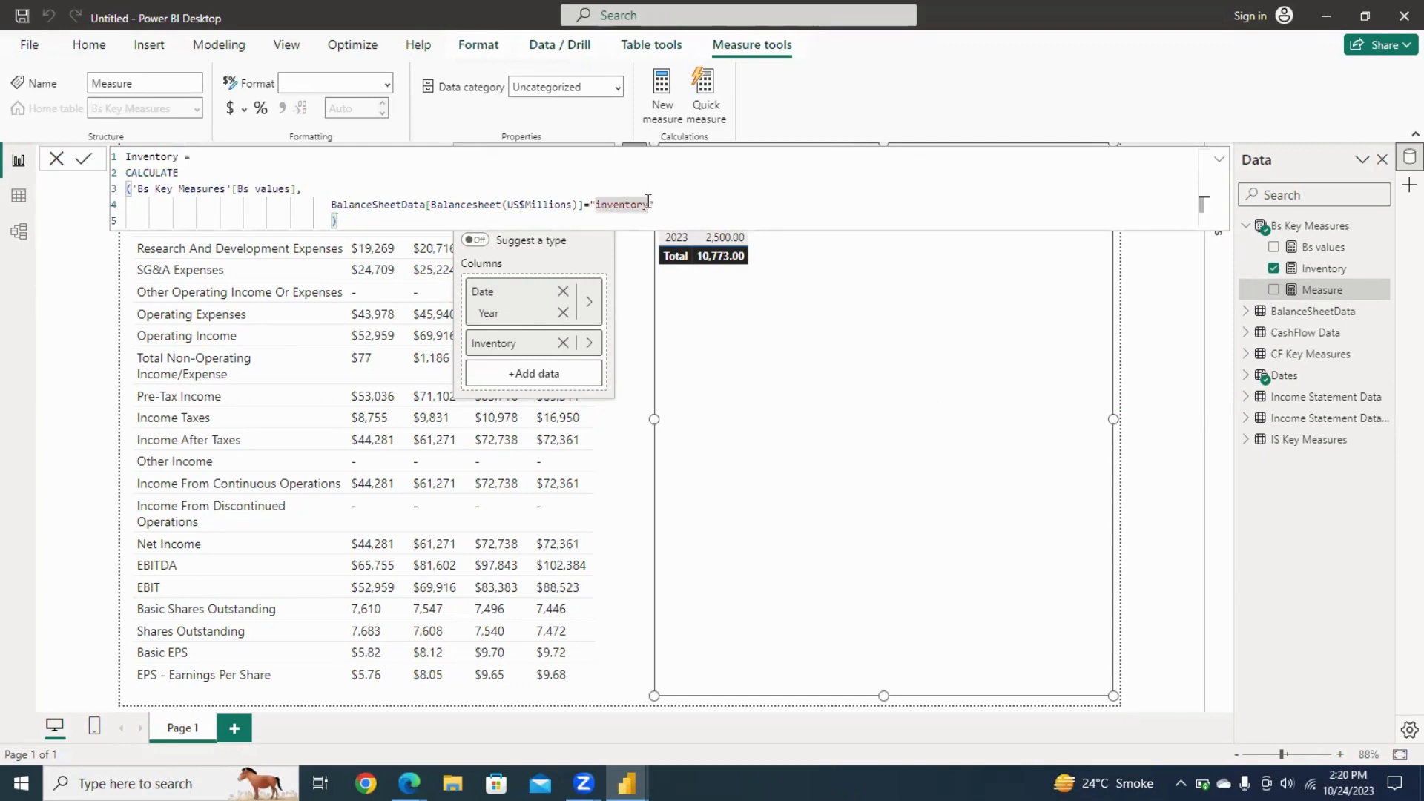
key(BackSpace)
key(BackSpace)
key(BackSpace)
key(BackSpace)
key(BackSpace)
key(BackSpace)
key(BackSpace)
key(BackSpace)
key(BackSpace)
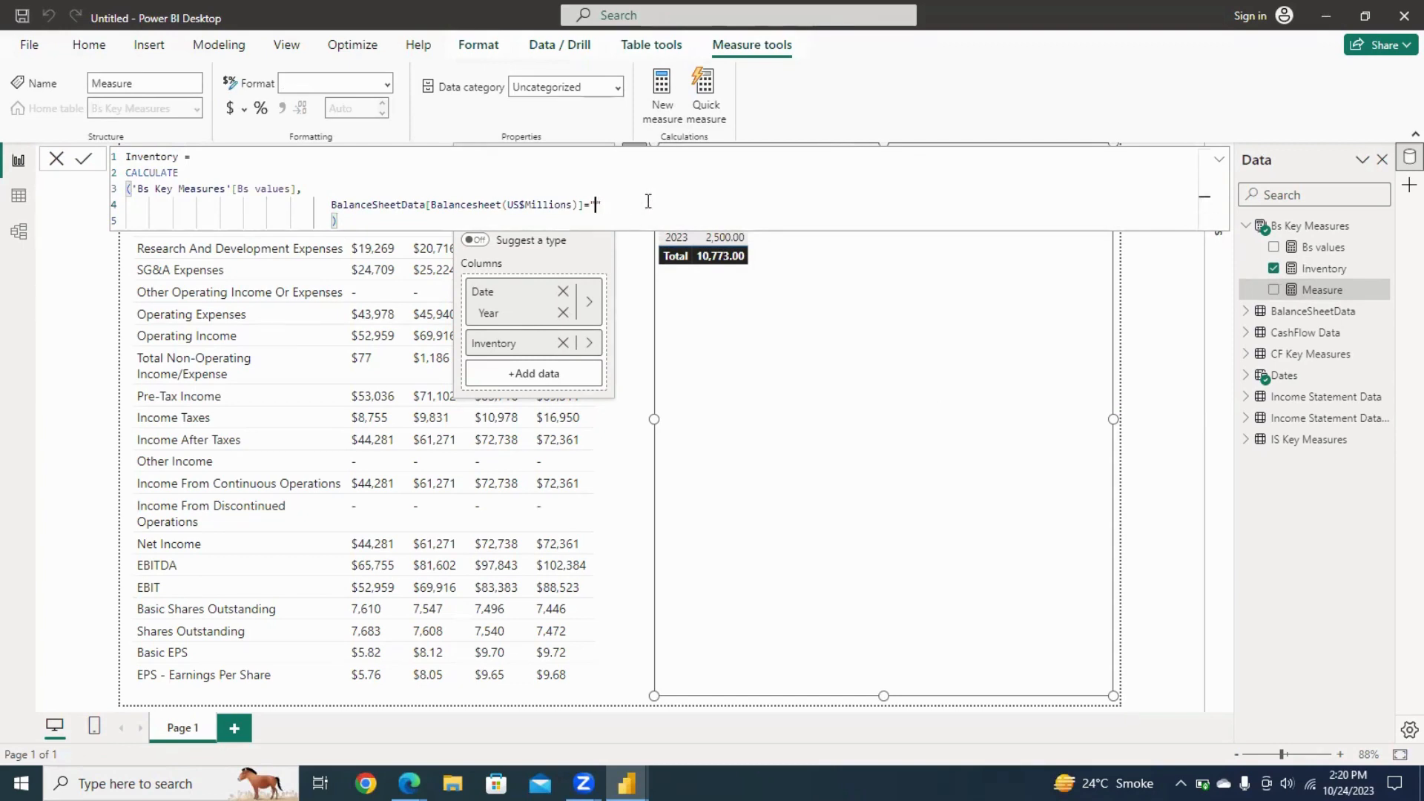
text(Receivables)
Rename the copied measure to Receivables in its formula and commit it.
key(Up)
key(Up)
key(Up)
key(Left)
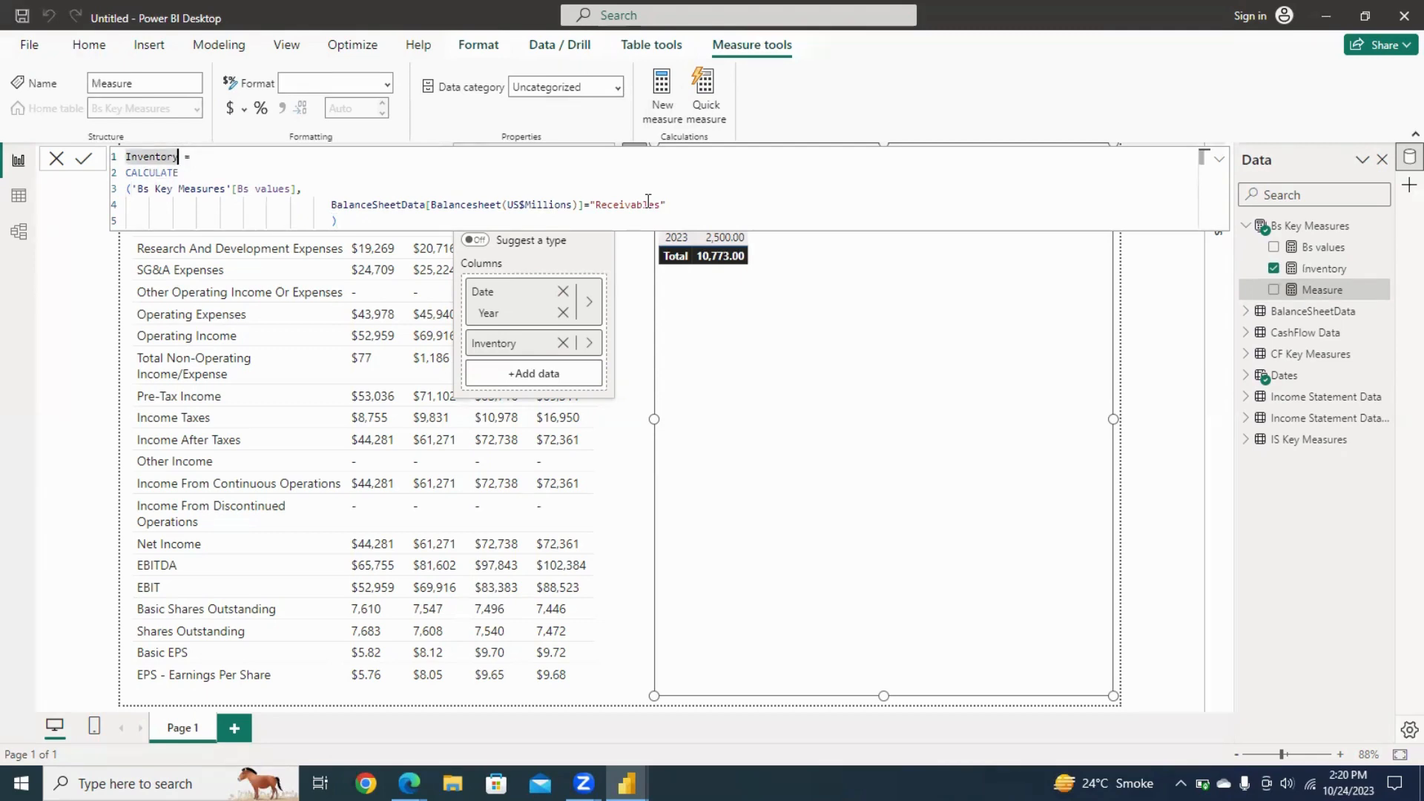
key(BackSpace)
key(BackSpace)
key(BackSpace)
key(BackSpace)
key(BackSpace)
key(BackSpace)
key(BackSpace)
key(BackSpace)
key(BackSpace)
text(Receiva)
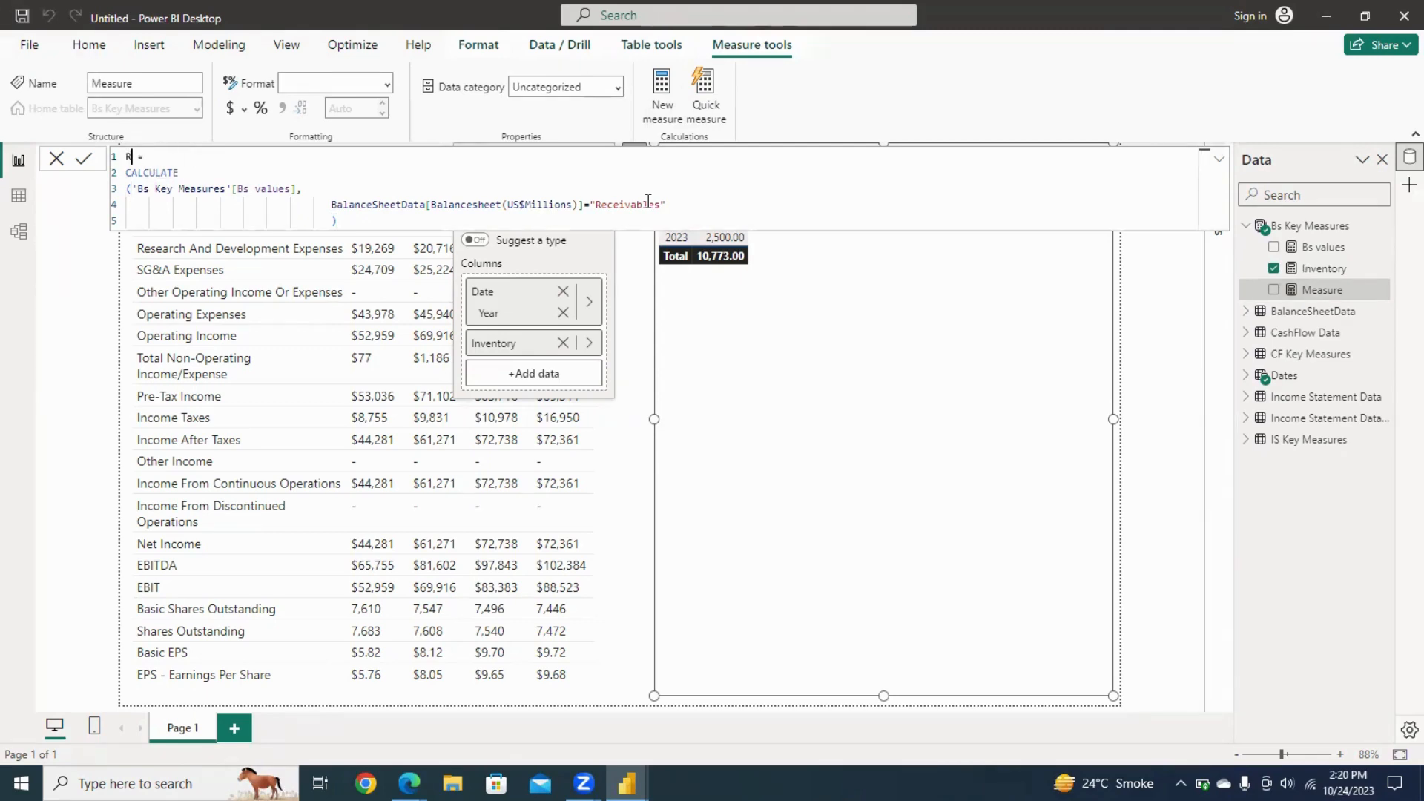
text(bles)
key(Return)
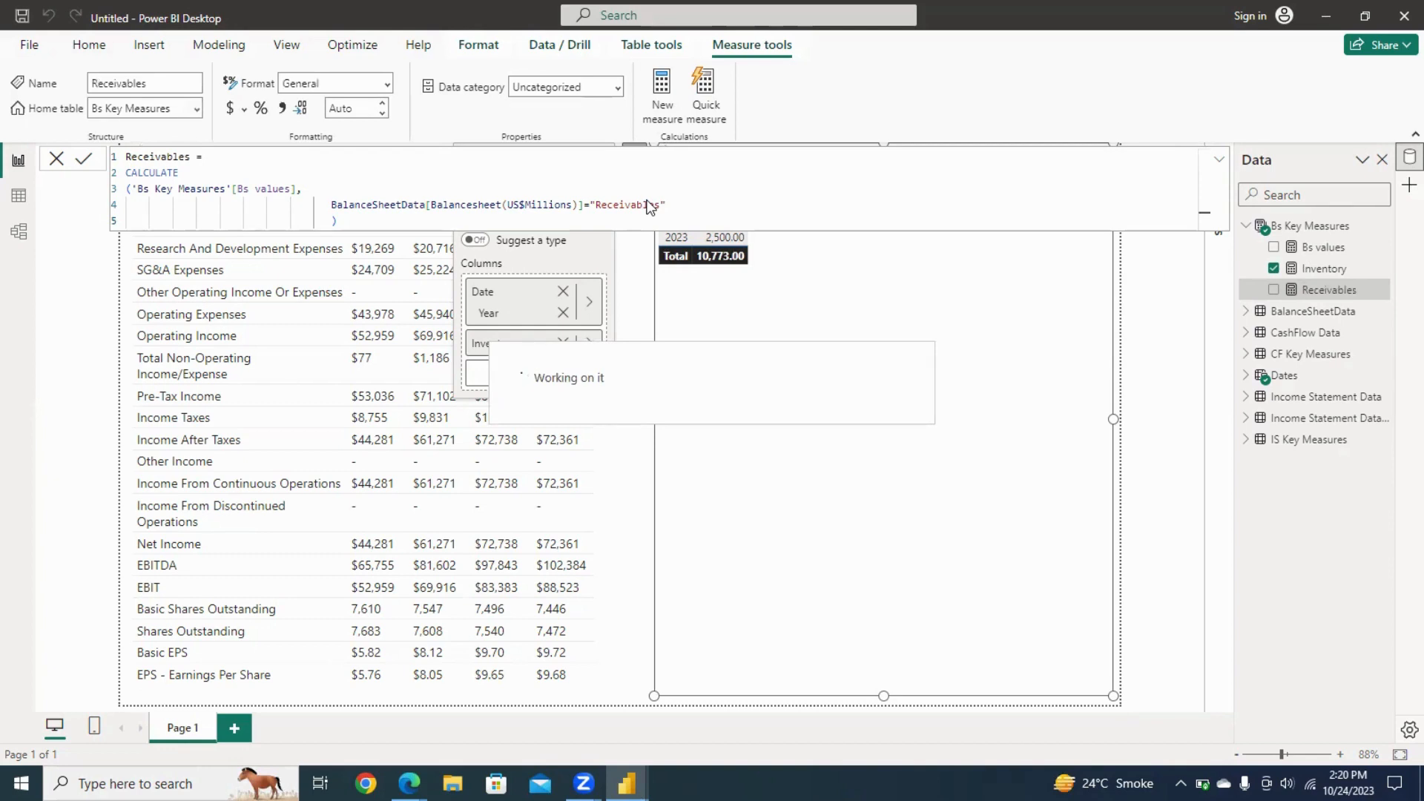
Compare the BalanceSheetData rows with the Receivables measure's formula in Table view.
click(16, 196)
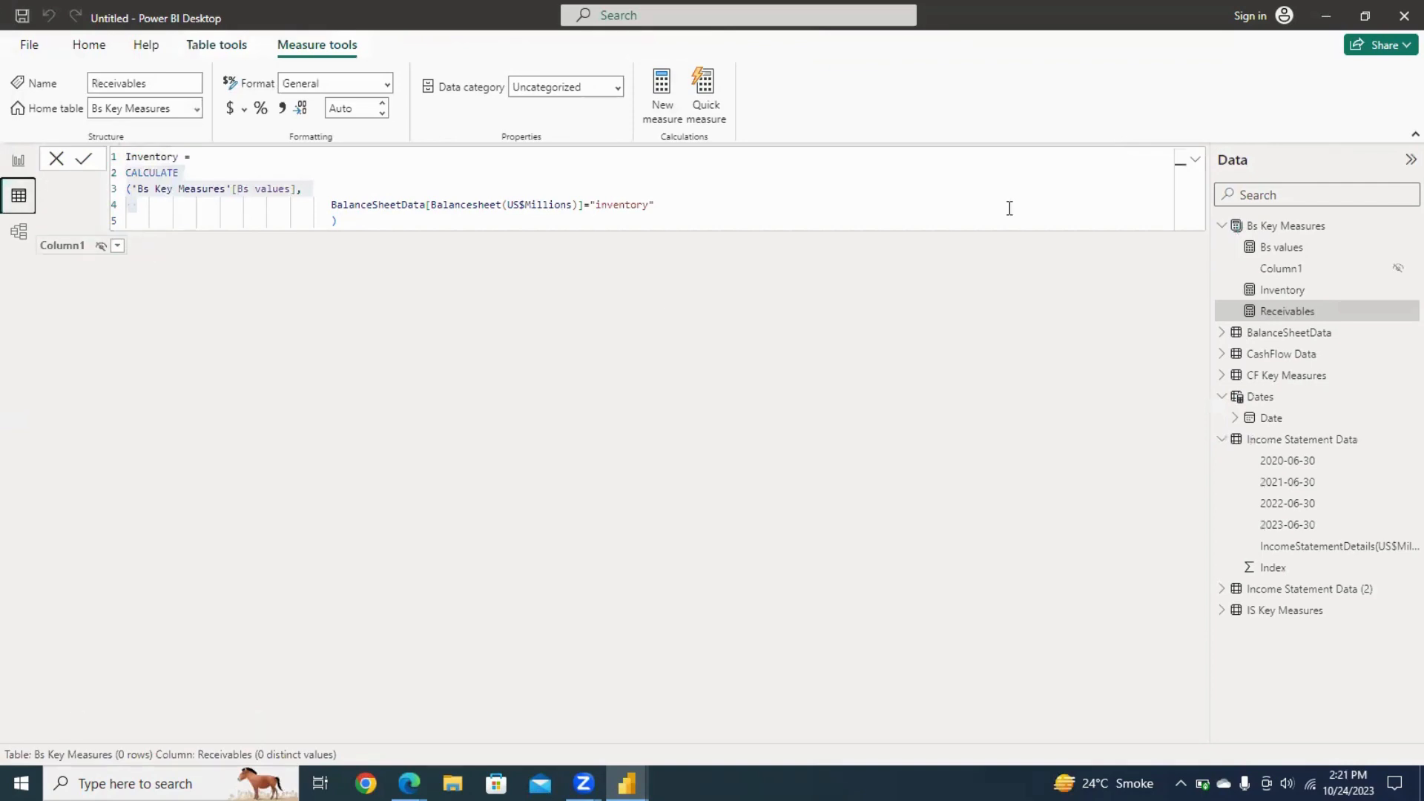
click(1317, 335)
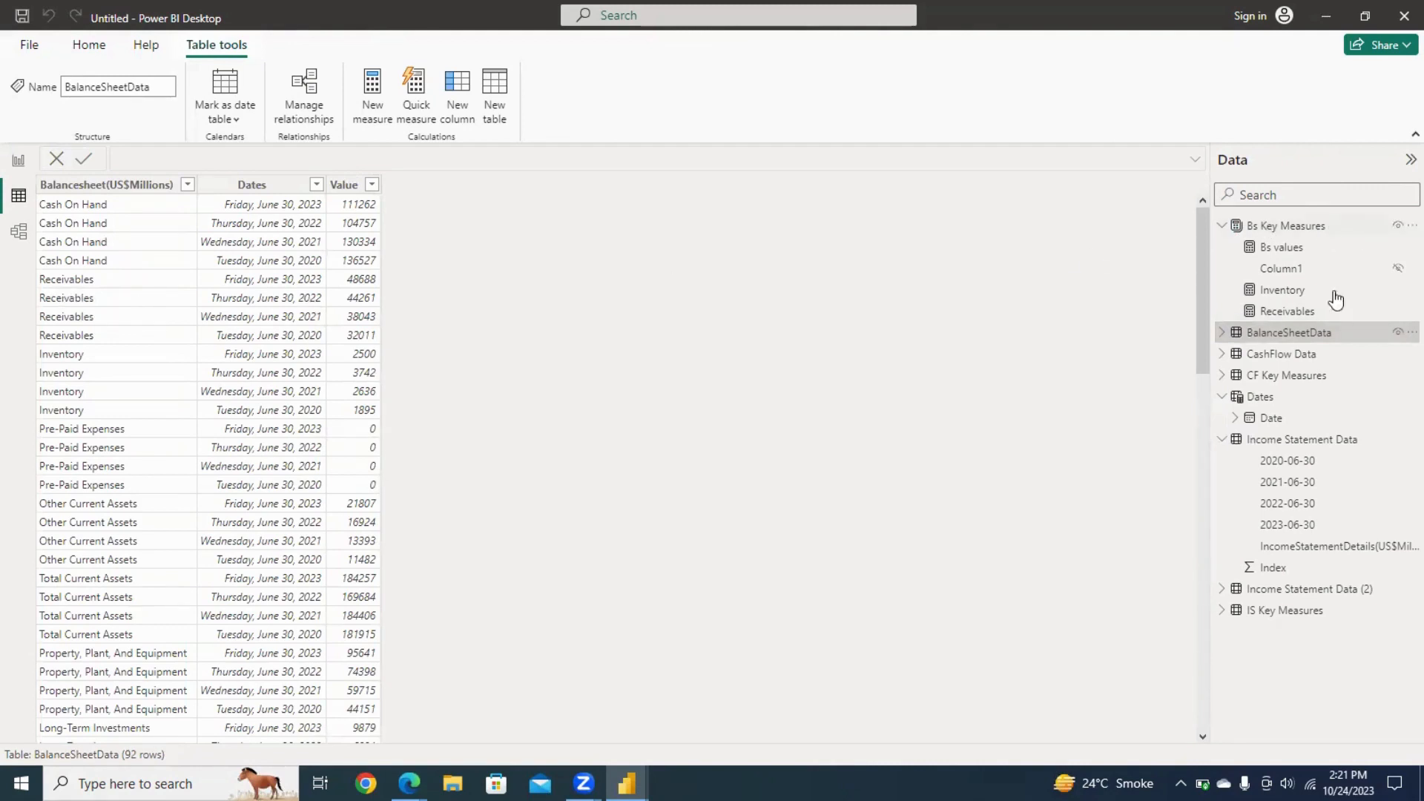
click(1316, 315)
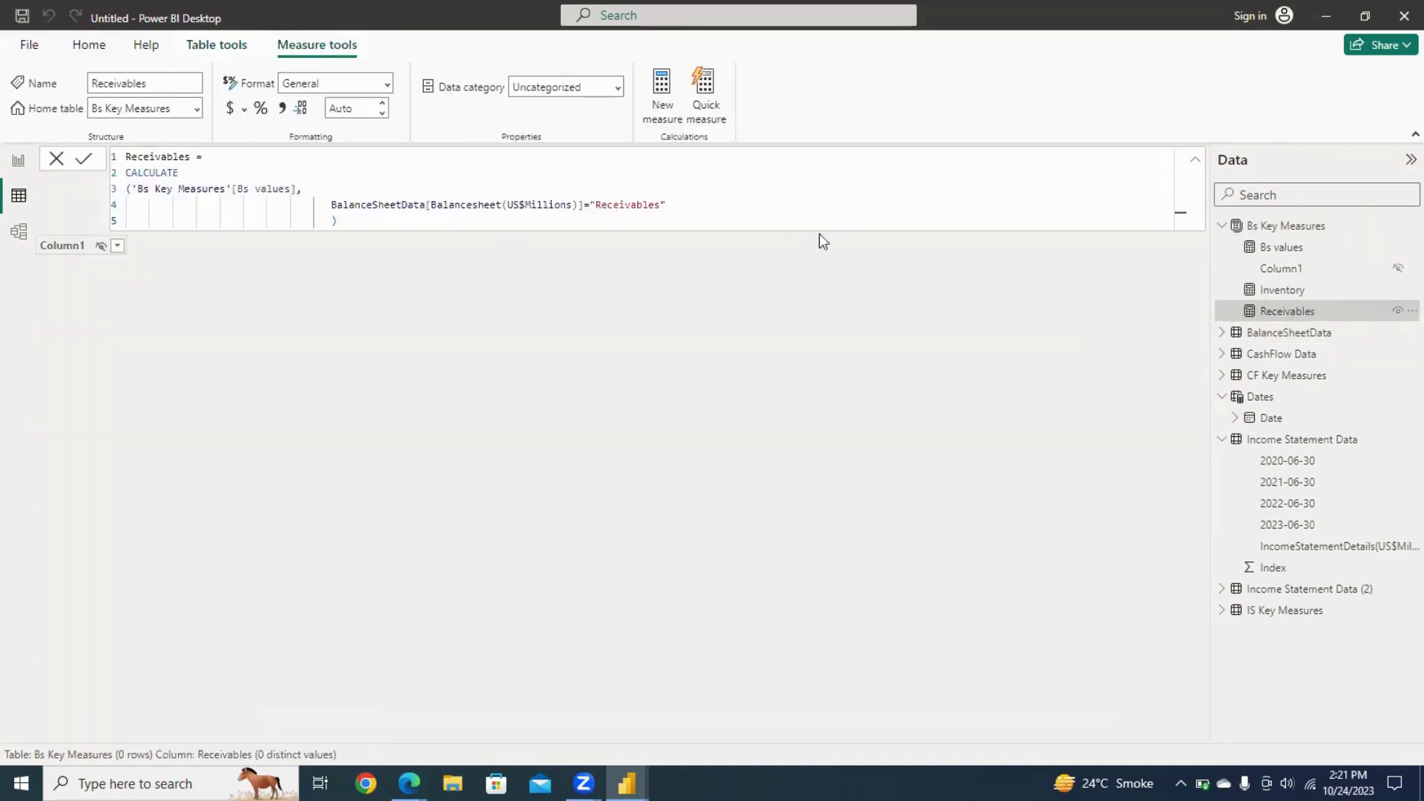
click(1299, 333)
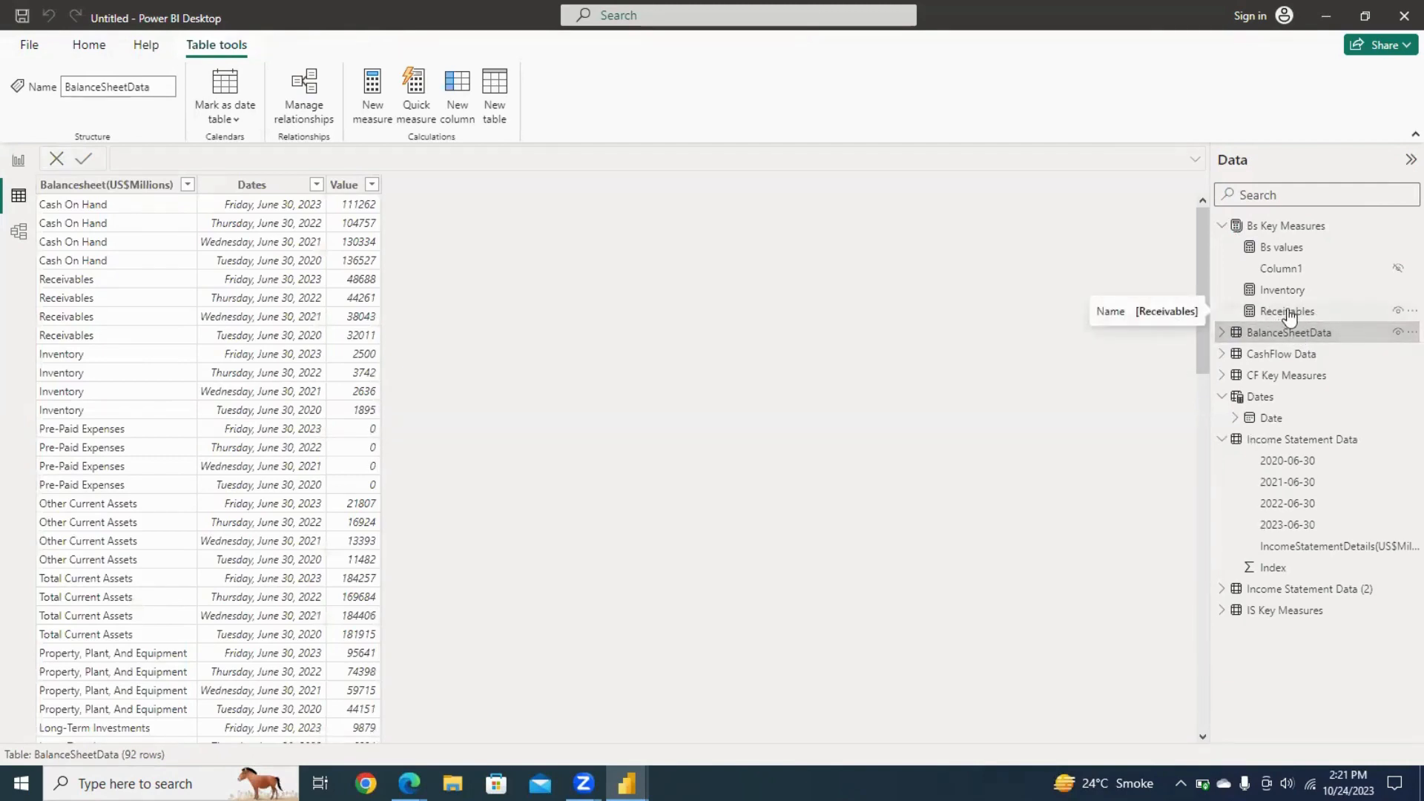
click(1288, 313)
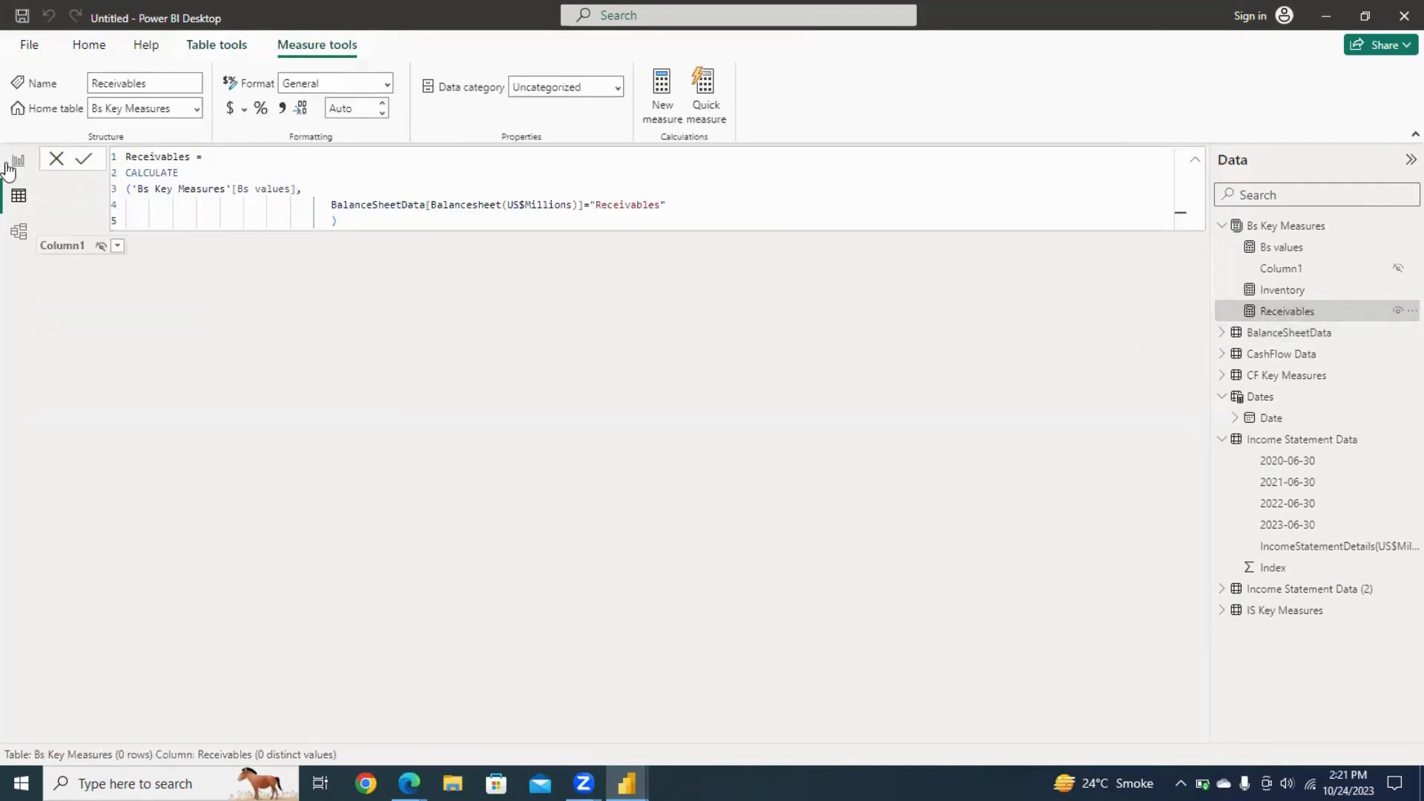
Add the Receivables measure to the yearly Inventory table in Report view.
click(12, 163)
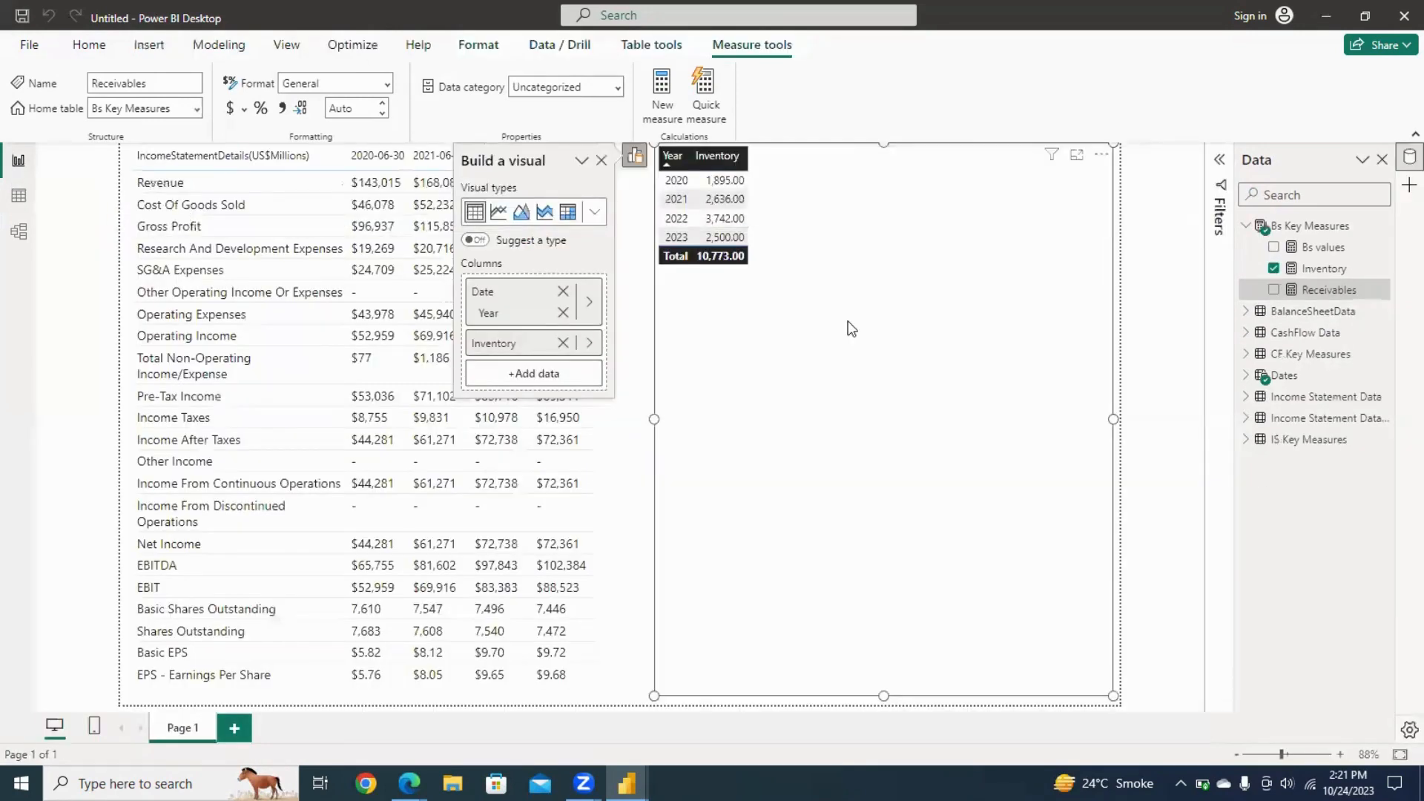
click(1274, 290)
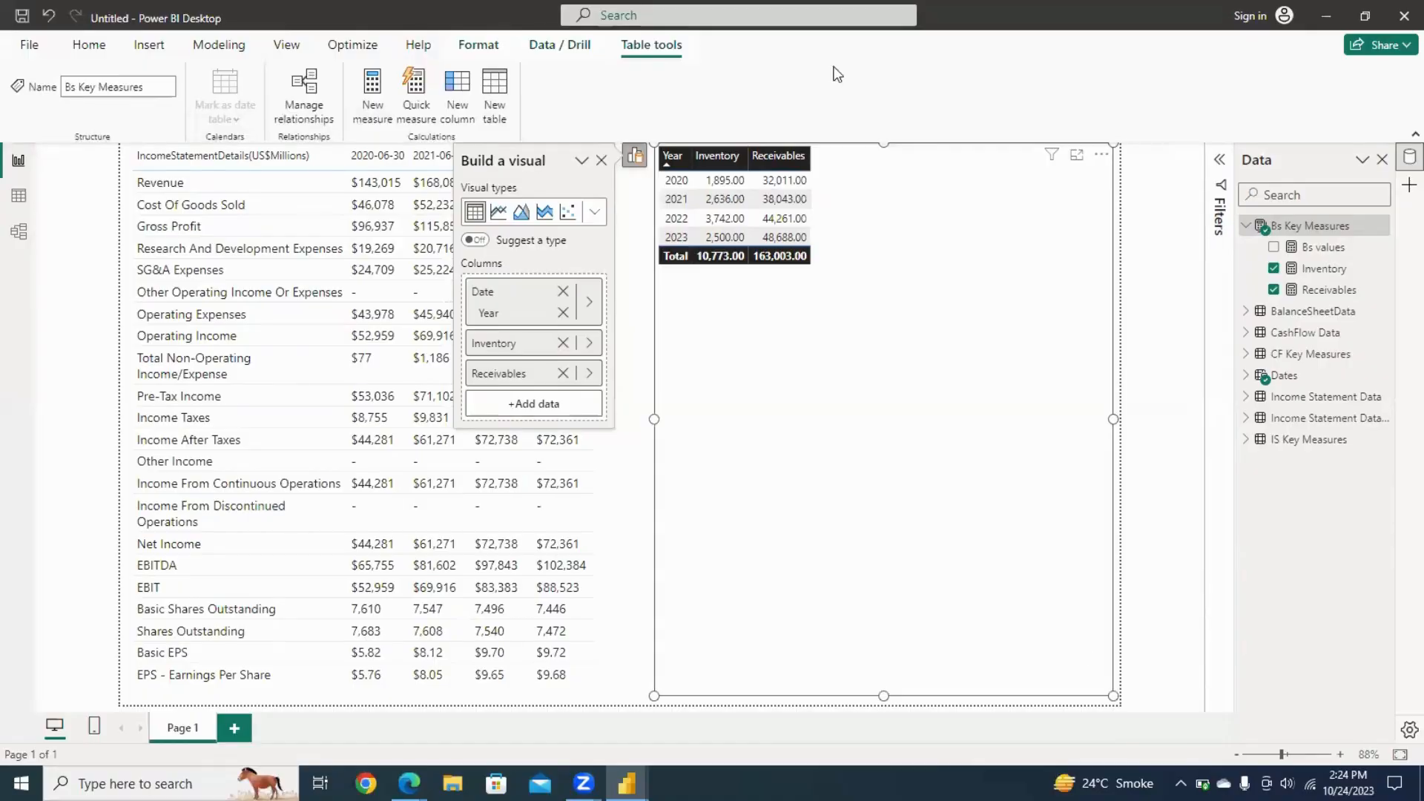
Create another measure in Bs Key Measures from the Inventory formula, with the Balancesheet(US$Millions) filter set to "Total Assets".
click(369, 117)
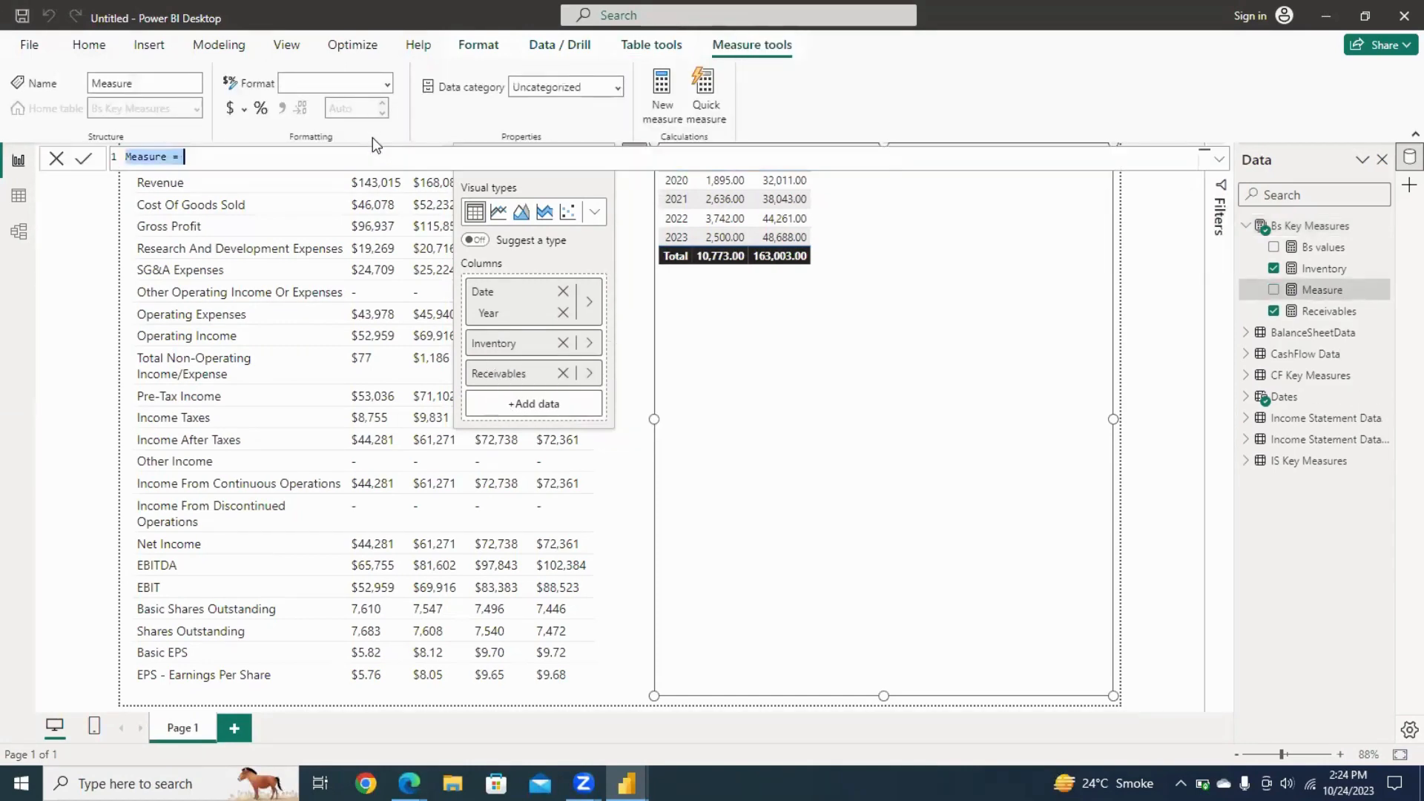
text(Inventory = CALCULATE ('Bs Key Measures'[Bs values], 								BalanceSheetData[Balancesheet(US$Millions)]="inventory" 								))
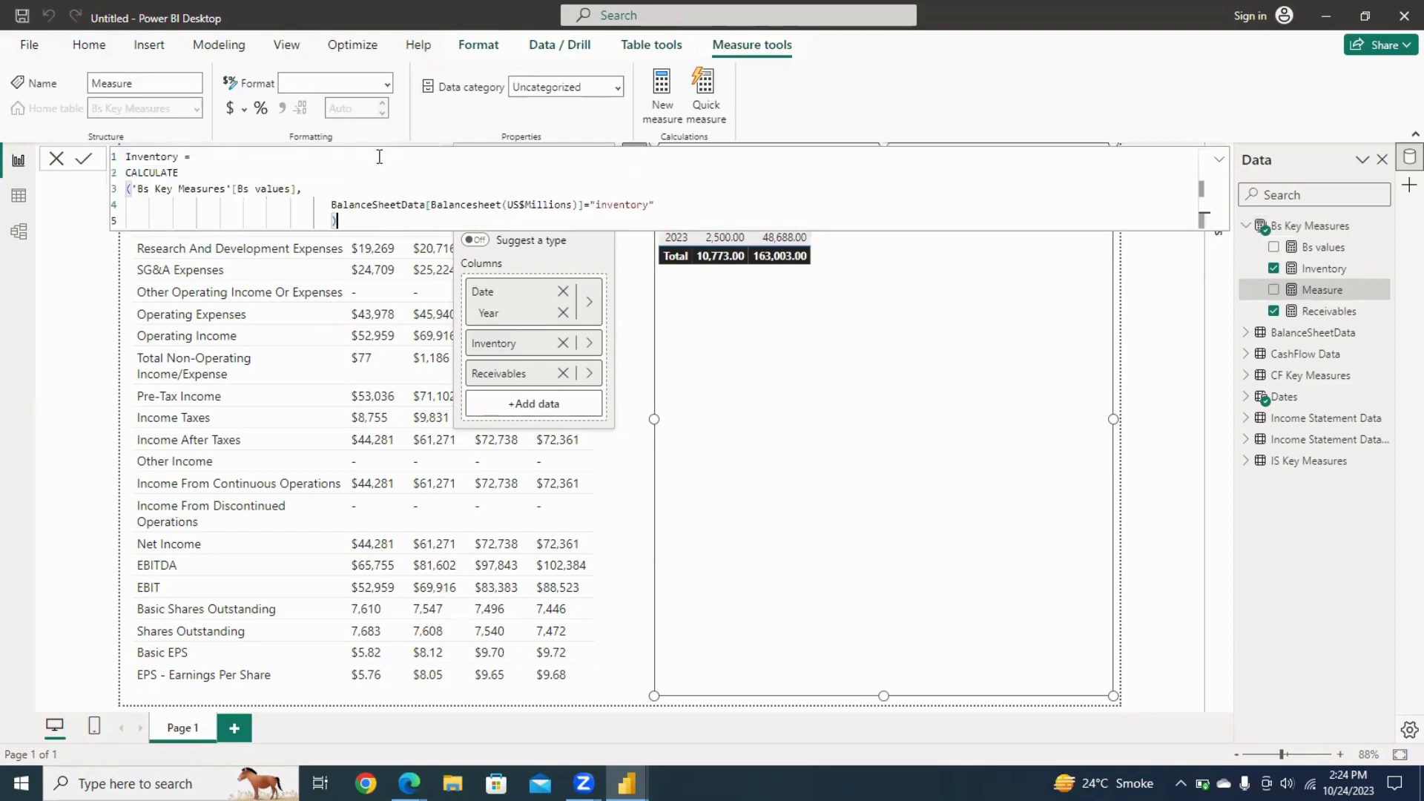
double_click(648, 210)
click(648, 210)
key(BackSpace)
key(BackSpace)
key(BackSpace)
key(BackSpace)
key(BackSpace)
key(BackSpace)
key(BackSpace)
key(BackSpace)
key(BackSpace)
text(Total Assets)
Rename the new measure to Total Assets in its formula and commit it.
key(Up)
key(Up)
key(Up)
key(Up)
key(Left)
key(Left)
key(shift+Home)
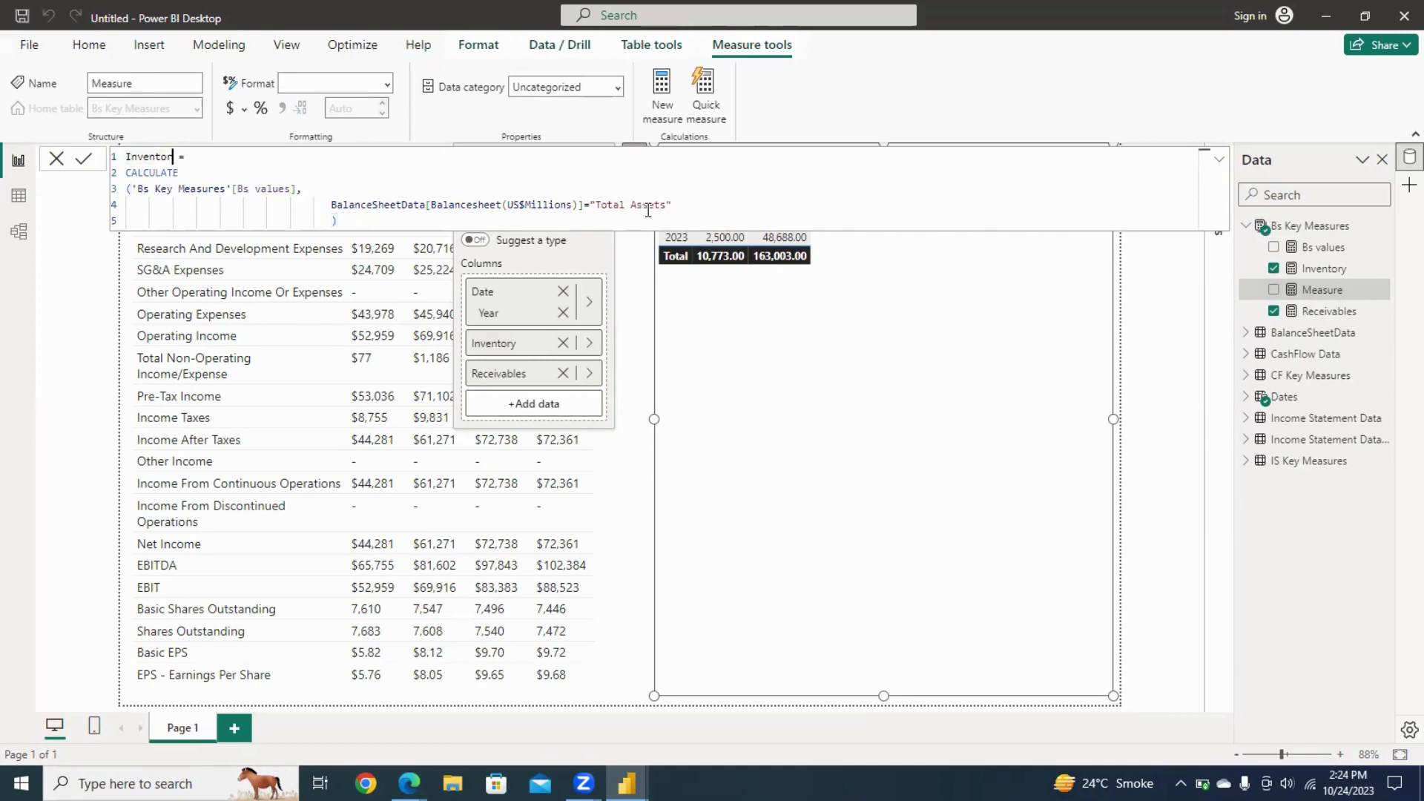
key(BackSpace)
text(Total Assets)
click(1205, 245)
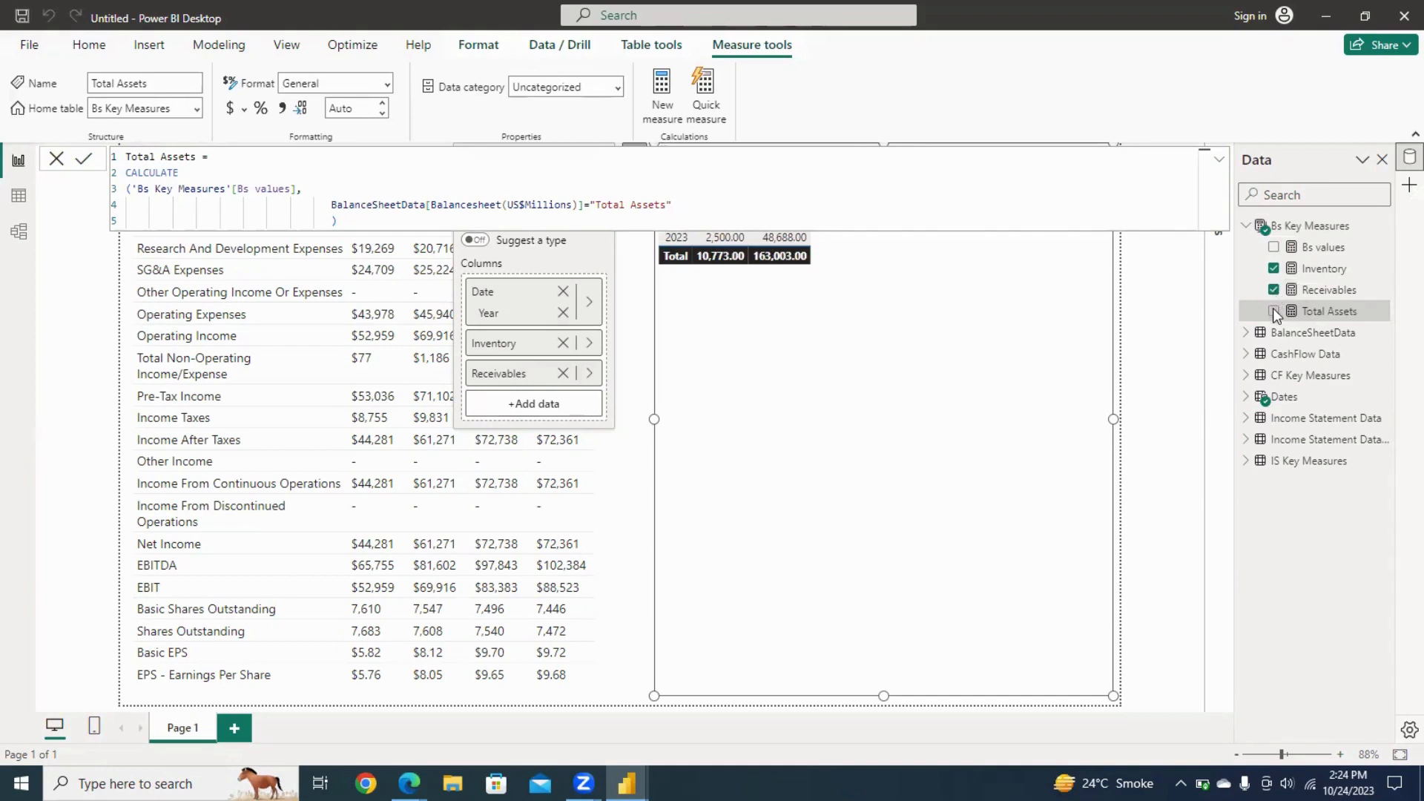
Add the Total Assets measure to the table of Inventory and Receivables by year.
click(1275, 313)
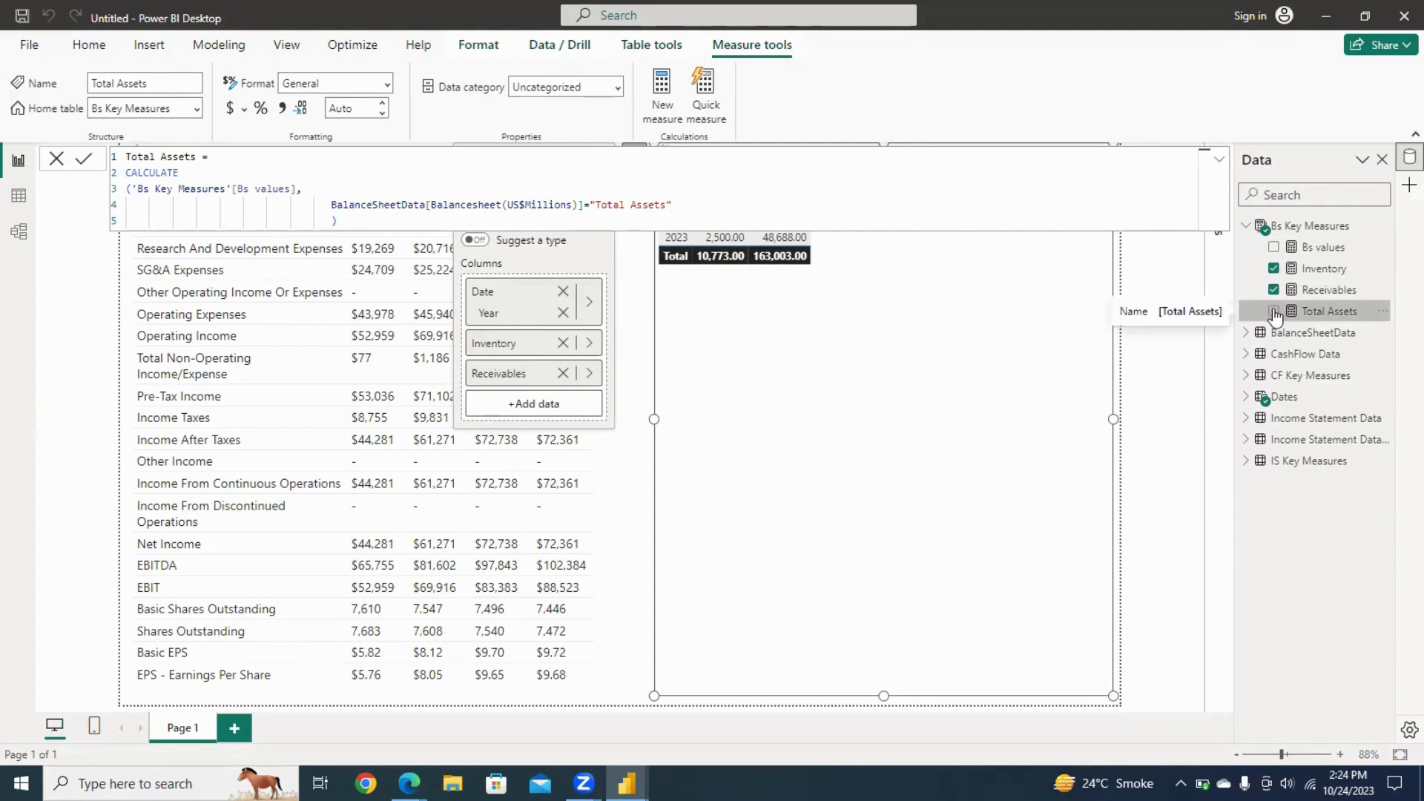
click(1071, 368)
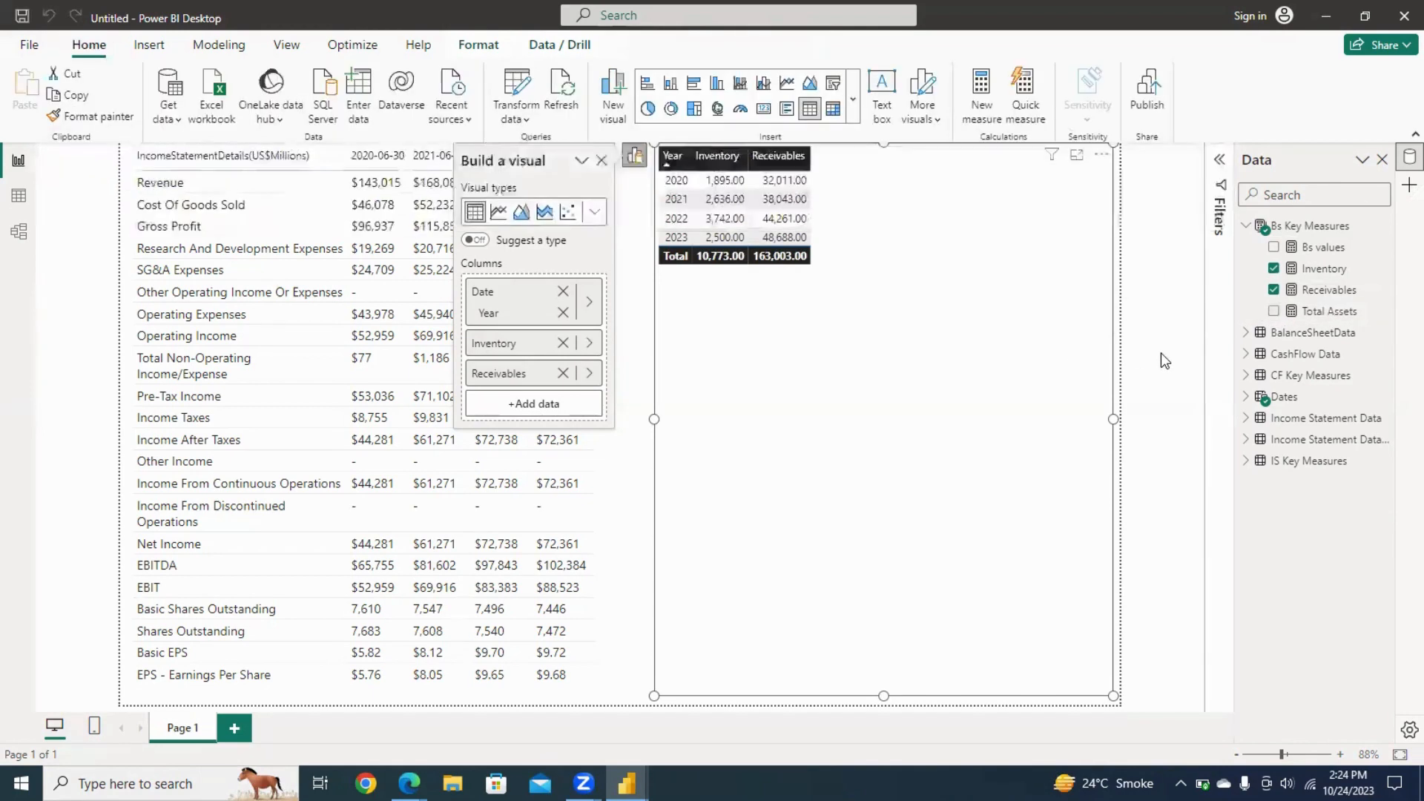
click(1275, 311)
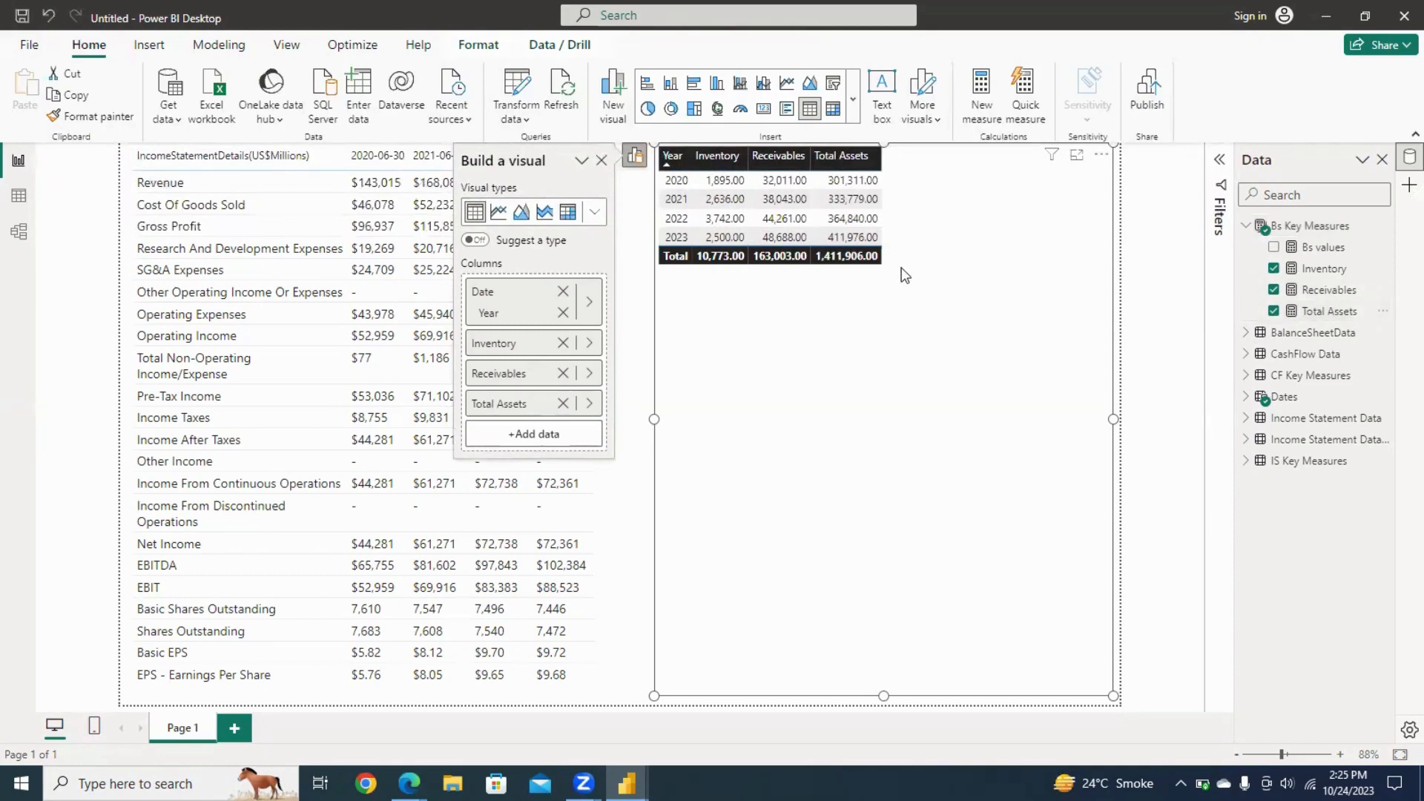
Create a new measure in Bs Key Measures and name it "% of Receivables" in its formula.
click(1312, 226)
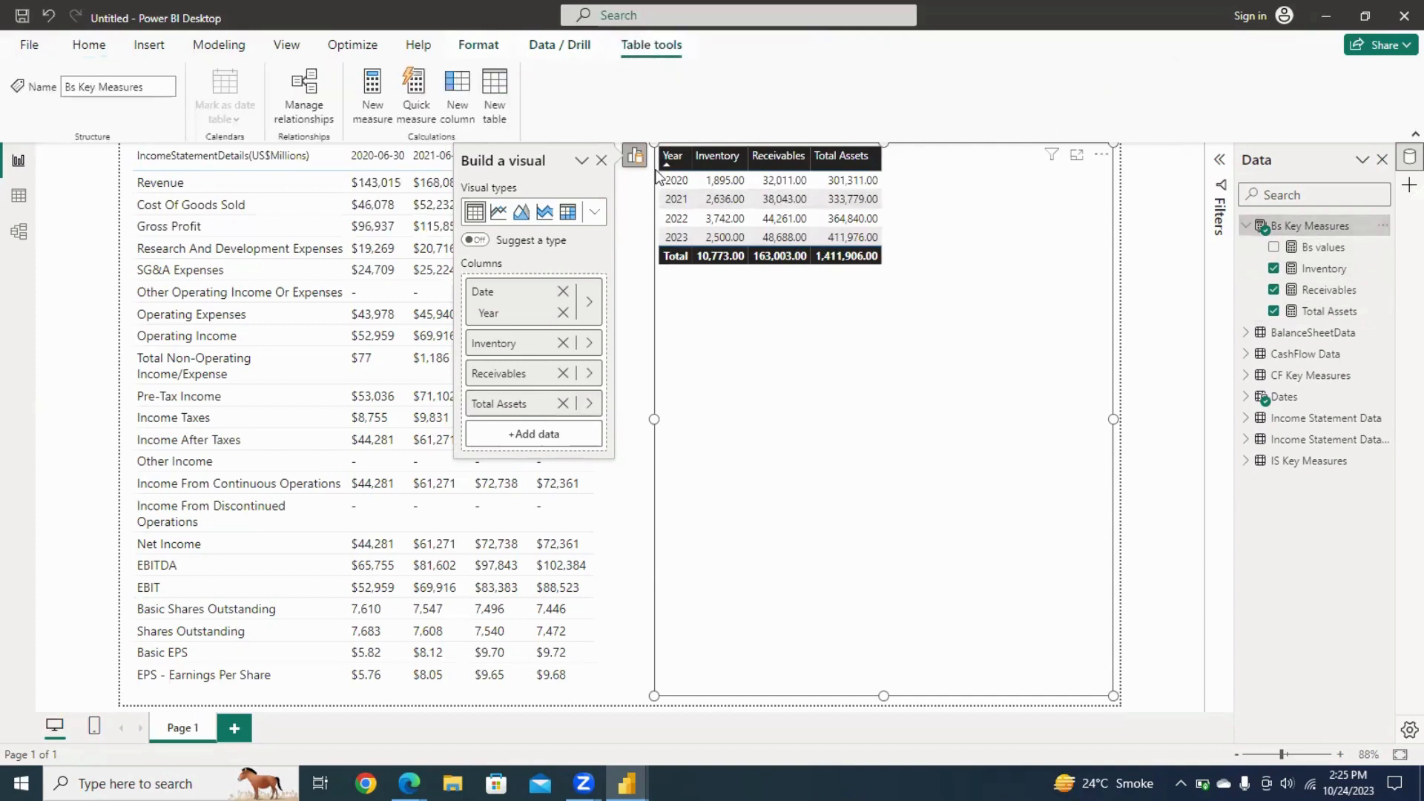
click(377, 125)
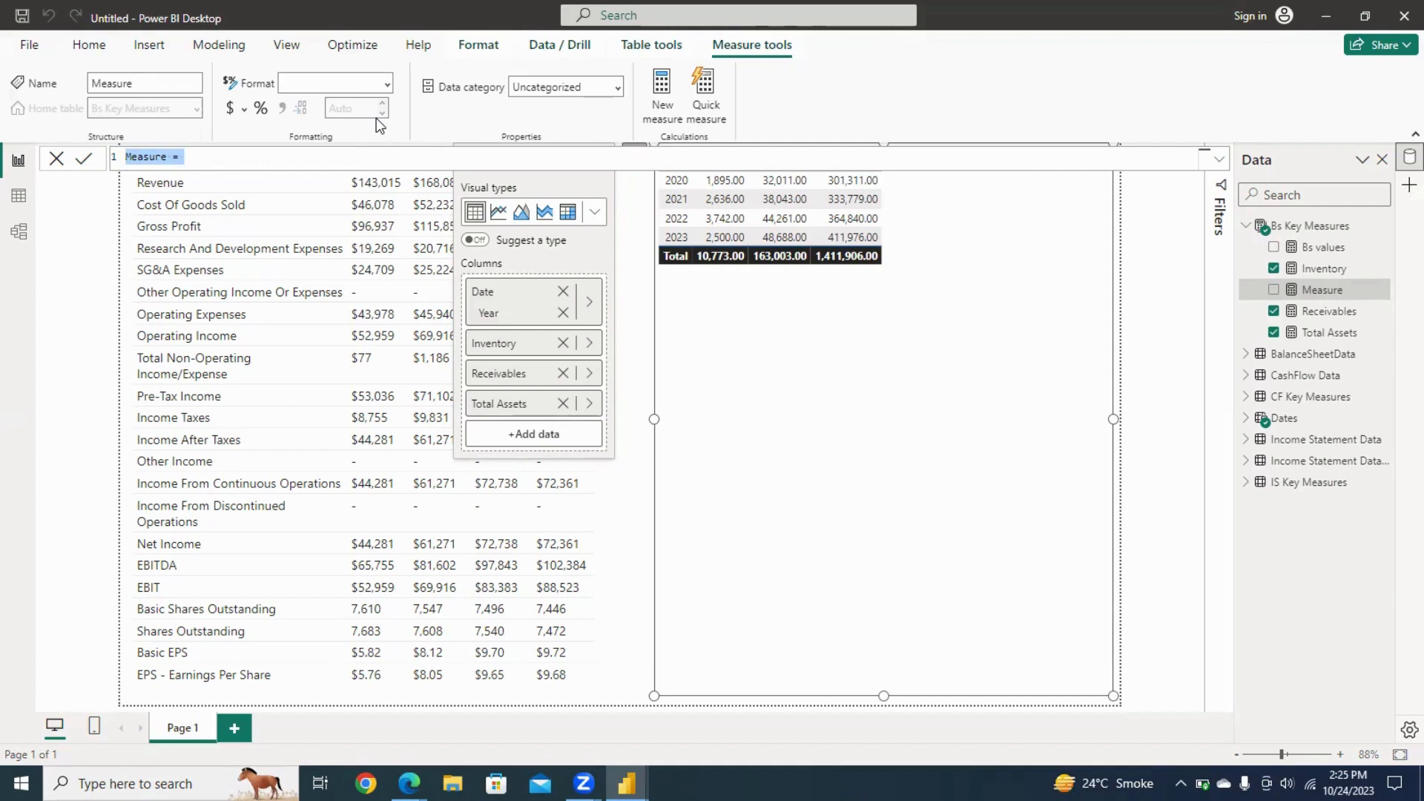
text(S)
text(f )
text(R)
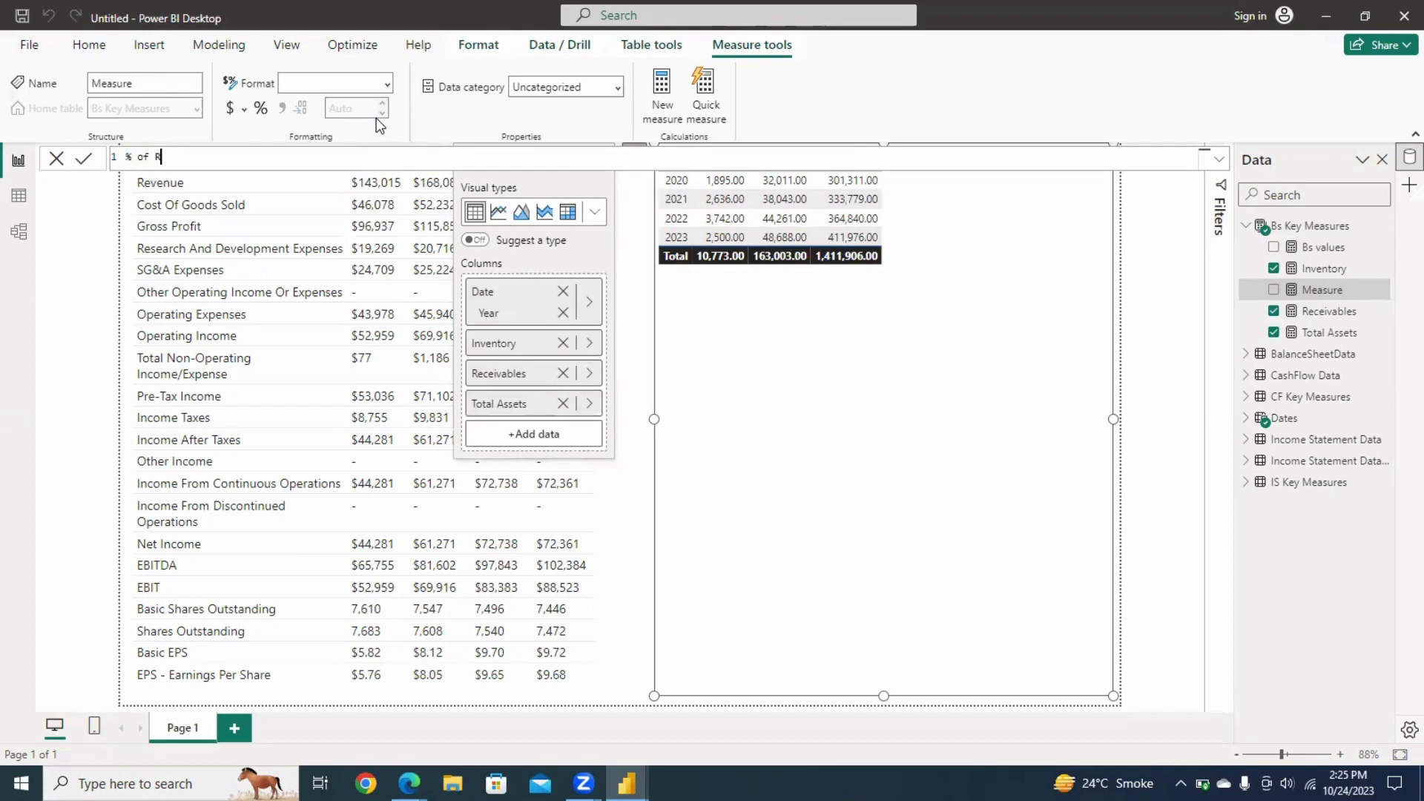
text(eceivables=)
key(shift+Return)
Start a DIVIDE expression in the % of Receivables formula with [Receivables] as the numerator.
text(Divid)
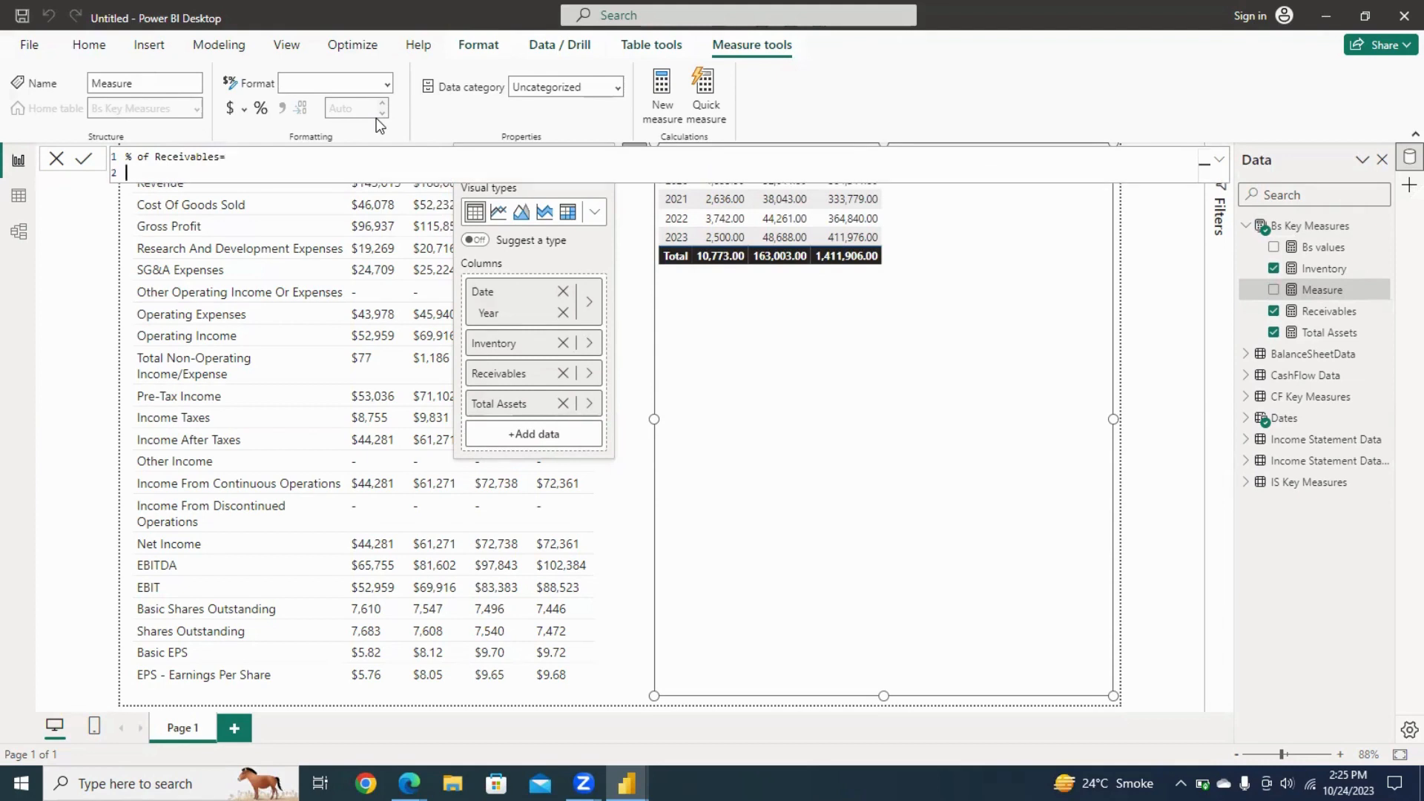
text(e)
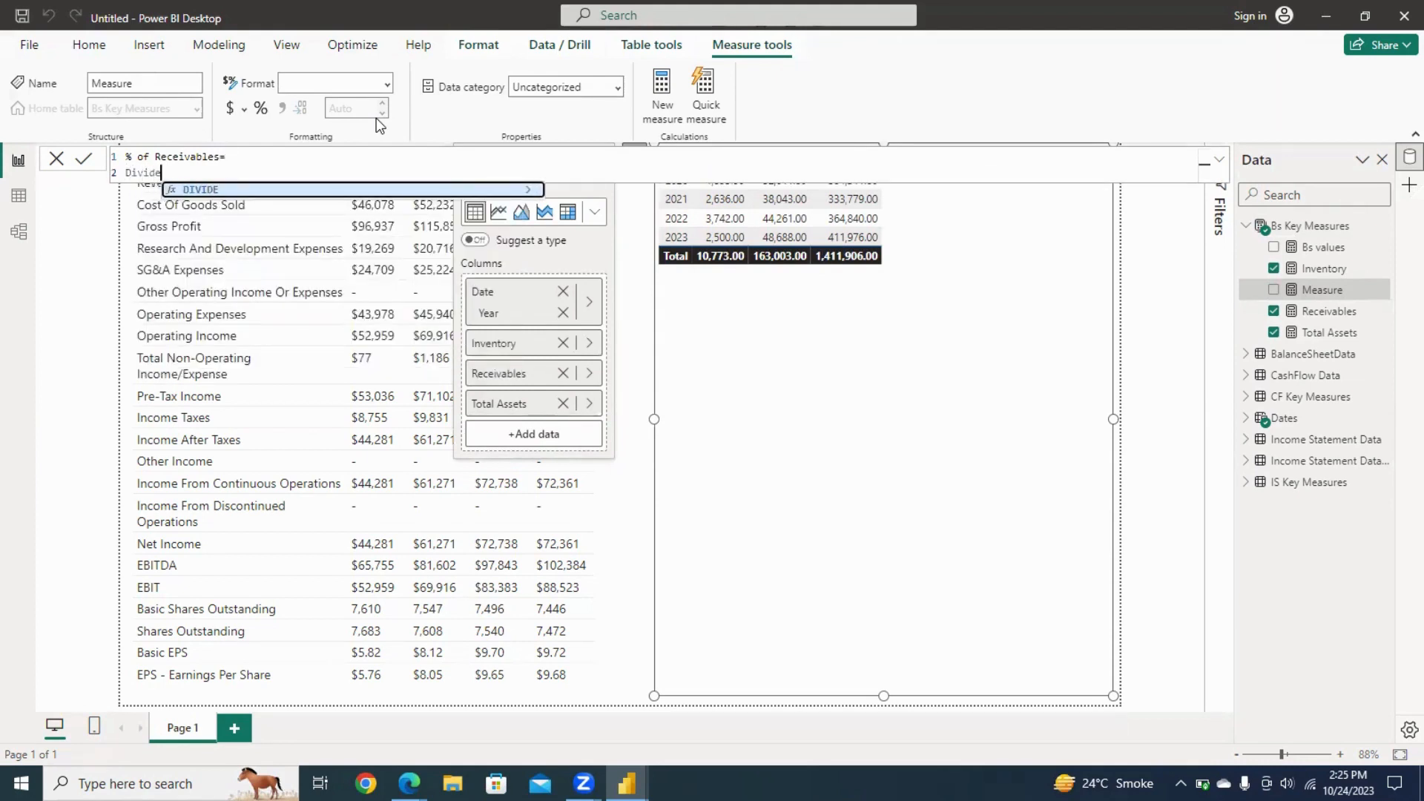
text(()
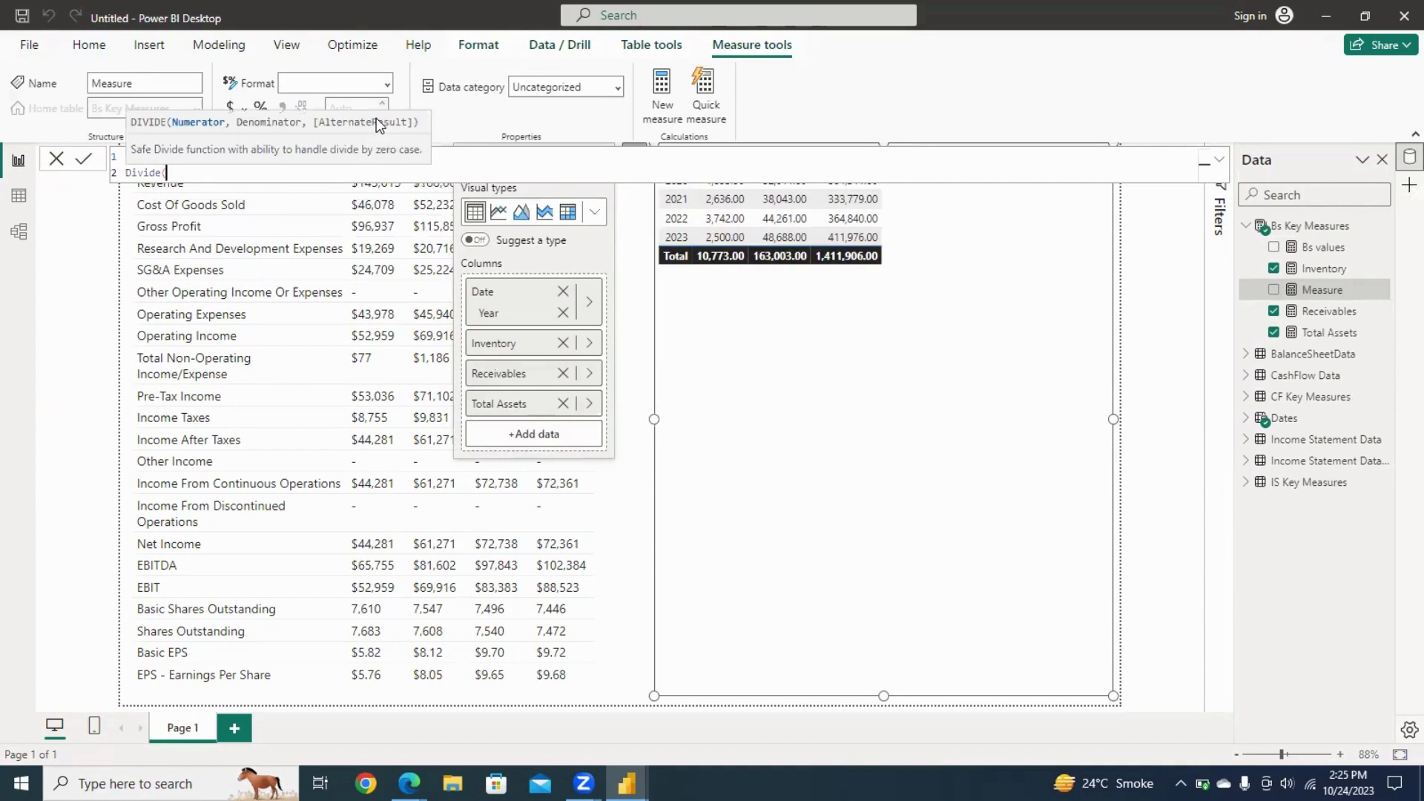
key(shift+Return)
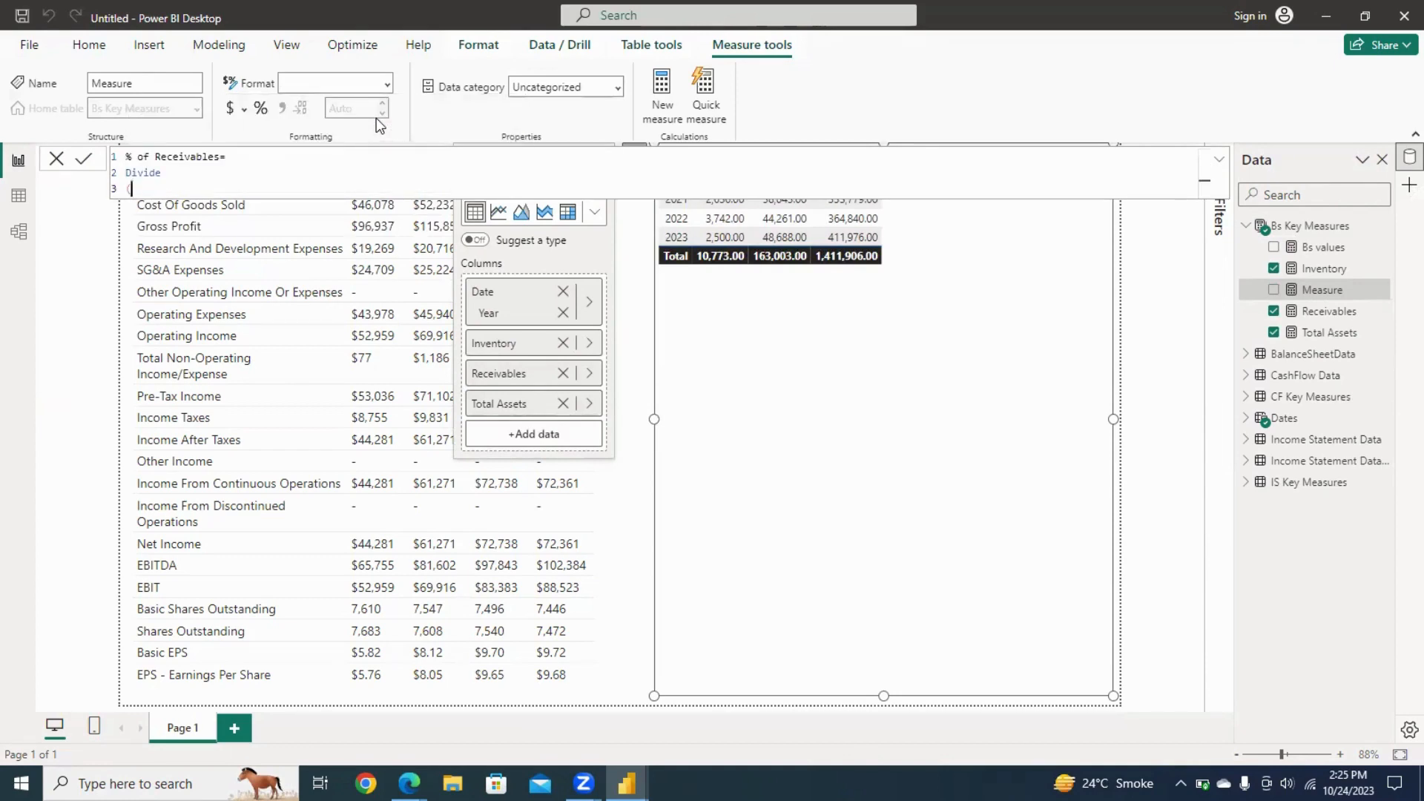
key(BackSpace)
text(()
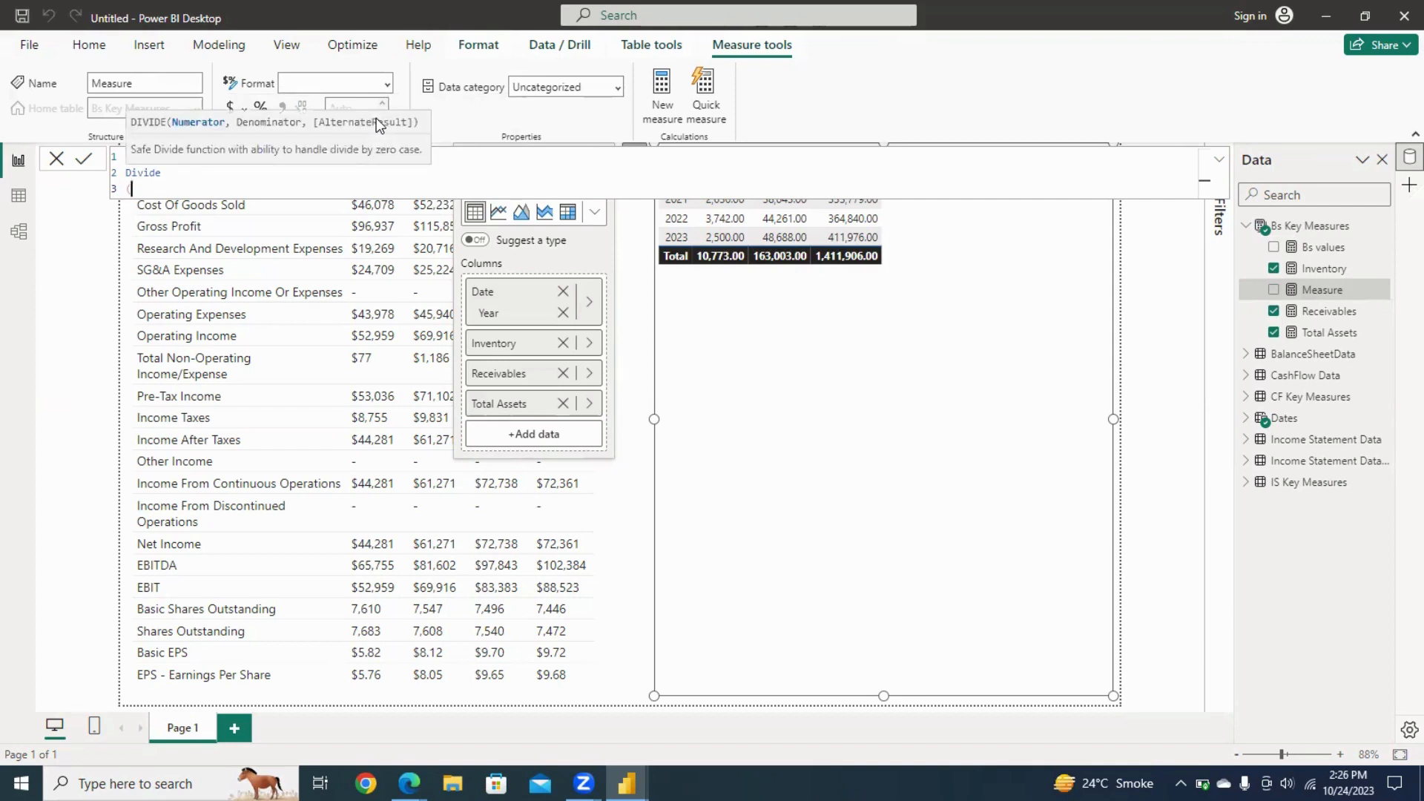
text(rEC)
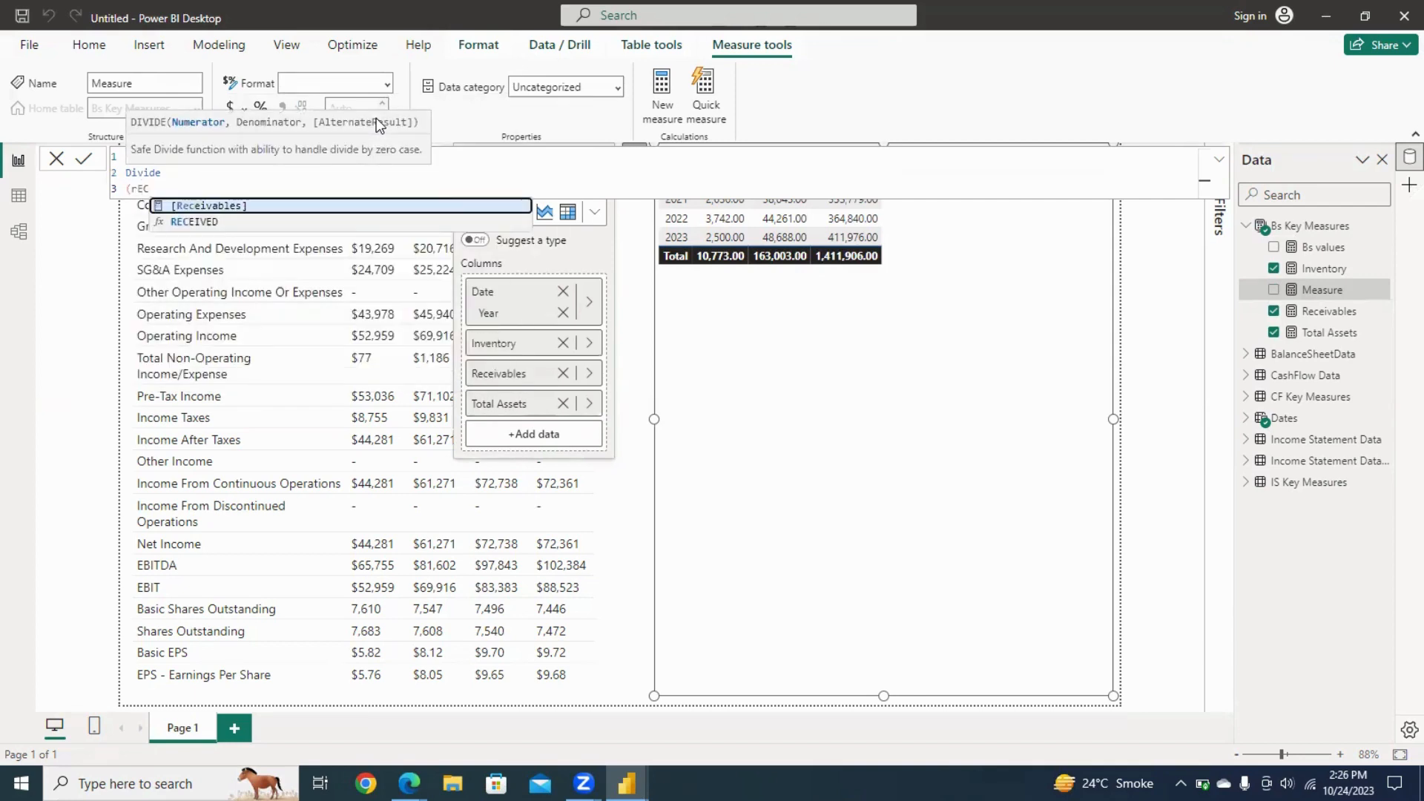
key(Tab)
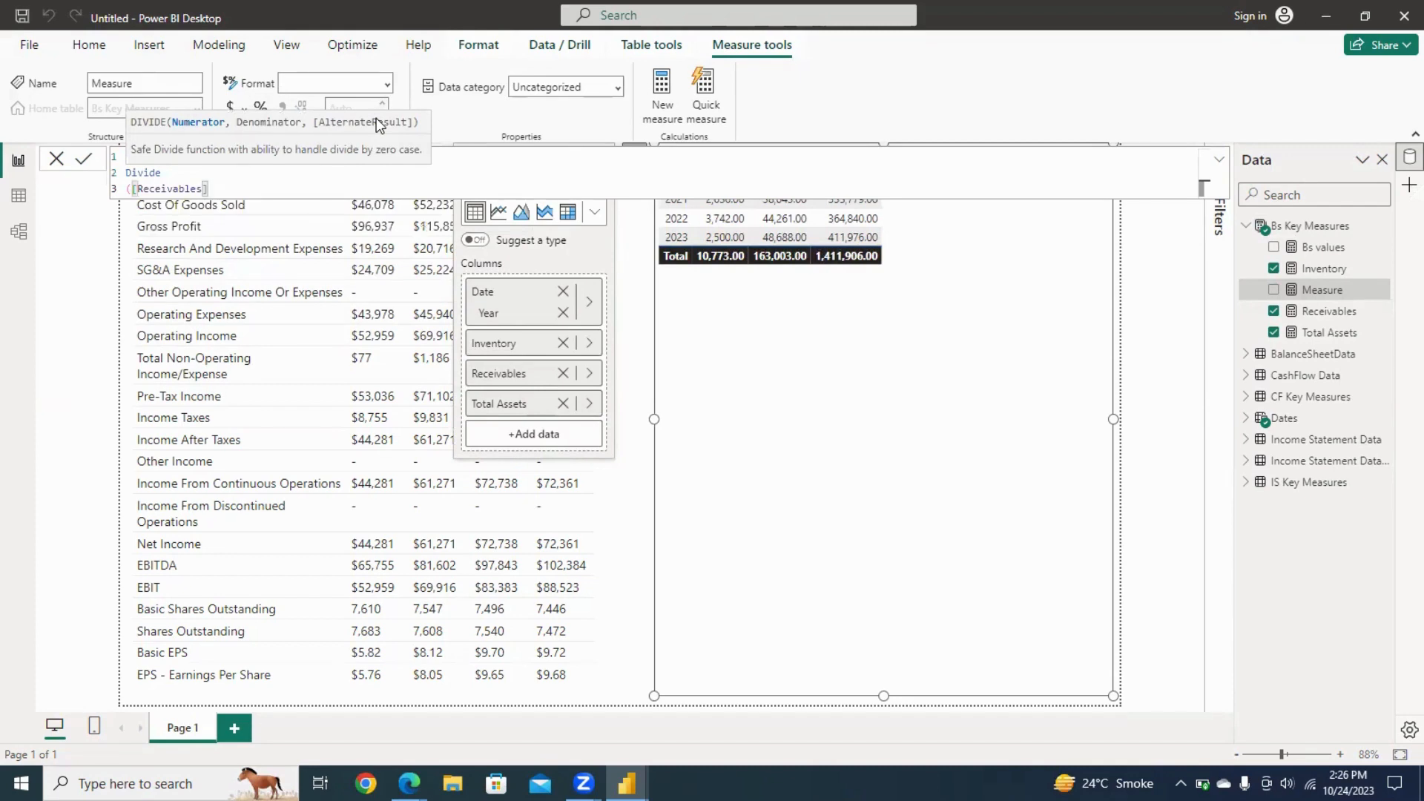
Complete the DIVIDE expression with [Total Assets] as the denominator and 0 as the alternate result, and commit it.
text(, )
text([to)
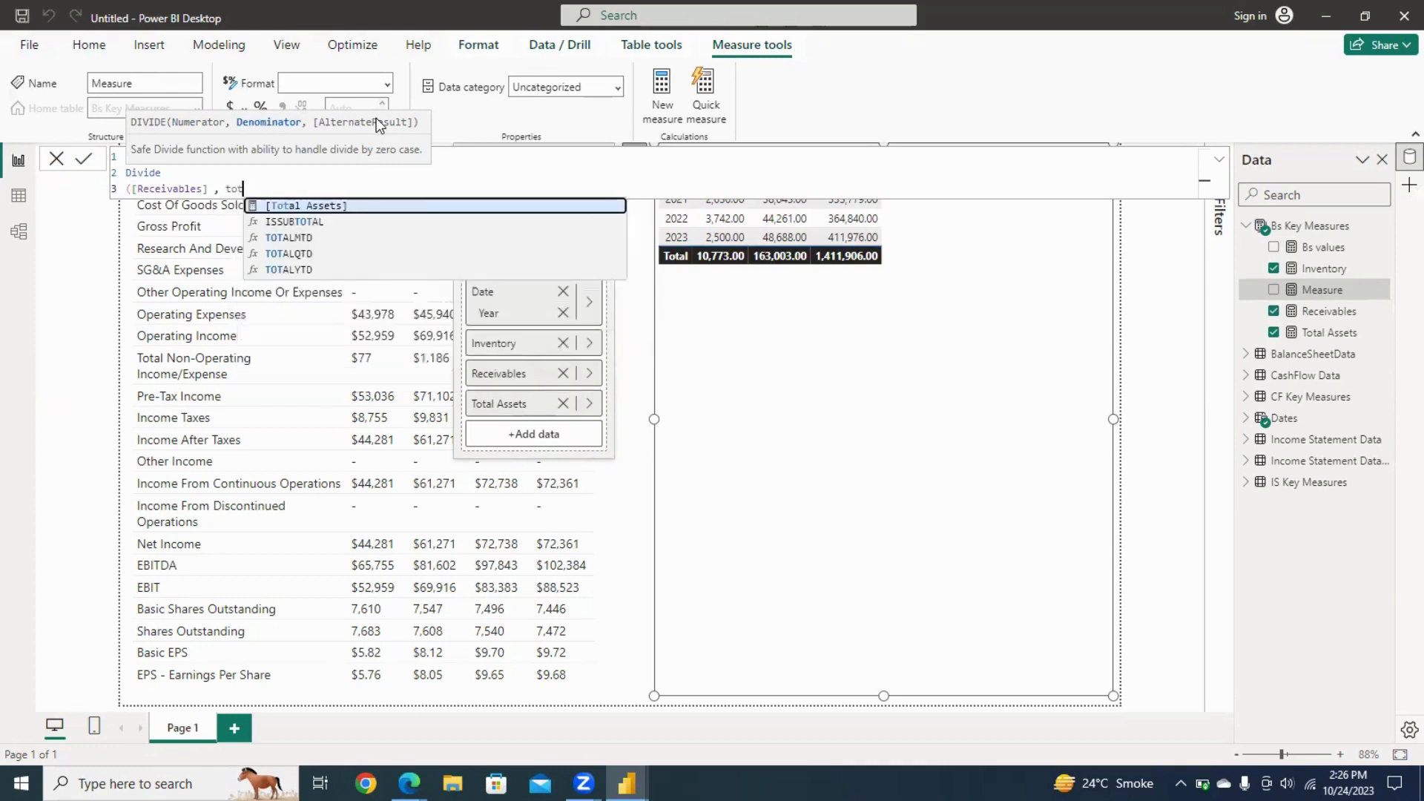
key(Tab)
text(,)
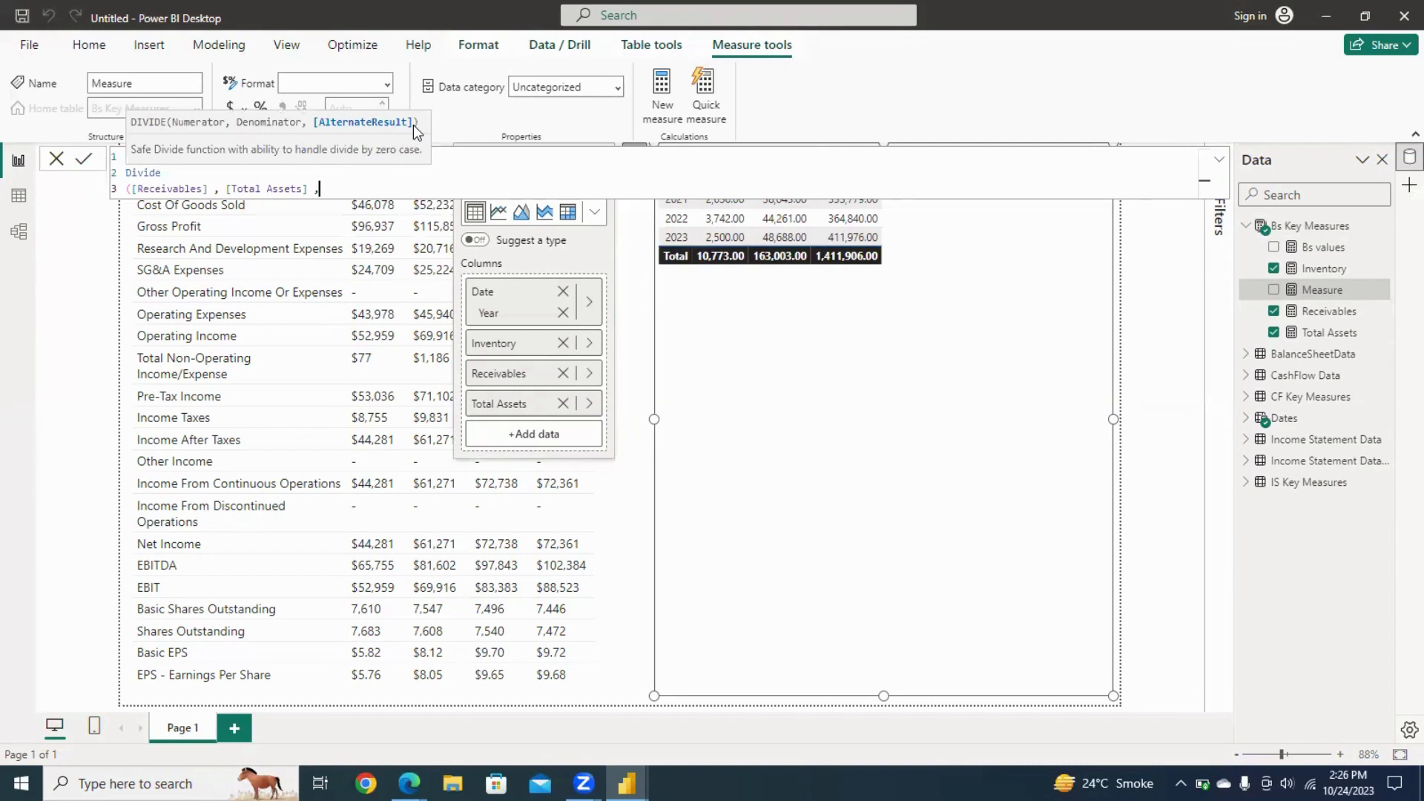
text())
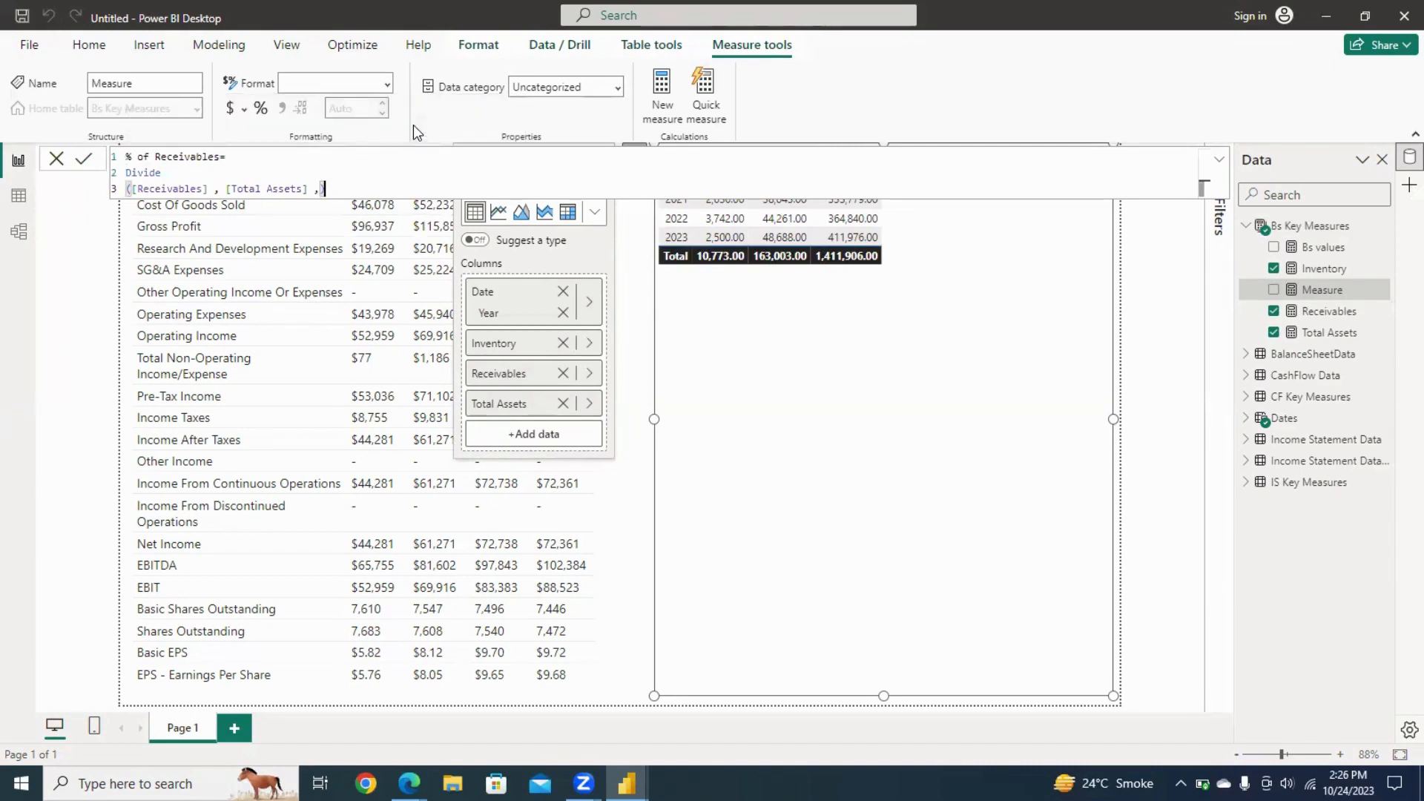
key(Return)
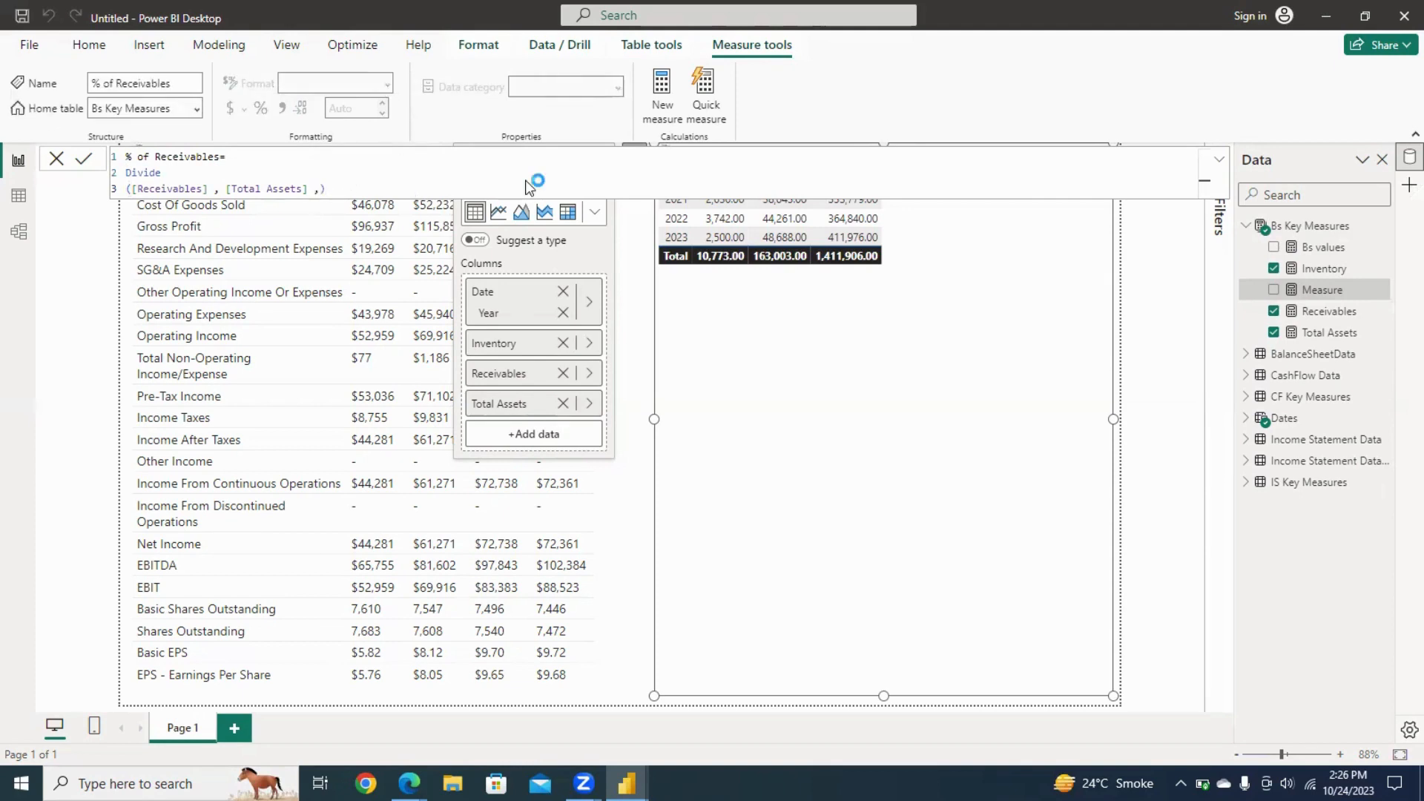
key(Return)
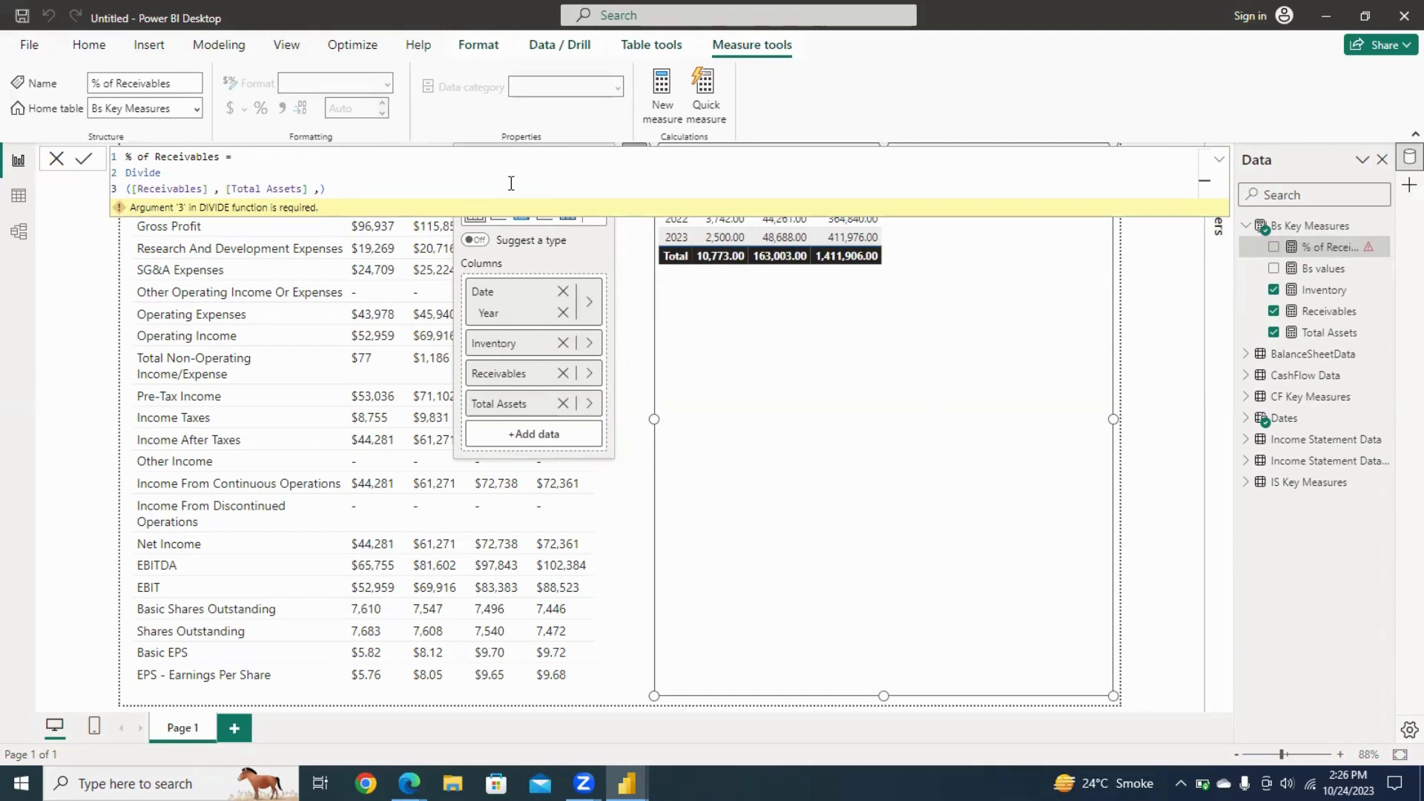
click(320, 188)
text(0)
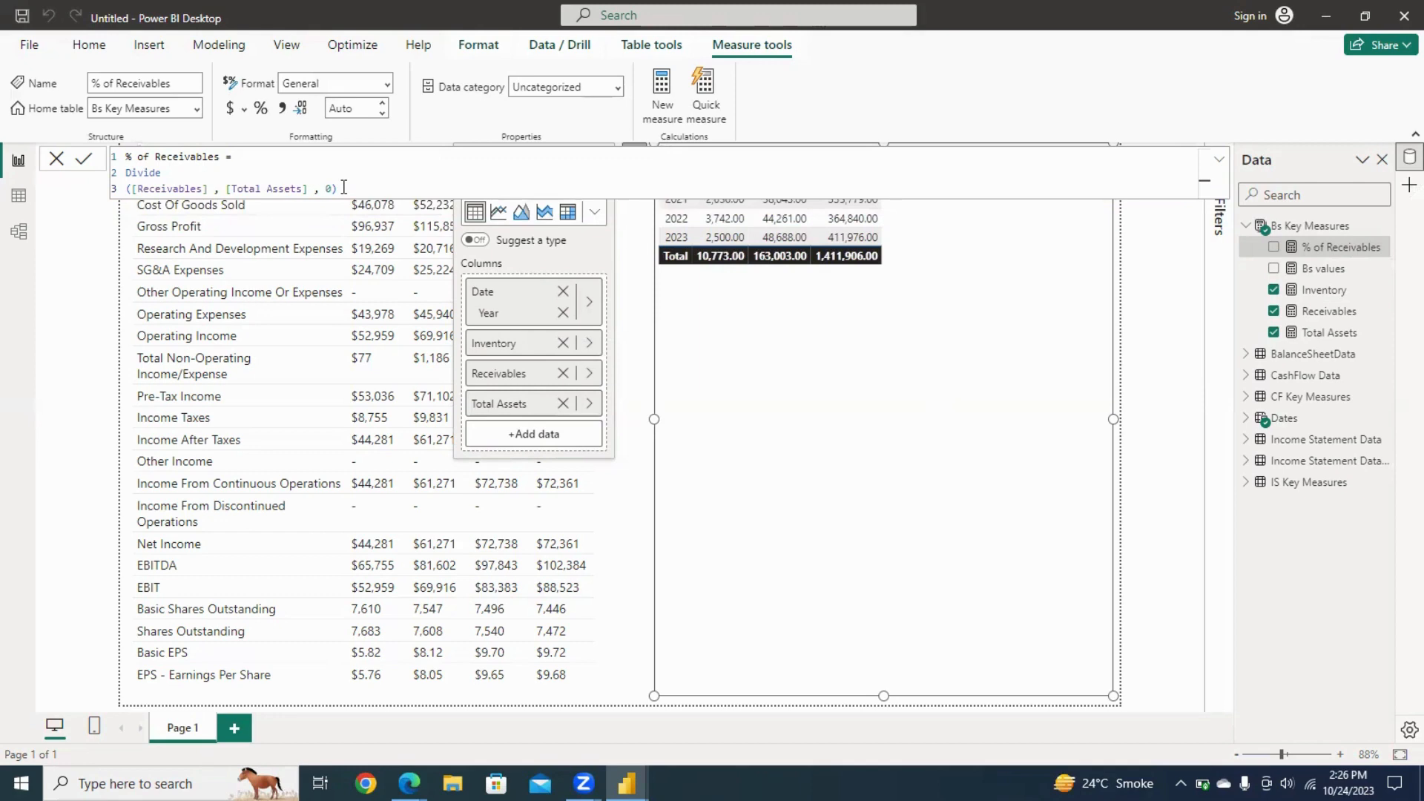
Format the % of Receivables measure as a percentage and add it to the yearly table of balance sheet measures.
click(261, 109)
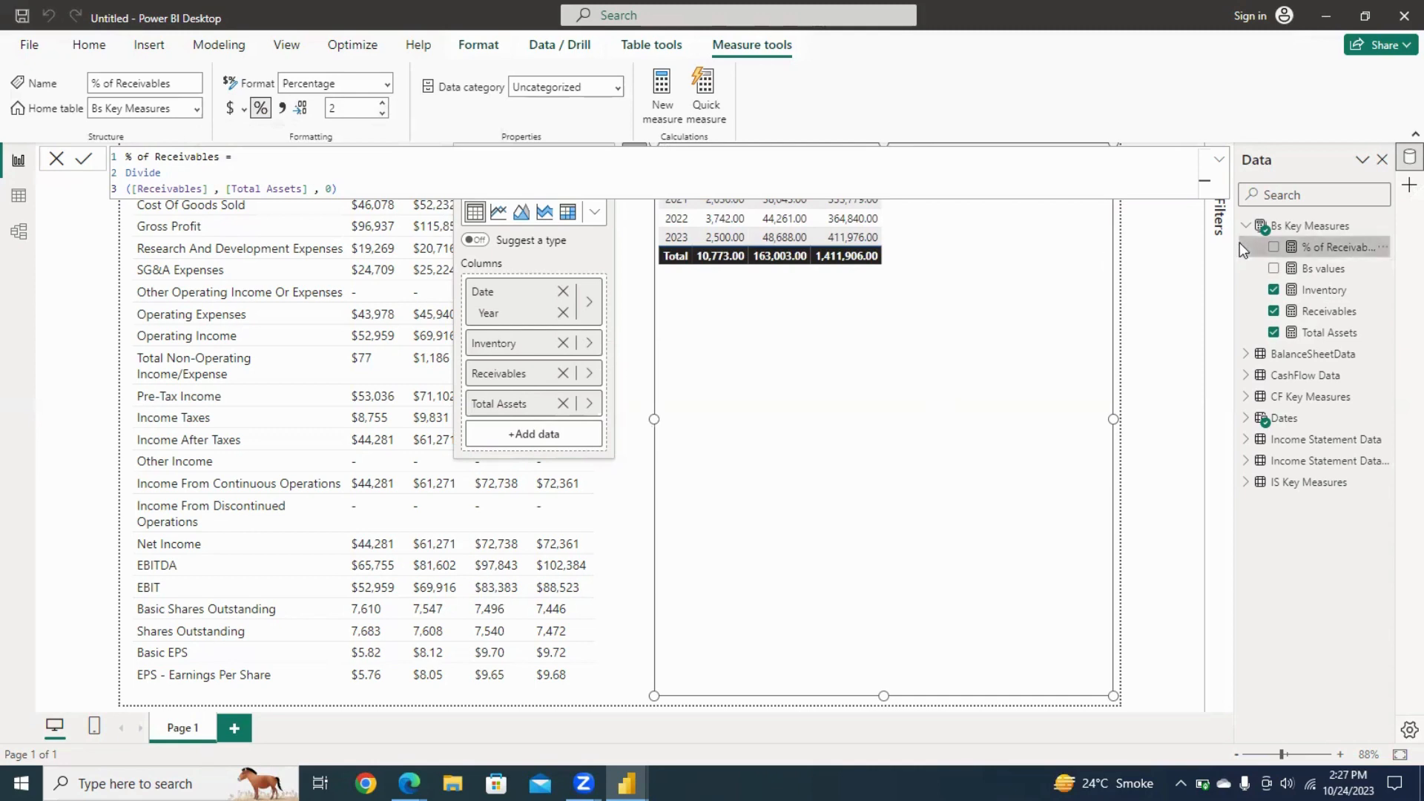
click(1129, 310)
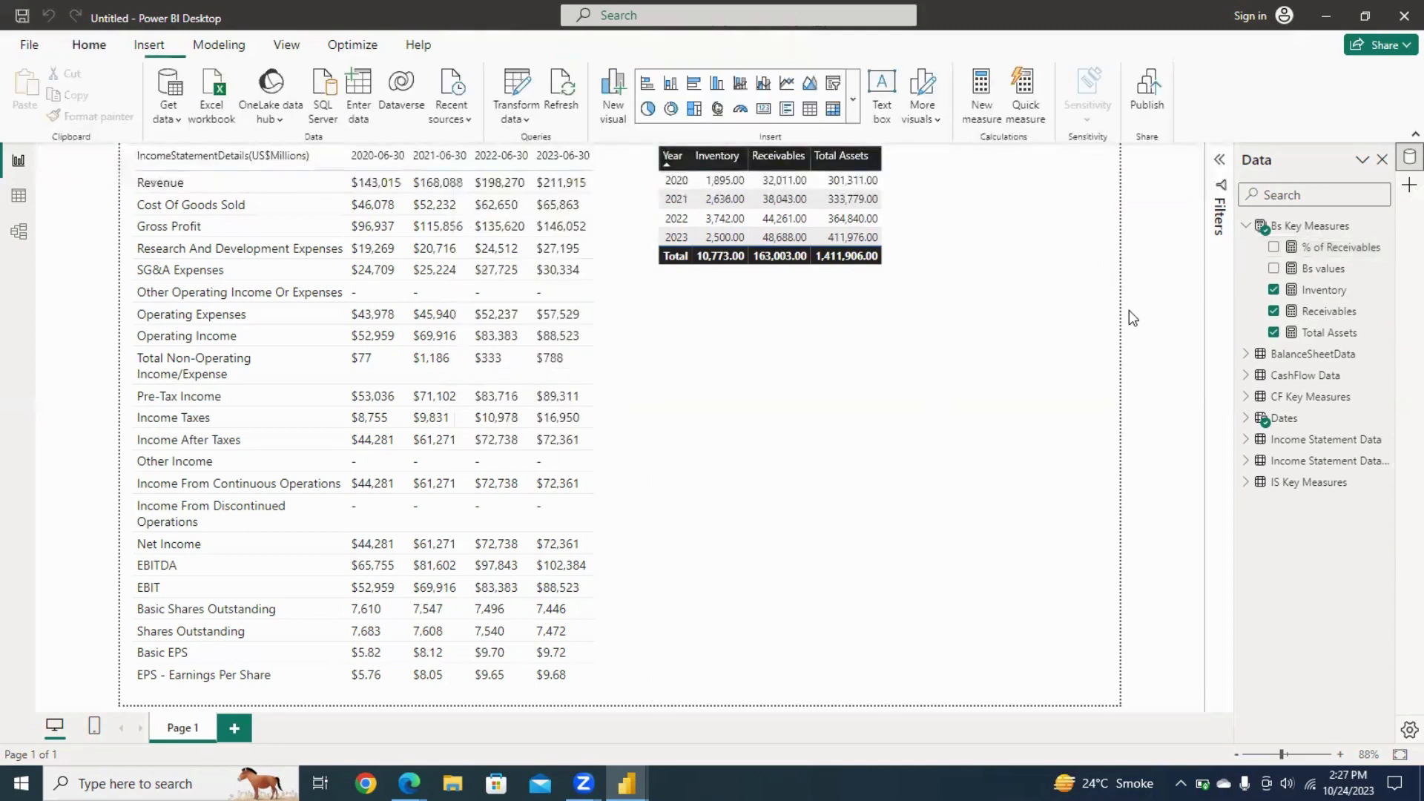
click(1037, 330)
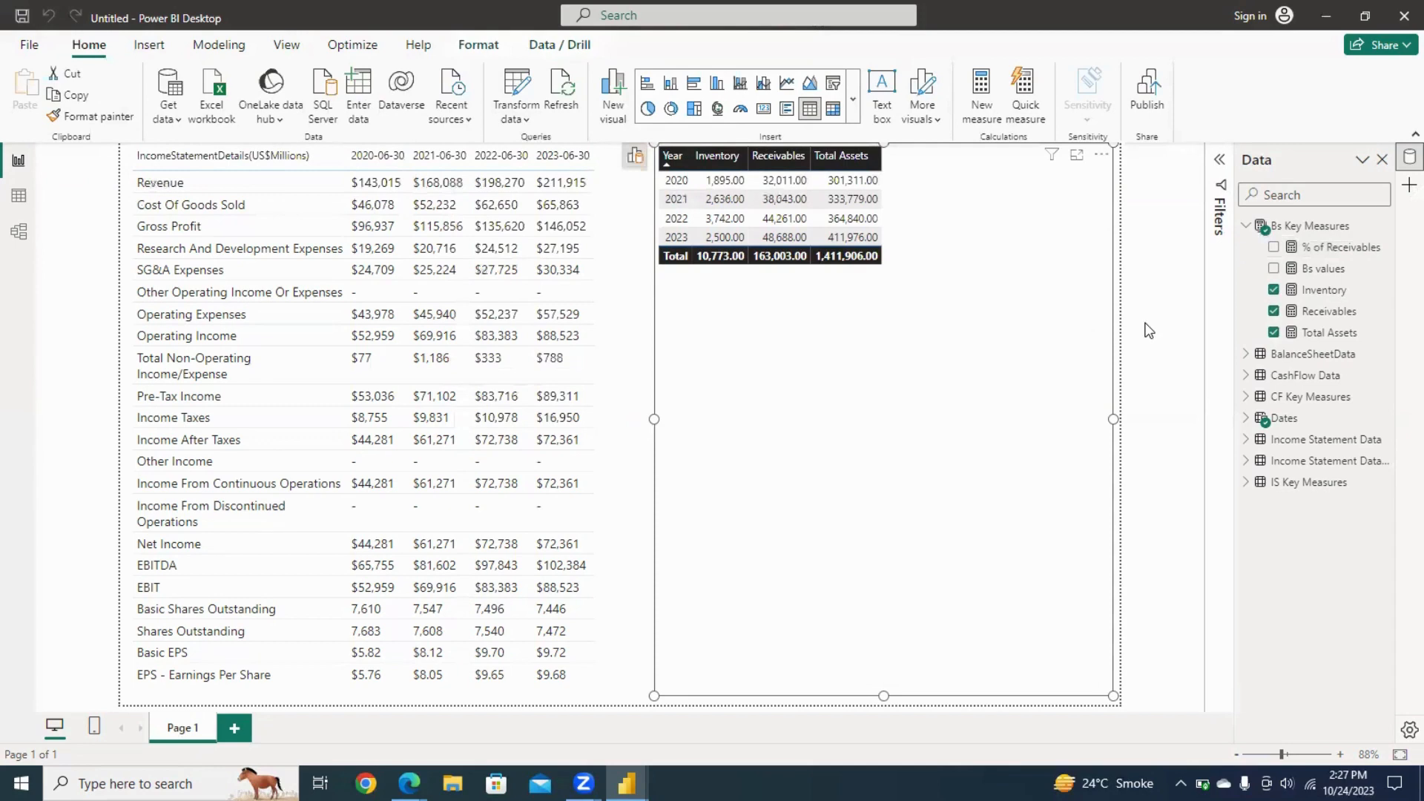
click(1274, 248)
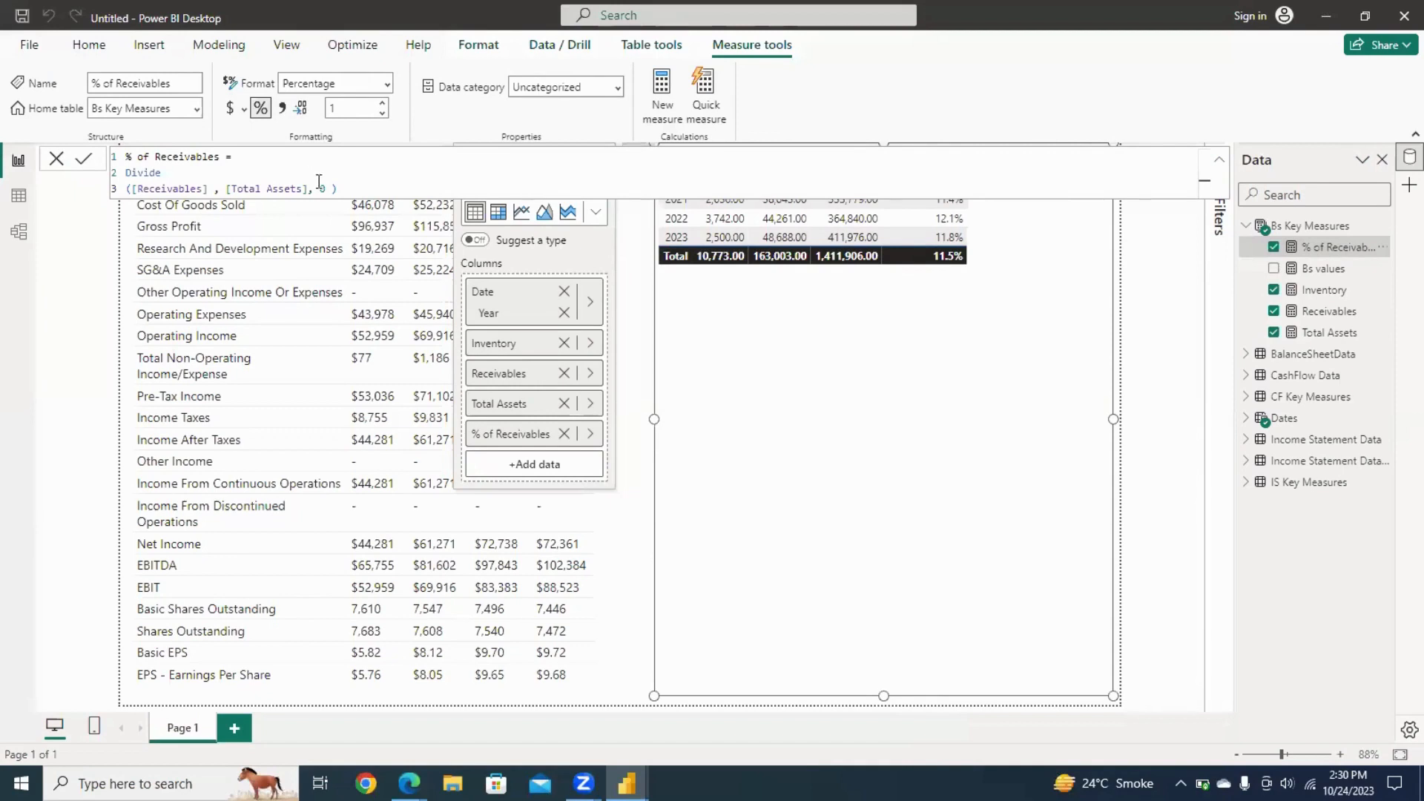
Rename the measure to "% of Receivables to Total Assets" and remove the alternate result 0 from its DIVIDE formula.
click(229, 157)
text(To Total Assets)
click(327, 192)
key(BackSpace)
key(BackSpace)
key(BackSpace)
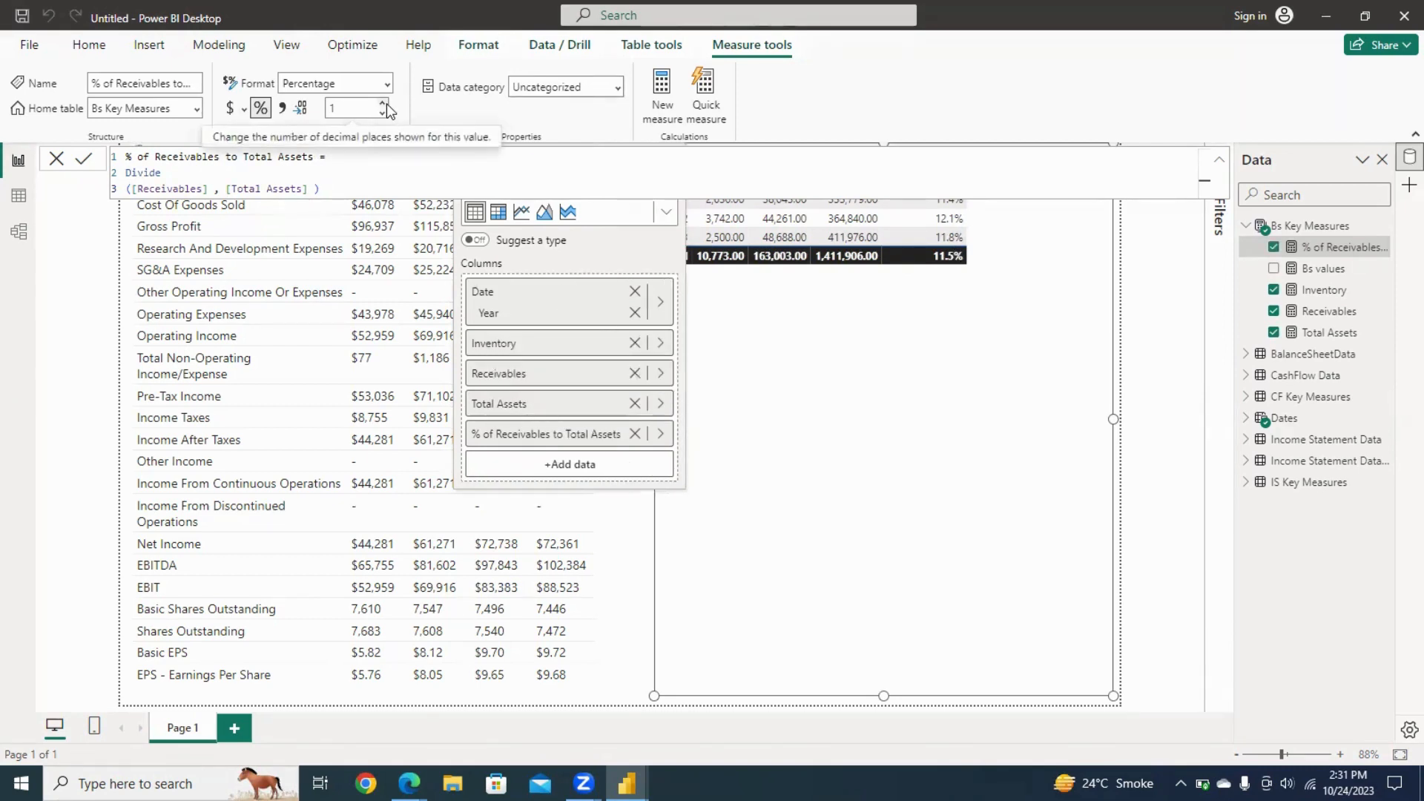
Set the % of Receivables to Total Assets measure to three decimal places.
click(384, 104)
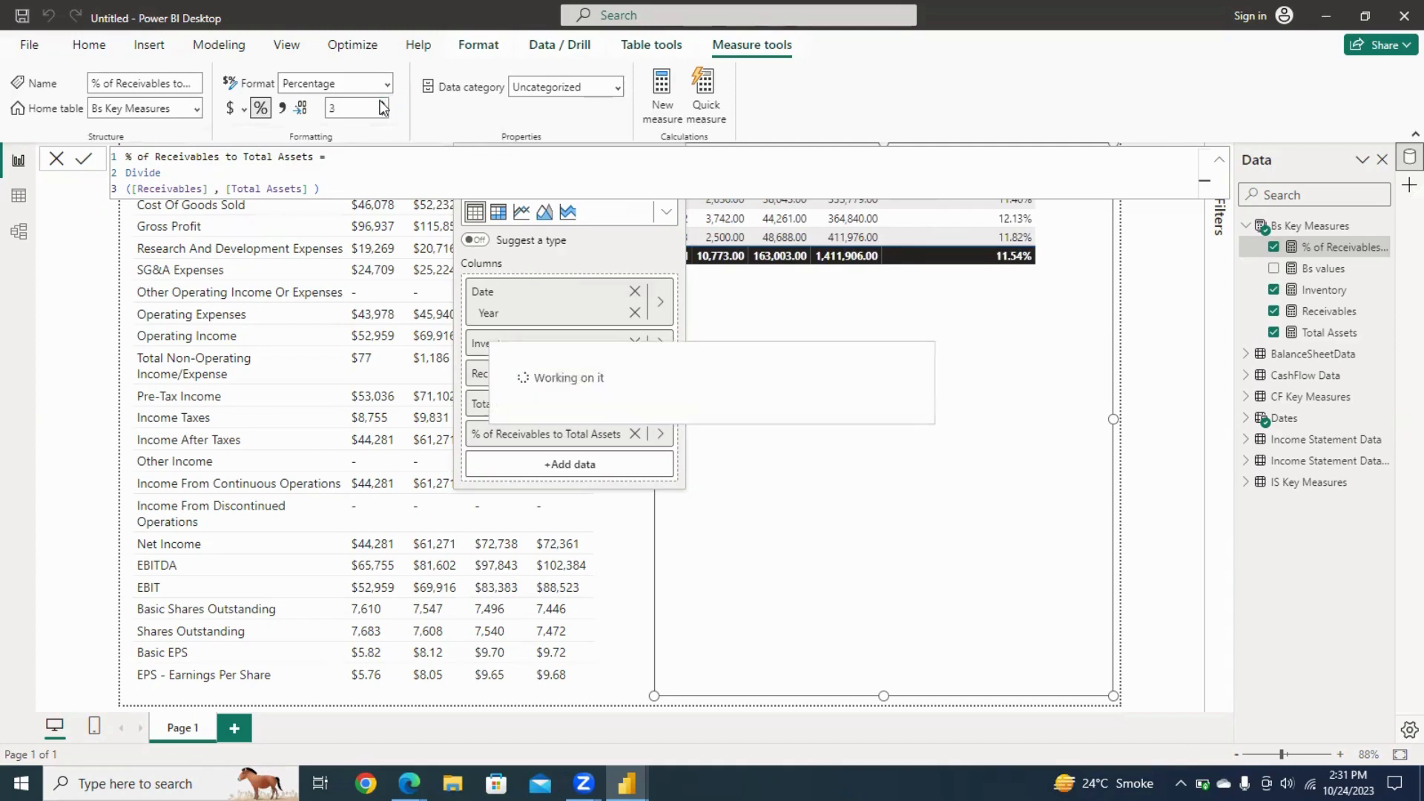
click(1164, 233)
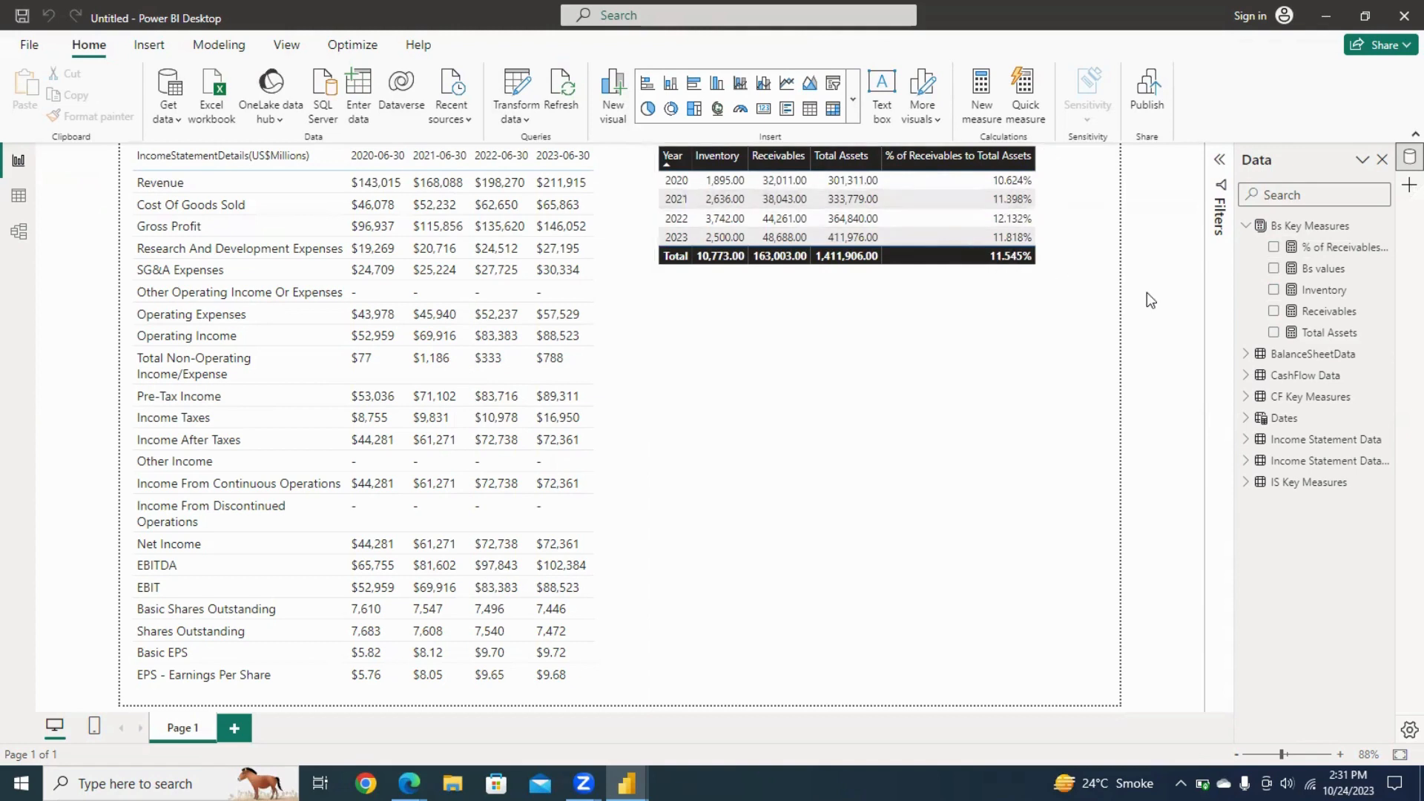
click(1073, 329)
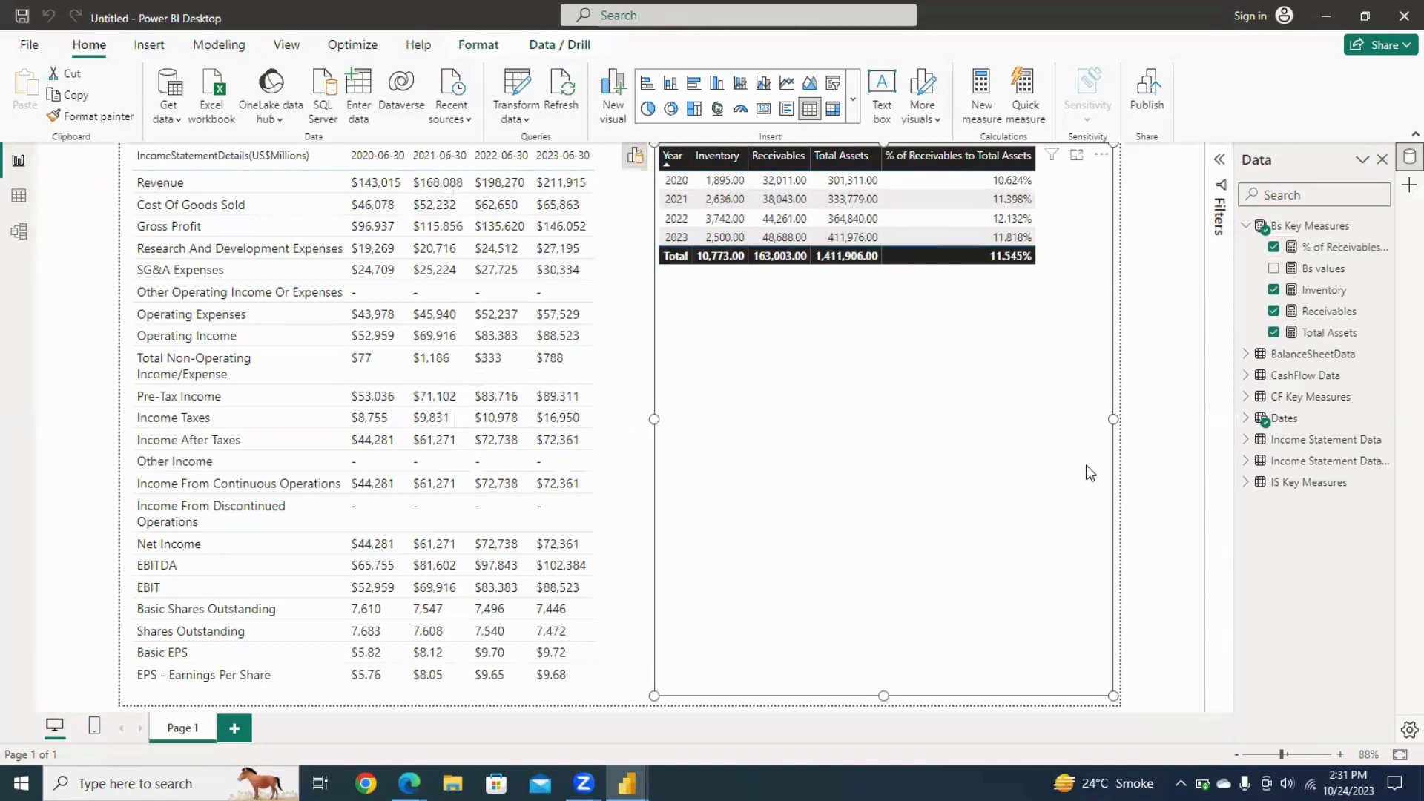
Create a measure in IS Key Measures named "IS Values" and begin its formula with the Sum function.
click(1310, 483)
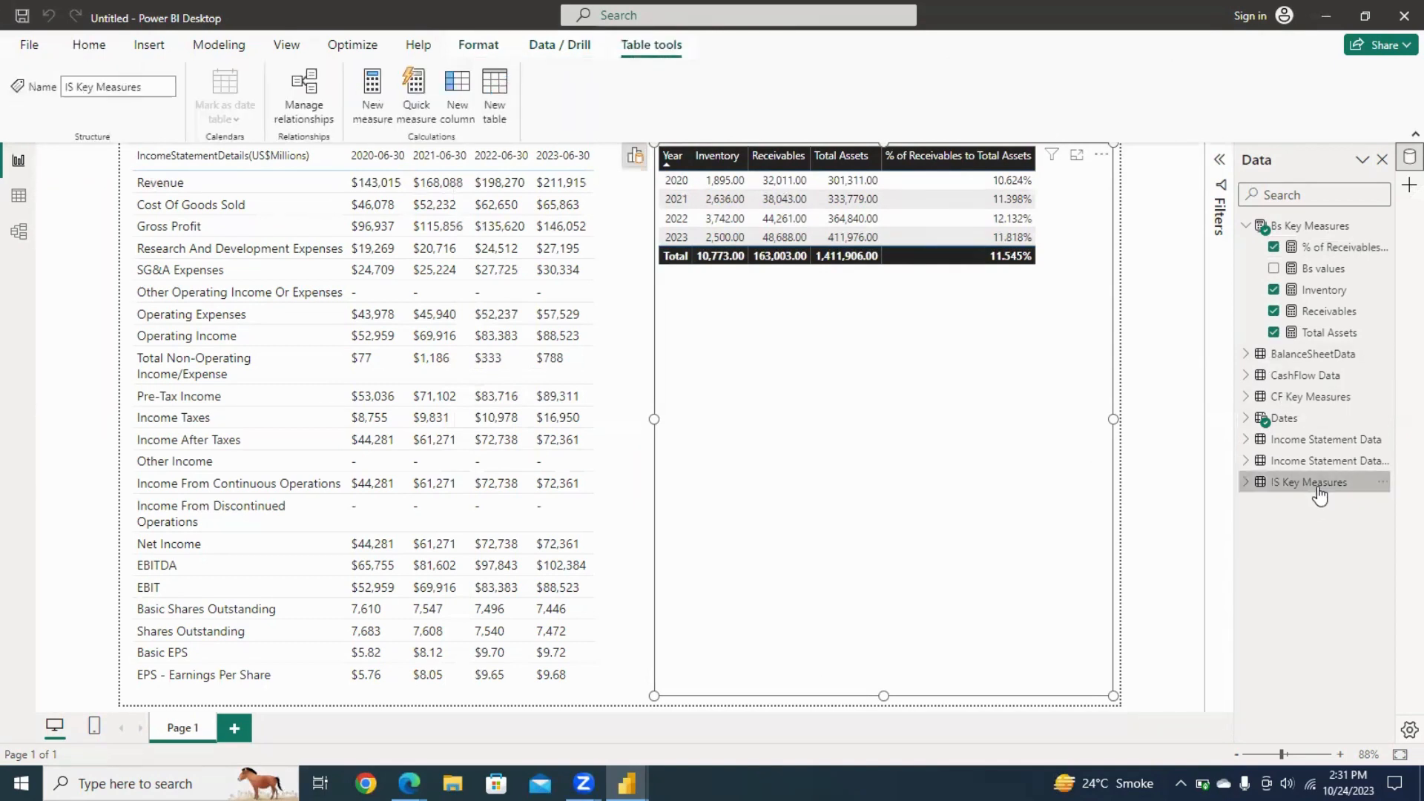
click(375, 115)
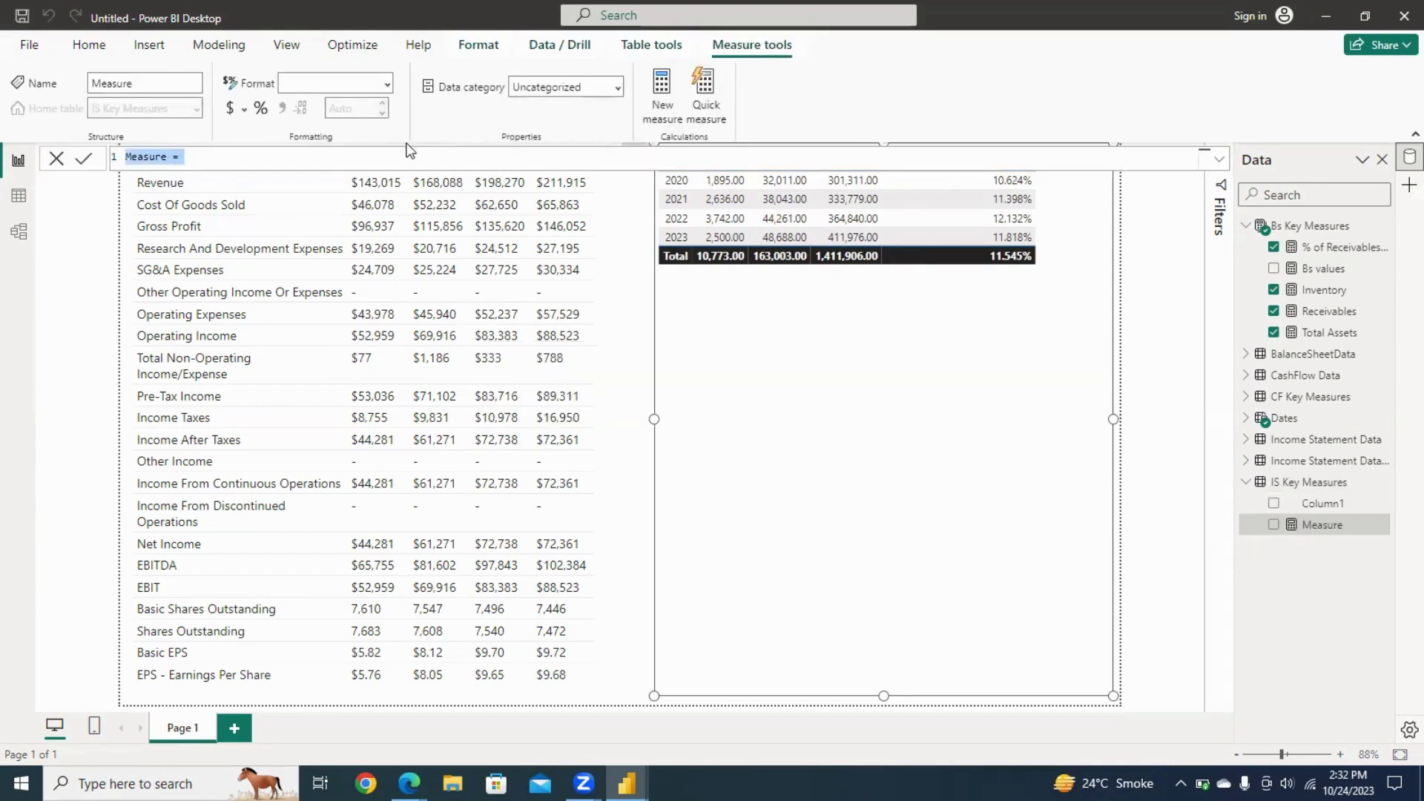
text(IS Values= Sum()
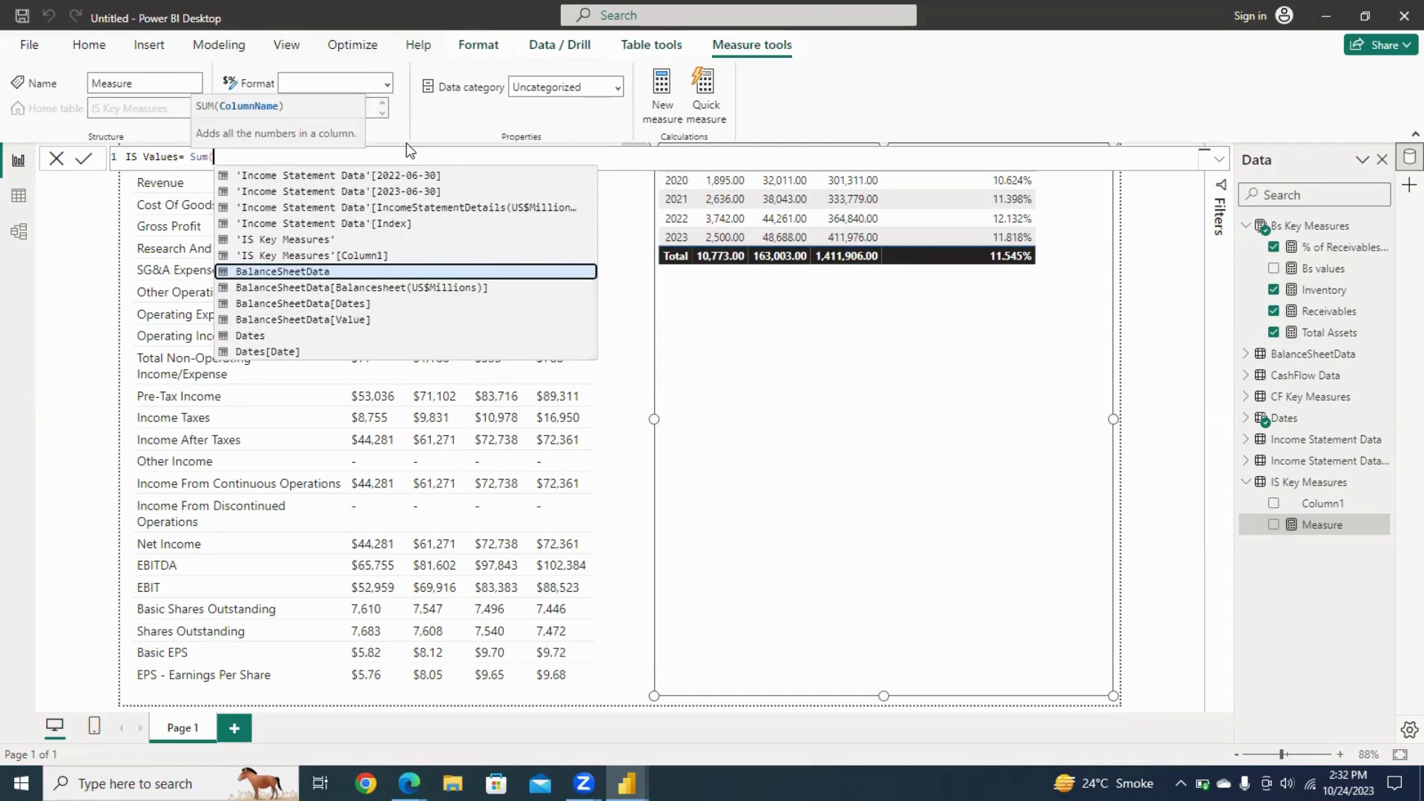
Complete the IS Values formula with the column 'Income Statement Data (2)'[Value] and commit it.
key(Up)
key(Up)
key(Up)
key(Up)
key(Up)
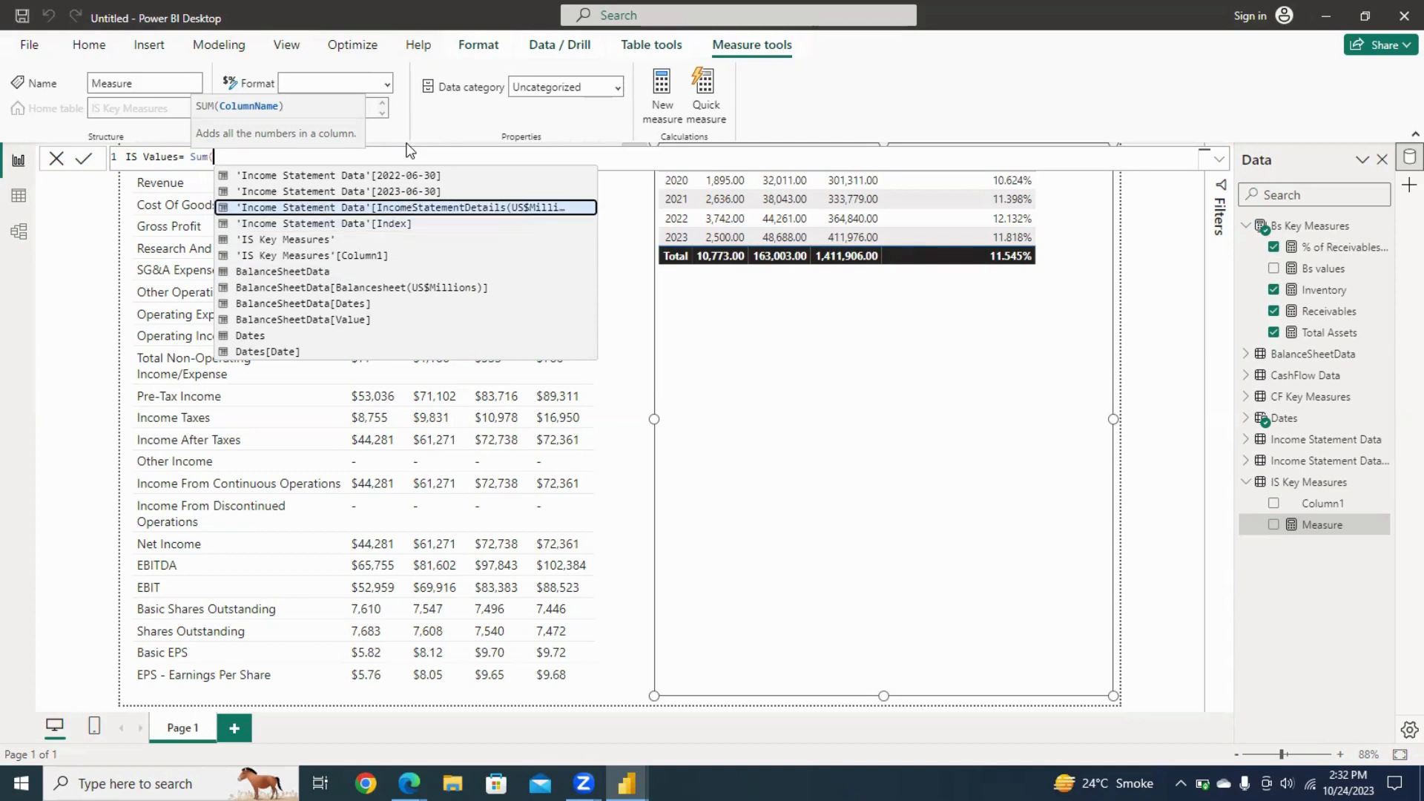
key(Down)
key(Down)
key(Down)
key(Up)
key(Up)
key(Up)
key(Up)
key(Up)
key(Up)
key(Up)
key(Up)
key(Up)
key(Up)
key(Up)
key(Up)
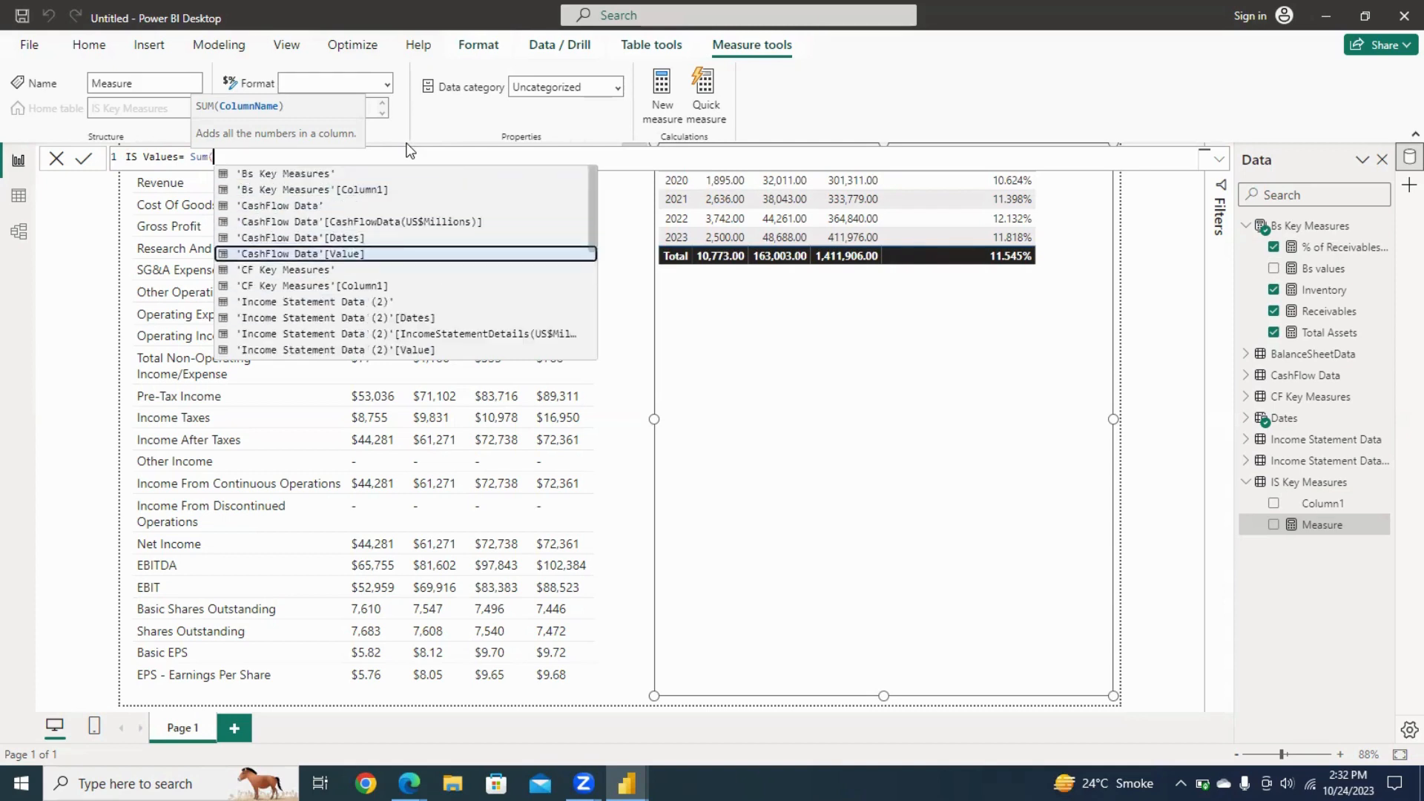
key(Down)
key(Down)
key(Down)
key(Up)
key(Up)
key(Up)
key(Down)
key(Down)
key(Down)
key(Down)
key(Down)
key(Down)
key(Down)
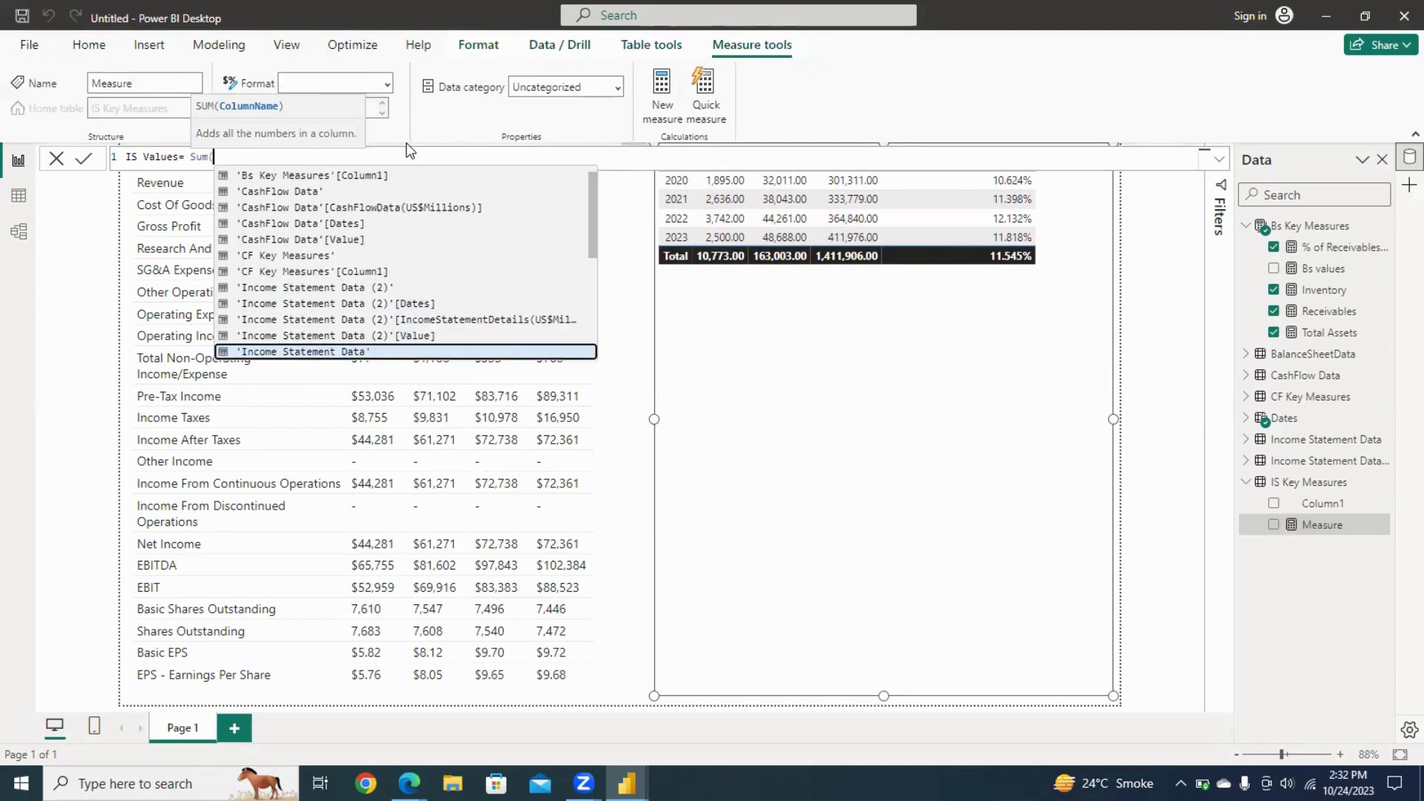
key(Down)
key(Up)
key(Up)
key(Tab)
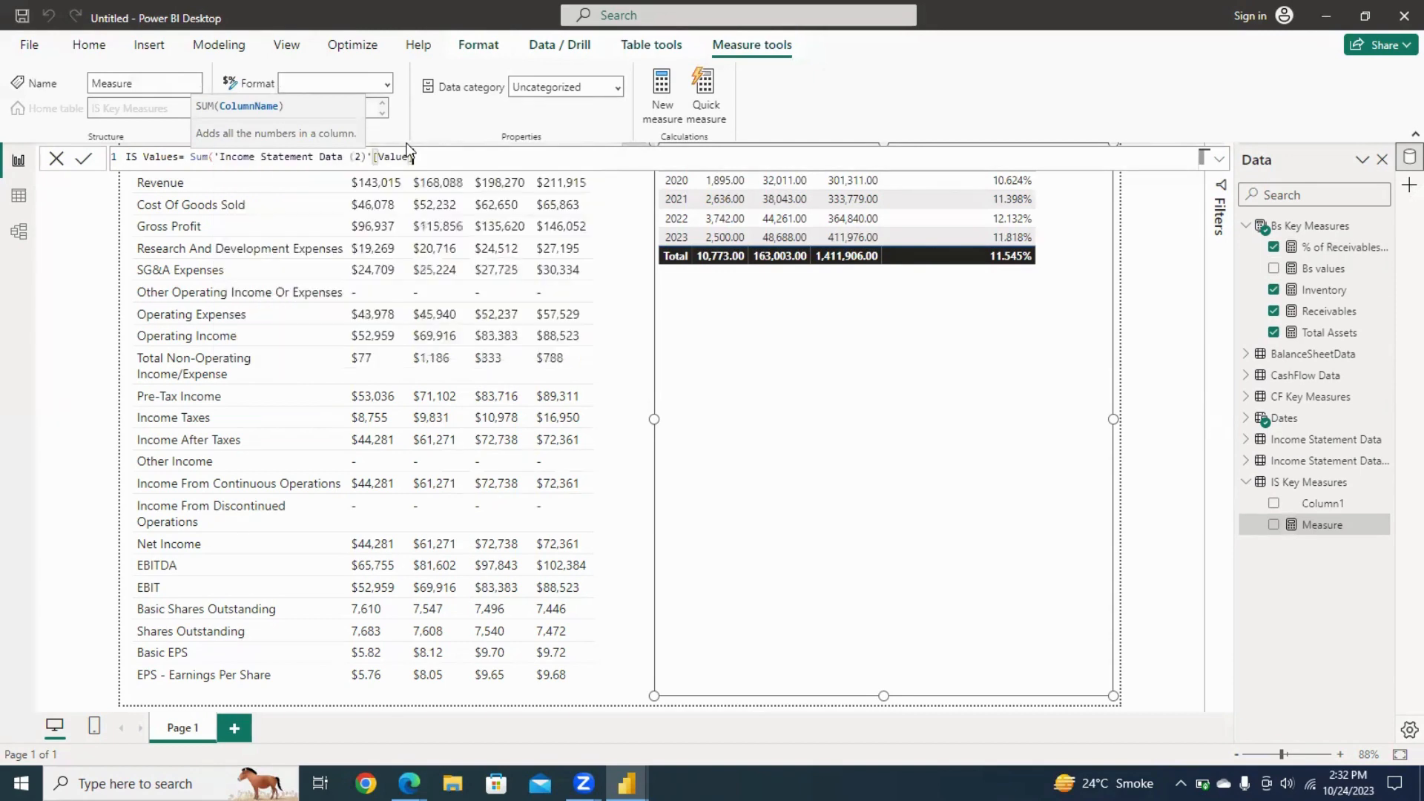
text())
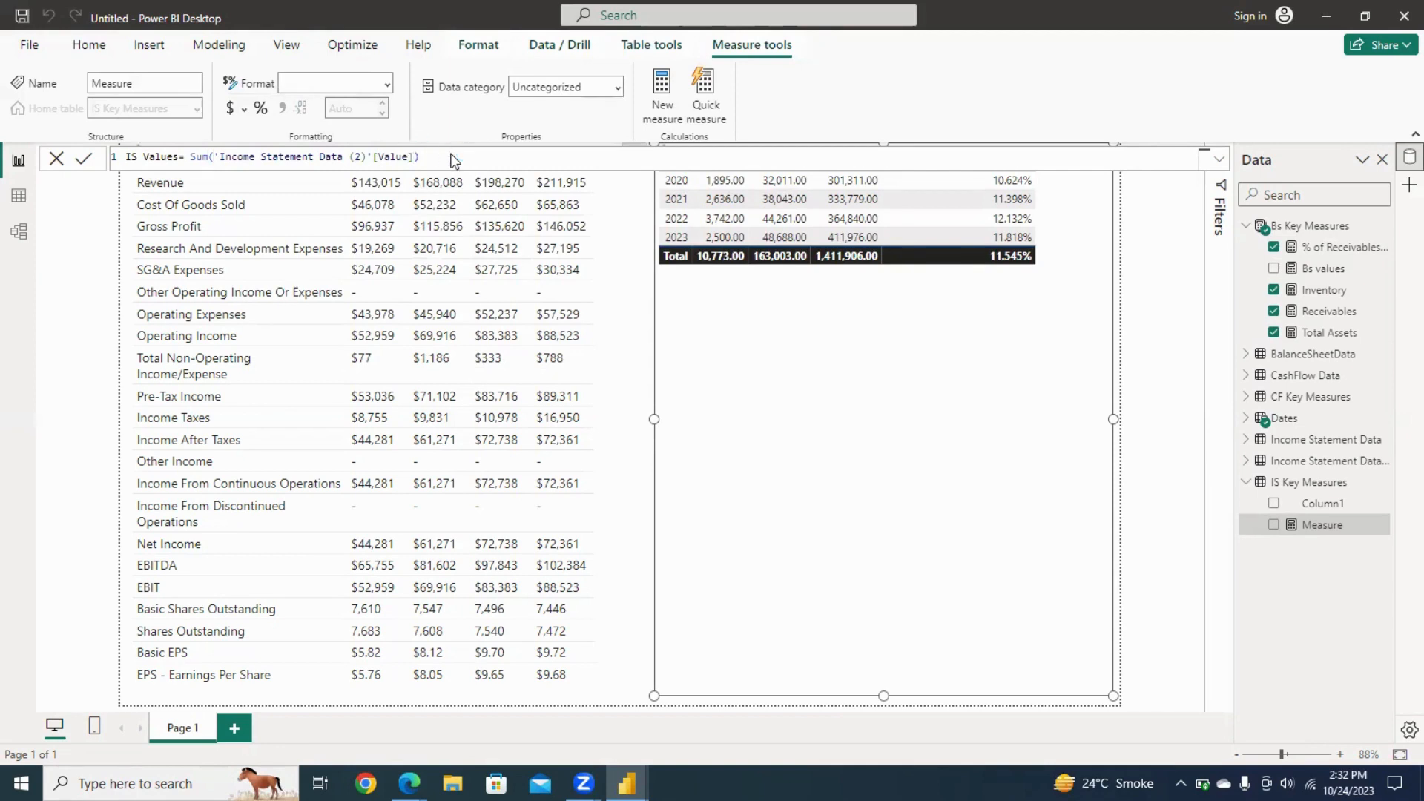
key(Return)
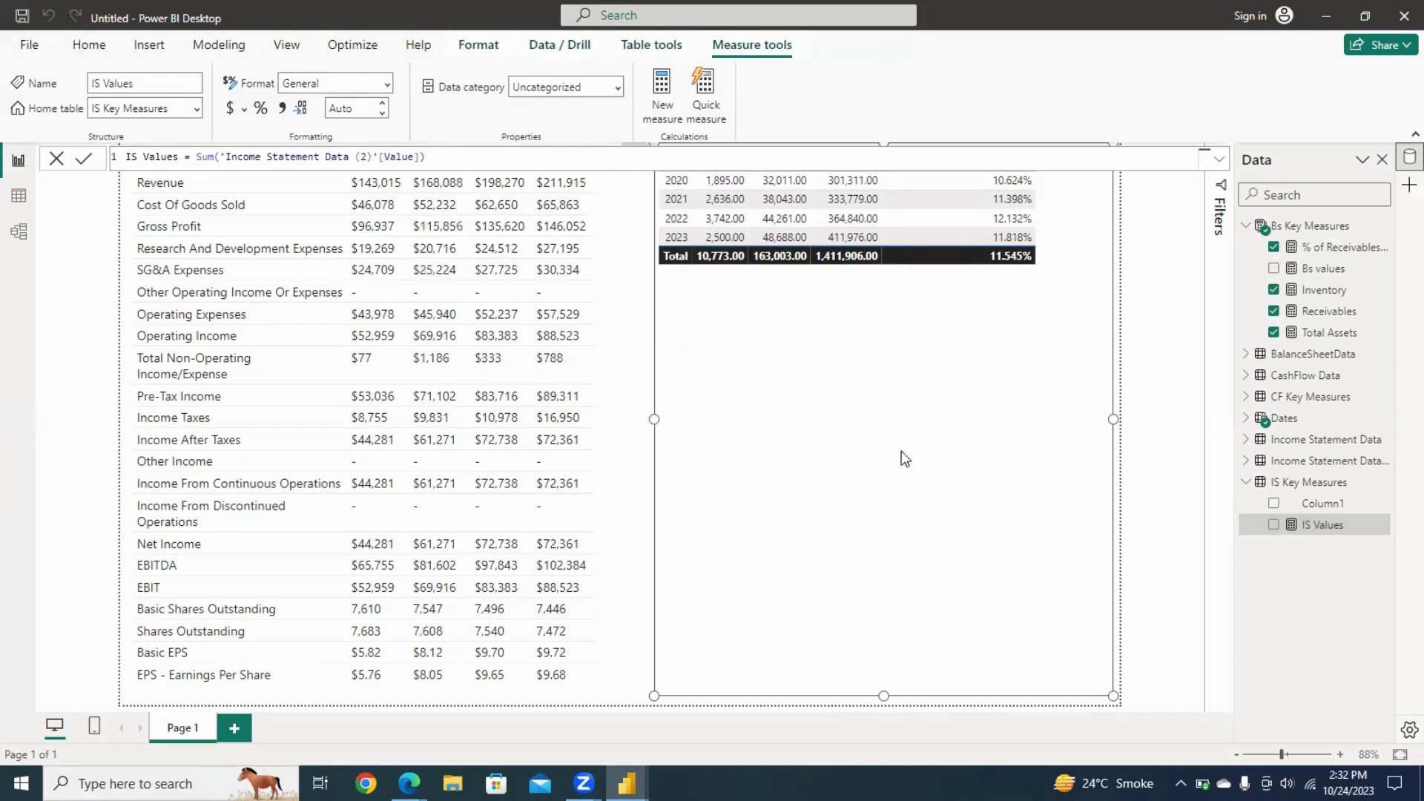
Create a measure in IS Key Measures named "Revenue" and begin its formula with CALCULATE and an opening parenthesis on separate lines.
click(1278, 487)
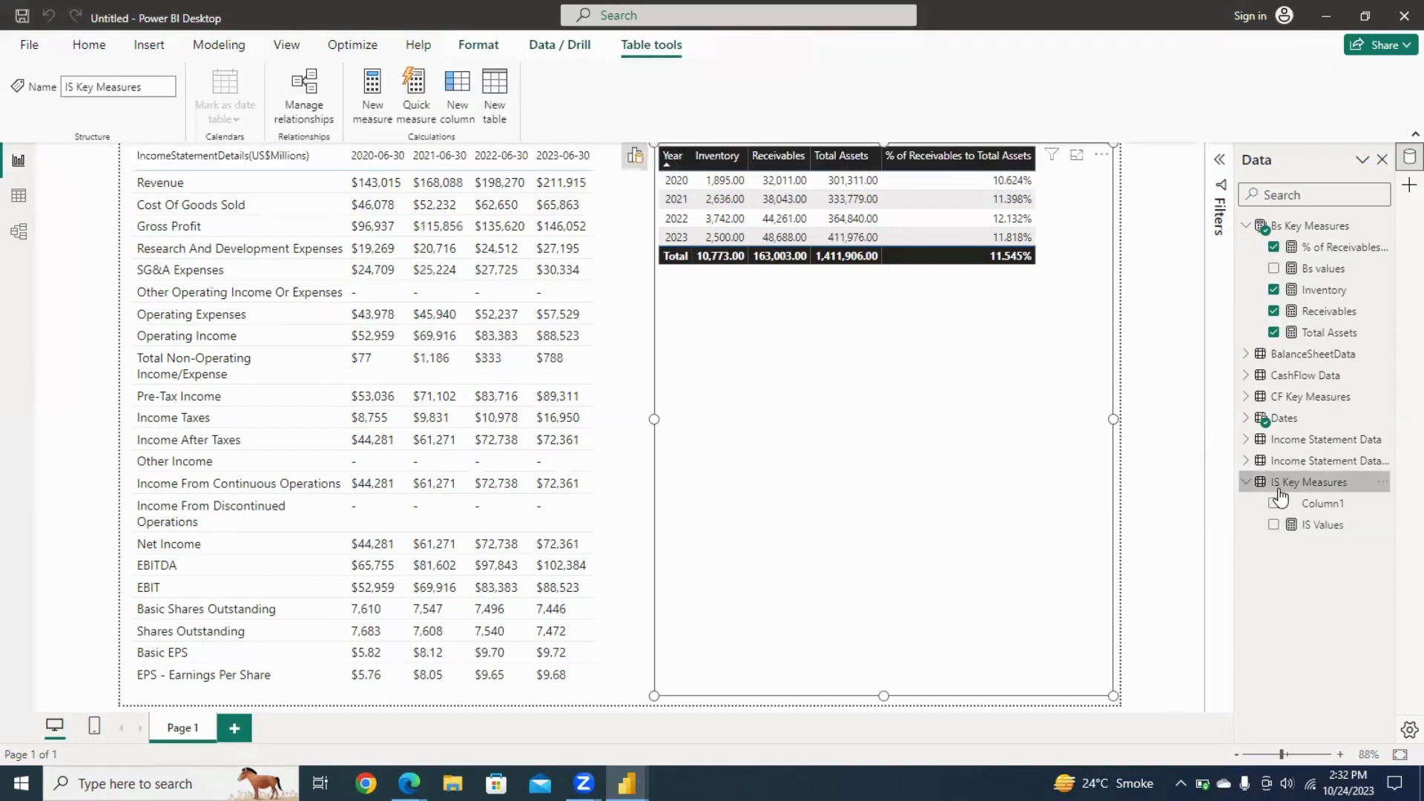
click(377, 96)
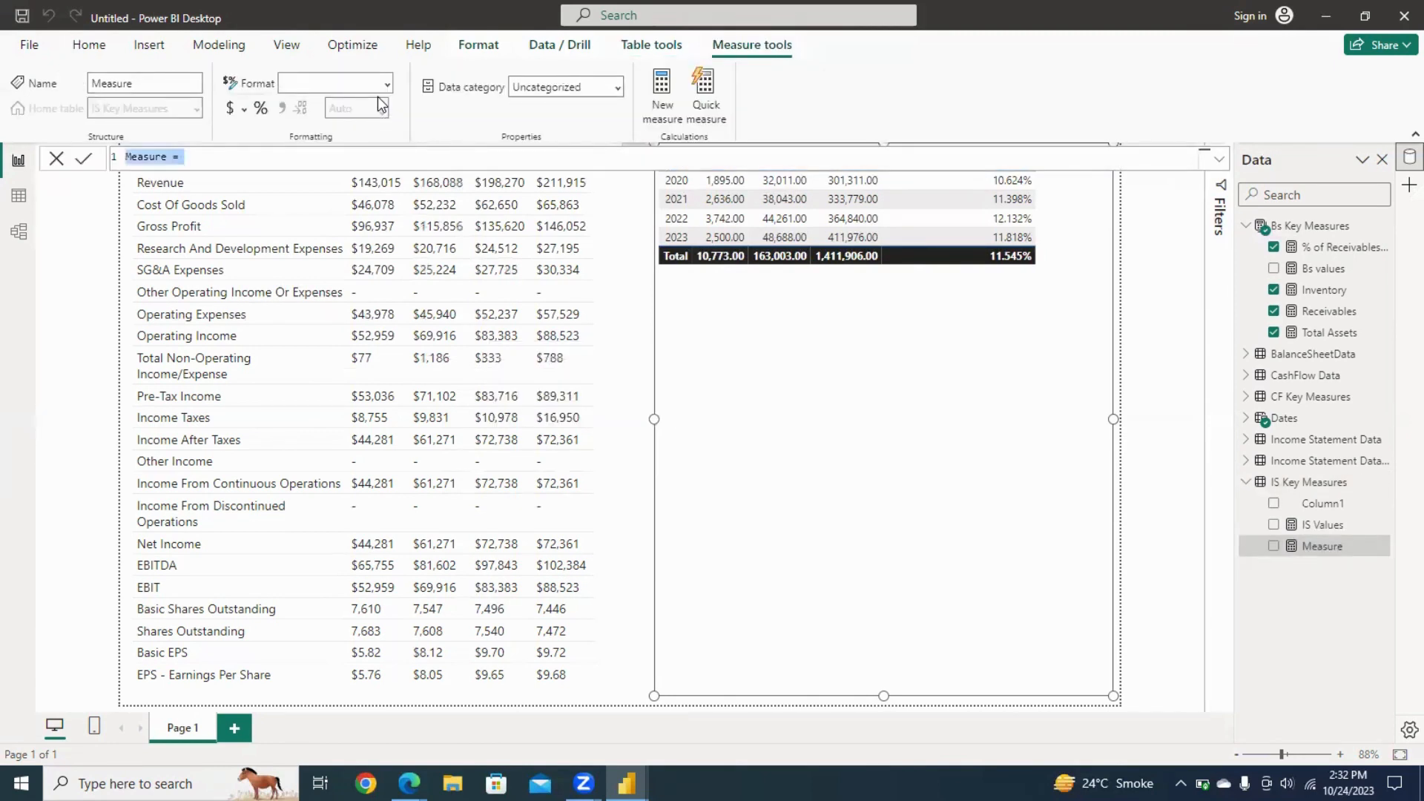
text(Reven)
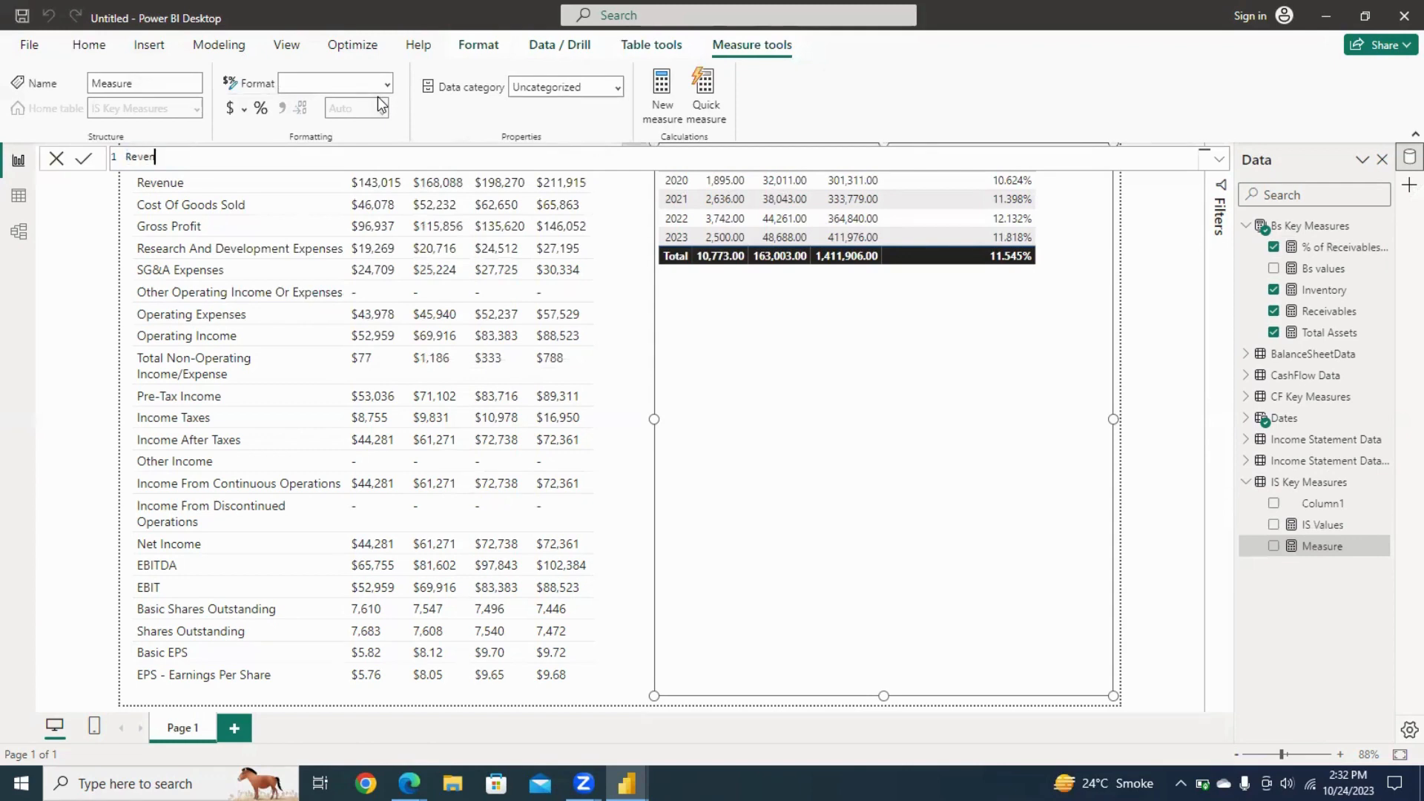
text(ue=)
key(shift+Return)
text(CALCULATE()
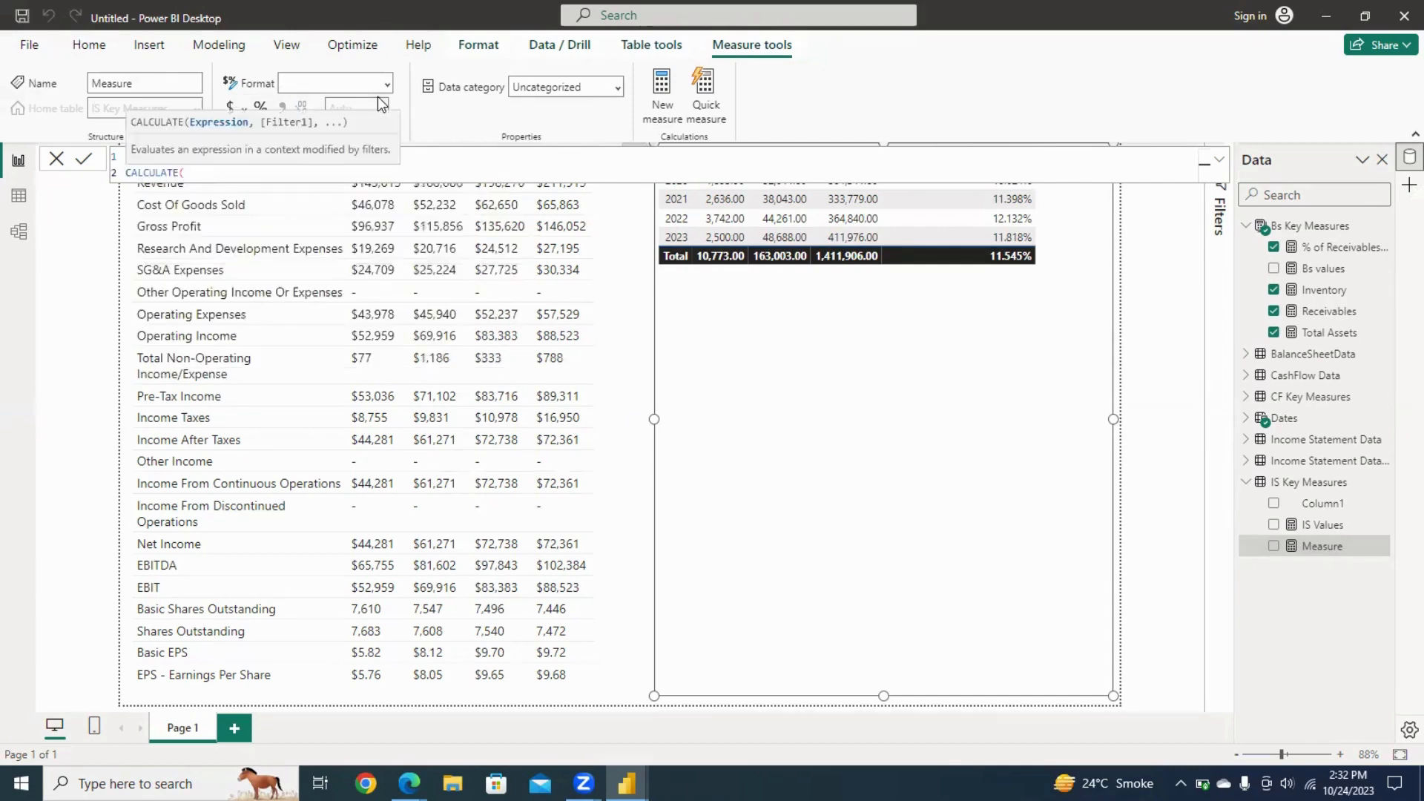
key(BackSpace)
key(shift+Return)
text(()
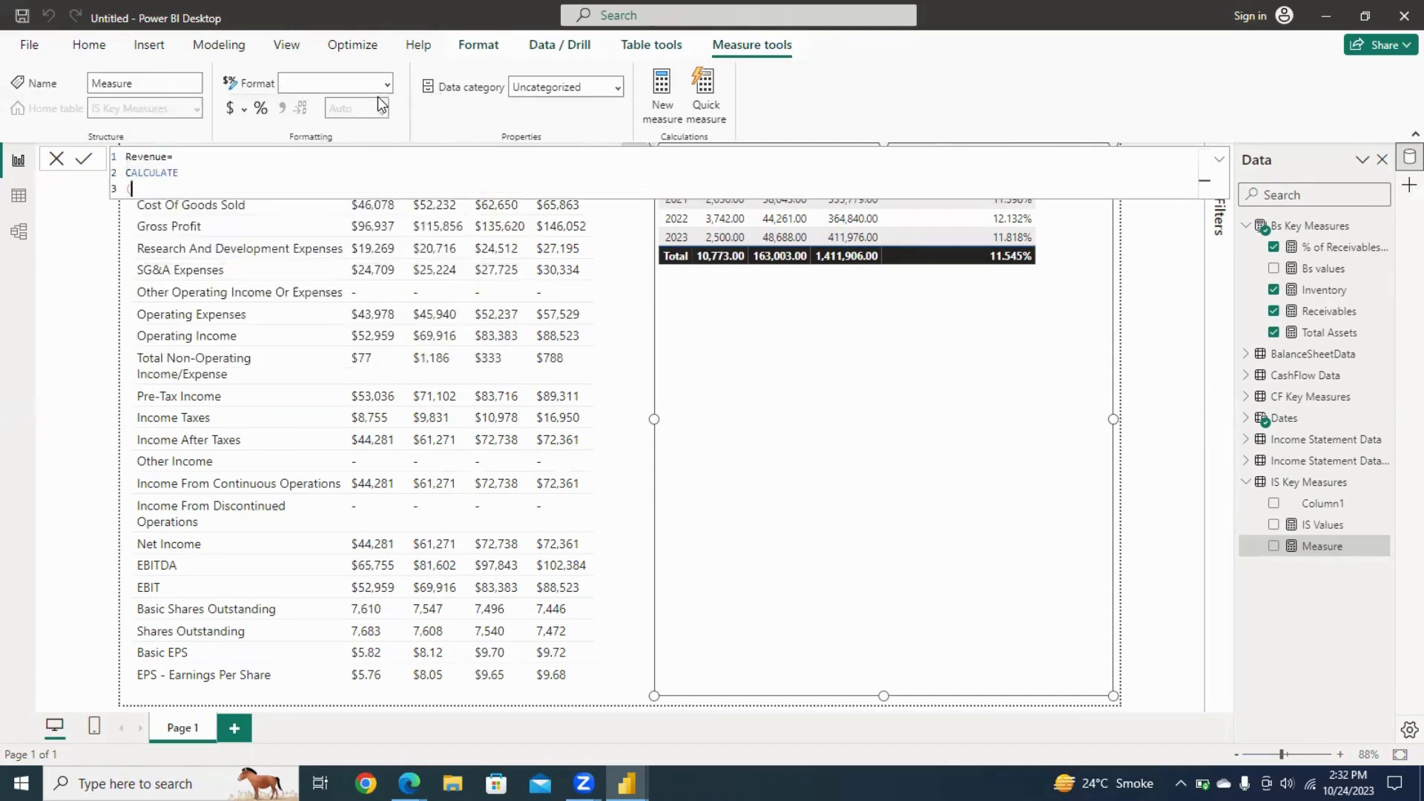
Enter the IS Values measure as the CALCULATE expression without its table prefix, followed by a comma and a new line.
text('IS Key Measures'[IS Values])
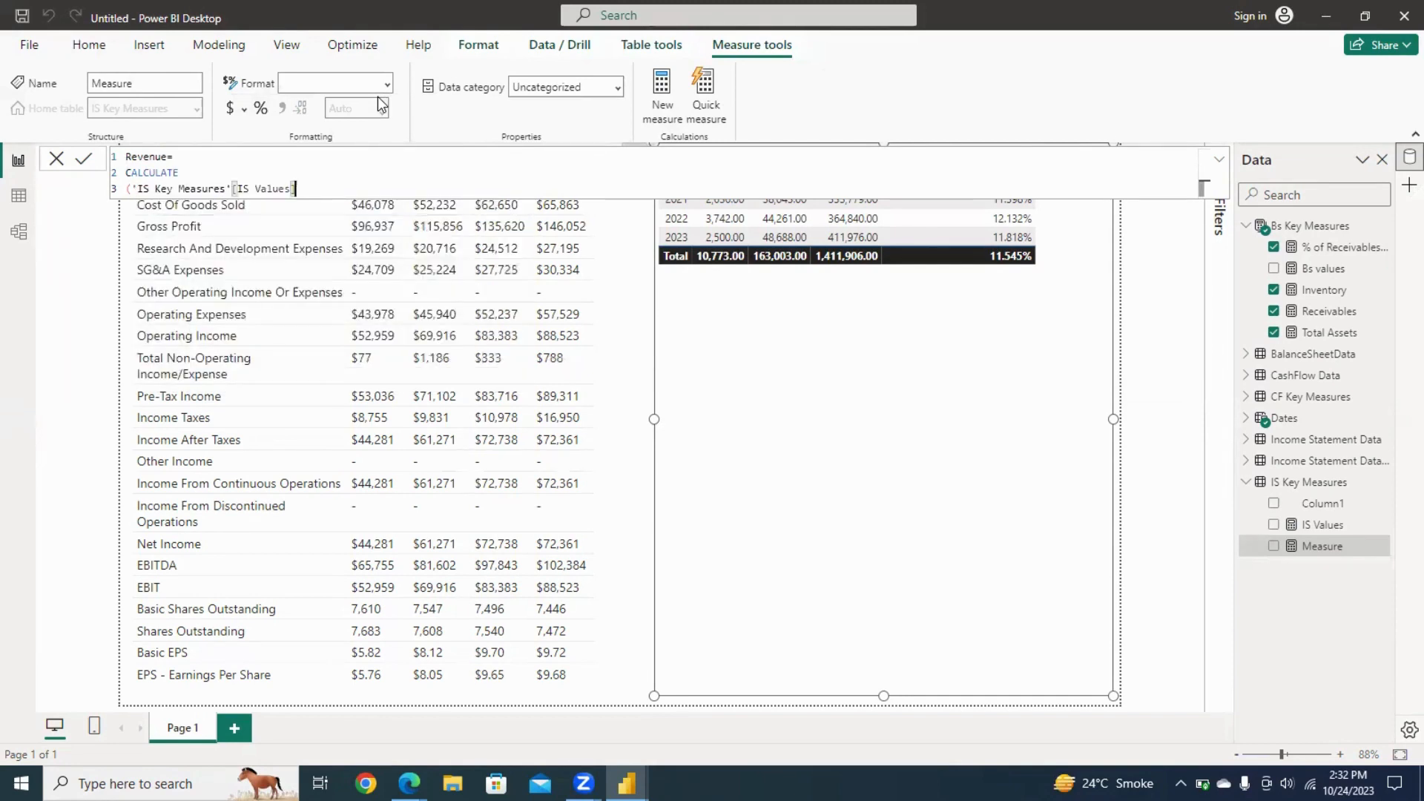
key(Left)
key(Left)
key(Left)
key(Left)
key(Left)
key(Left)
key(Left)
key(Left)
key(Left)
key(Left)
key(shift+Left)
key(shift+Left)
key(shift+Left)
key(shift+Left)
key(shift+Left)
key(shift+Left)
key(shift+Left)
key(shift+Left)
key(shift+Left)
key(shift+Left)
key(shift+Left)
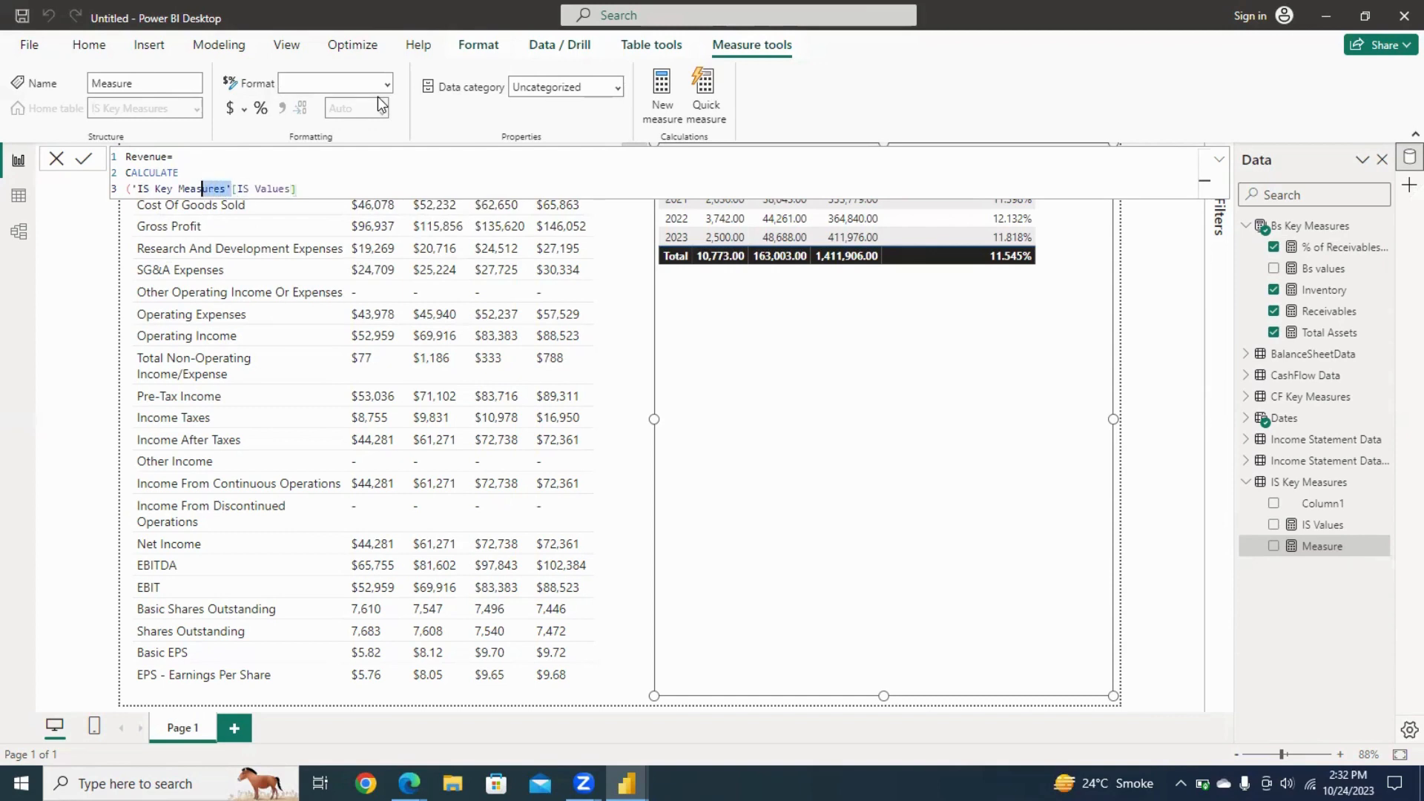
key(shift+Left)
key(shift+Left)
key(shift+Left)
key(shift+Left)
key(shift+Left)
key(shift+Left)
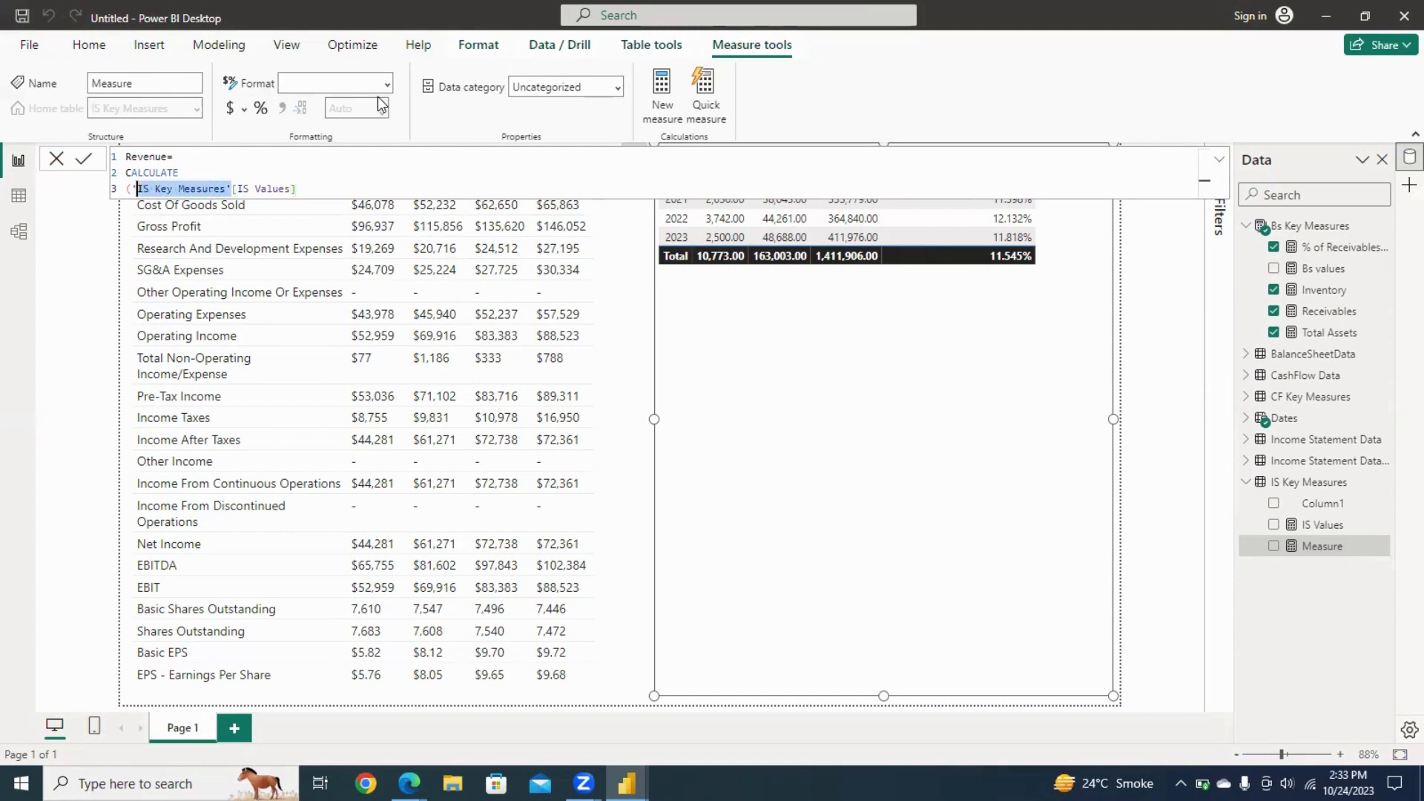
key(BackSpace)
key(Right)
key(Right)
key(Right)
key(Right)
key(Right)
key(Right)
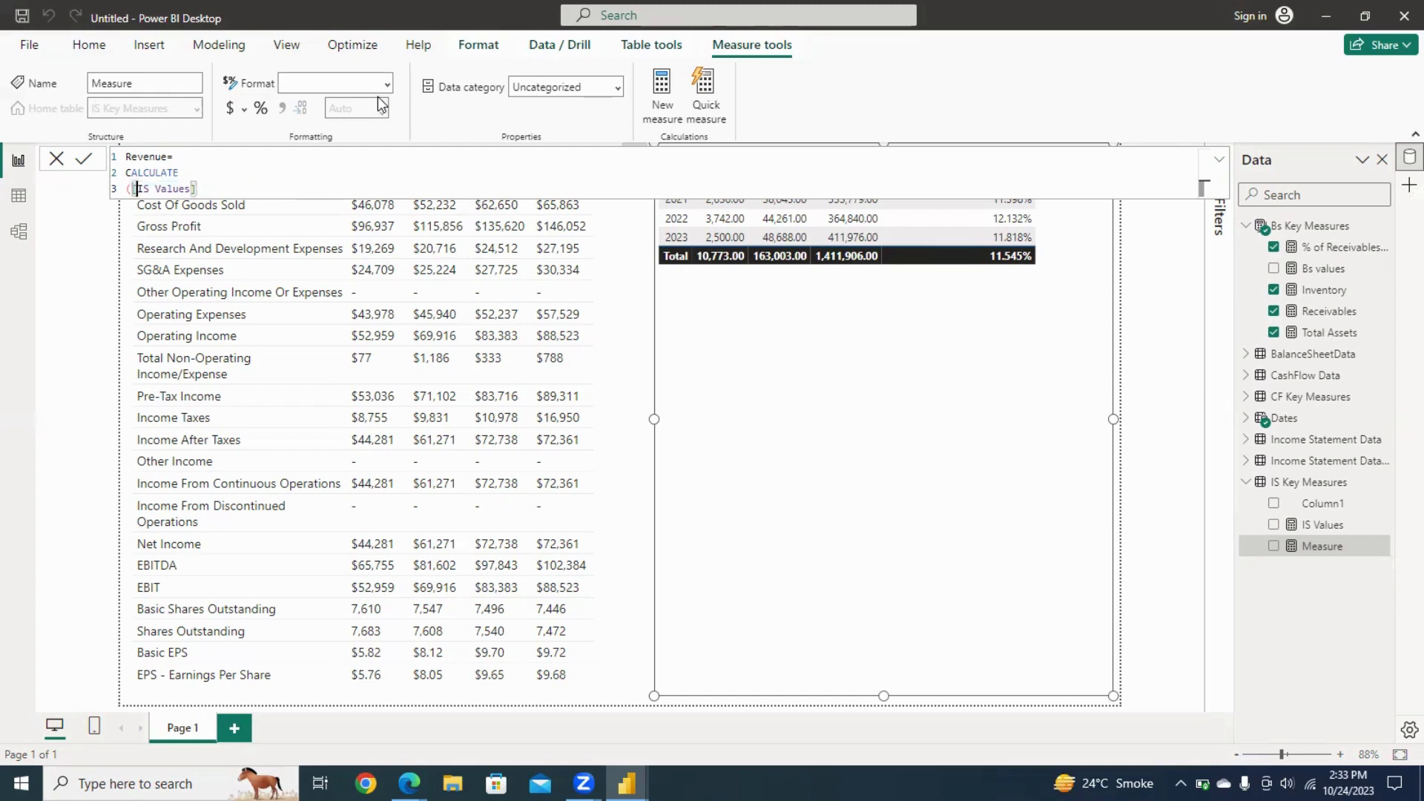
key(Right)
key(Right)
key(Right)
key(Right)
key(Right)
text(,)
key(shift+Return)
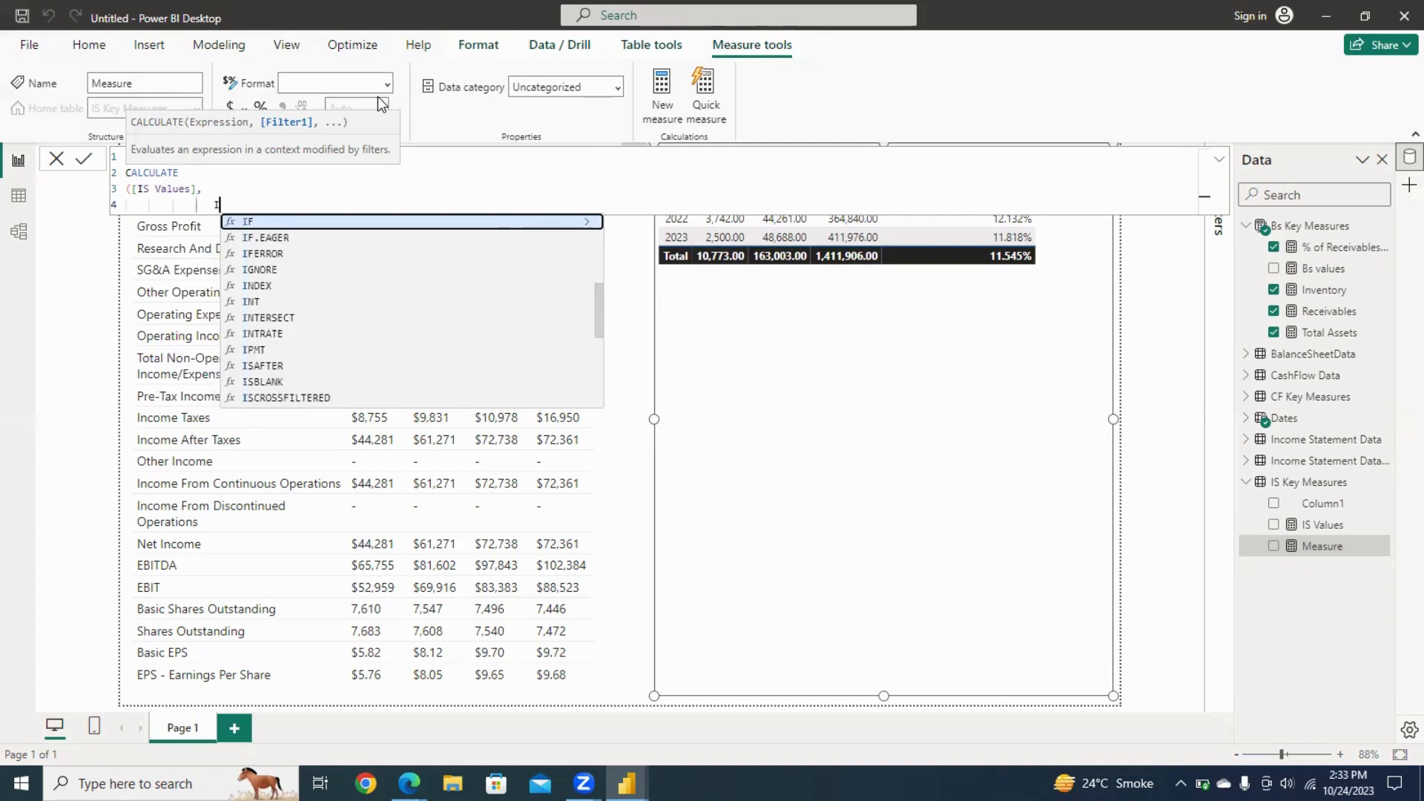
Complete the Revenue formula with the filter 'Income Statement Data (2)'[IncomeStatementDetails(US$Millions)]="Revenue" and commit it.
text(INCOME)
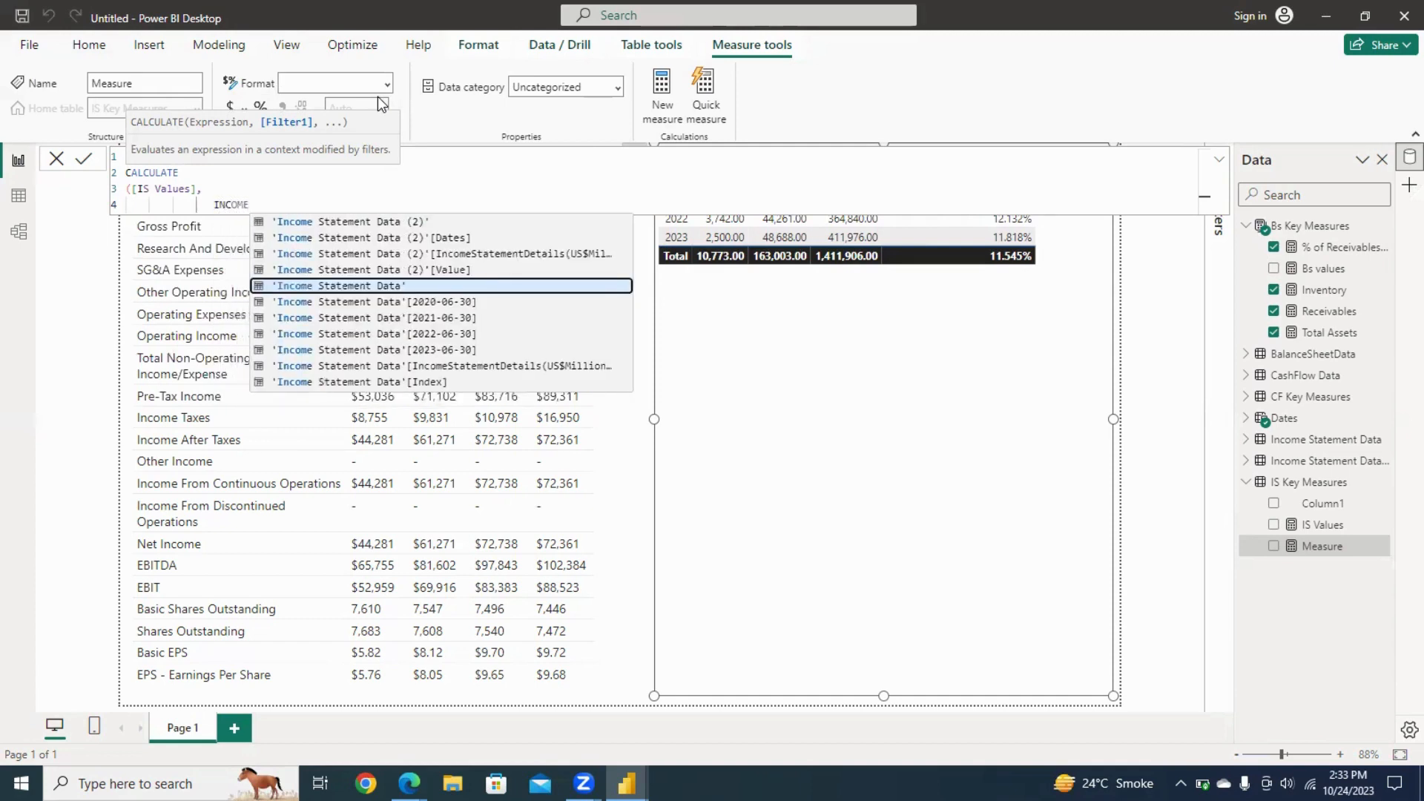
key(Up)
key(Up)
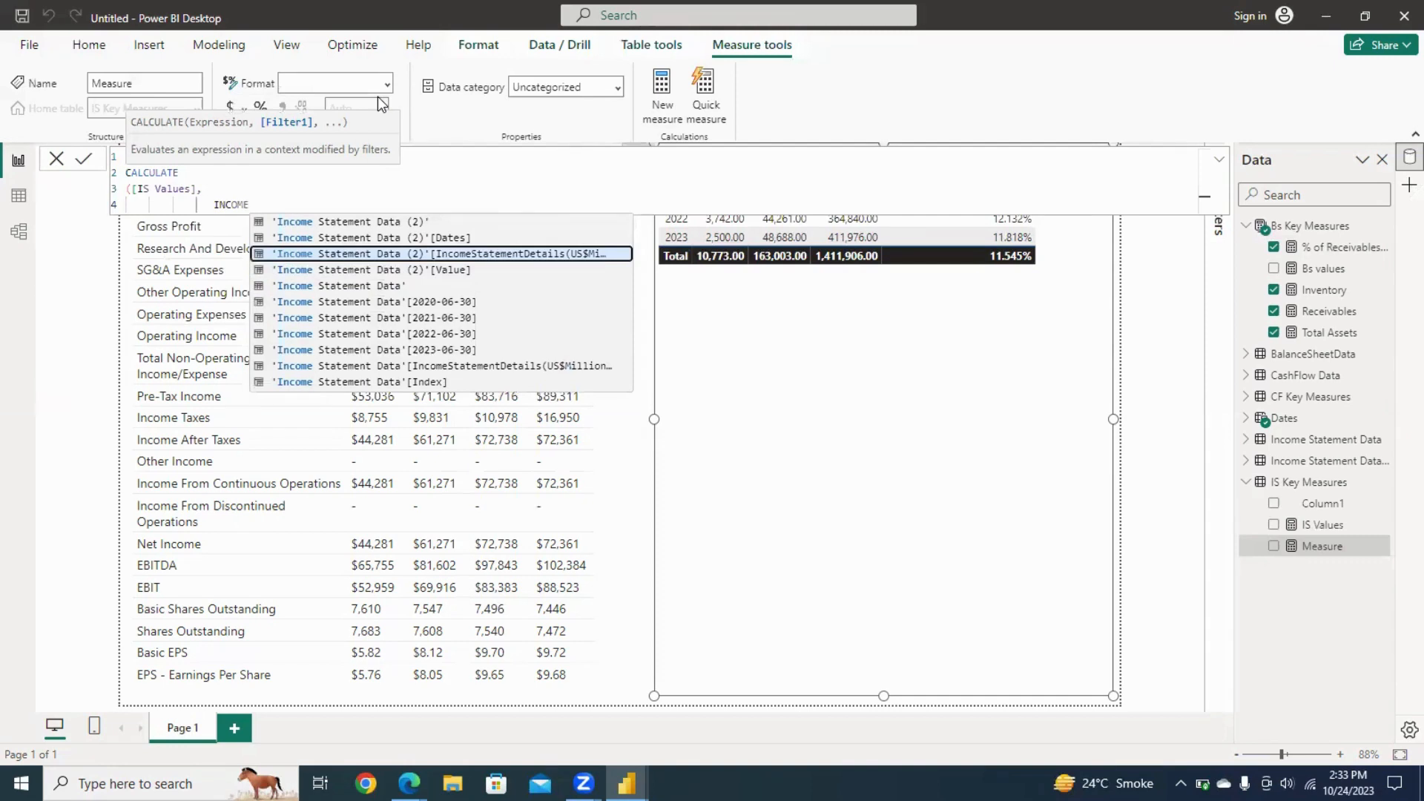
key(Tab)
text(=)
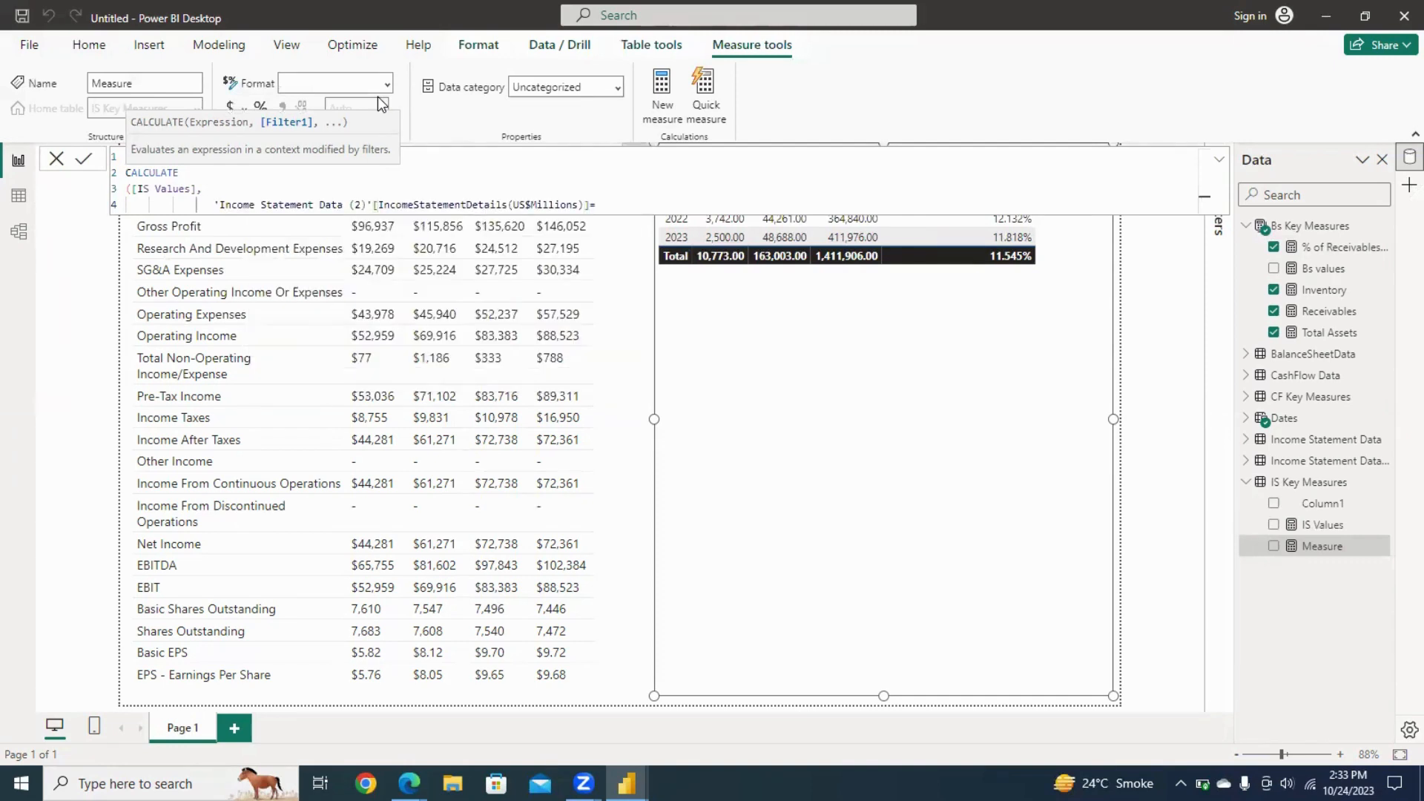
text("rEVENUE)
key(BackSpace)
key(BackSpace)
key(BackSpace)
key(BackSpace)
key(BackSpace)
key(BackSpace)
key(BackSpace)
text(Revenue")
key(shift+Return)
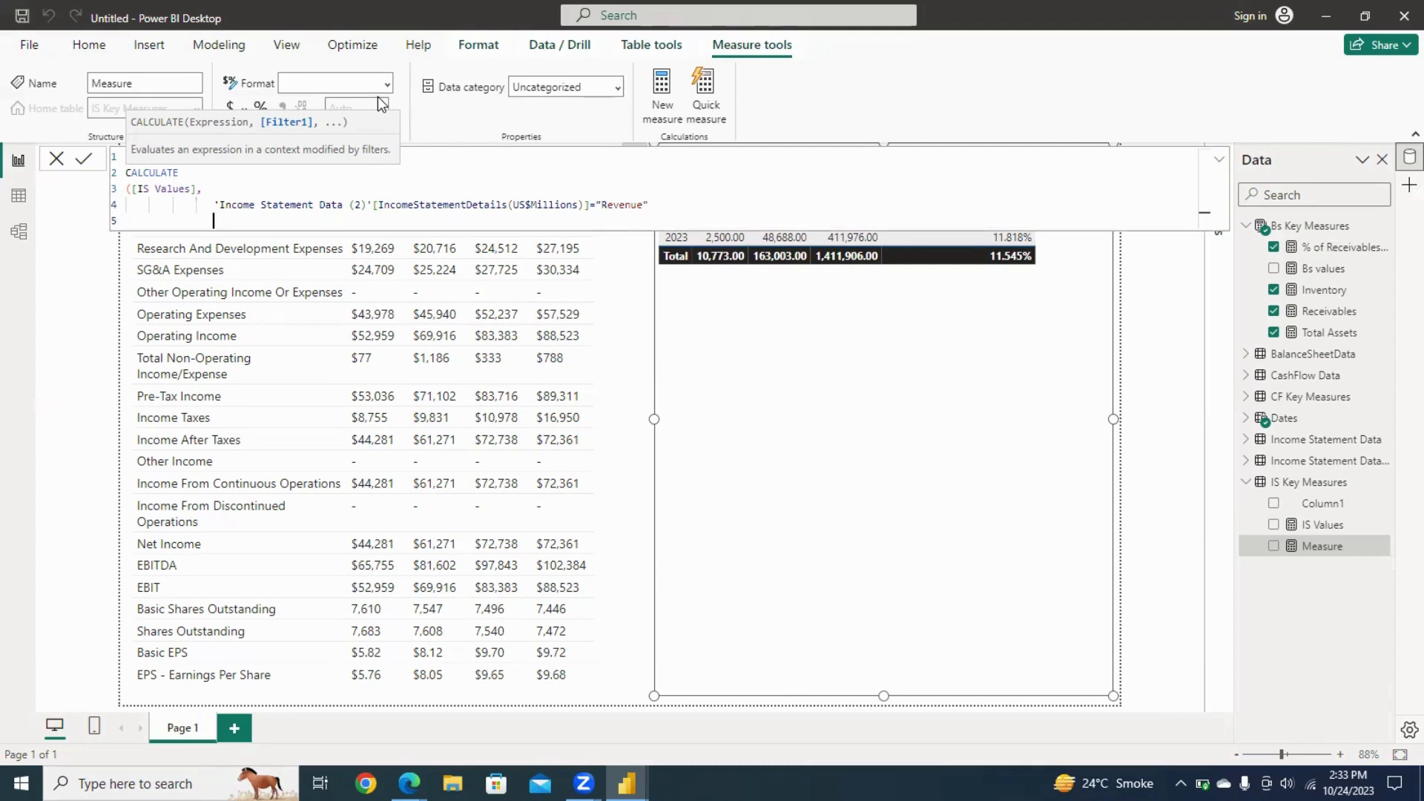
text())
key(Return)
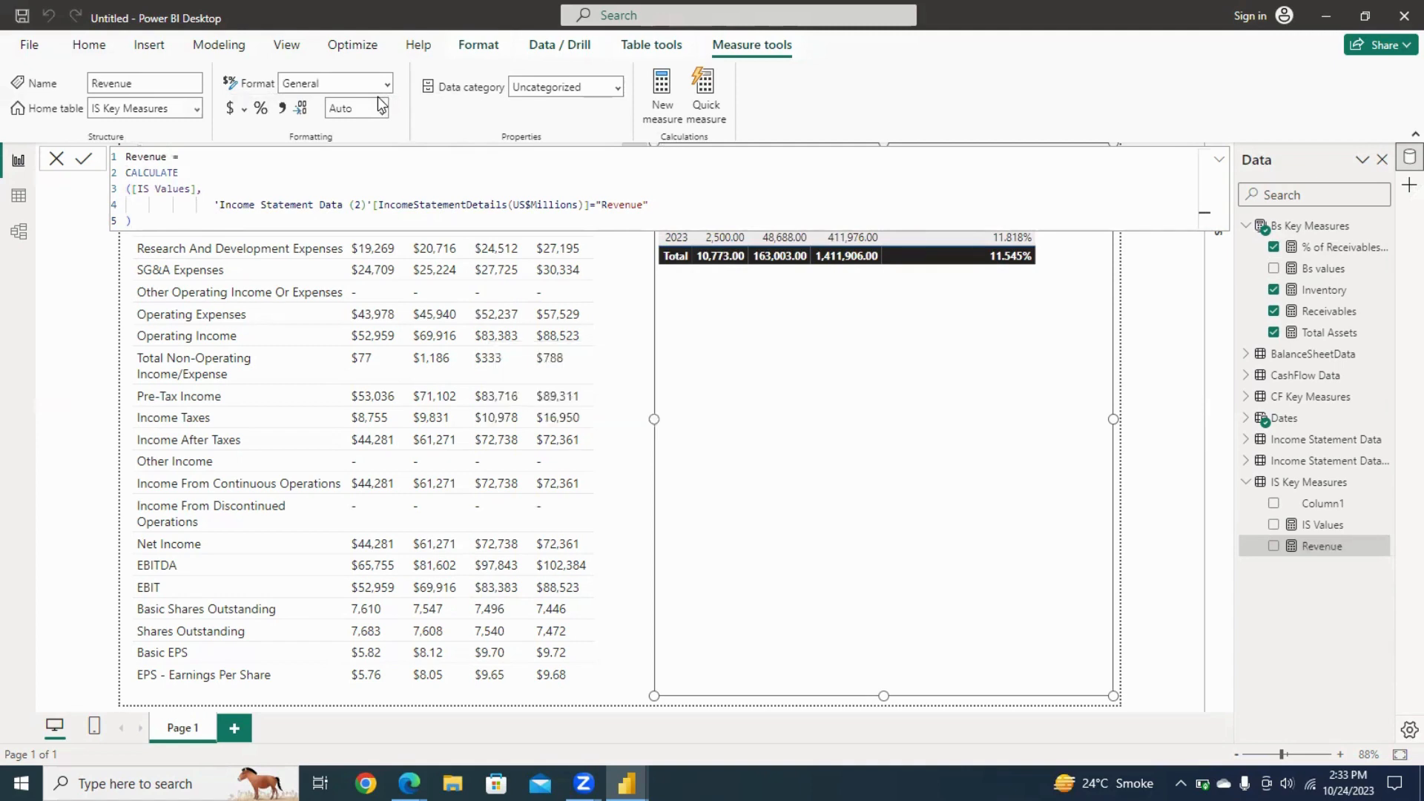
Copy the Revenue formula into a new IS Key Measures measure and replace its filter text with "Cost of Goods Sold".
click(377, 226)
key(ctrl+a)
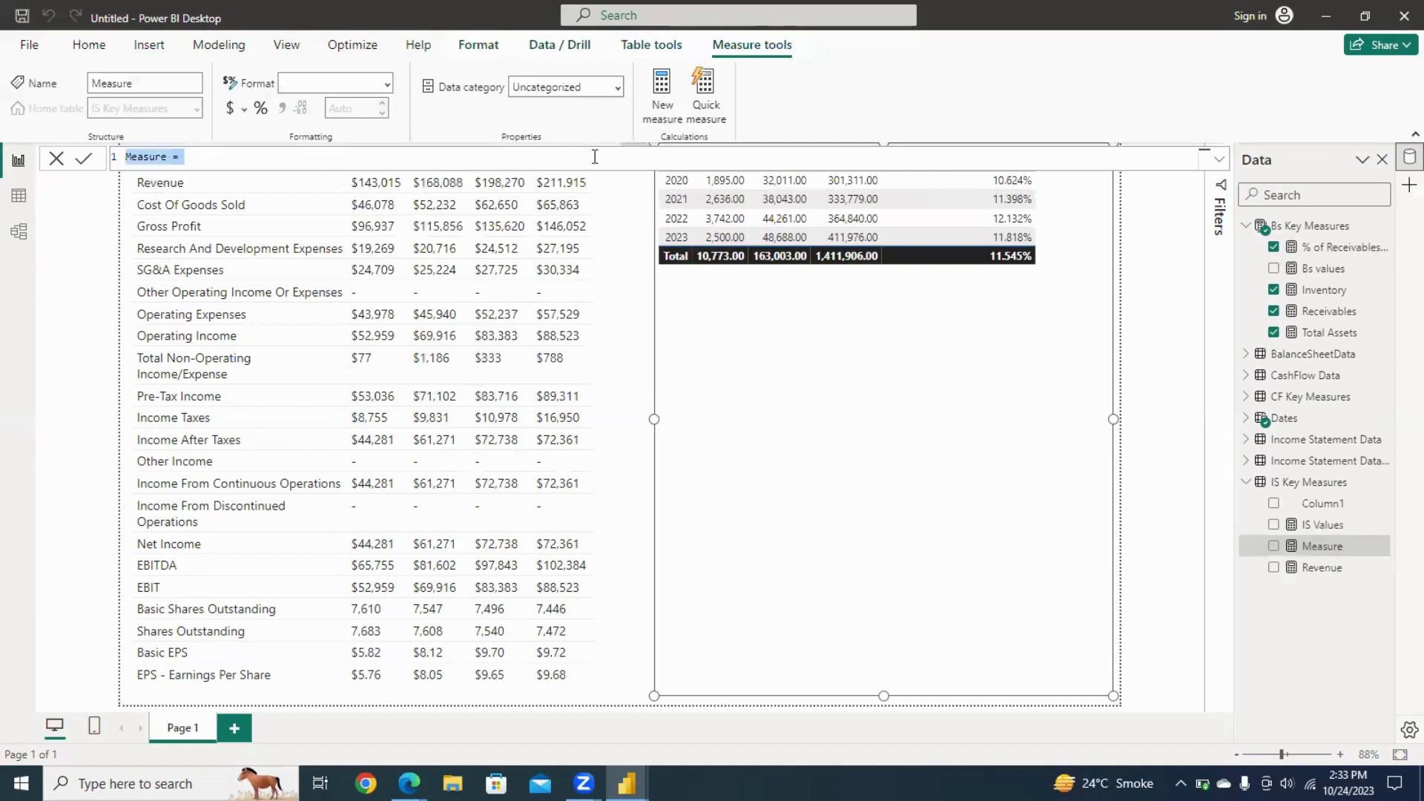
text(Revenue = CALCULATE ([IS Values], 				'Income Statement Data (2)'[IncomeStatementDetails(US$Millions)]="Revenue" ))
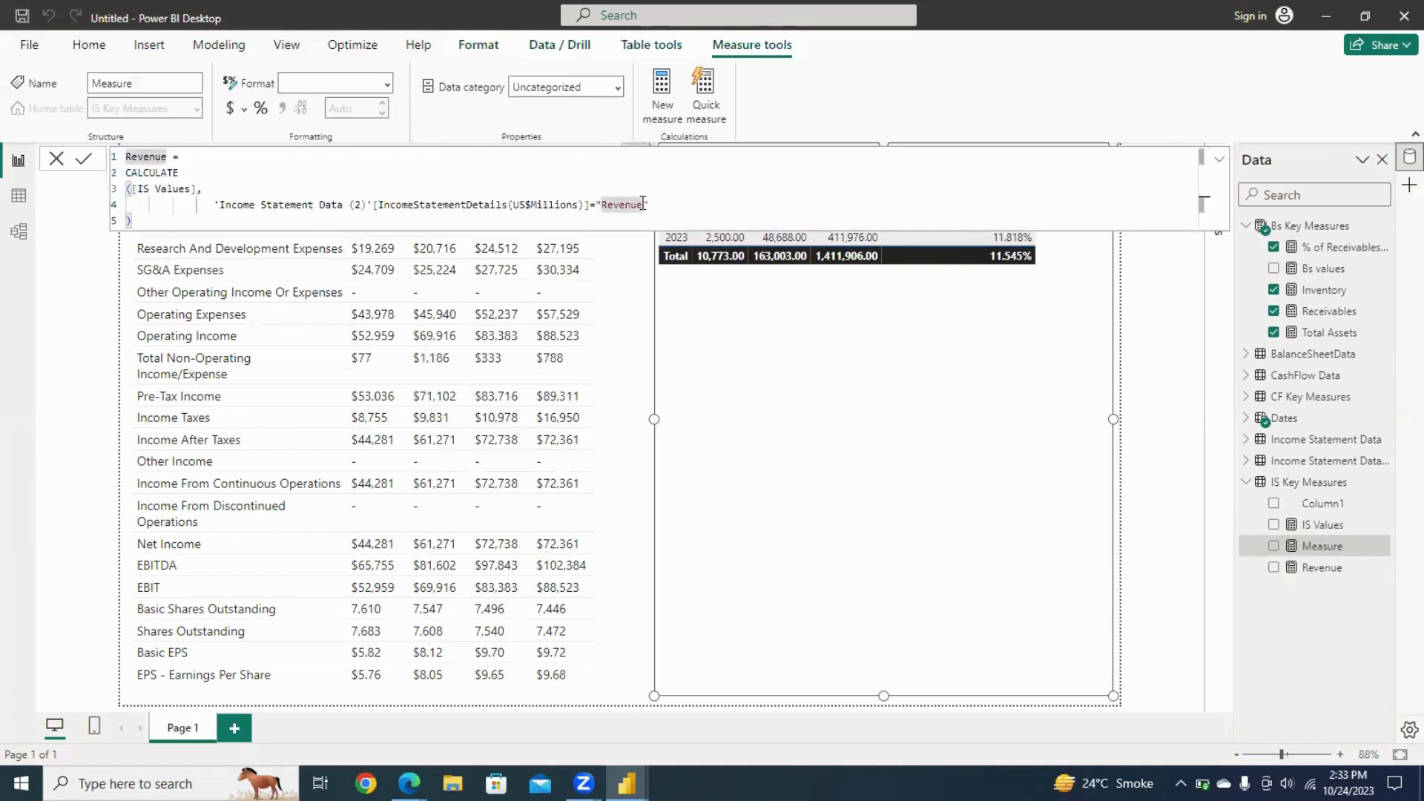
key(BackSpace)
key(BackSpace)
key(BackSpace)
key(BackSpace)
key(BackSpace)
key(BackSpace)
key(BackSpace)
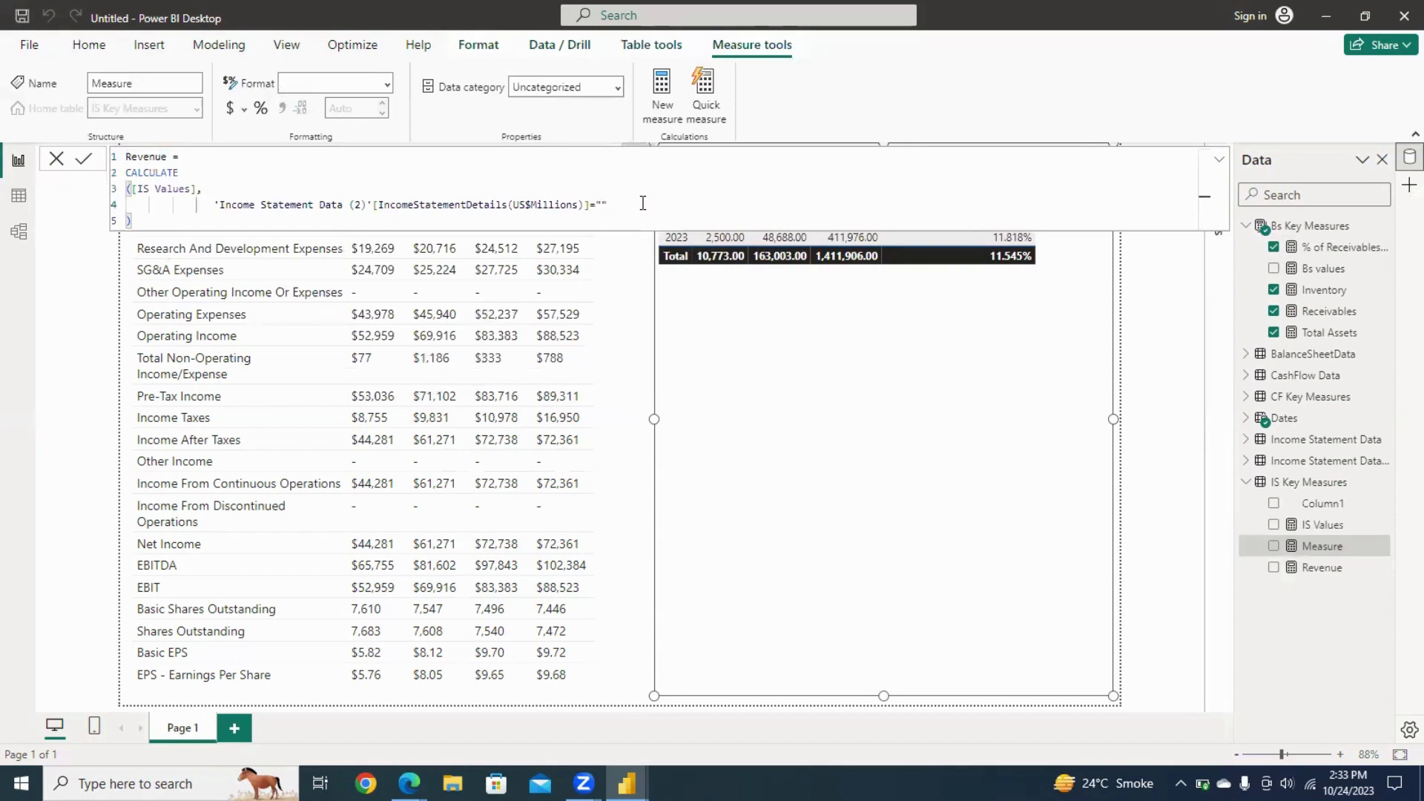
text(Cost of Goods Sold)
Name the copied measure "COGS", commit it, and check its filter text against the income statement row label.
key(Up)
key(Up)
key(Up)
key(BackSpace)
key(BackSpace)
key(BackSpace)
key(BackSpace)
key(BackSpace)
key(BackSpace)
key(BackSpace)
key(BackSpace)
key(BackSpace)
key(BackSpace)
text(COGS=)
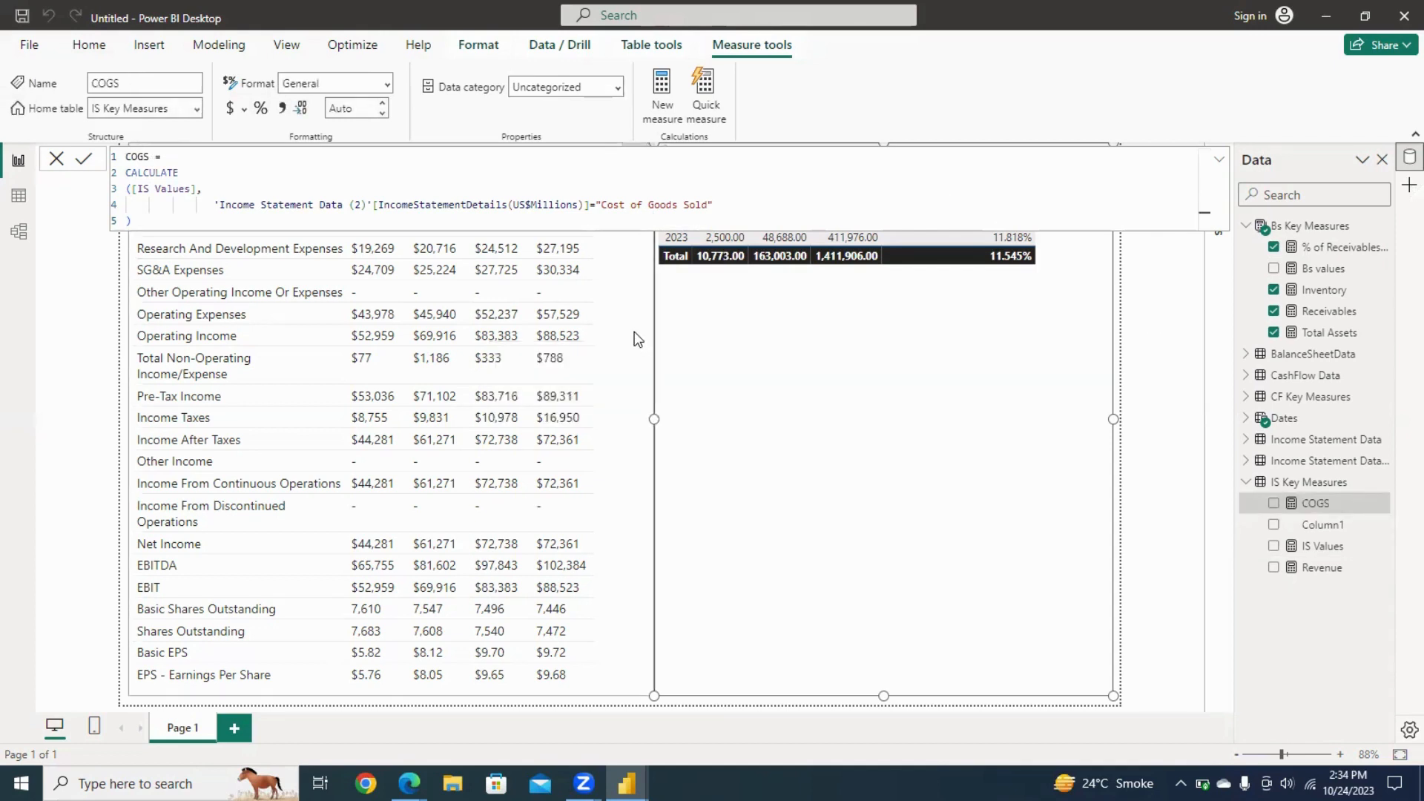
click(637, 339)
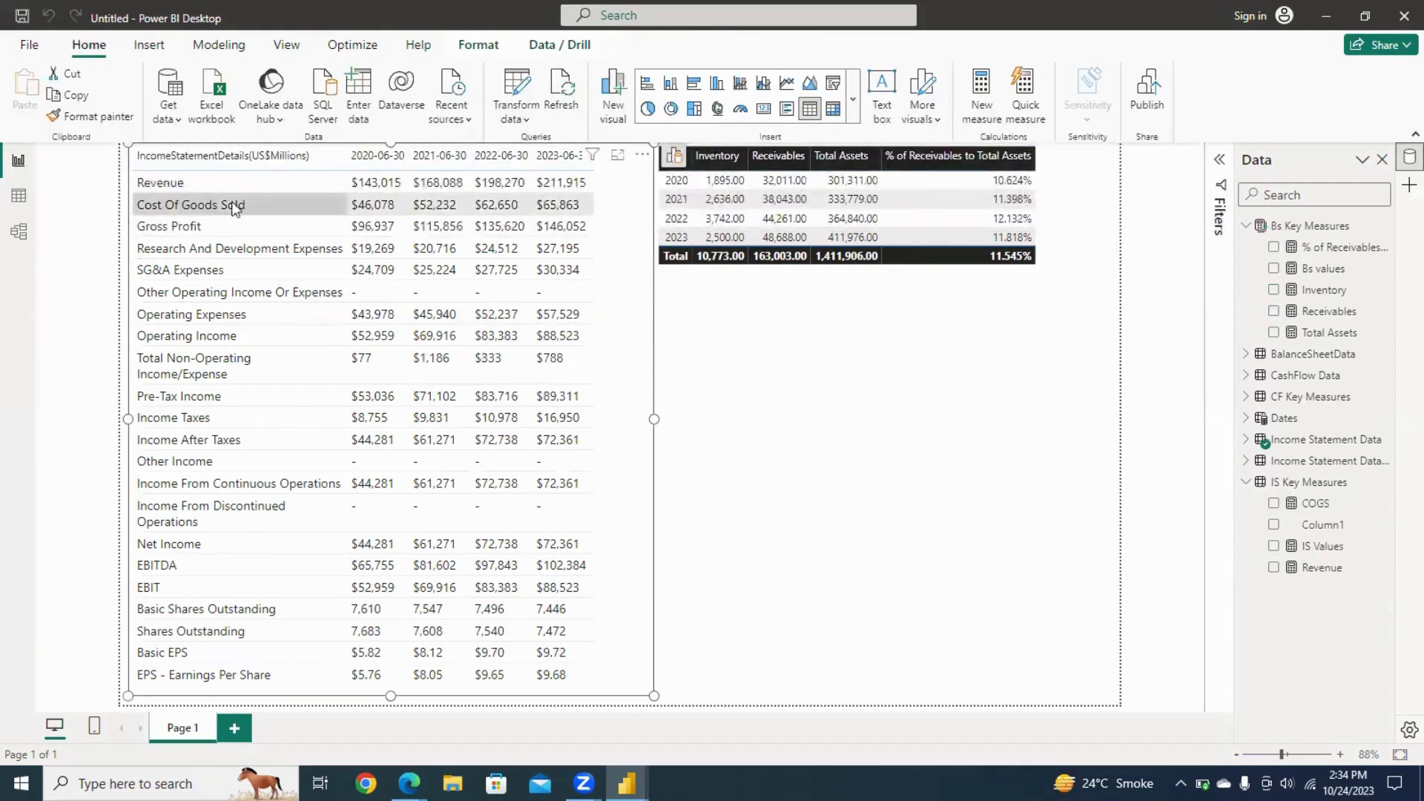
click(1313, 504)
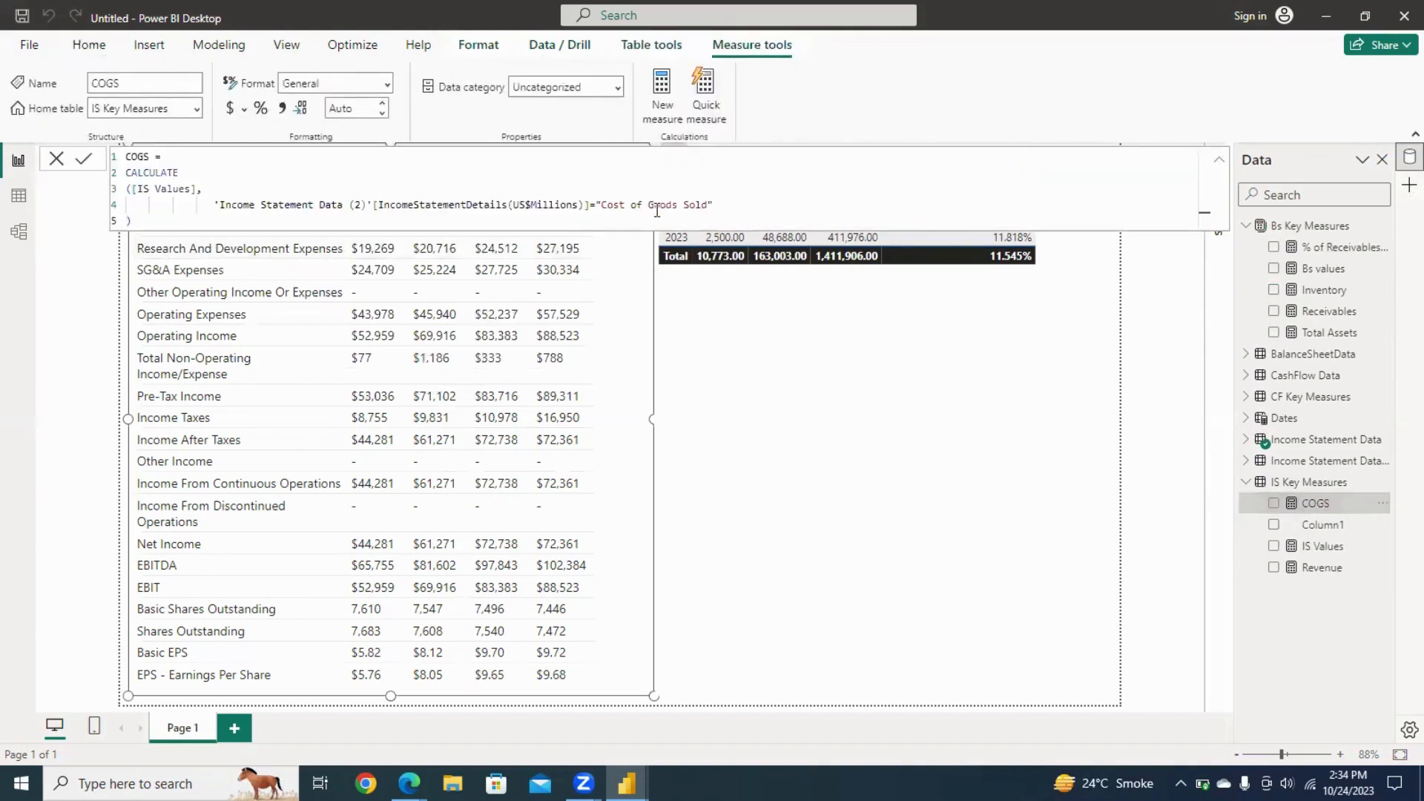
Shrink the yearly balance sheet table to the lower part of the page and place a duplicate directly above it.
click(769, 371)
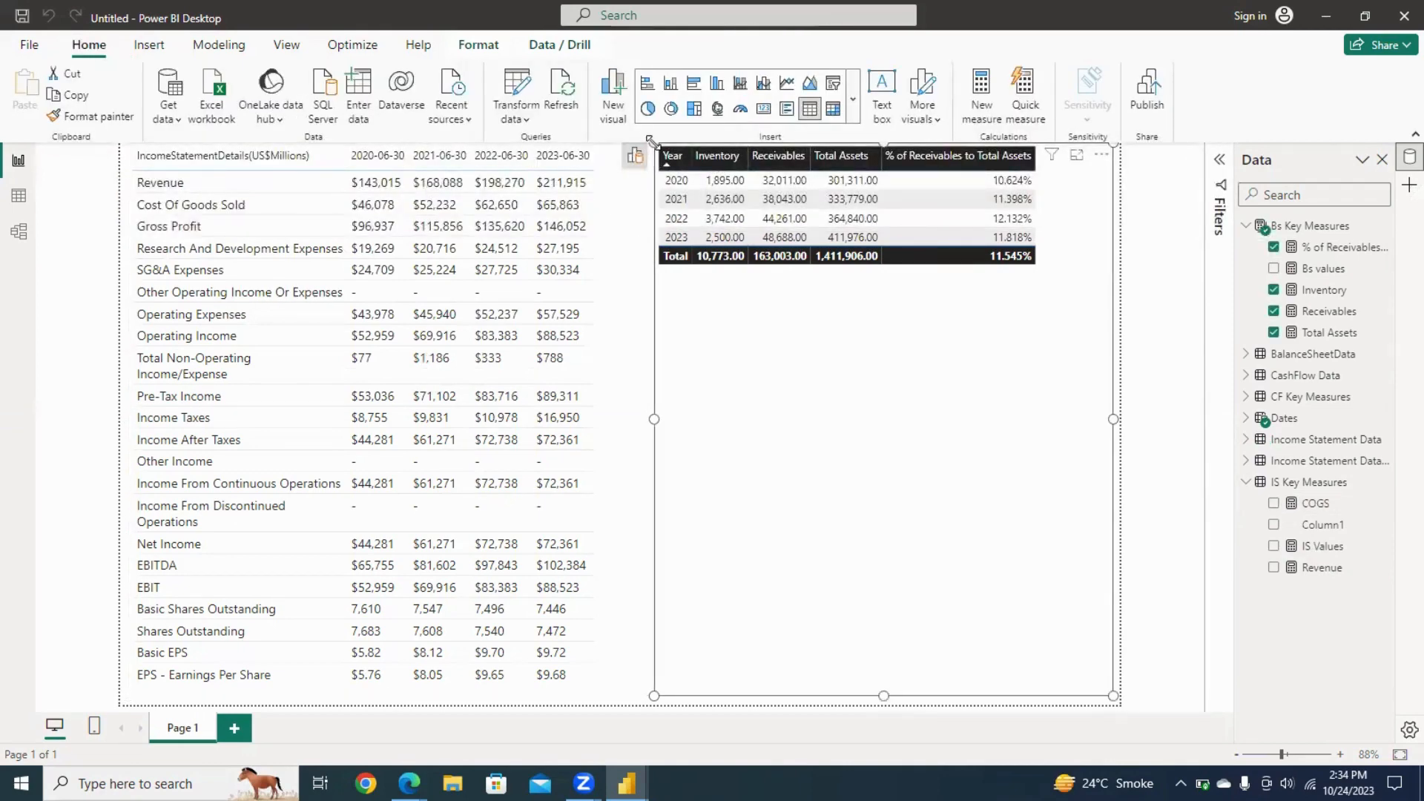
drag(653, 144, 668, 562)
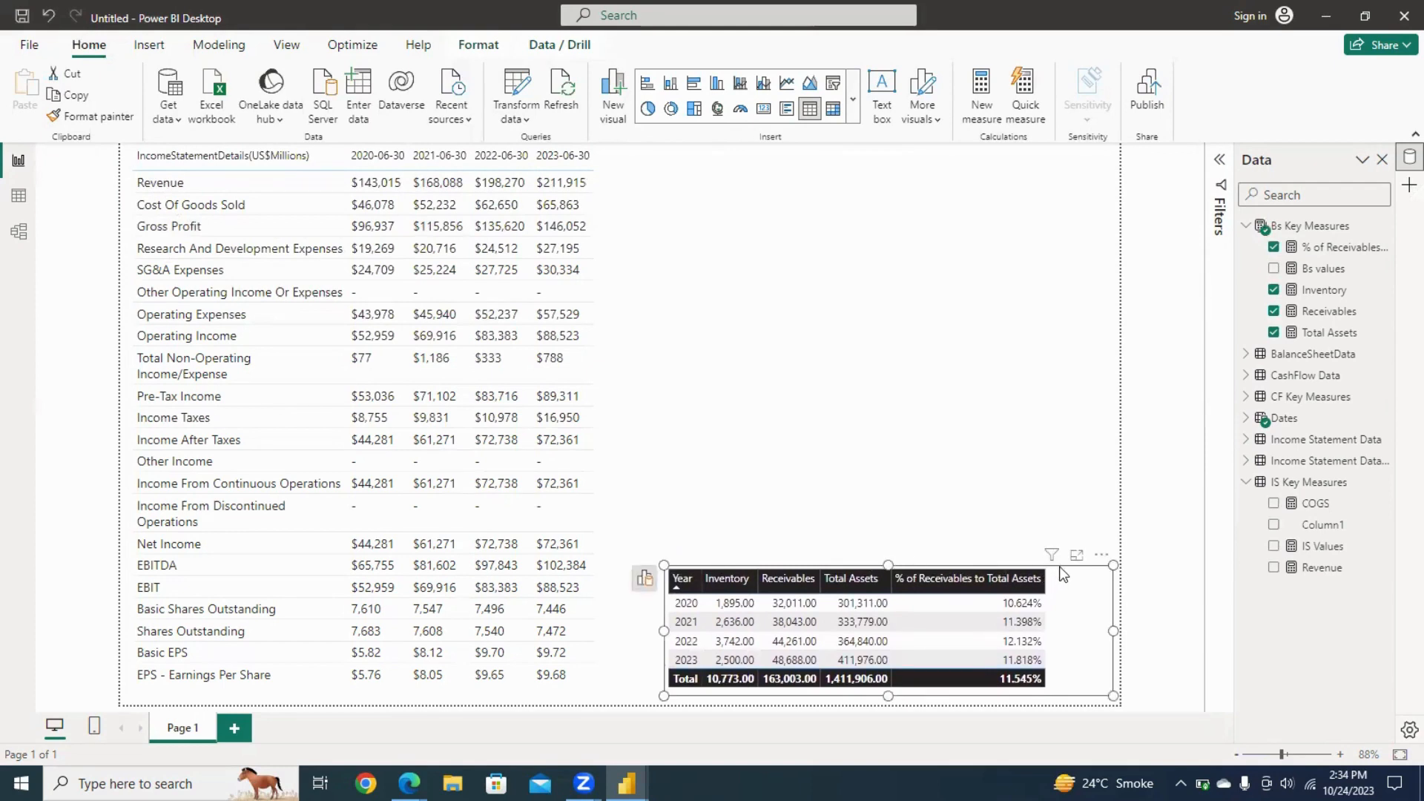
key(ctrl+c)
key(ctrl+v)
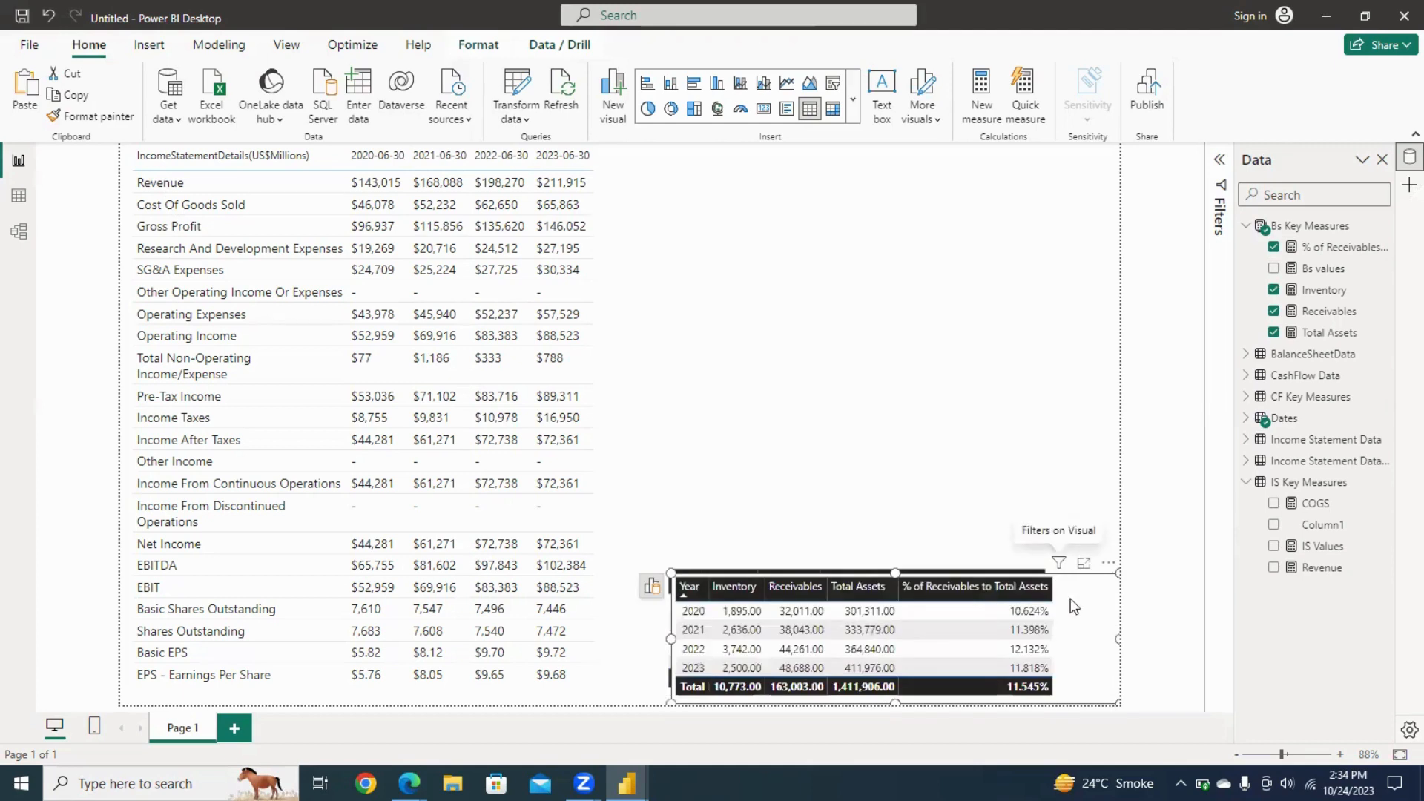
drag(1083, 610, 1148, 454)
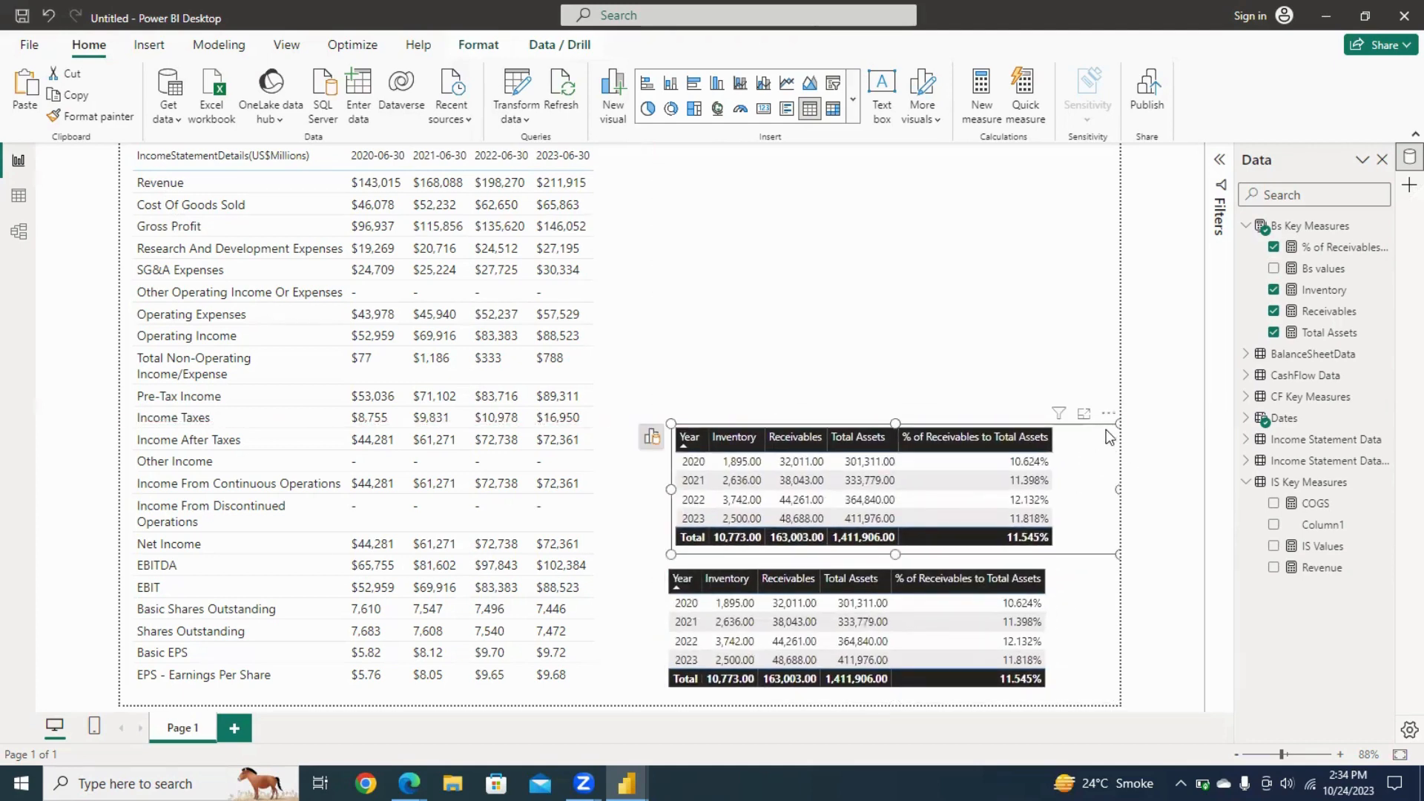
Remove Inventory, Receivables, Total Assets and % of Receivables to Total Assets from the duplicated table, keeping only the year.
click(650, 444)
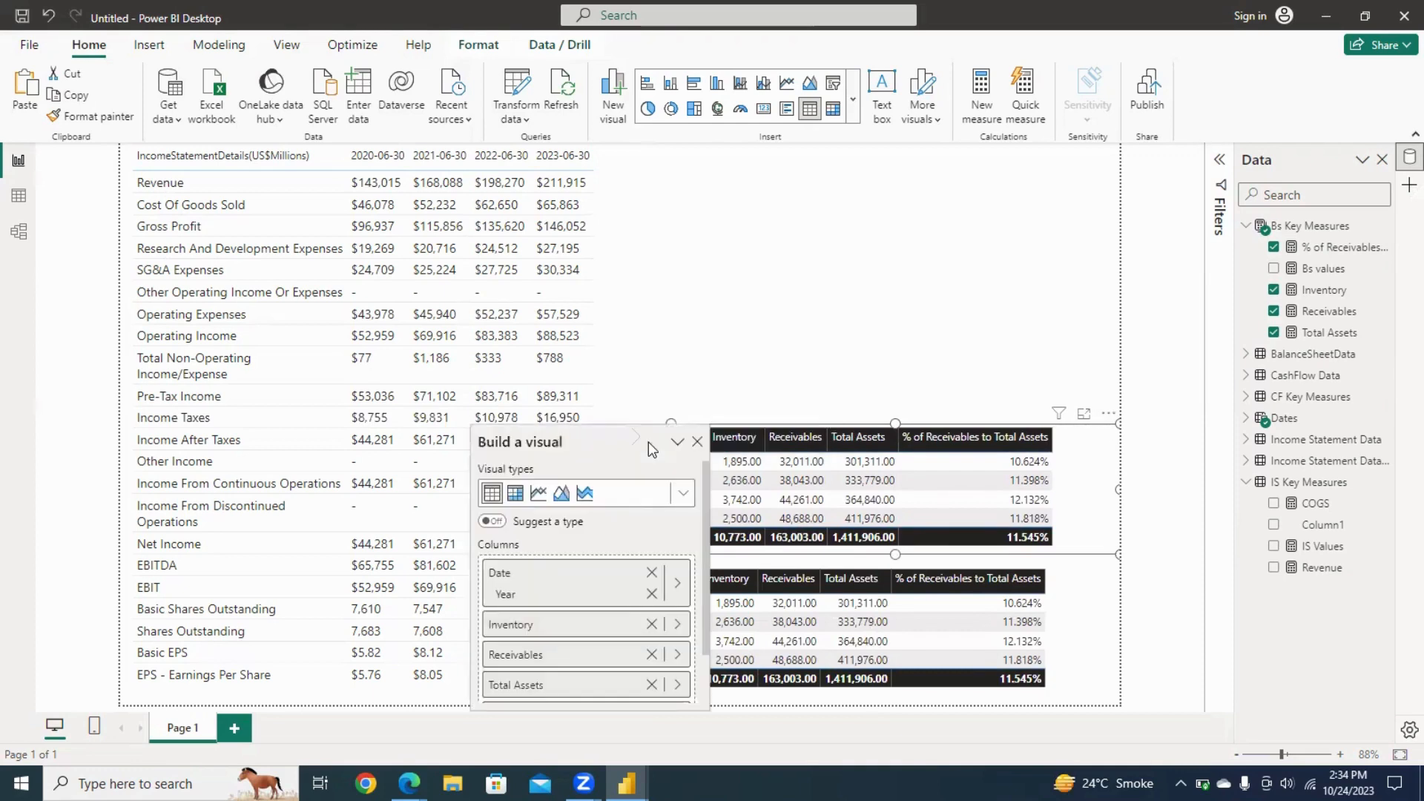
click(651, 624)
click(650, 625)
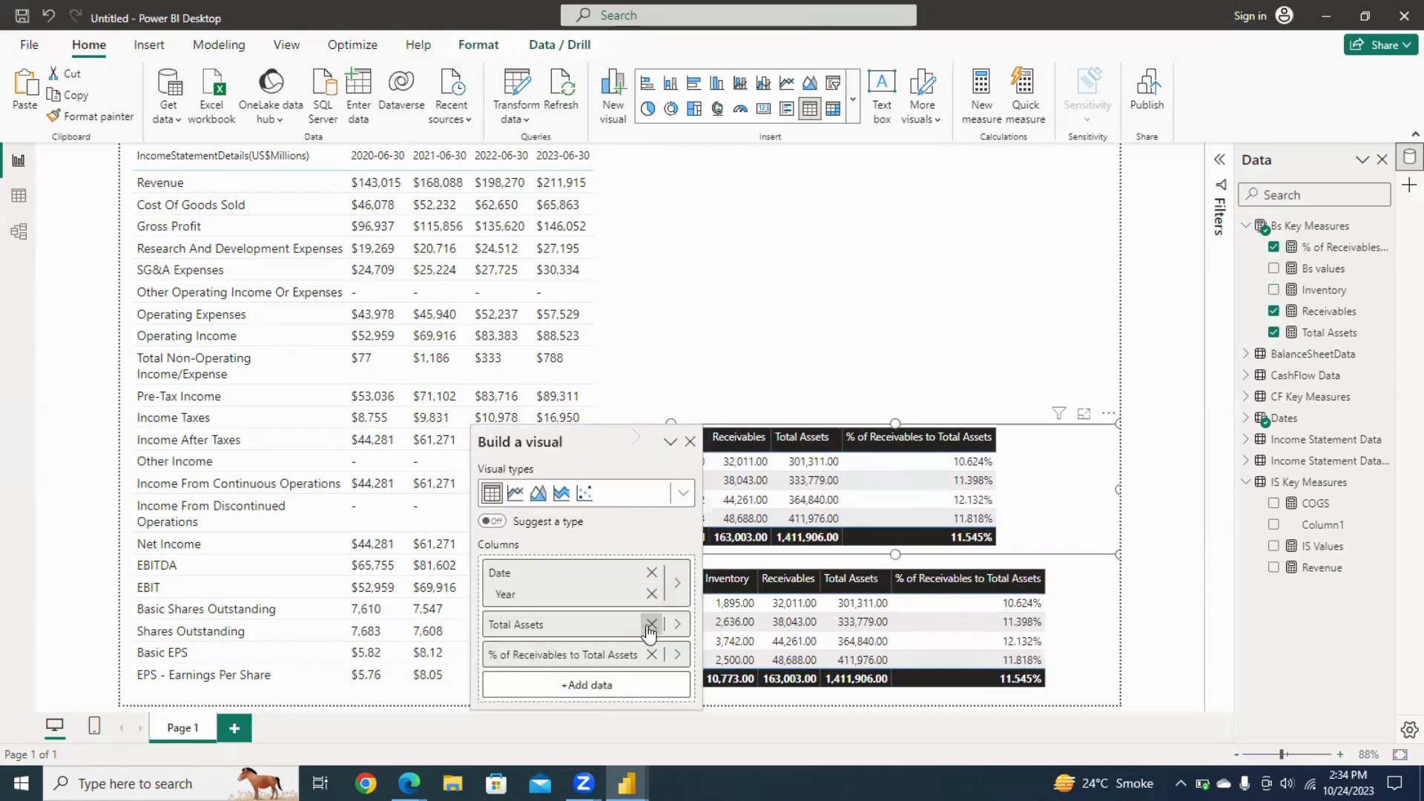
click(651, 624)
click(651, 625)
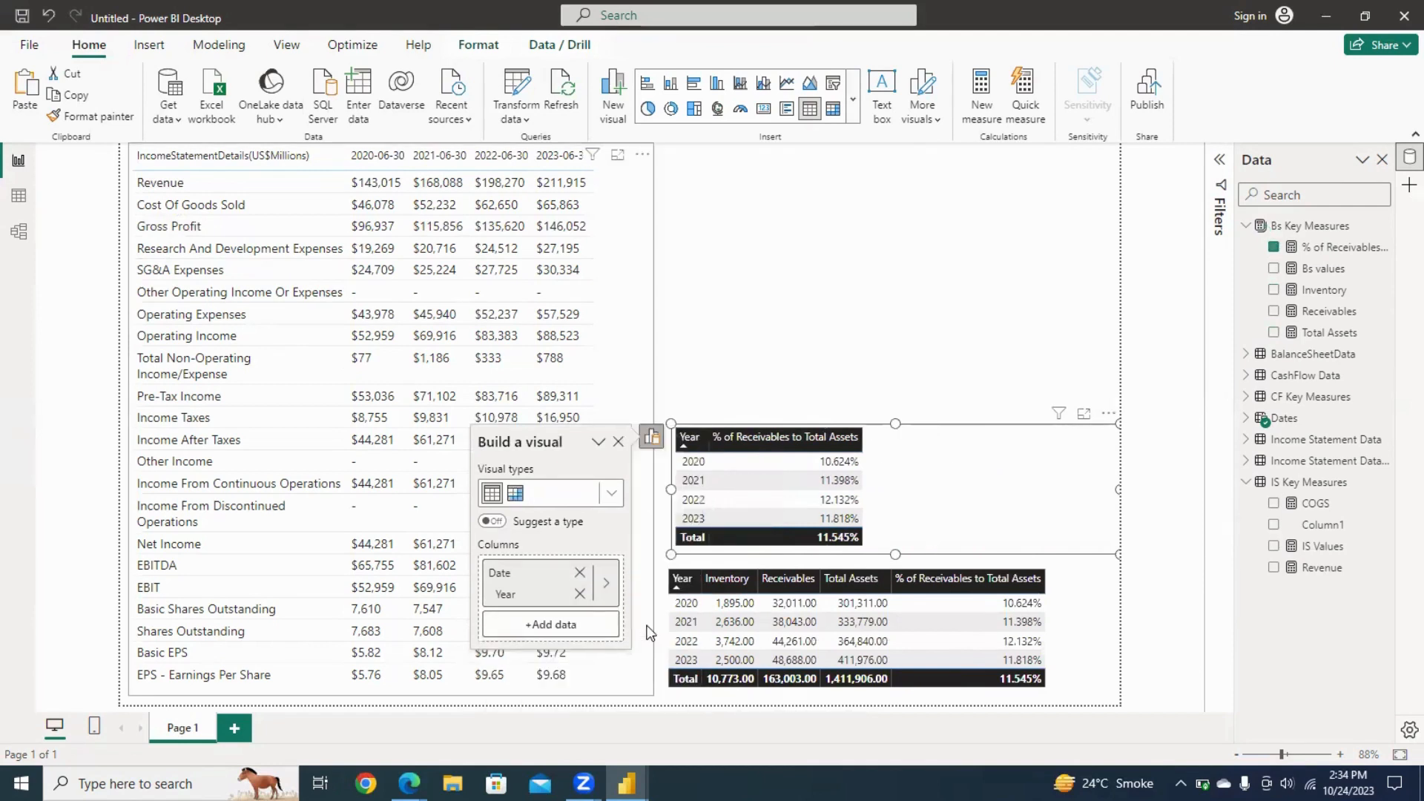
Add the Revenue and COGS measures from IS Key Measures to the duplicated yearly table.
click(570, 625)
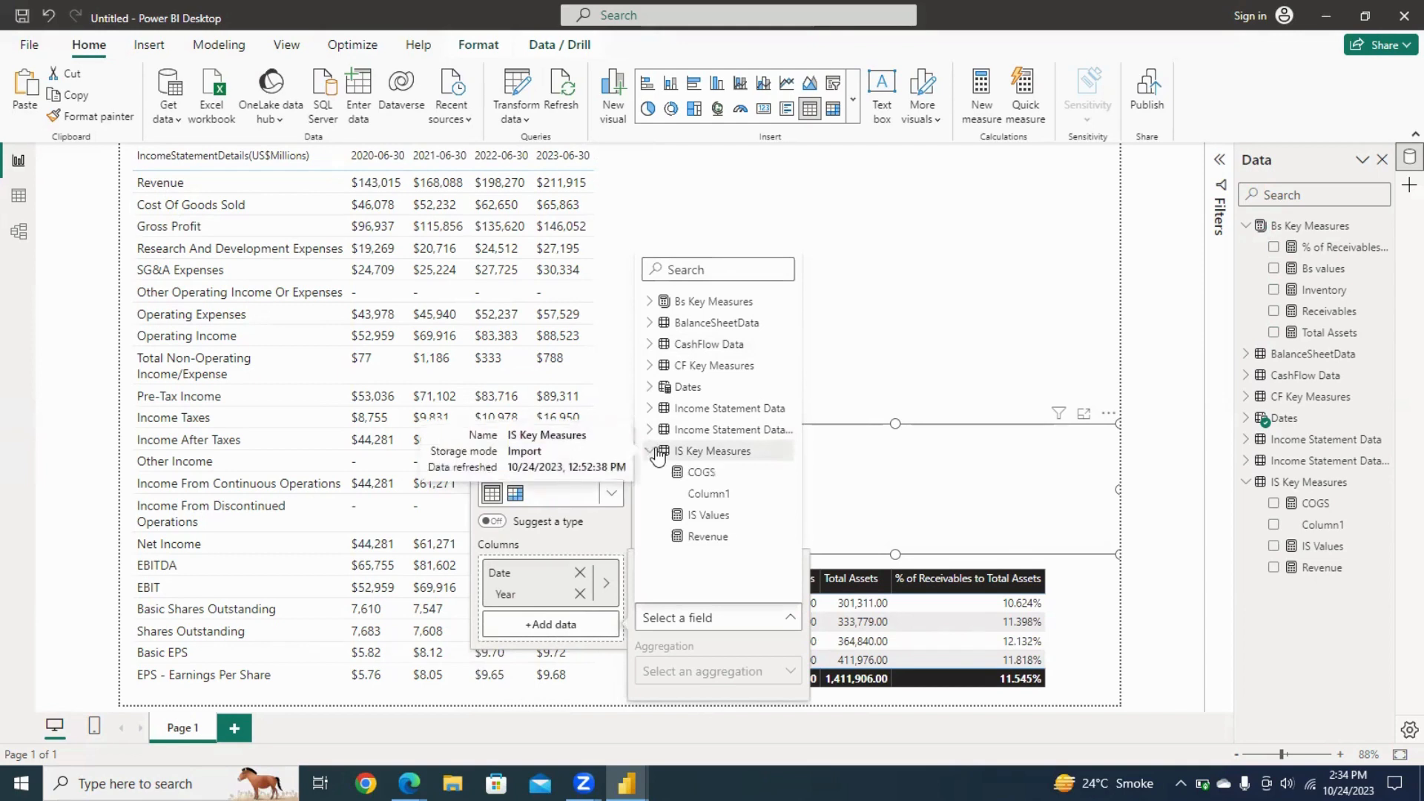
click(658, 454)
click(694, 536)
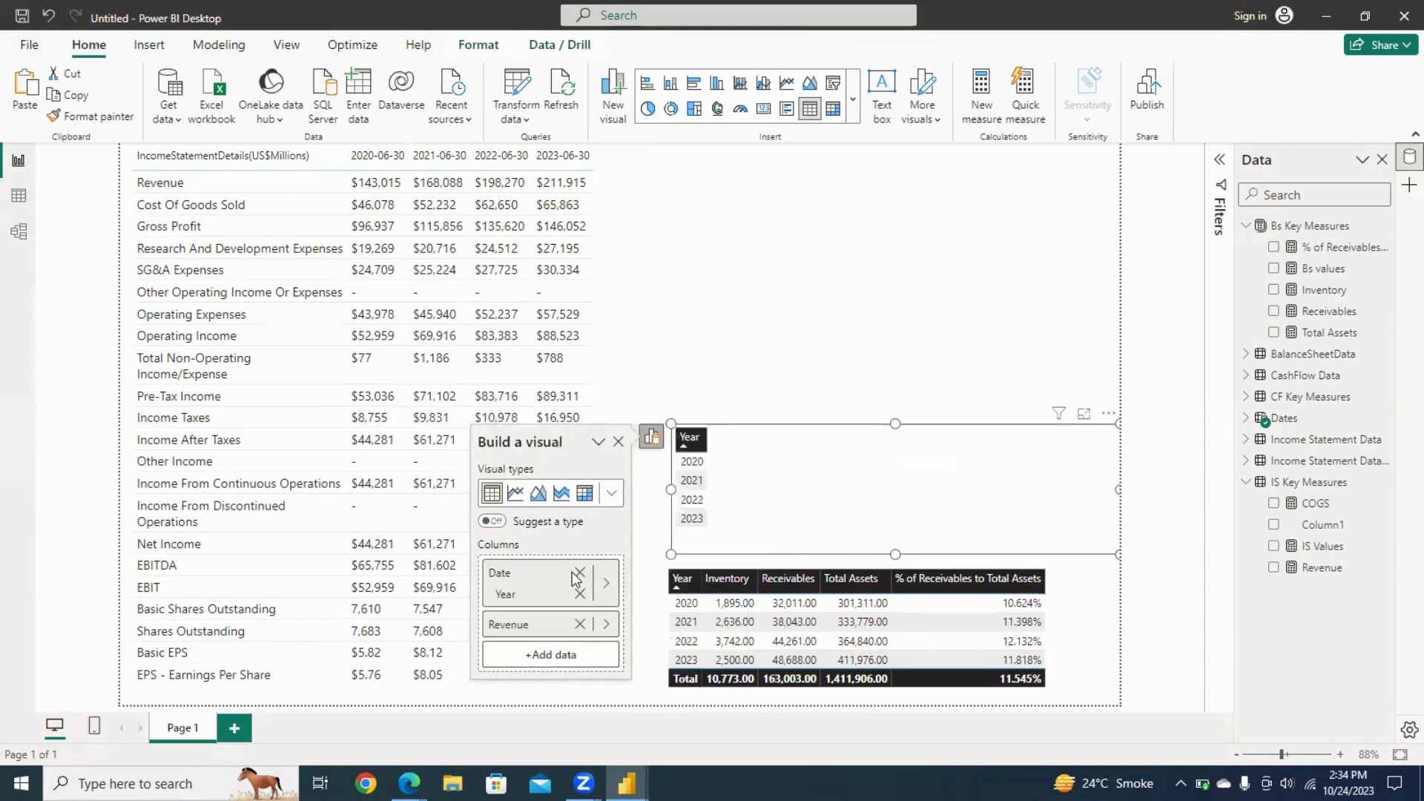
click(551, 654)
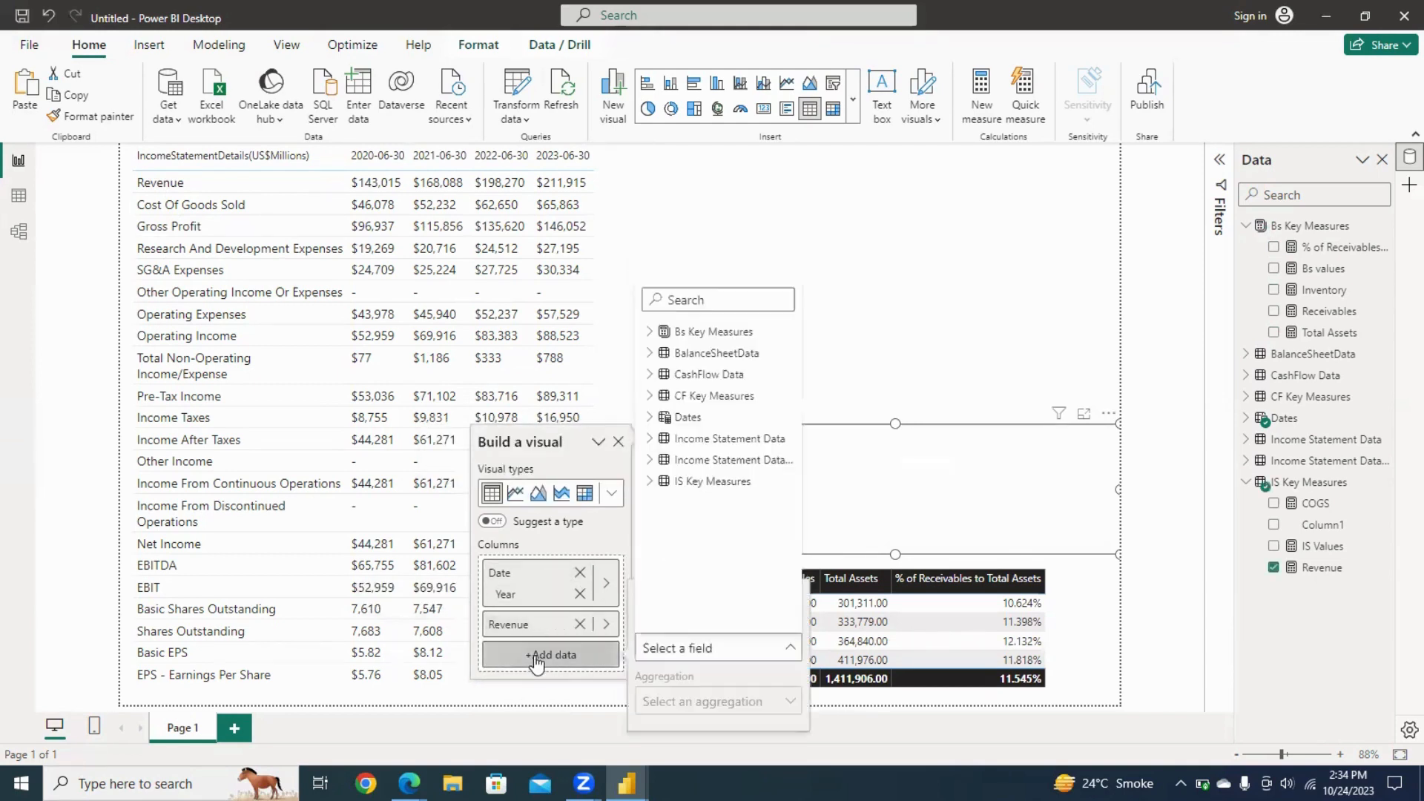
click(651, 482)
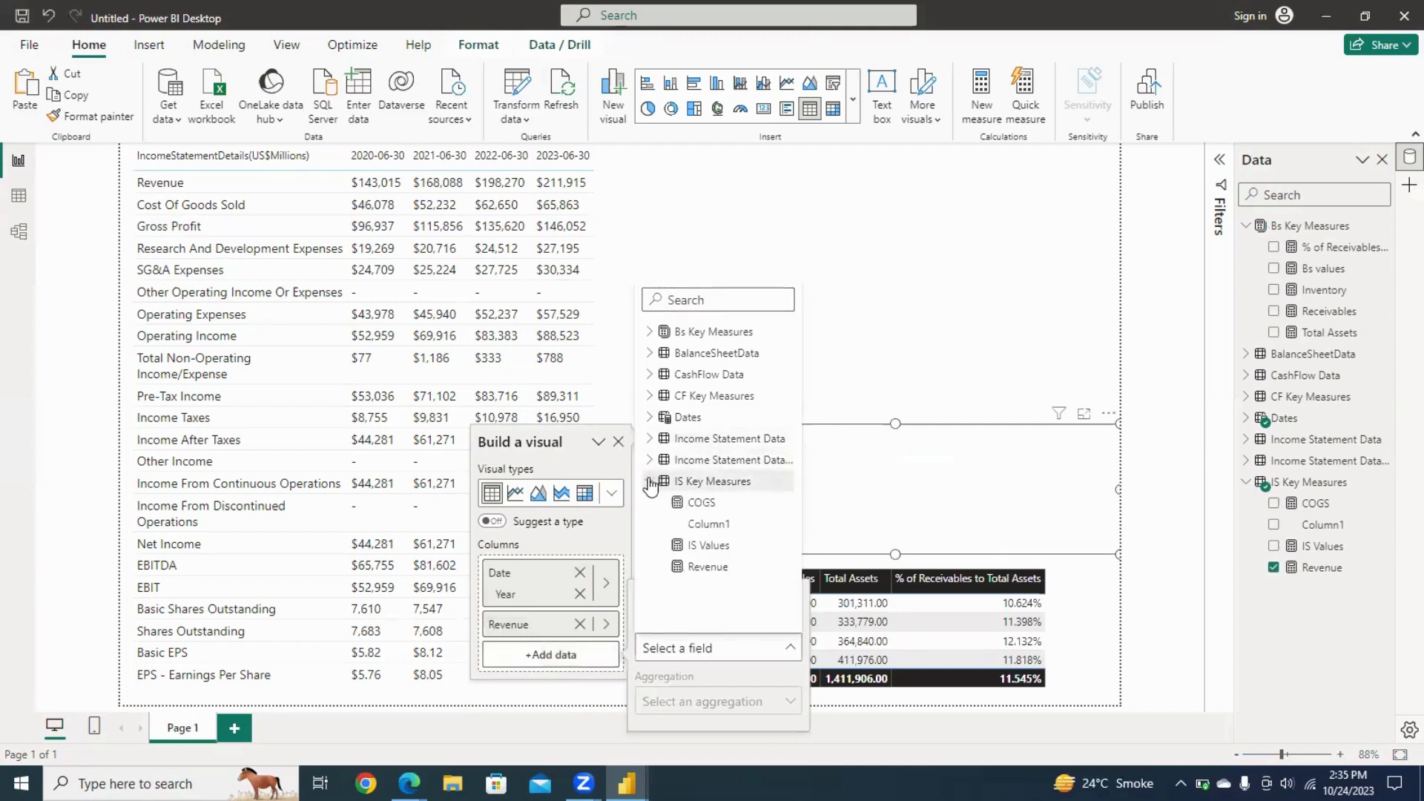
click(702, 504)
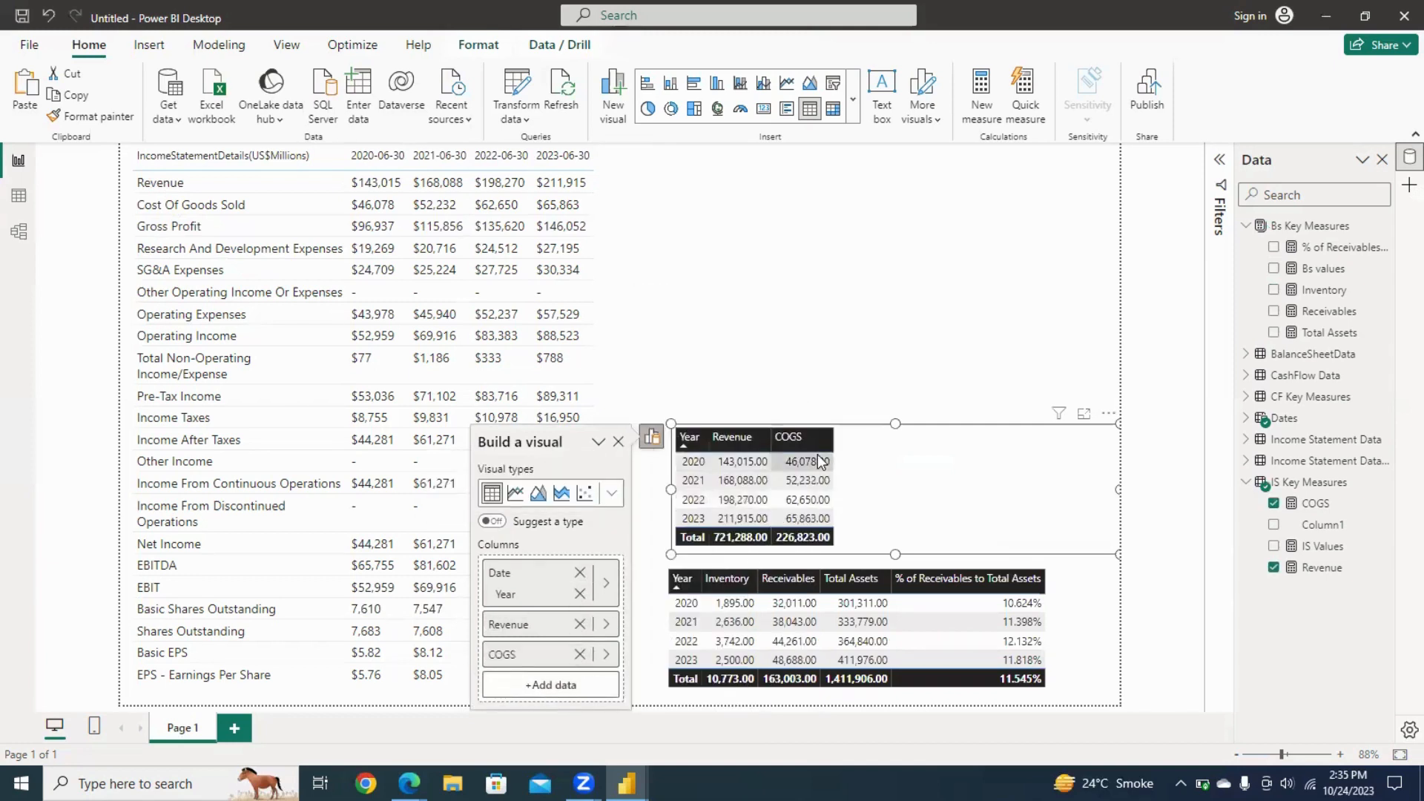
Hide the placeholder Column1 in the IS Key Measures table.
click(1324, 526)
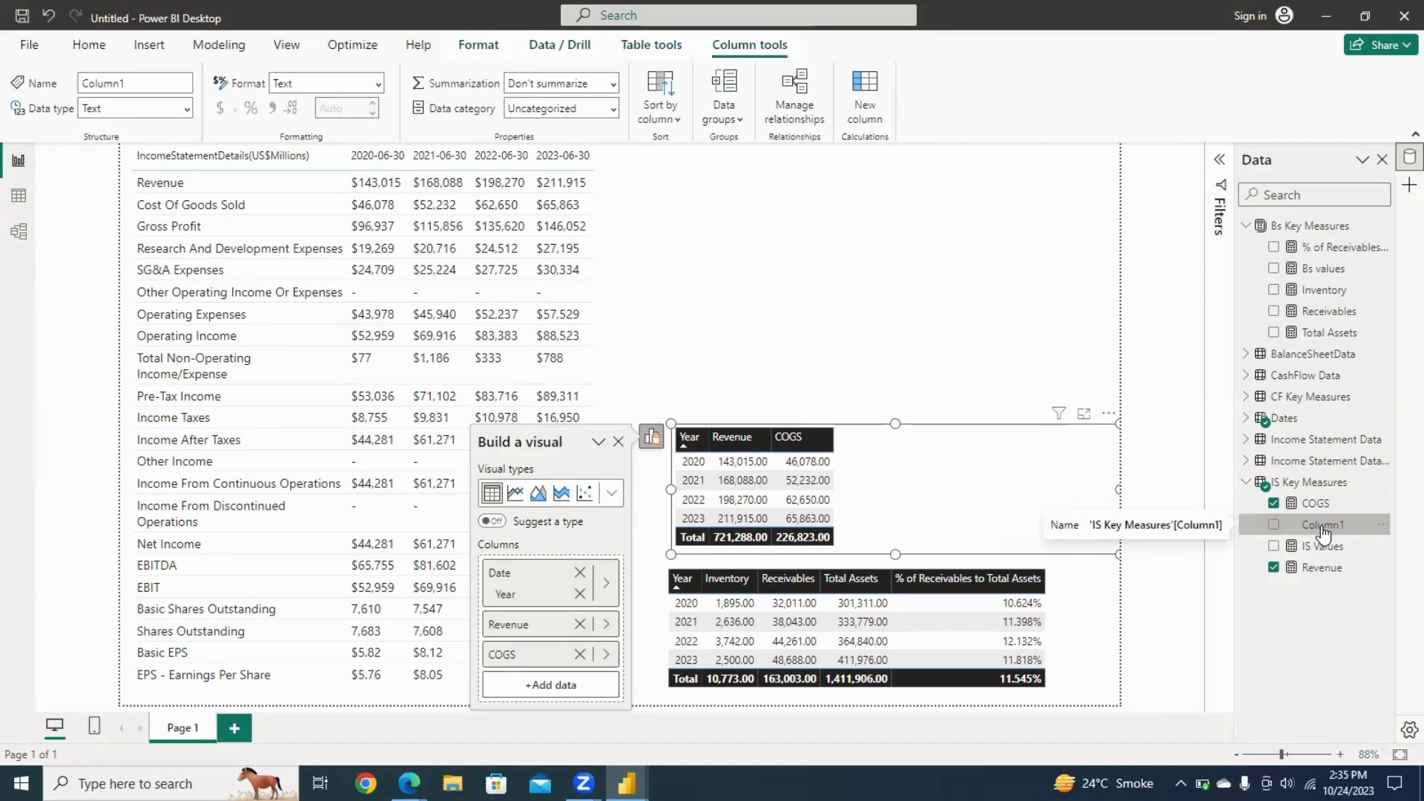
click(1382, 525)
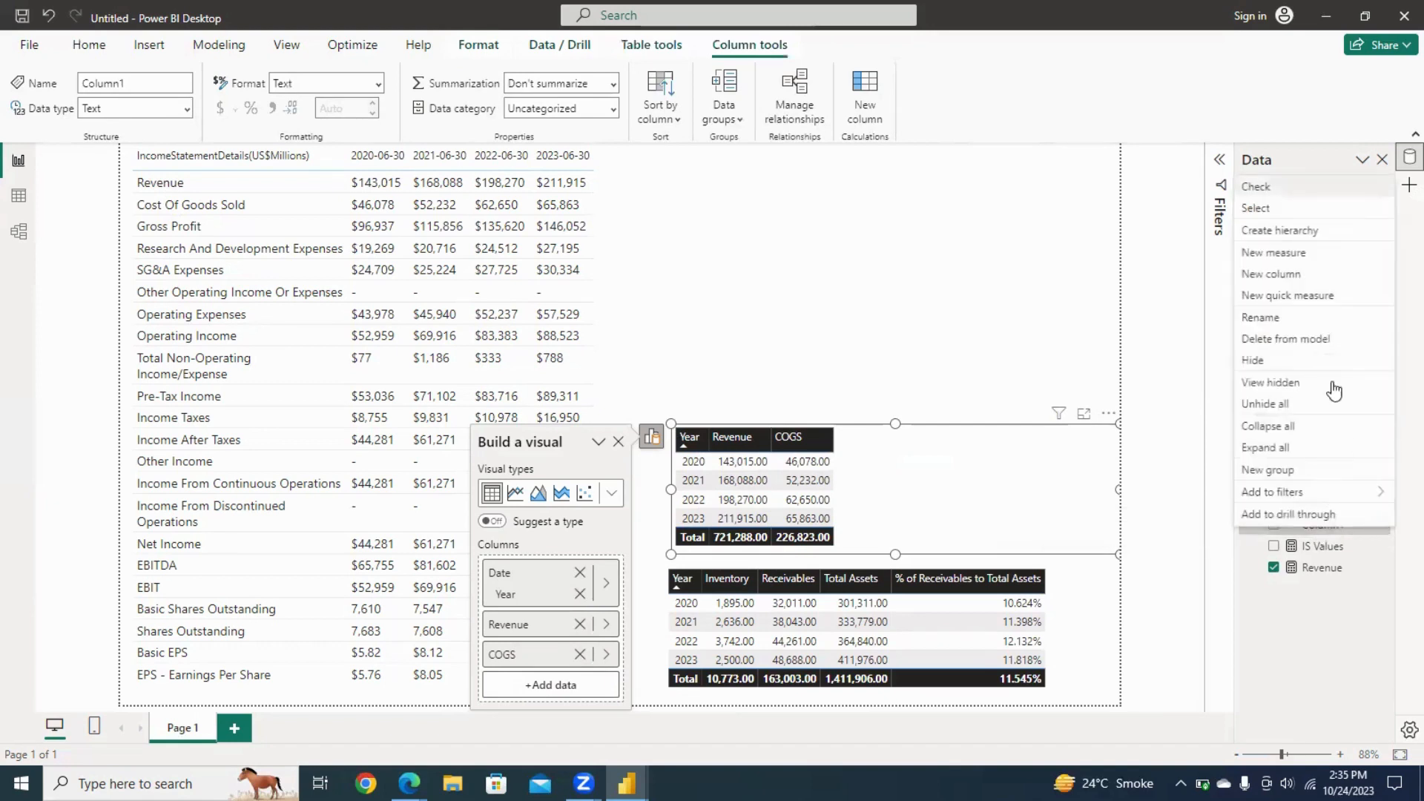
click(1283, 362)
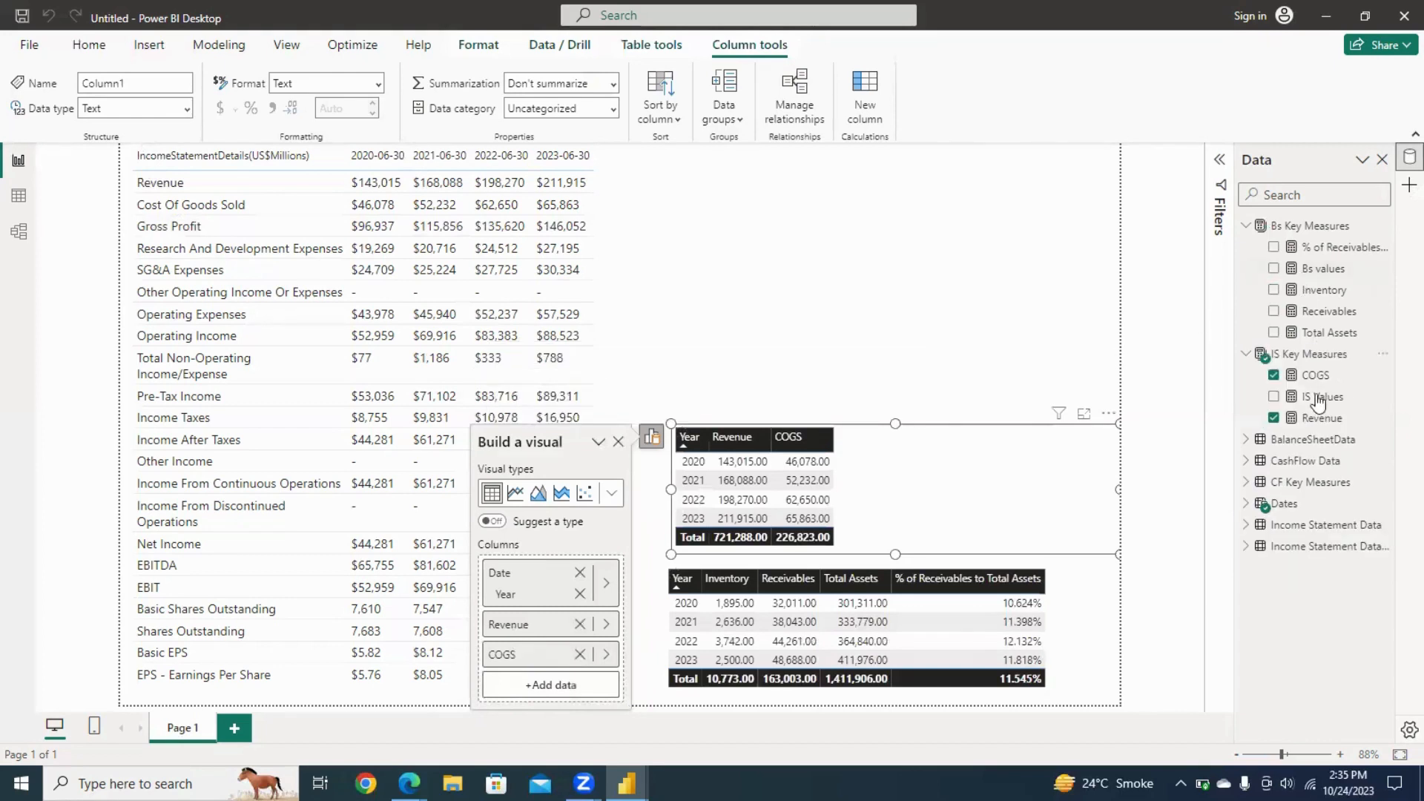
Create a measure in IS Key Measures named "Gross Profit" that calculates [Revenue] - [COGS].
mouse_move(1259, 355)
click(1316, 359)
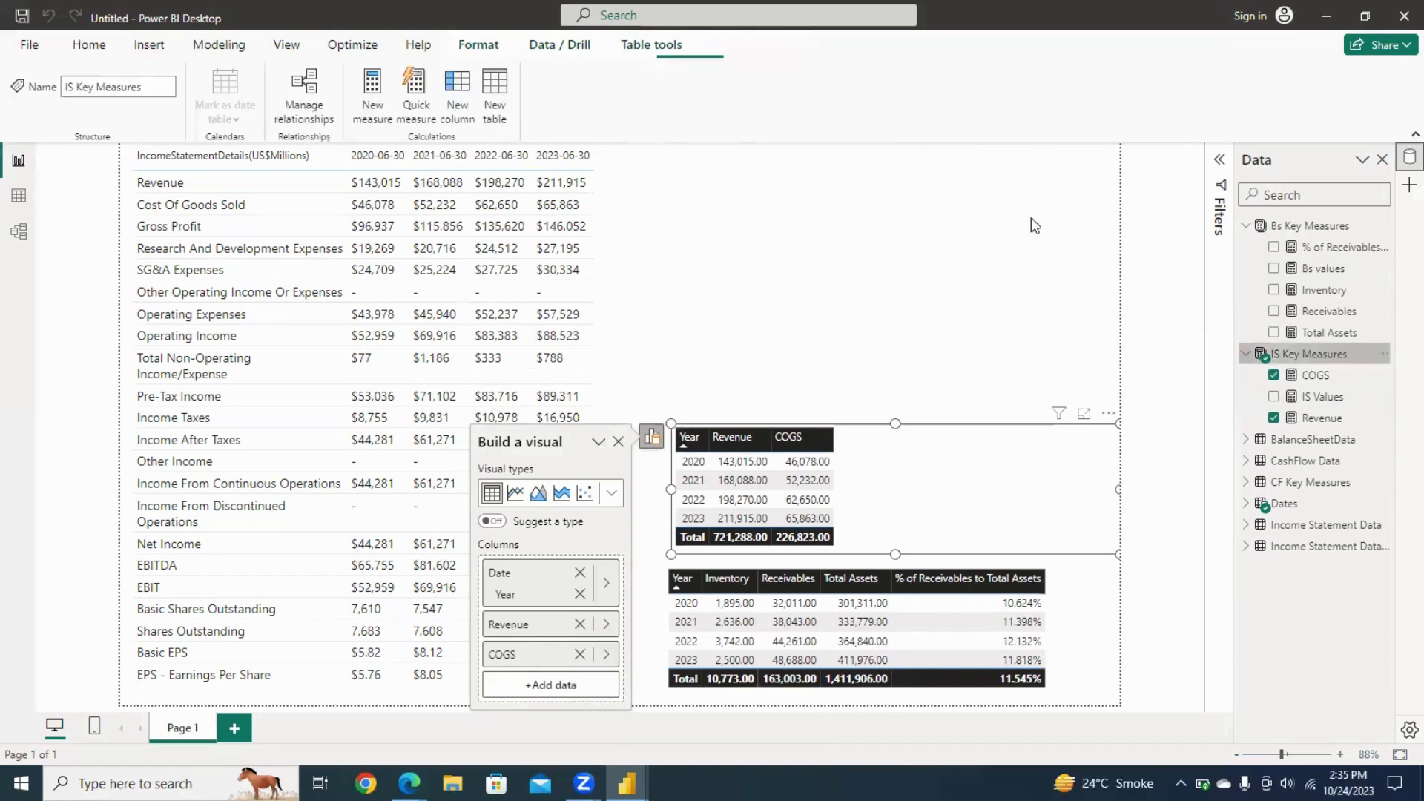
click(374, 113)
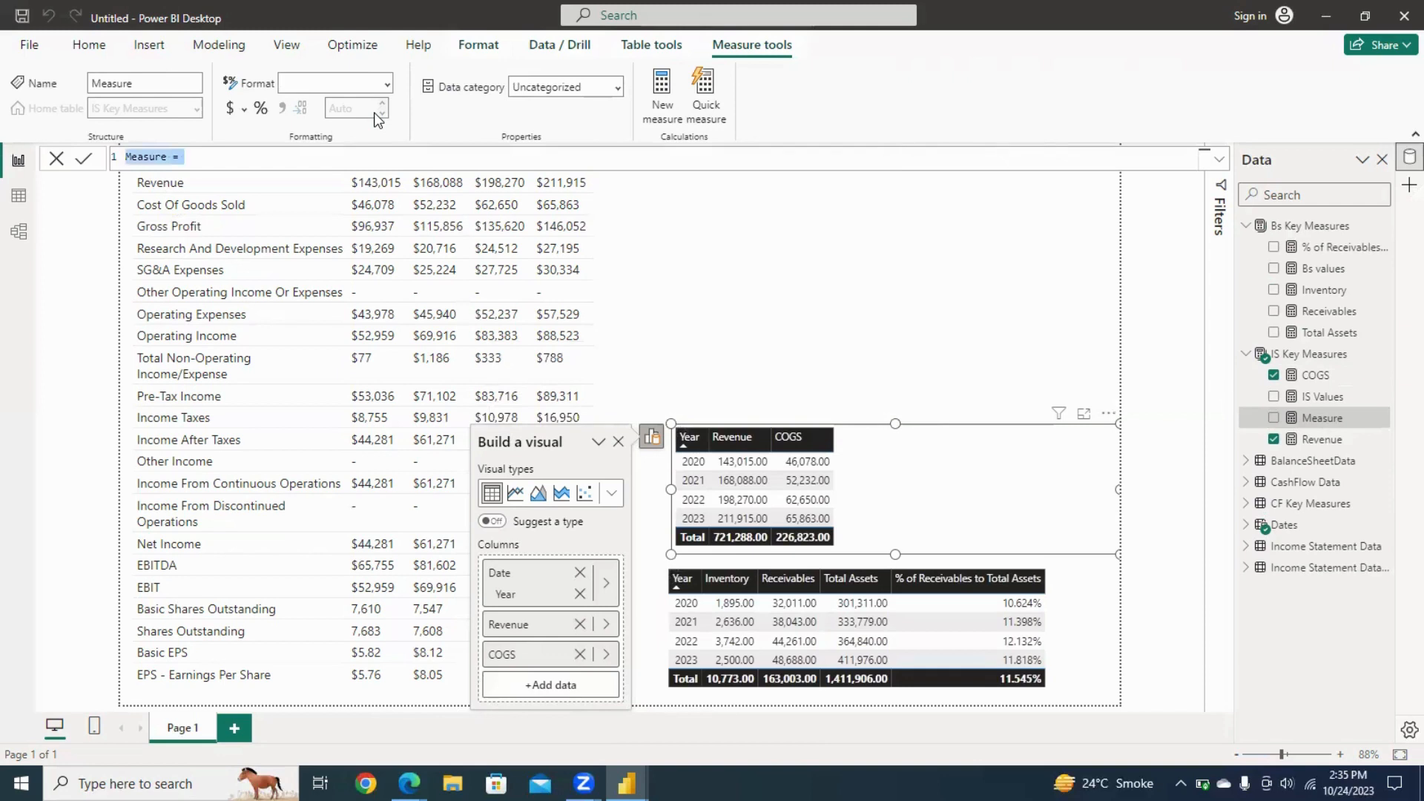
text(g)
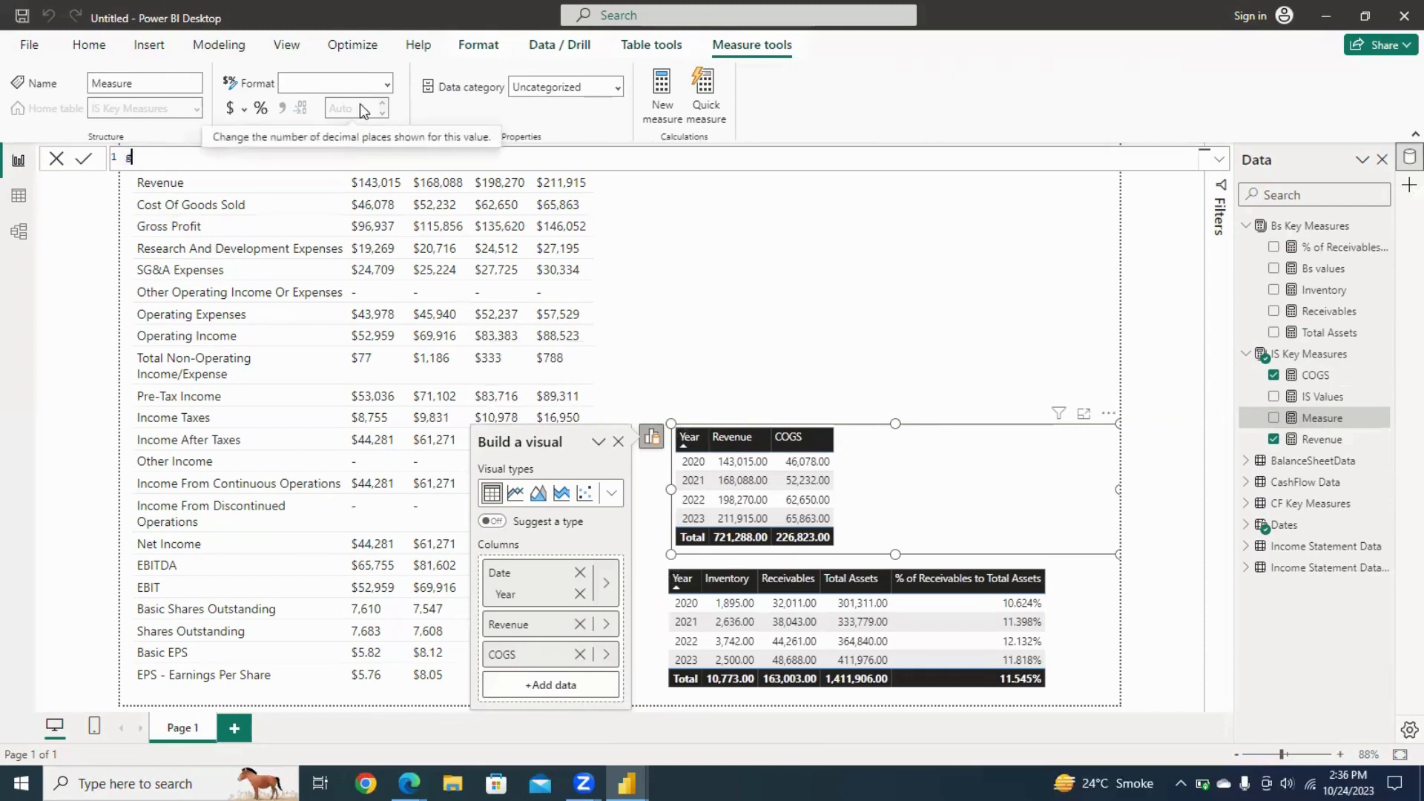
key(BackSpace)
text(Gross Profit= RW)
key(BackSpace)
text(even)
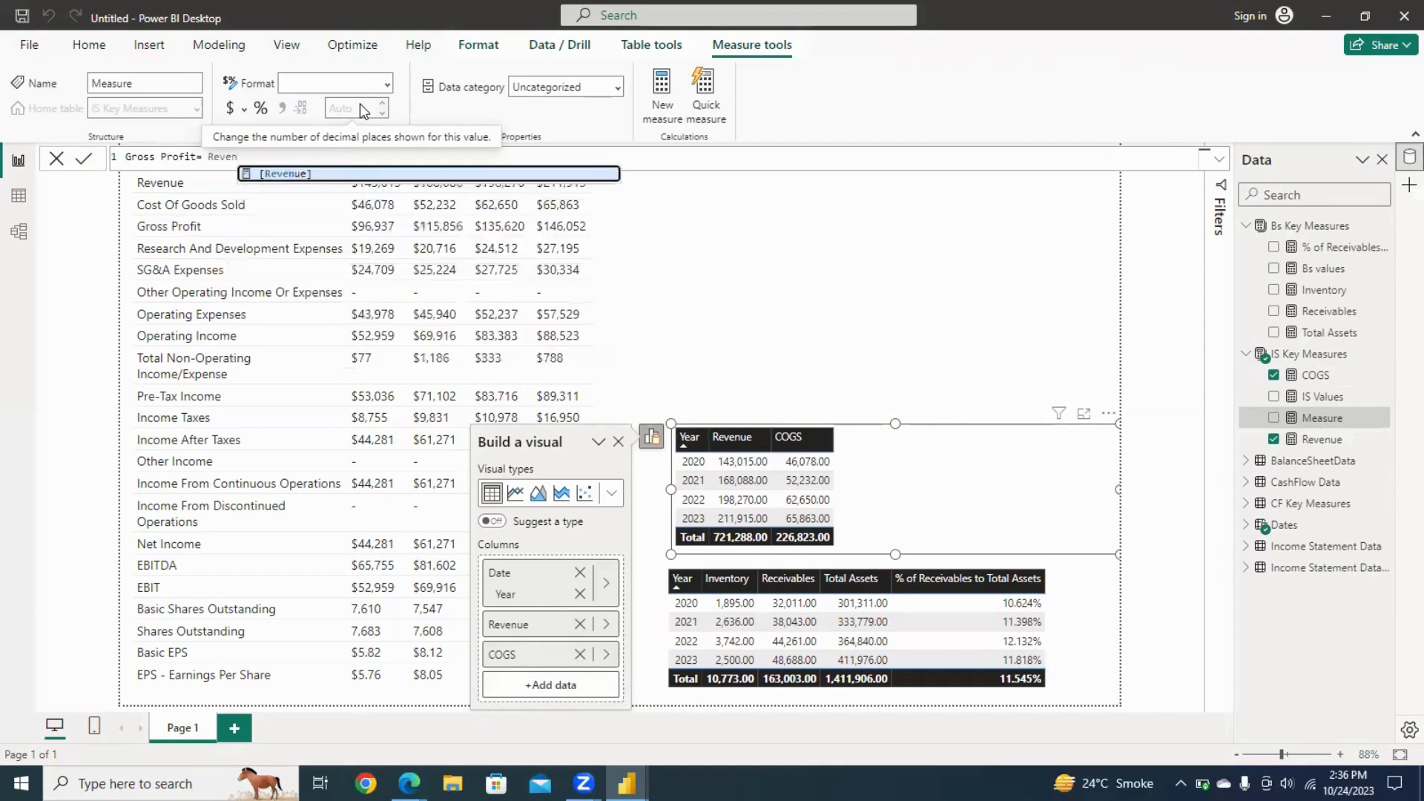
key(Tab)
text(- )
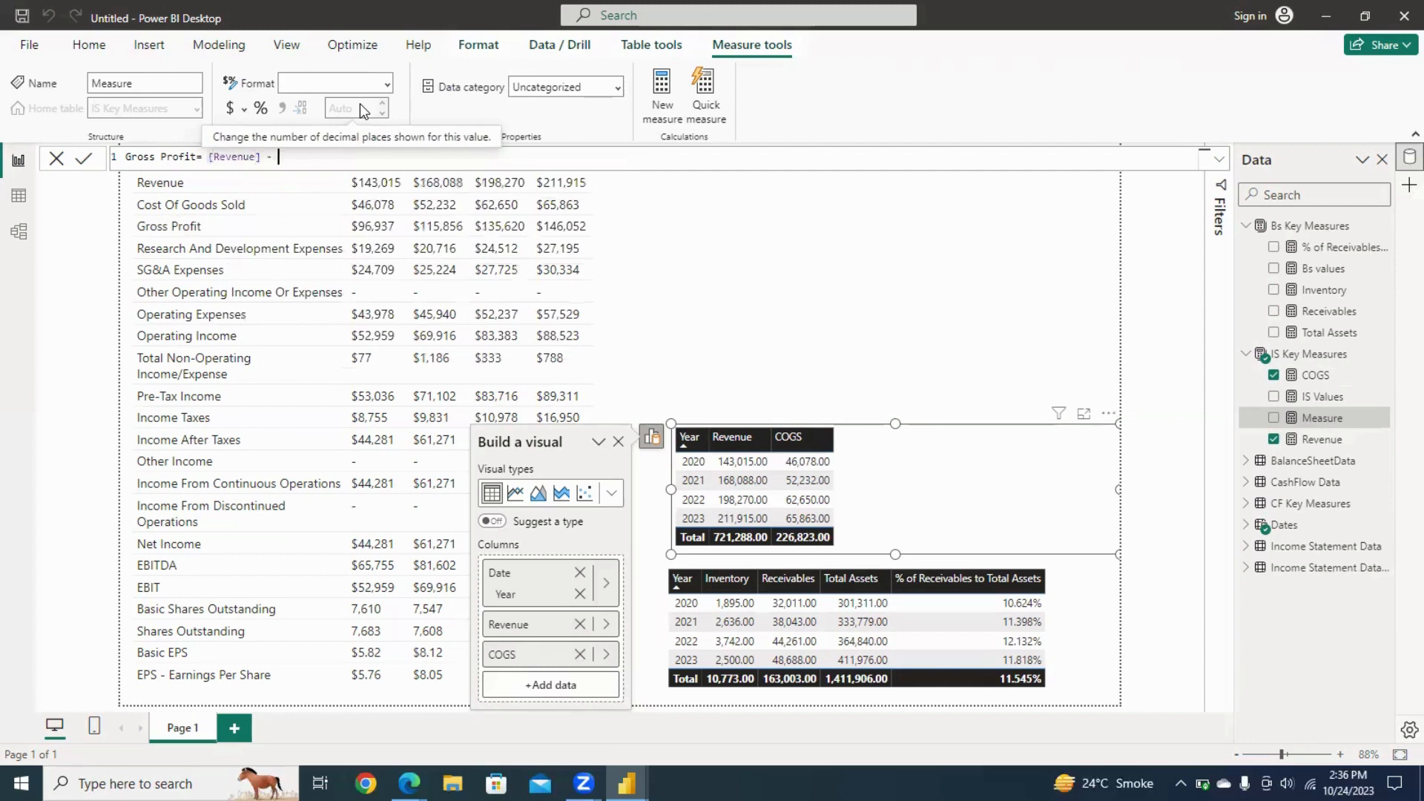
text([COG)
key(Tab)
key(Return)
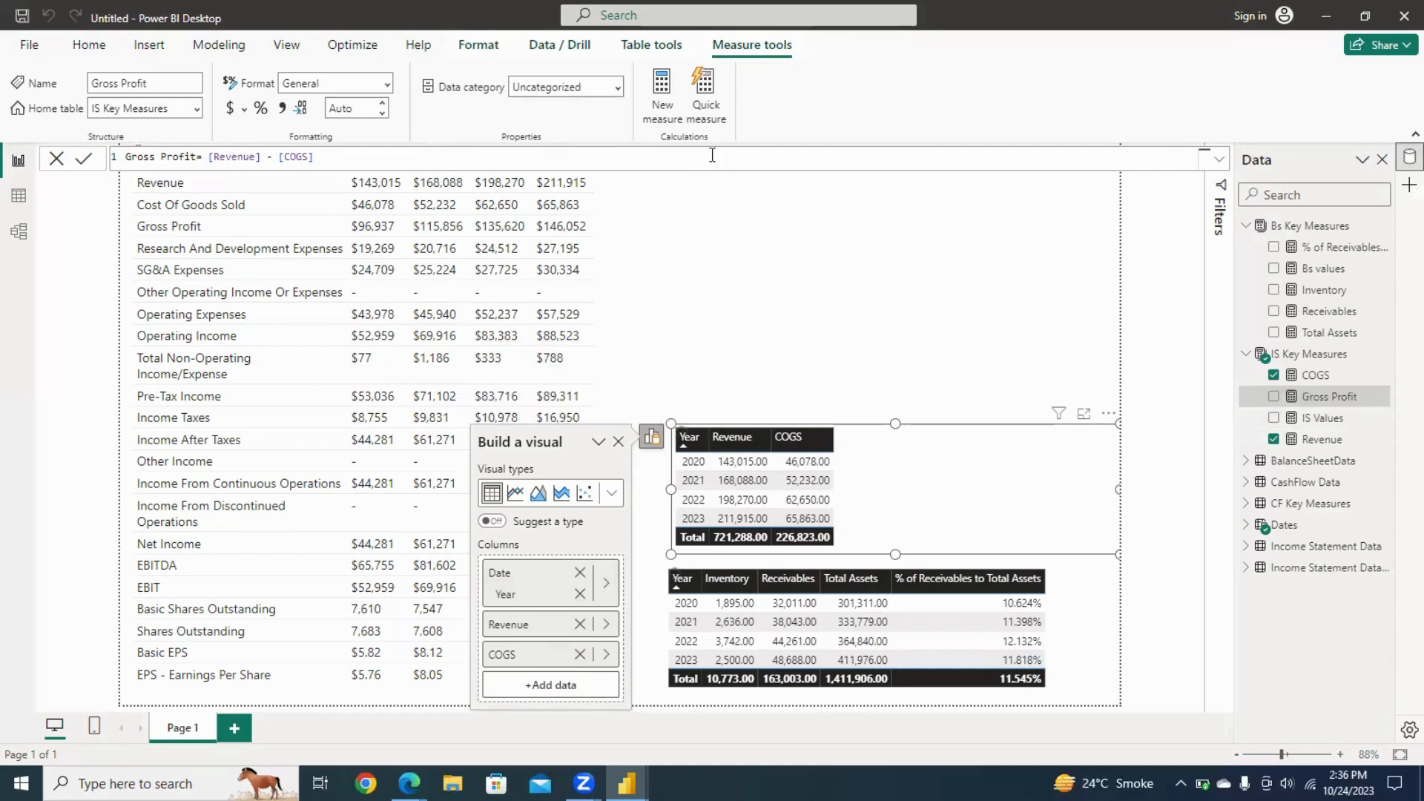
Start another measure in the same table and name it "GP to Revenue", leaving a new line for its expression.
click(663, 113)
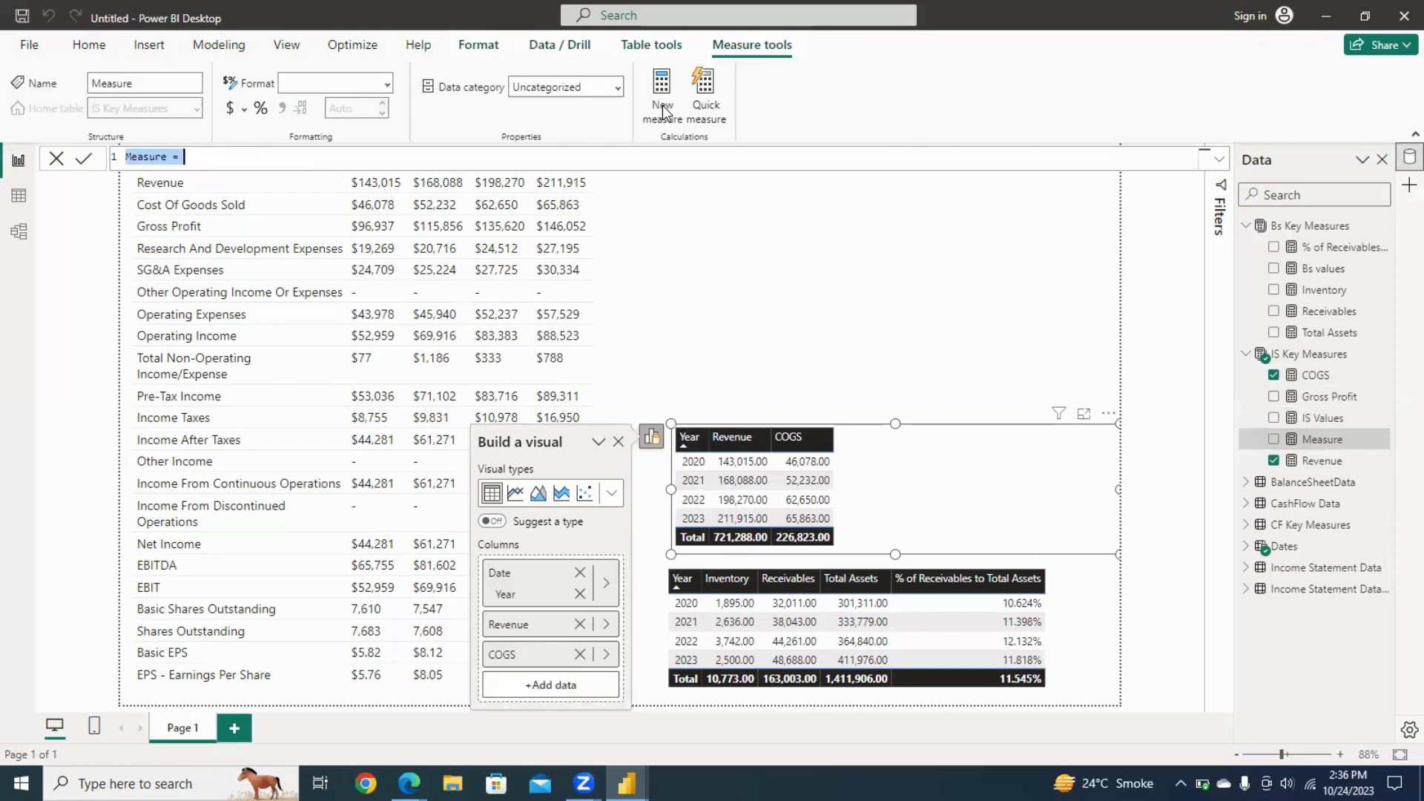
text(GP Margin)
key(BackSpace)
key(BackSpace)
key(BackSpace)
key(BackSpace)
key(BackSpace)
key(BackSpace)
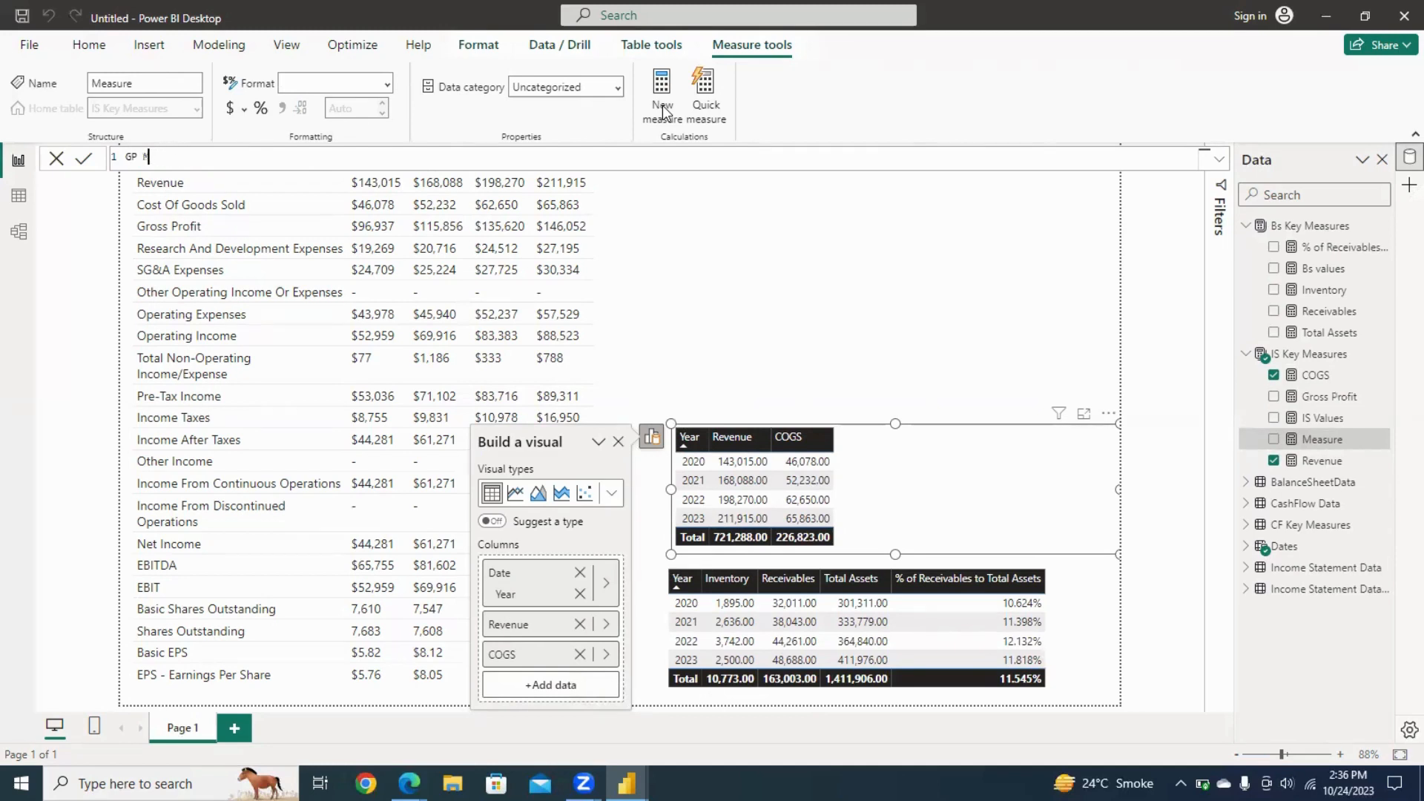
text(to Revenue=)
key(shift+Return)
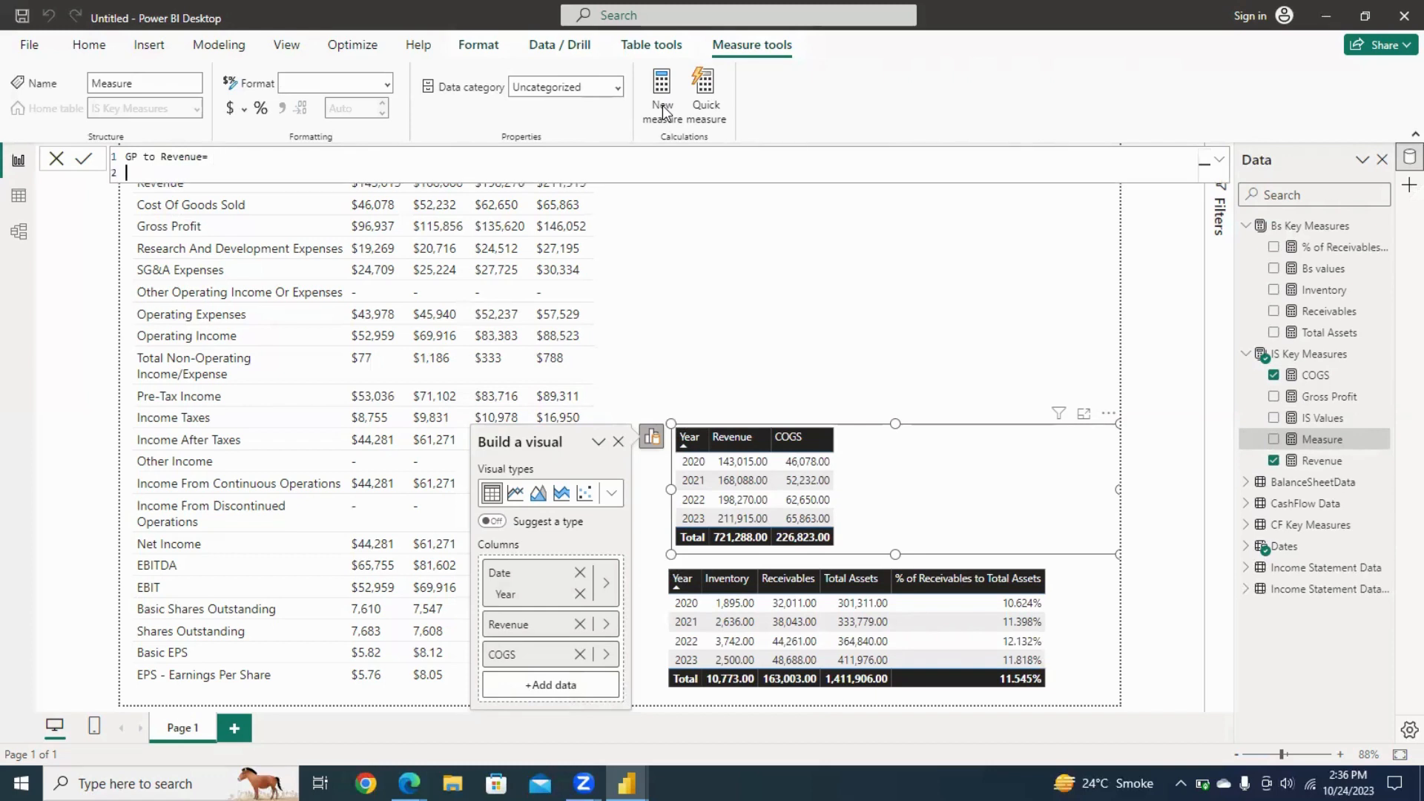
Define GP to Revenue as DIVIDE([Gross Profit], [Revenue]) and format it as a percentage with 2 decimal places.
text(DIVIDE()
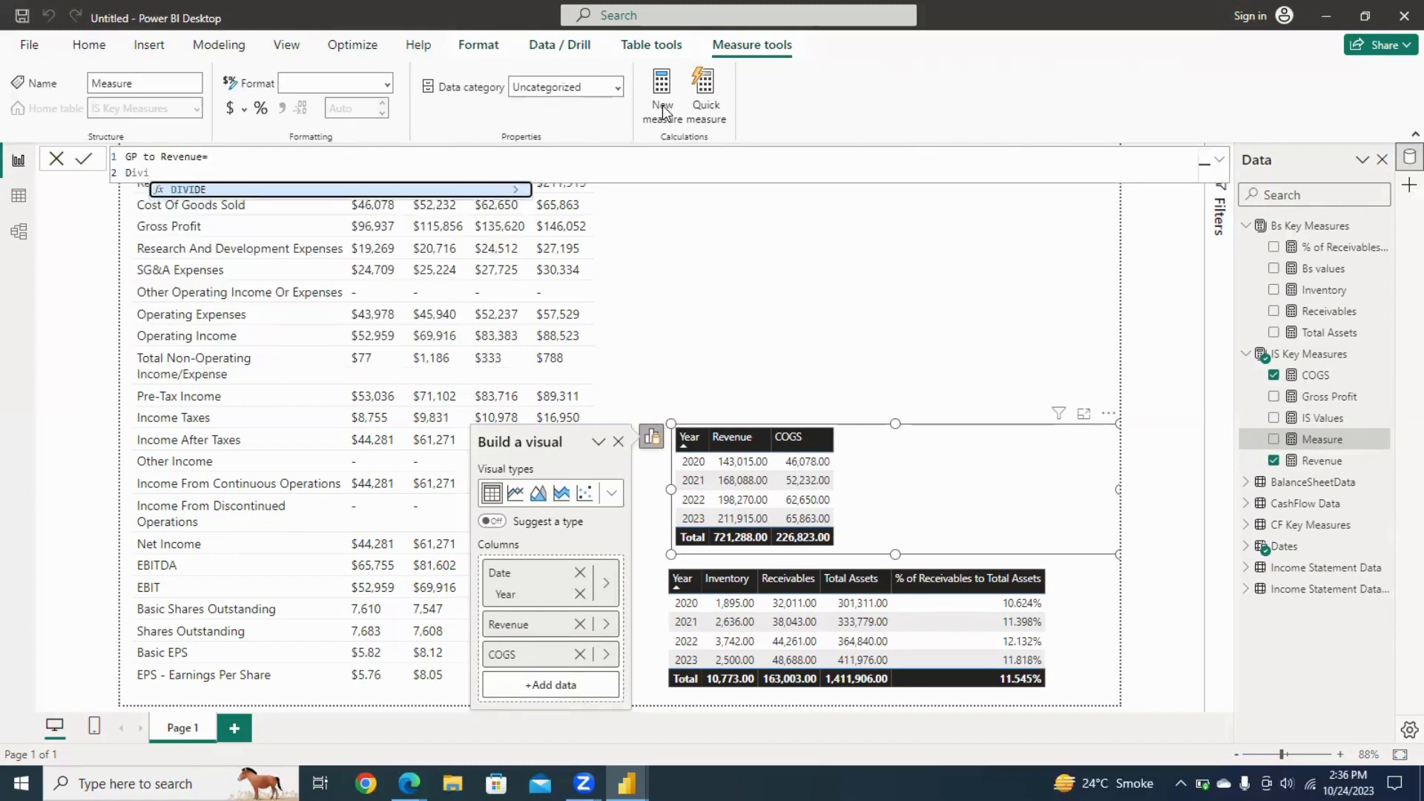
key(BackSpace)
key(shift+Return)
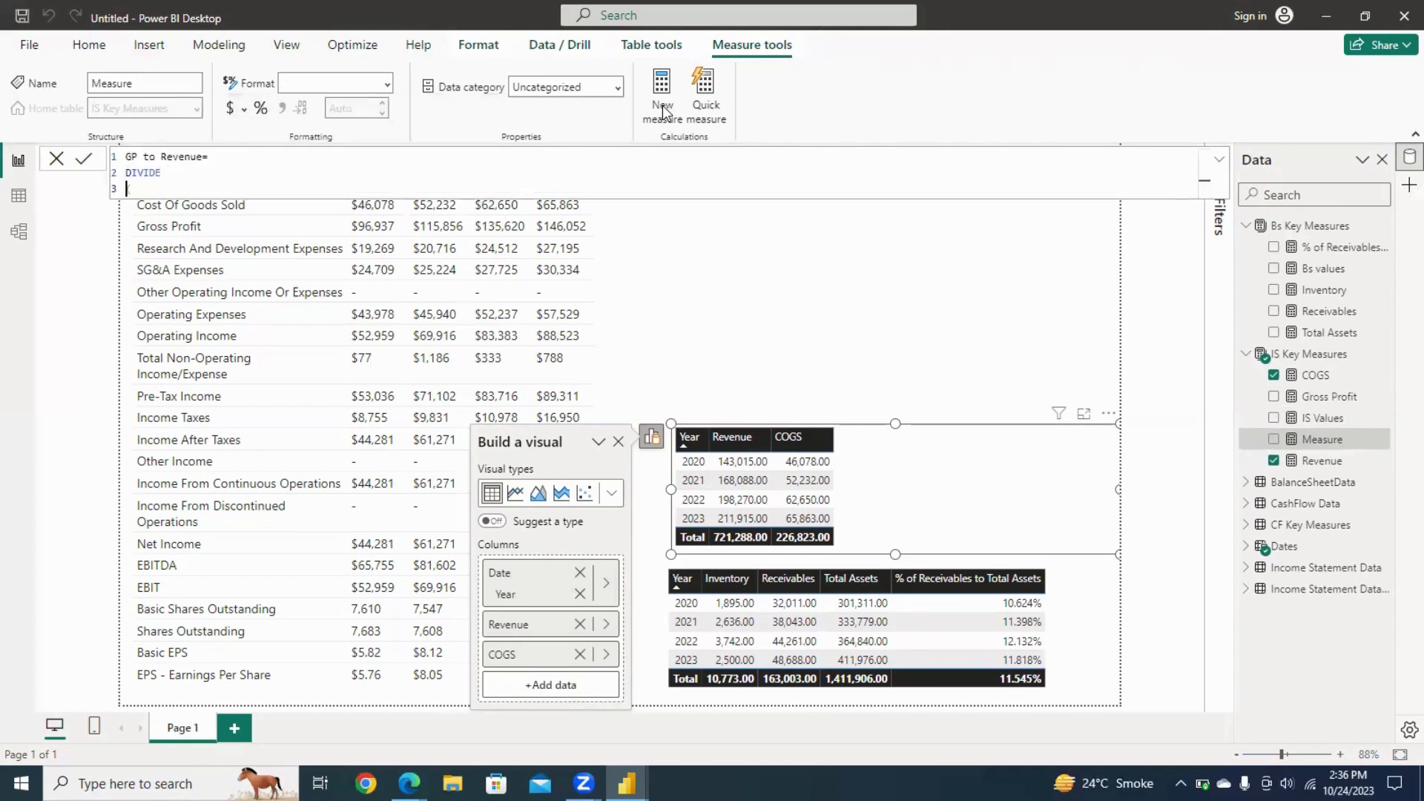
text(()
text([Gr)
key(Tab)
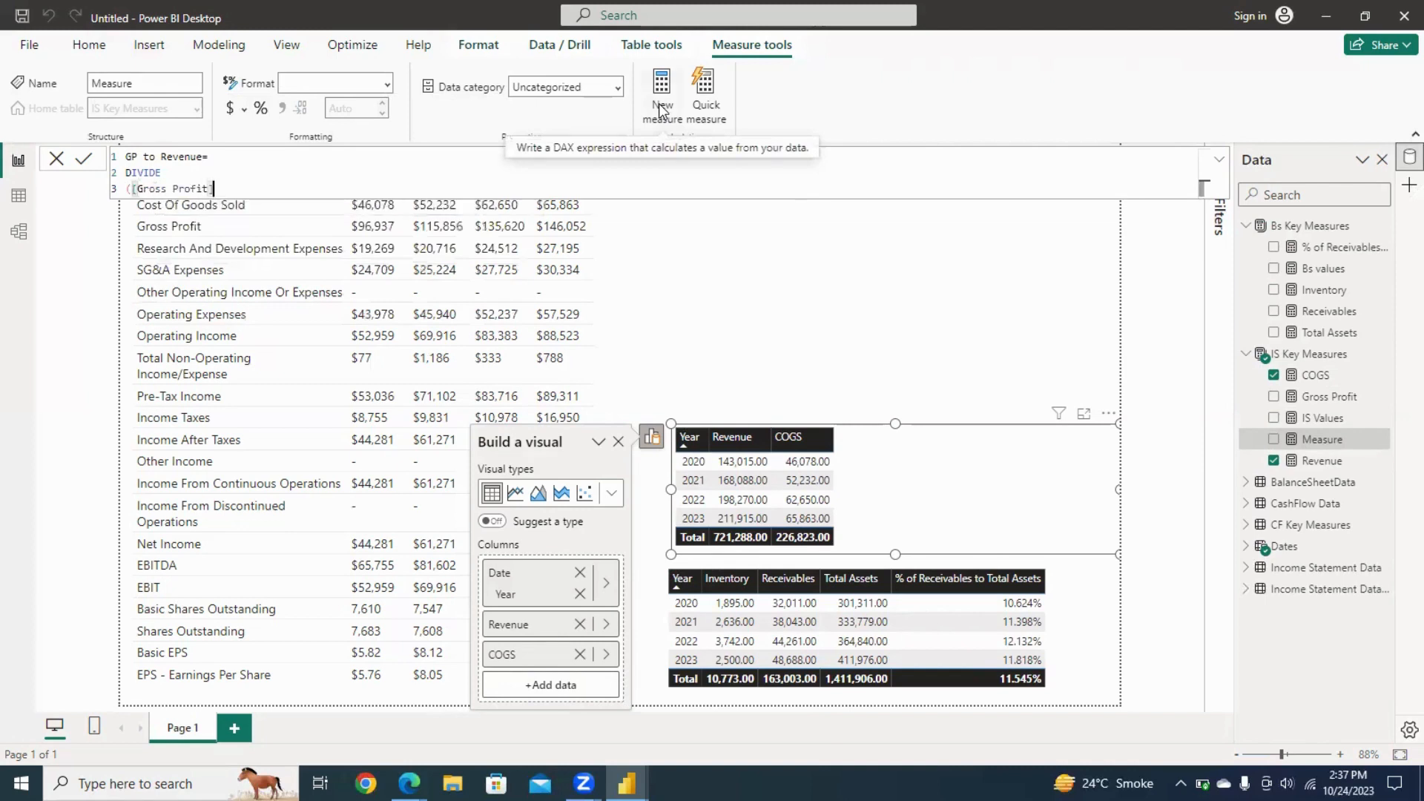
text(, )
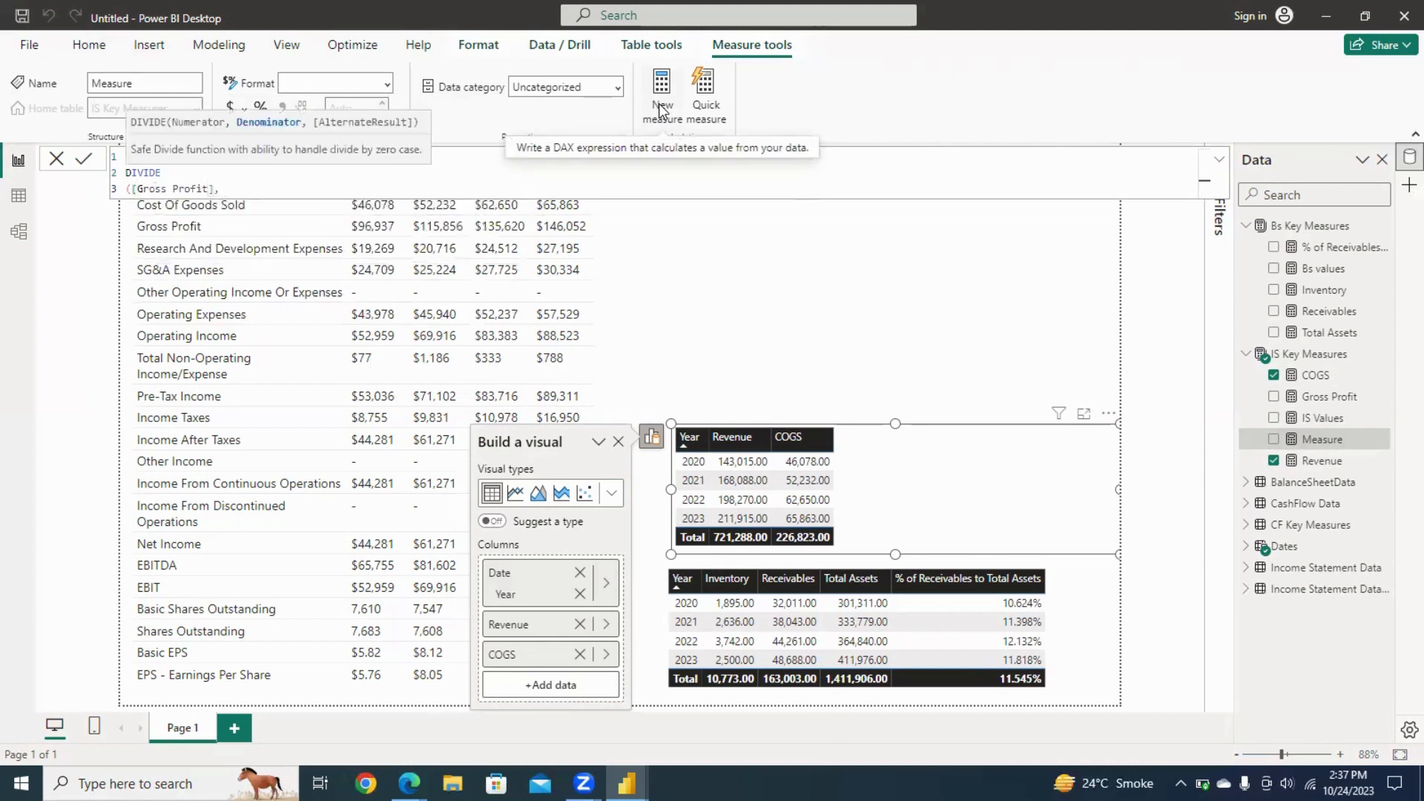
text(REVE)
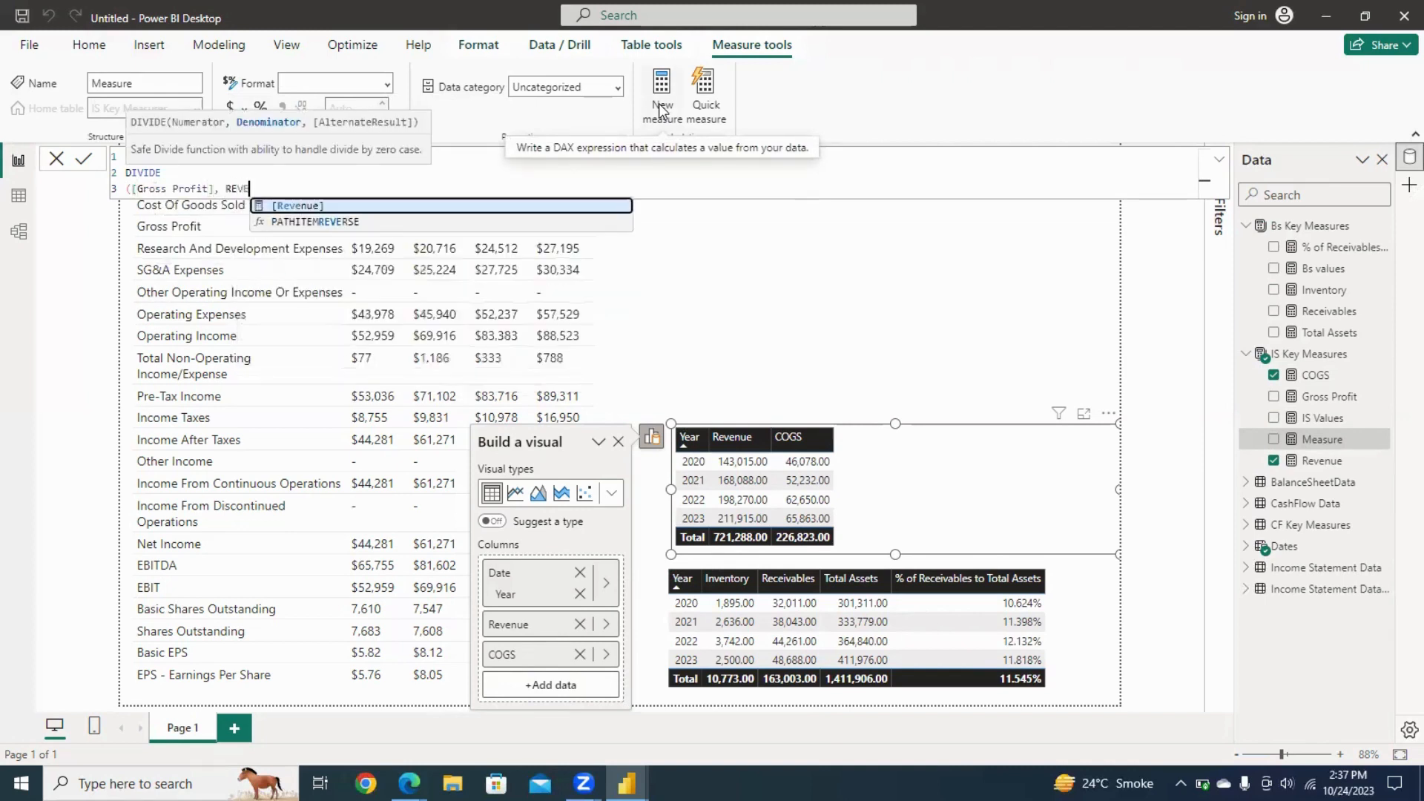
key(Tab)
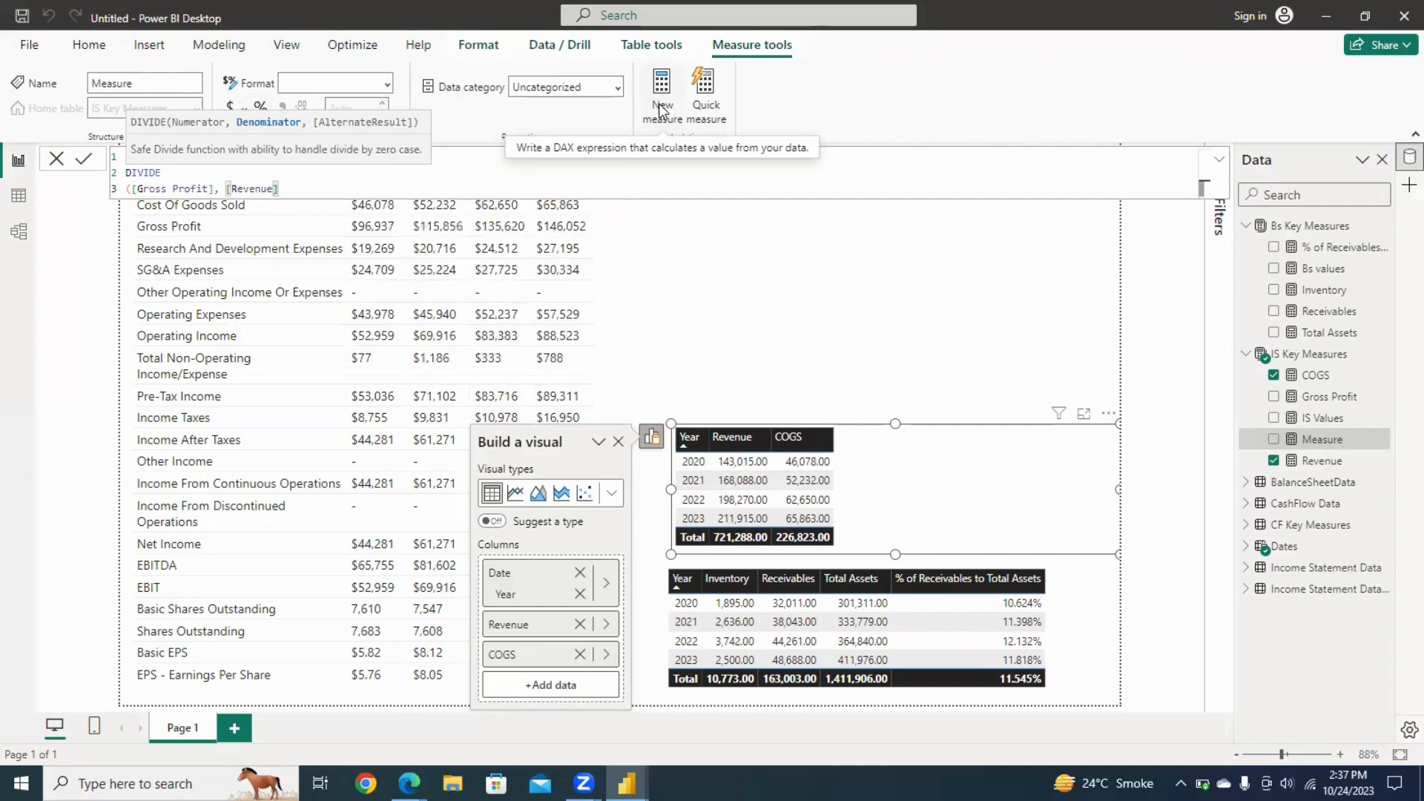
text(,)
key(BackSpace)
text())
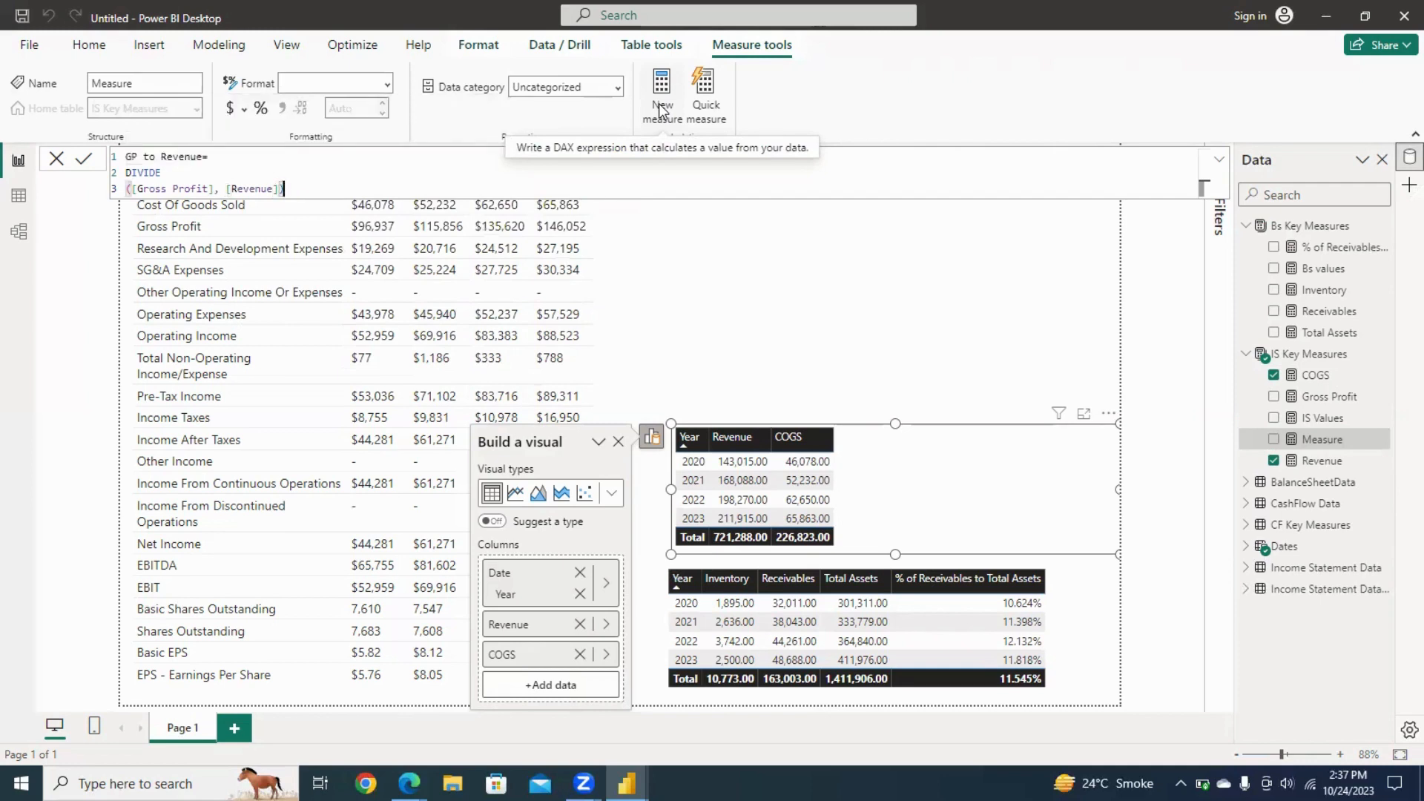
click(663, 110)
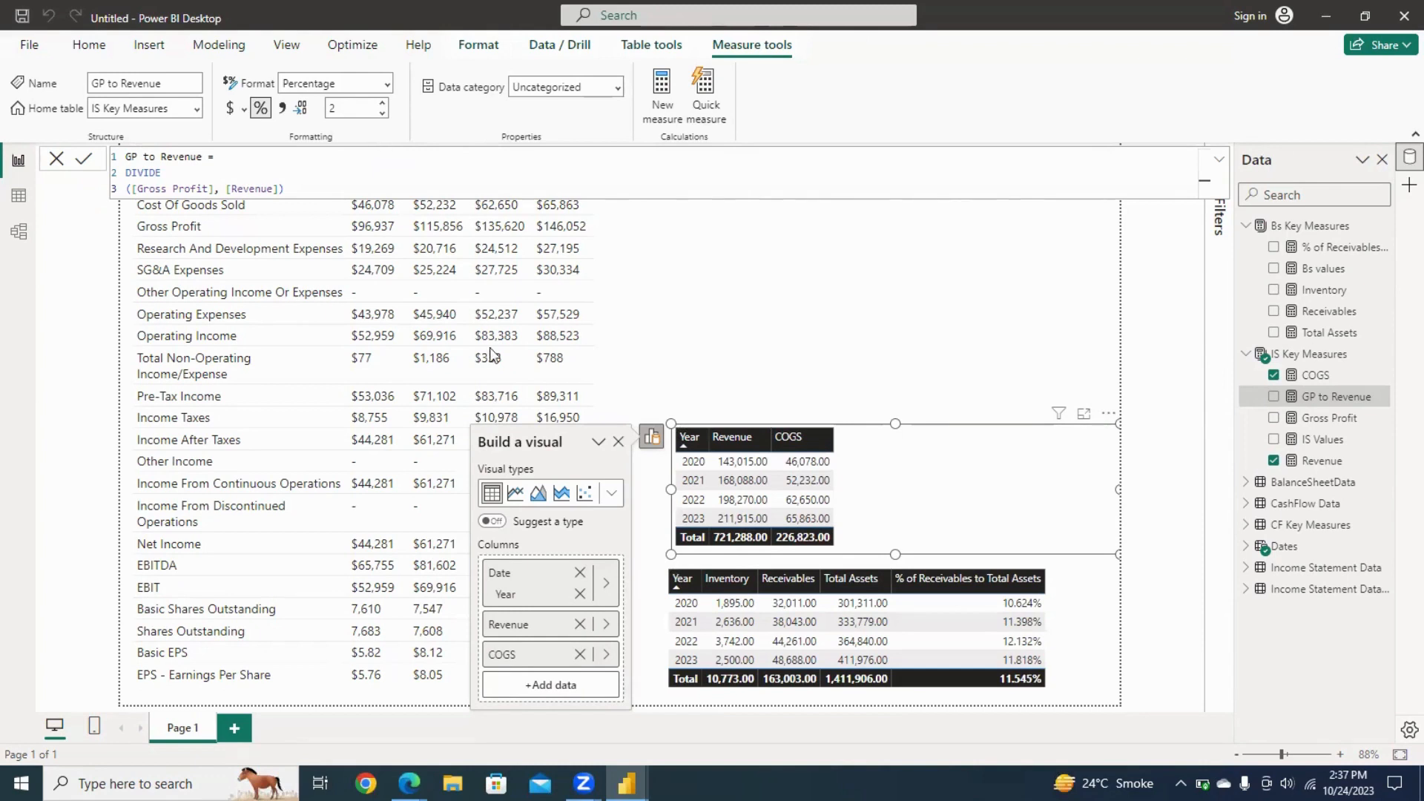
Add the Gross Profit and GP to Revenue measures to the yearly table containing Revenue and COGS.
click(1060, 516)
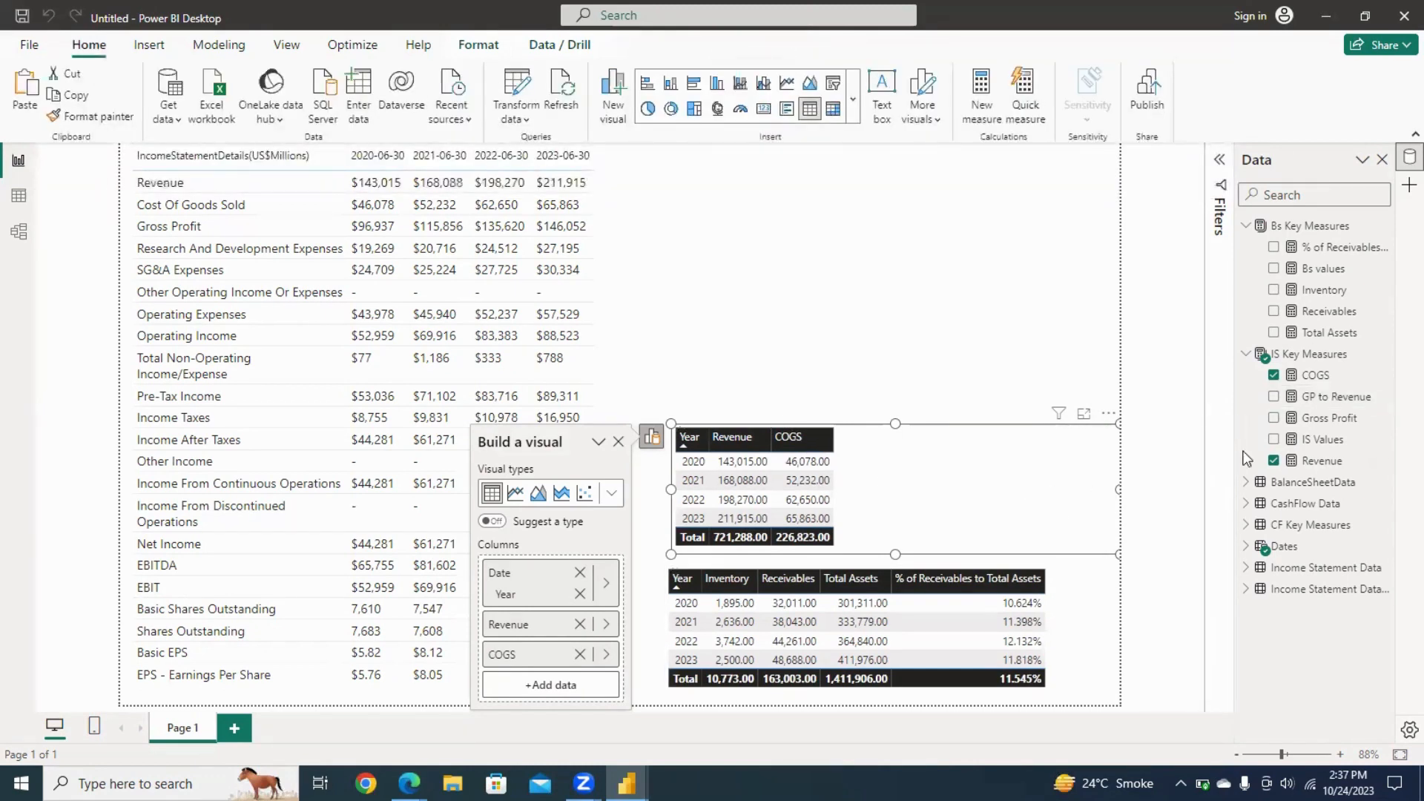
click(1275, 420)
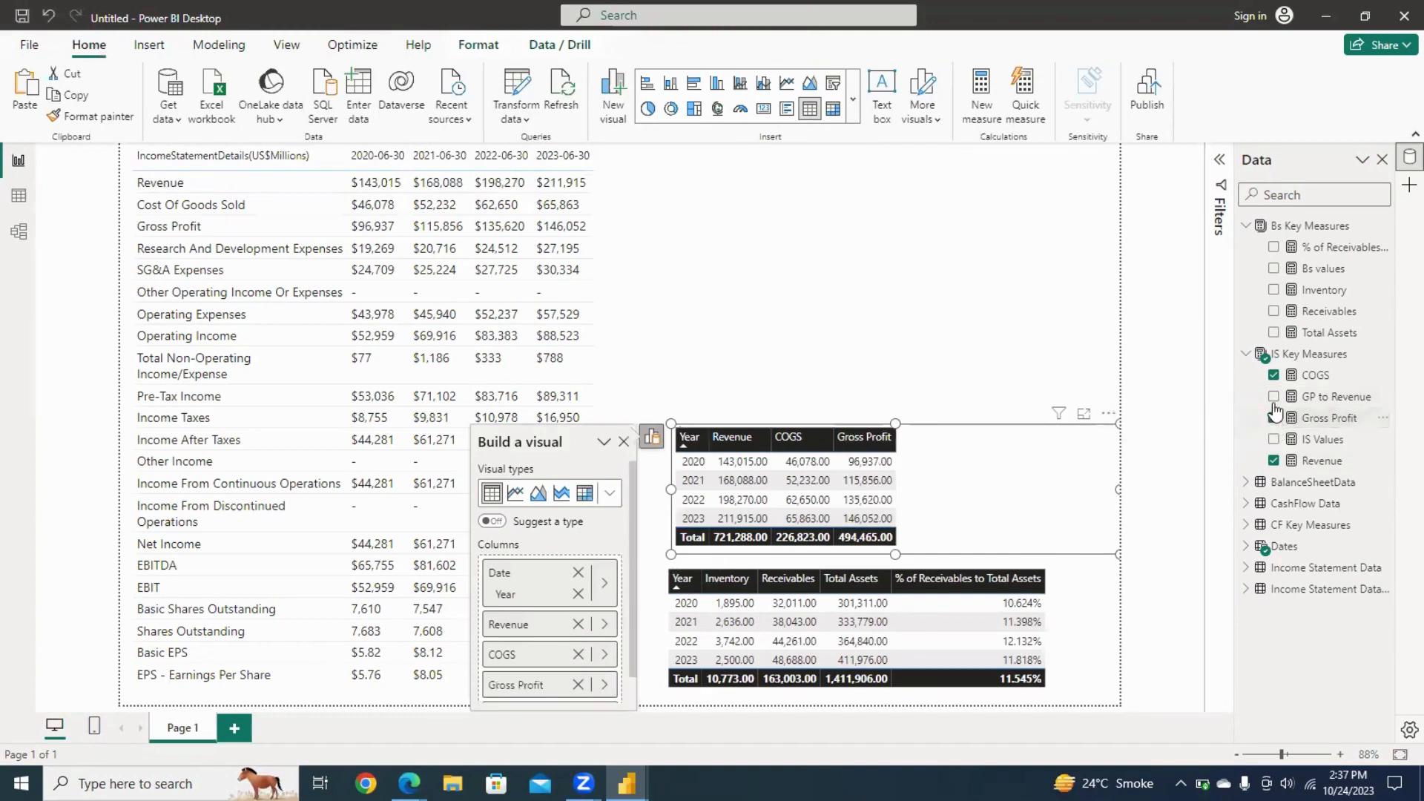
click(1275, 398)
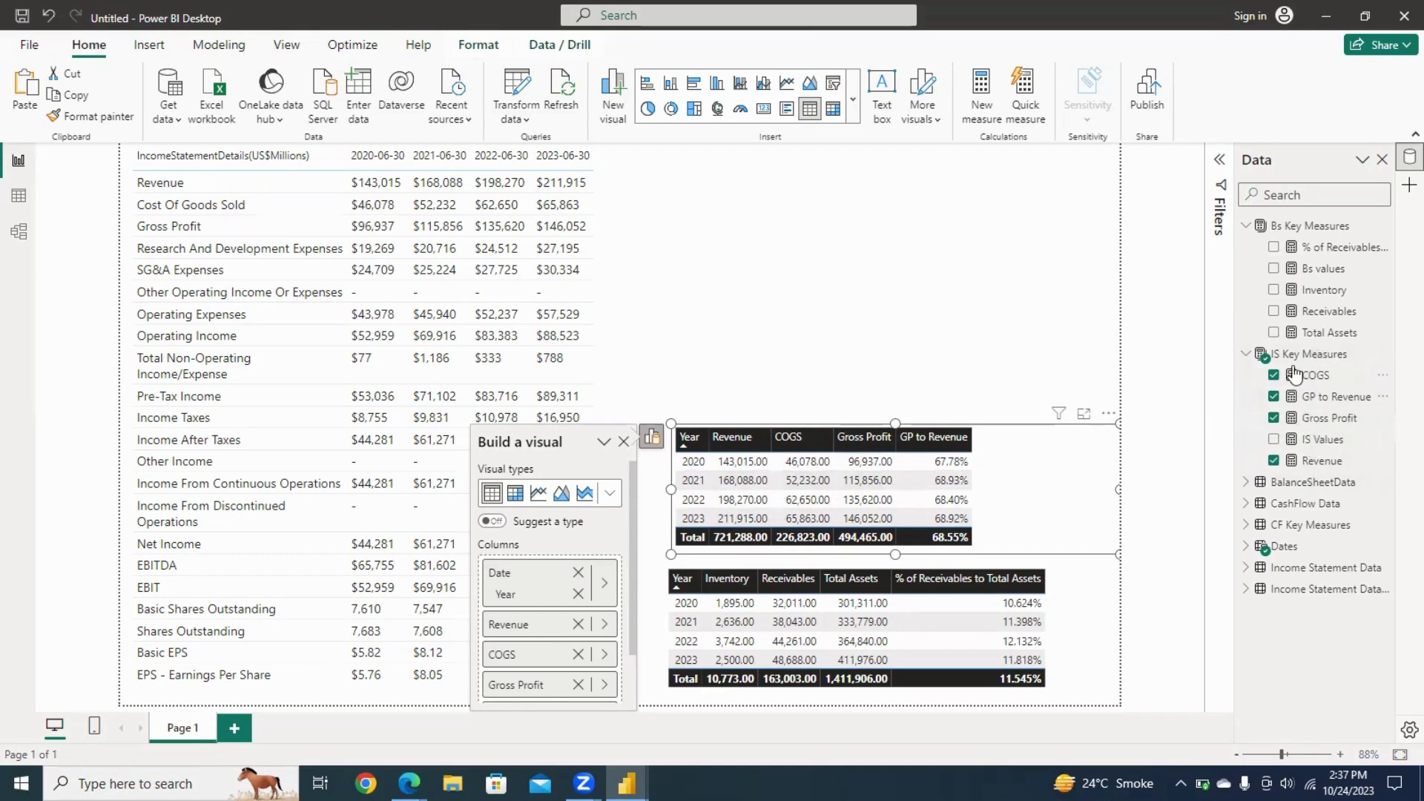
Open the GP to Revenue measure and wrap its Divide expression in a FORMAT function, with the Divide on its own line.
click(1311, 405)
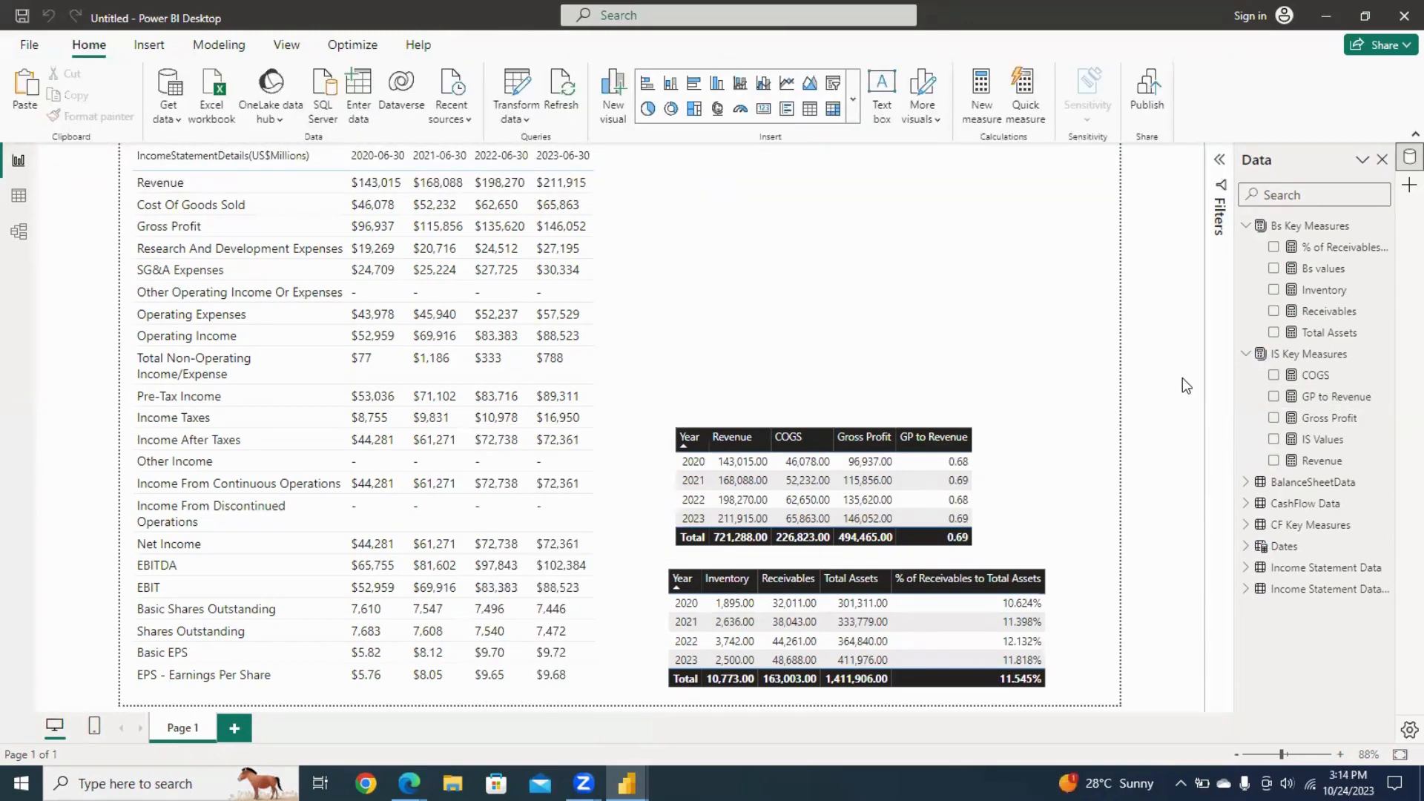
click(1331, 403)
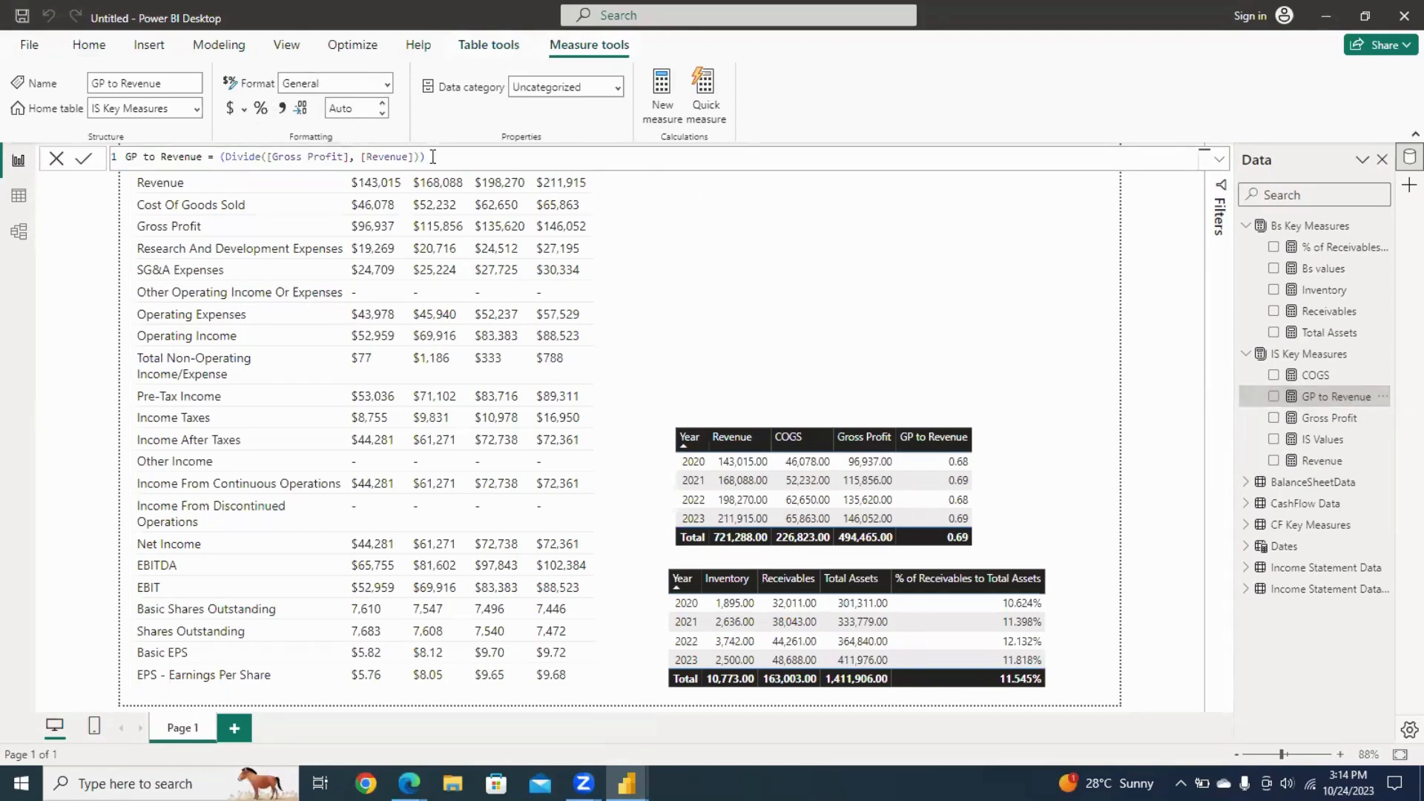
click(221, 156)
text(FORMAT)
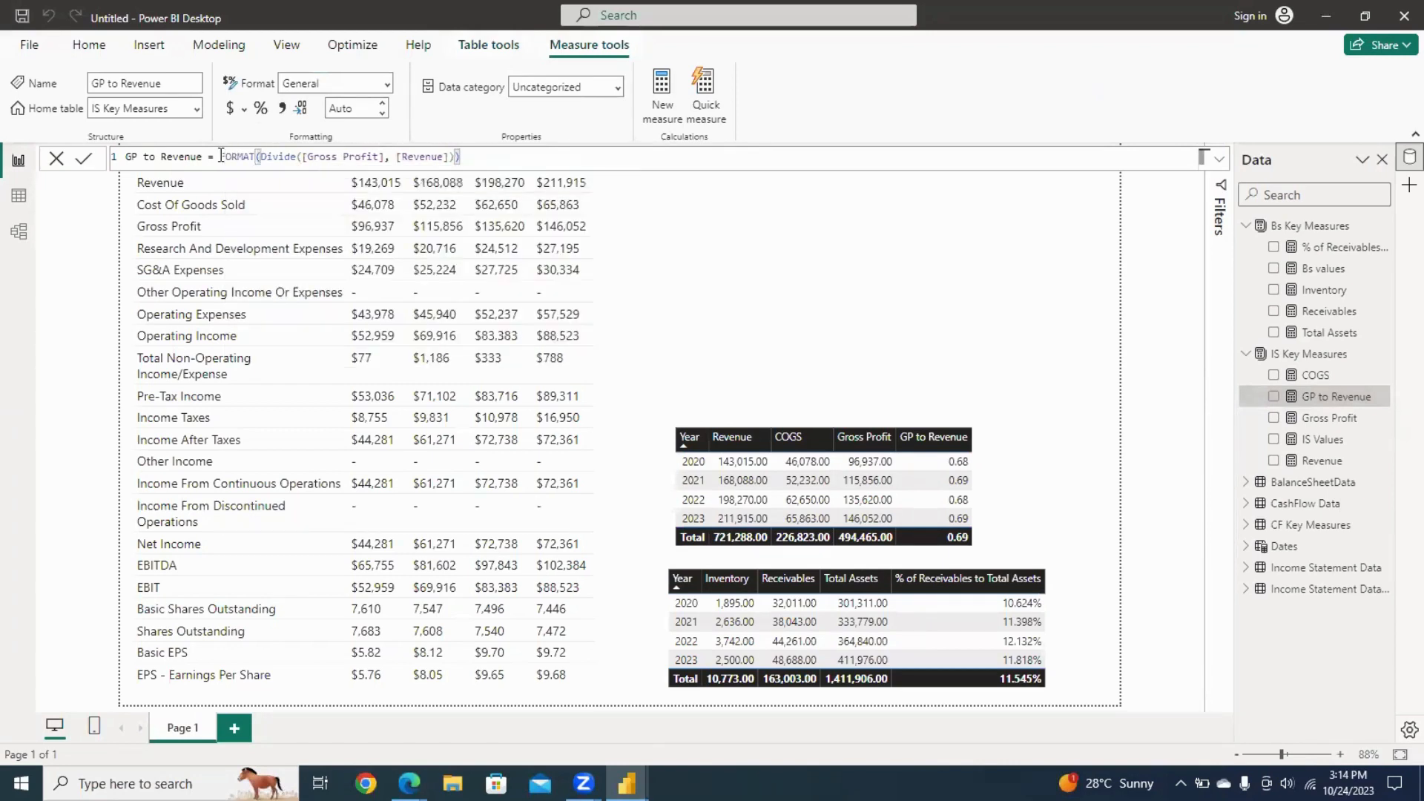
text(()
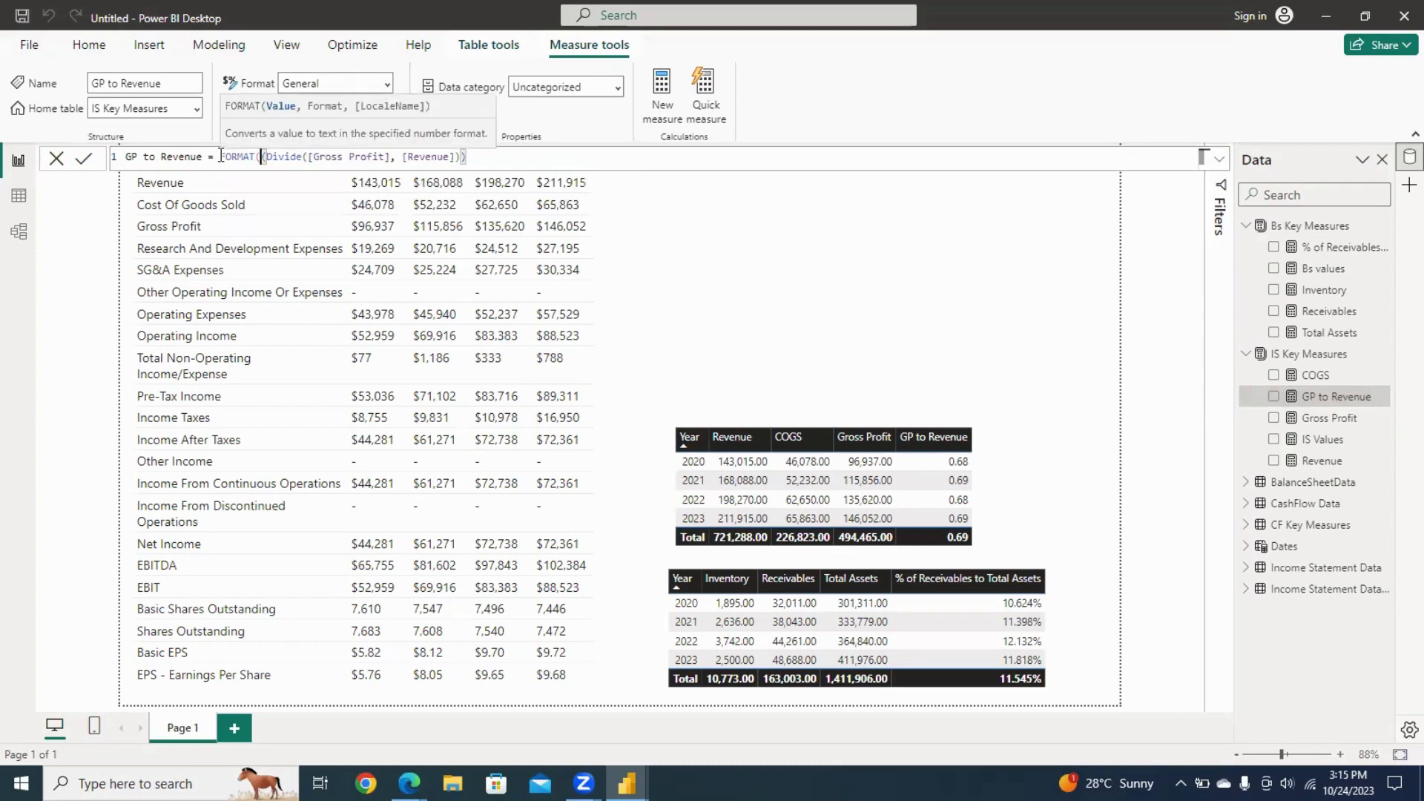
key(shift+Return)
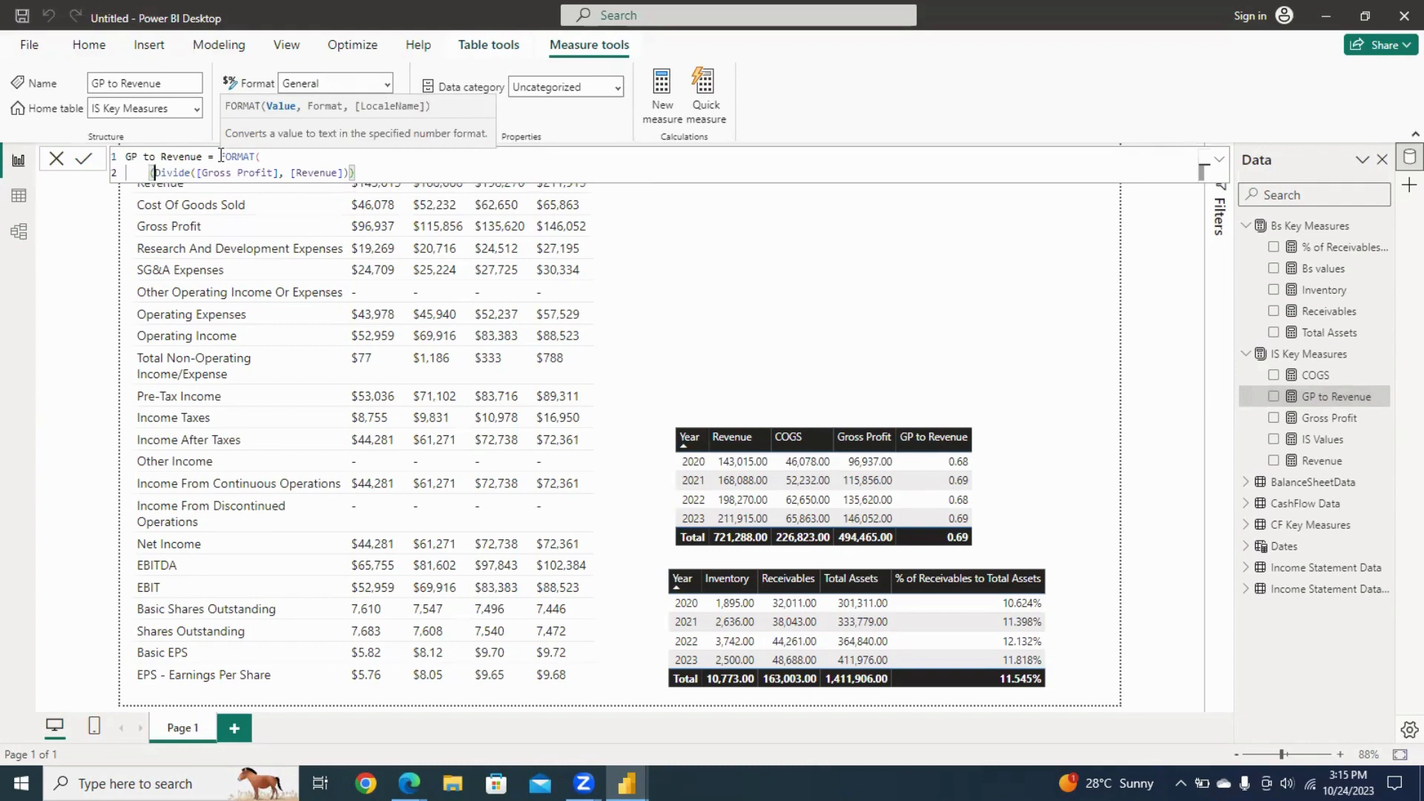
Put the Divide arguments [Gross Profit] and [Revenue] on their own line and move the outer closing parenthesis below them.
key(Right)
key(Right)
key(Right)
key(Right)
key(Right)
key(Right)
key(Right)
key(Right)
key(shift+Return)
key(ctrl+Right)
key(ctrl+Right)
key(ctrl+Right)
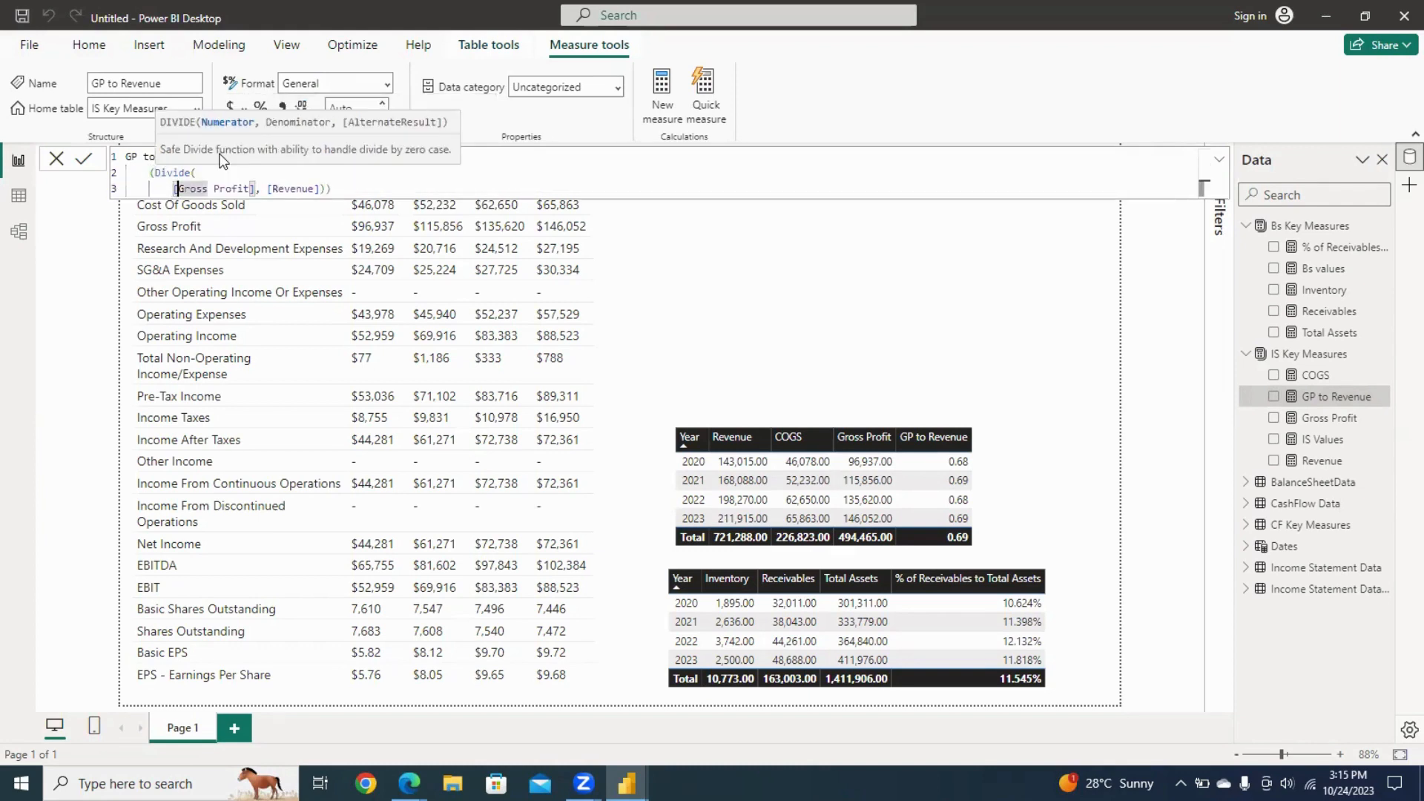
key(Right)
key(Right)
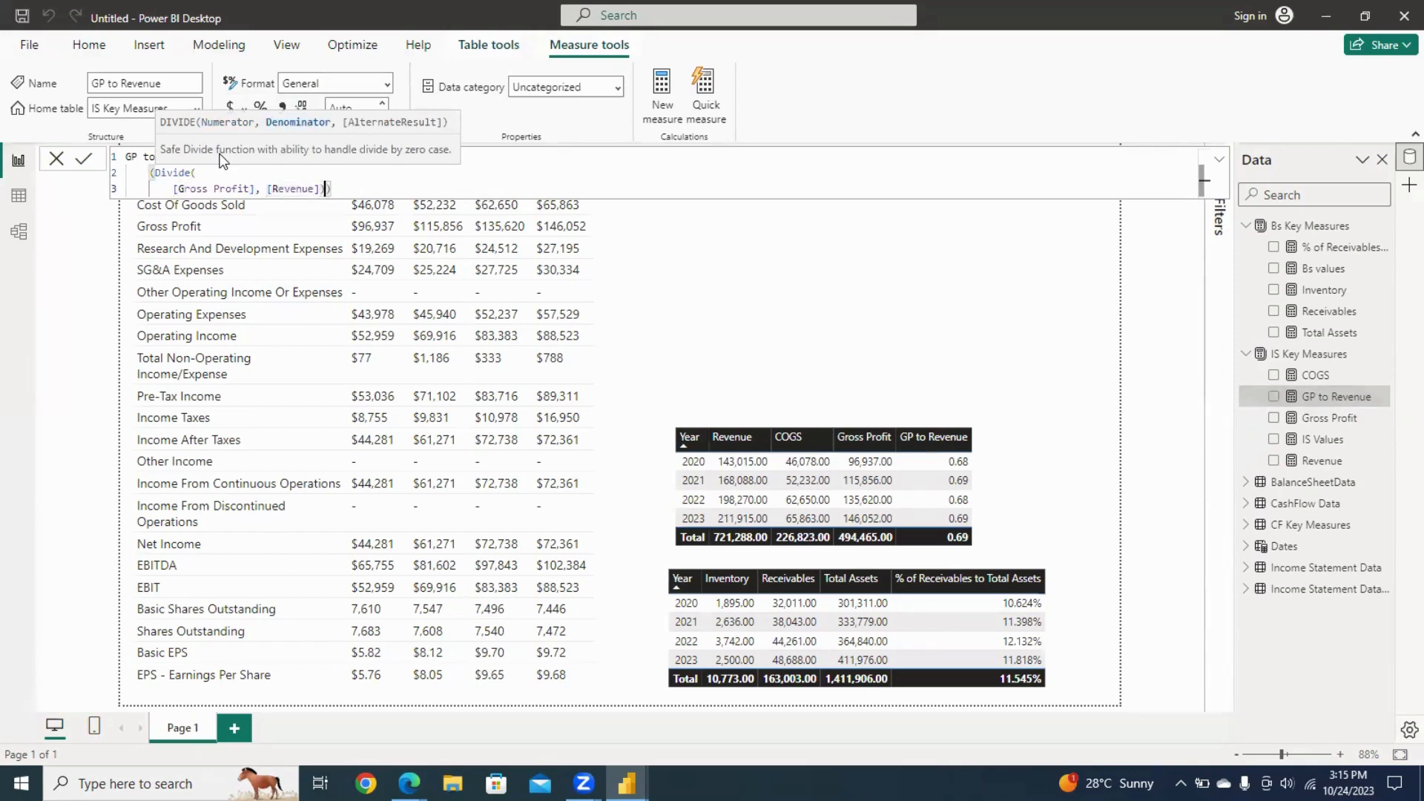
key(shift+Return)
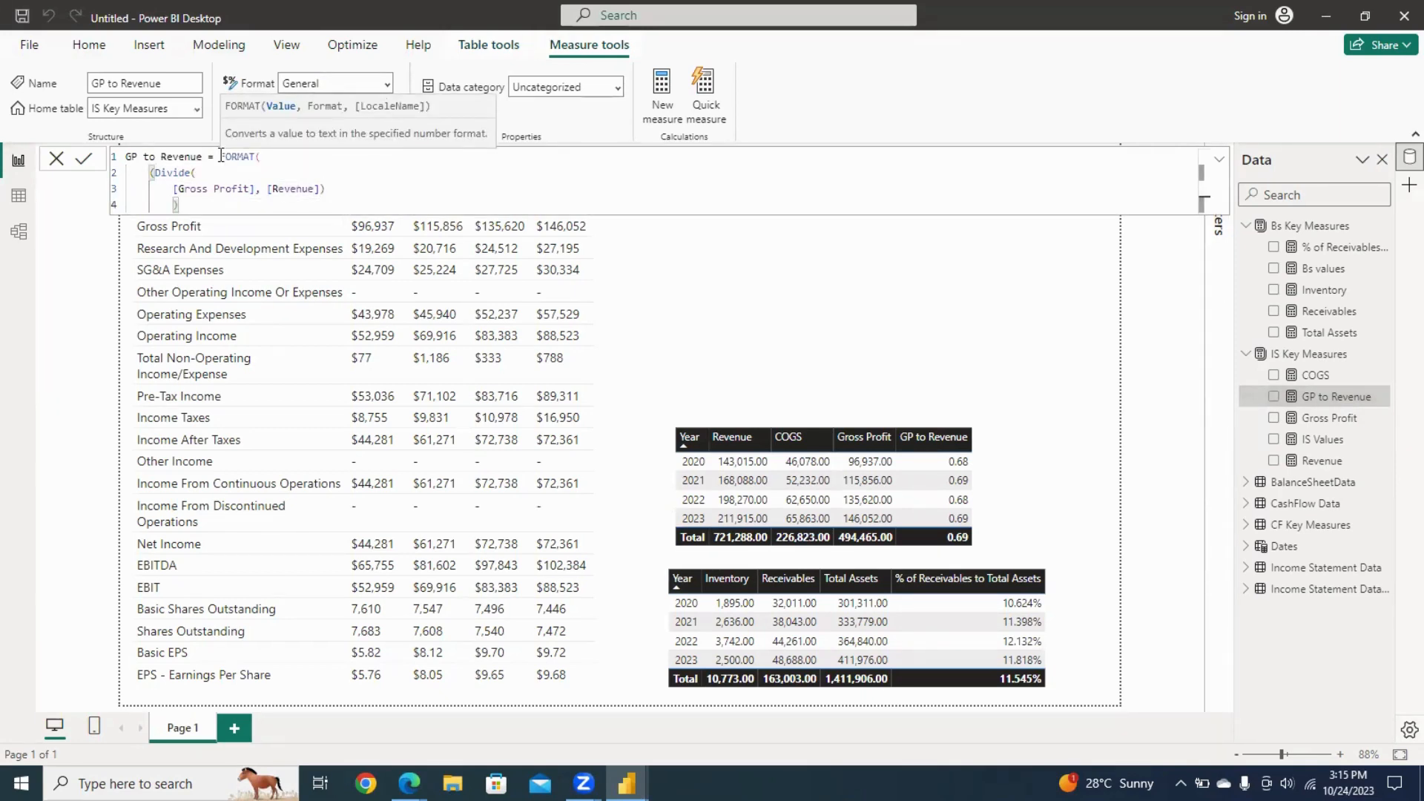
Add the format string "#.00" as the second FORMAT argument, place the closing parentheses below it and commit the measure.
key(Delete)
text(,)
text("#.)
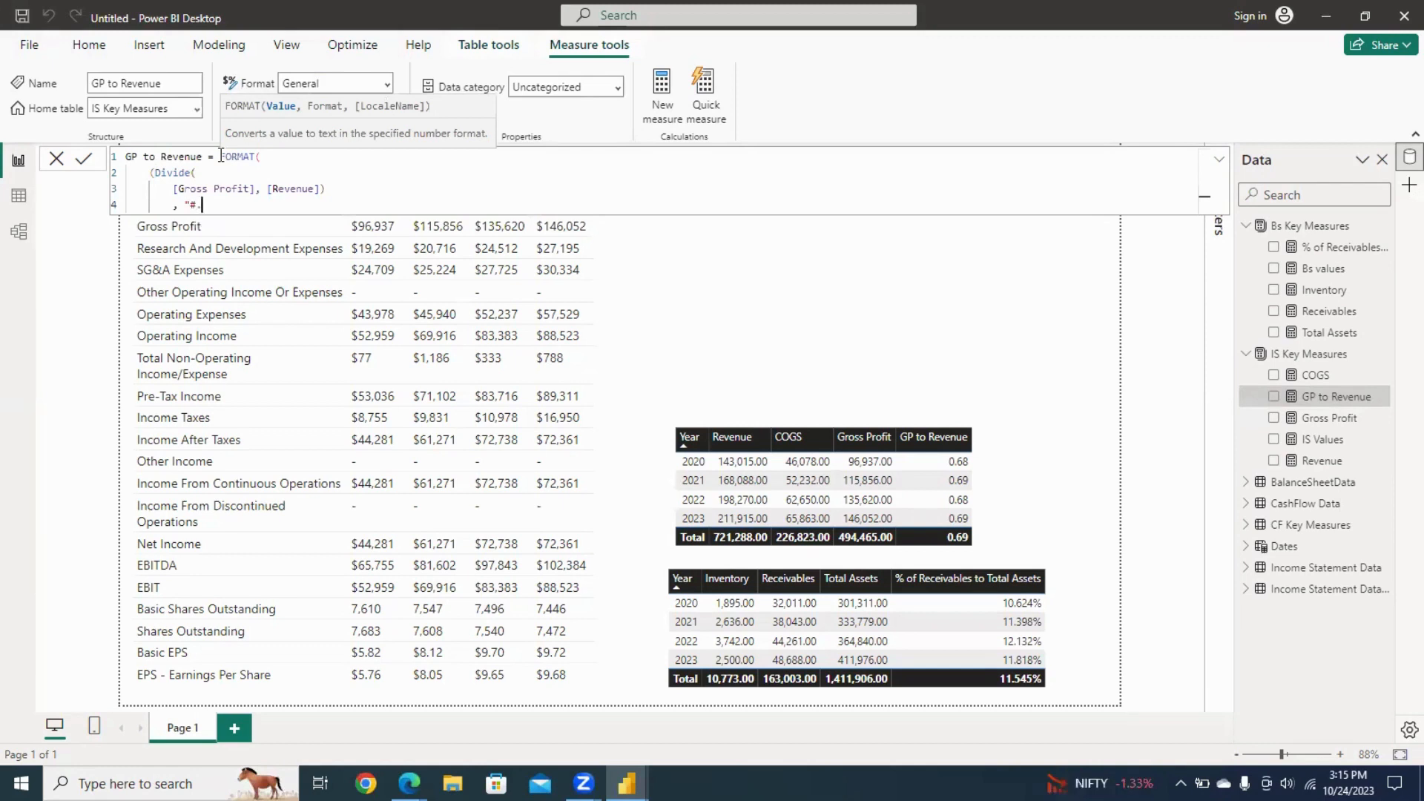
text(00"))
key(Left)
key(shift+Return)
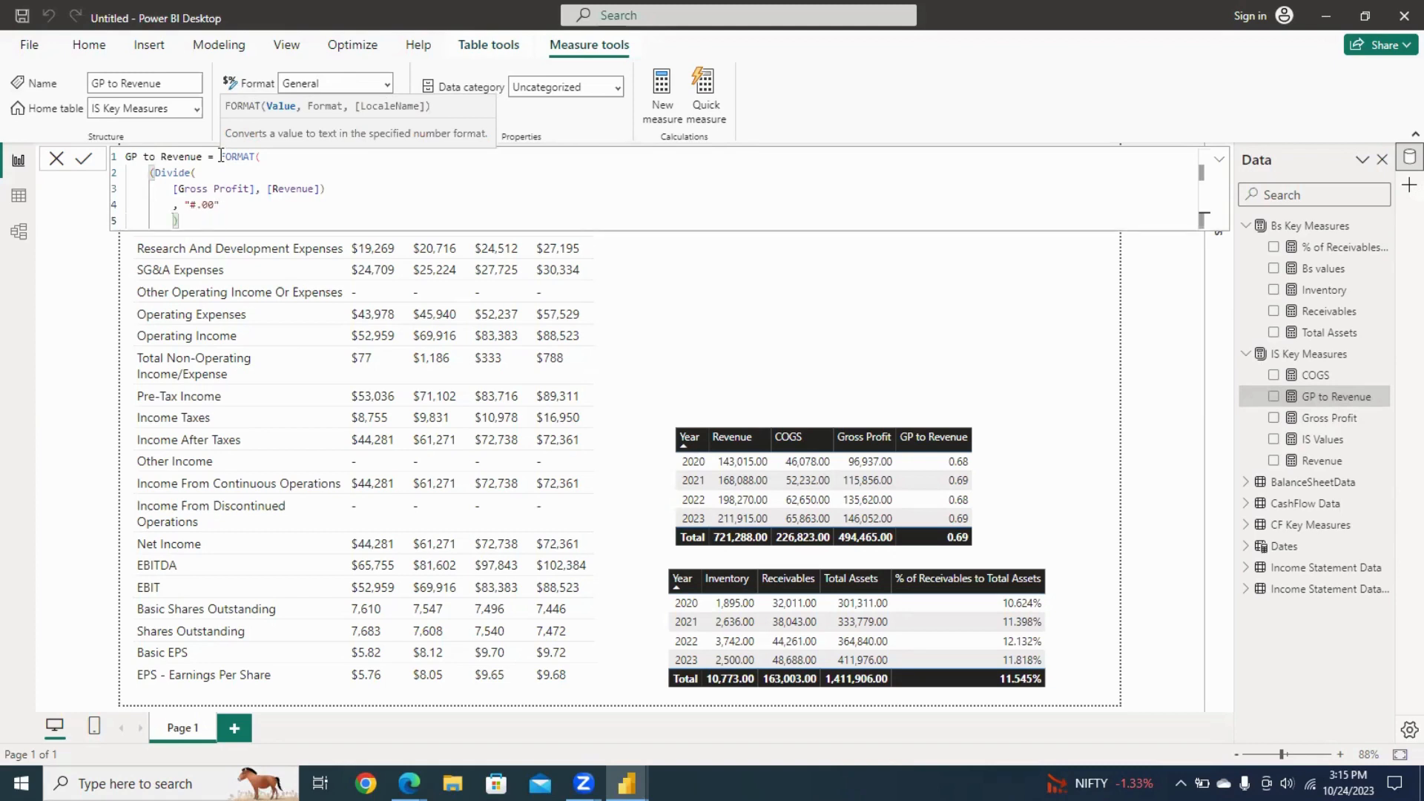
key(Return)
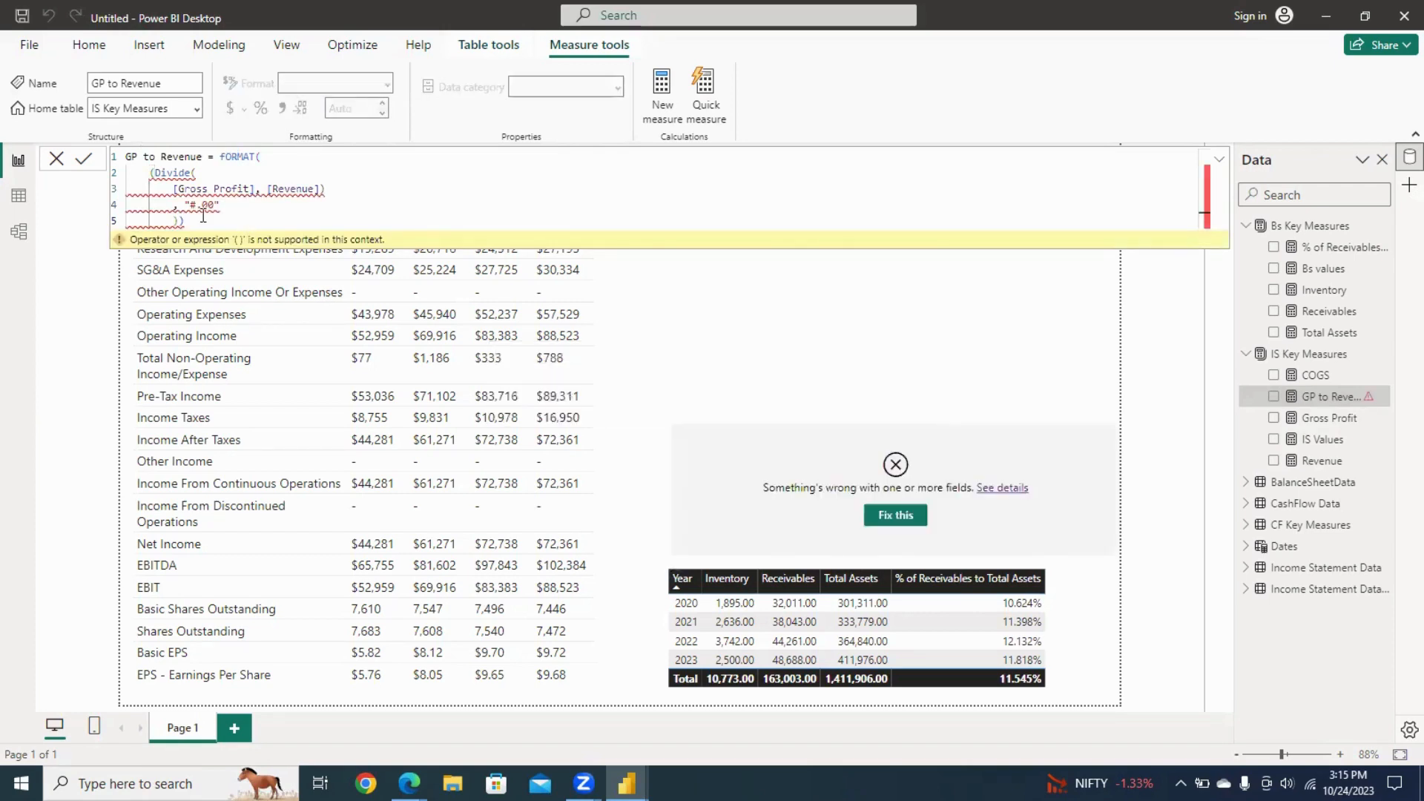
Change the GP to Revenue format string to "#.00%" and commit the measure.
drag(195, 202, 215, 206)
text(%)
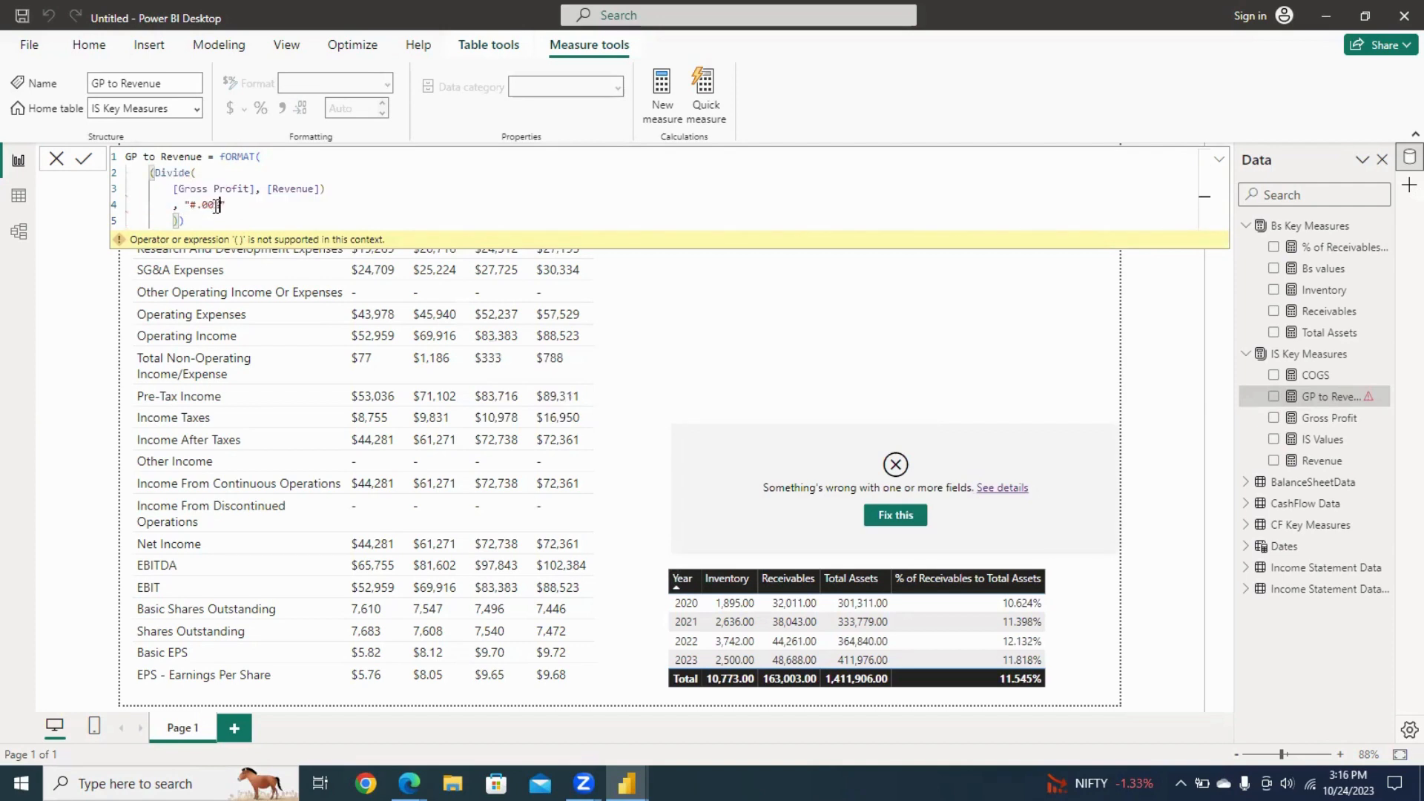
key(Return)
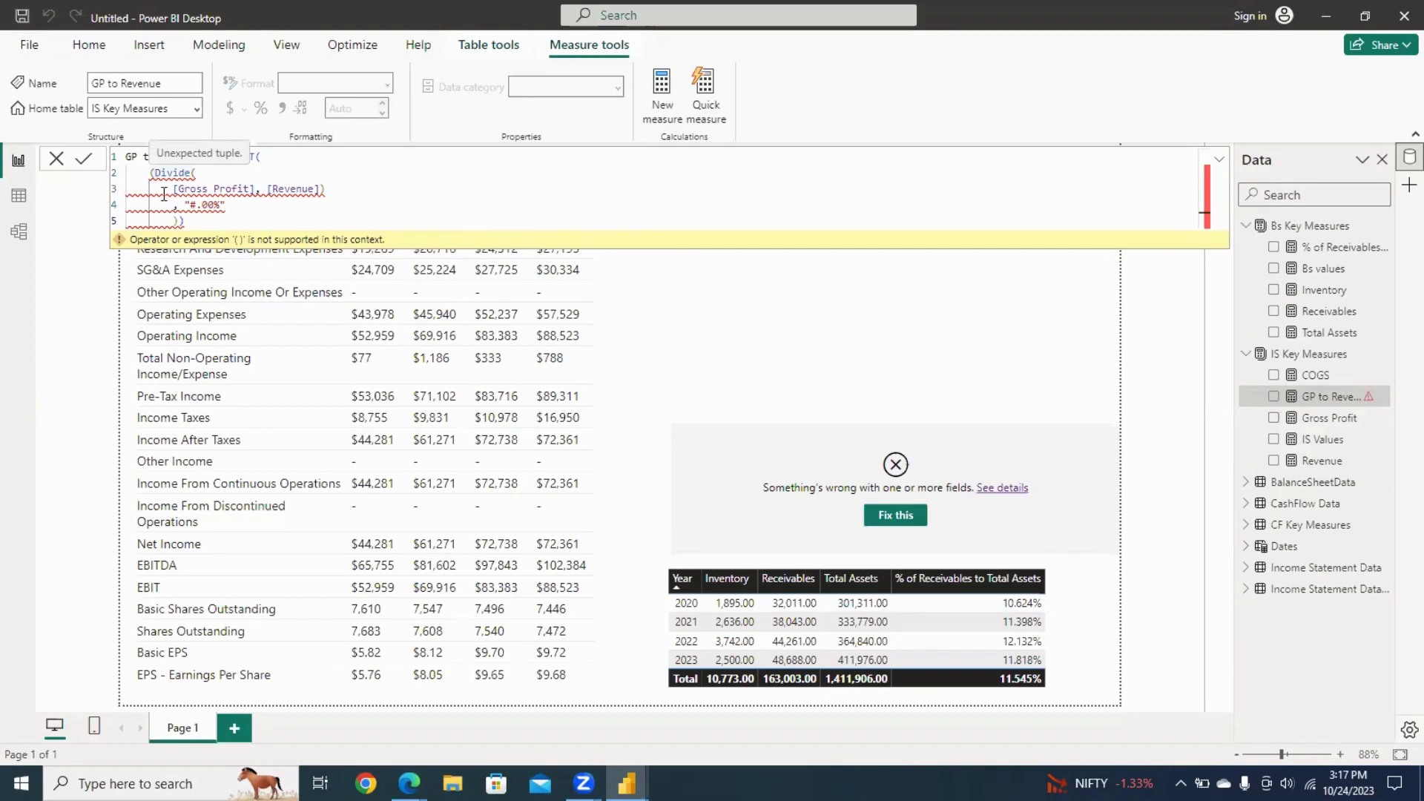
Remove the extra pair of parentheses around the Divide expression in GP to Revenue and commit the measure.
click(198, 221)
key(BackSpace)
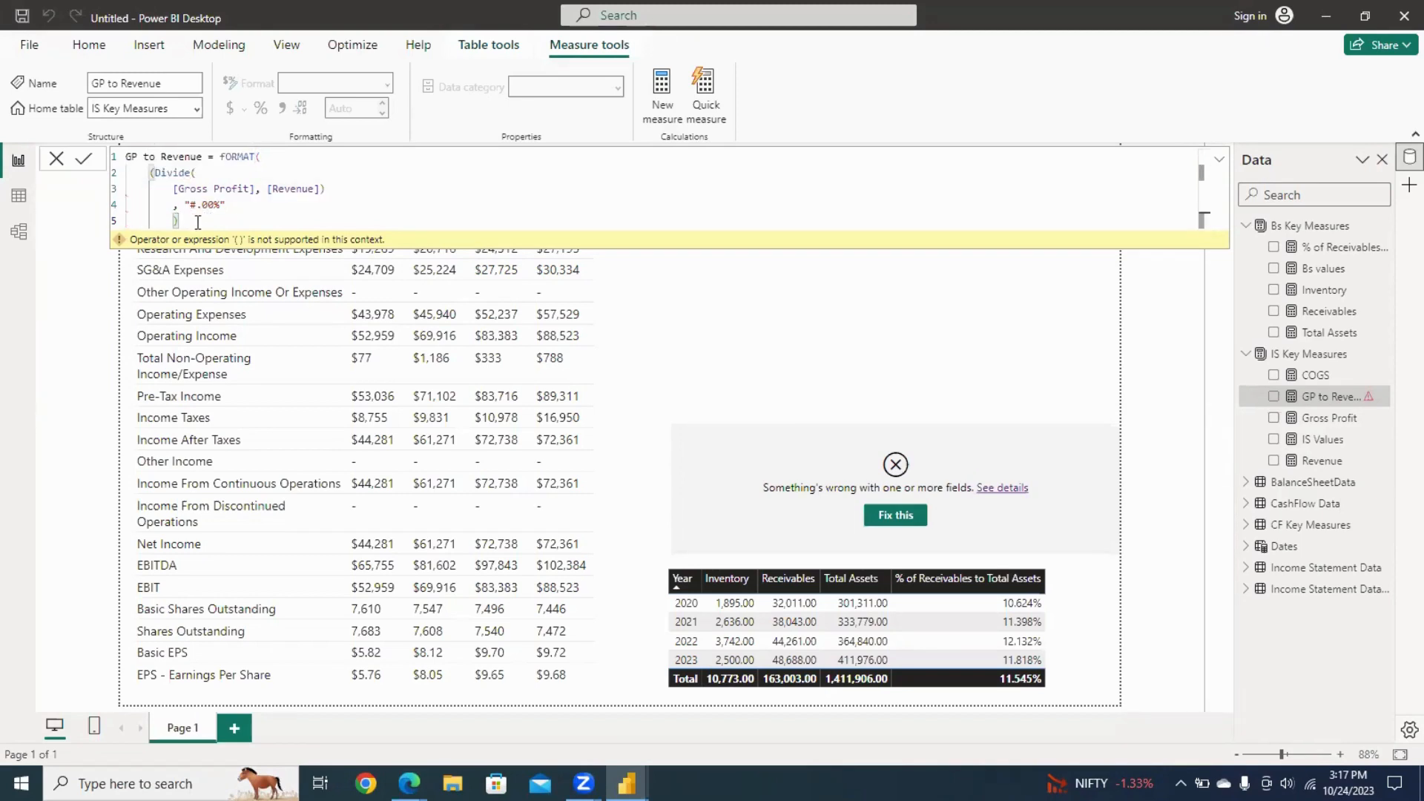
key(Up)
key(Up)
key(Up)
key(Right)
key(BackSpace)
key(Return)
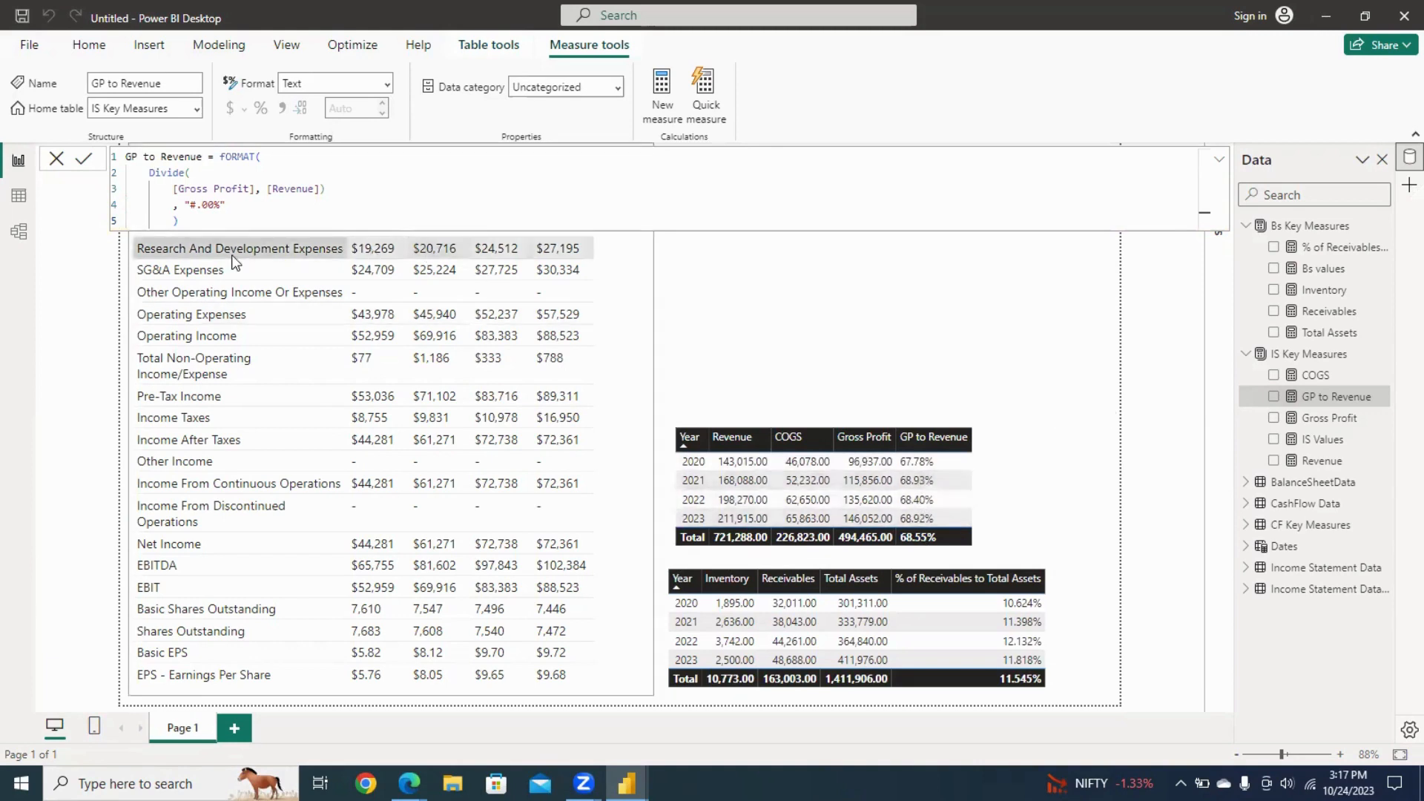
Change the GP to Revenue format string to "#.0%", commit the measure and leave the formula.
double_click(208, 204)
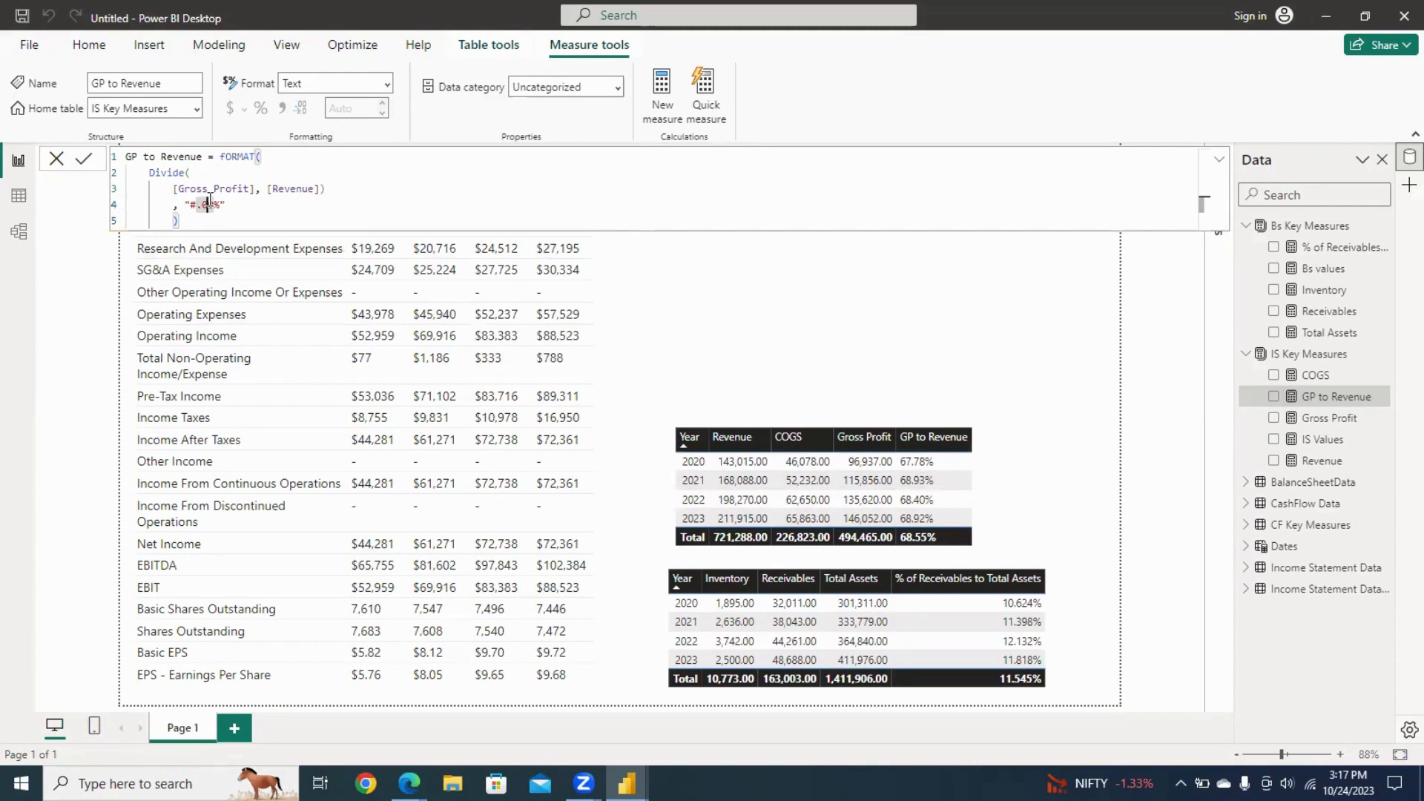
text(0)
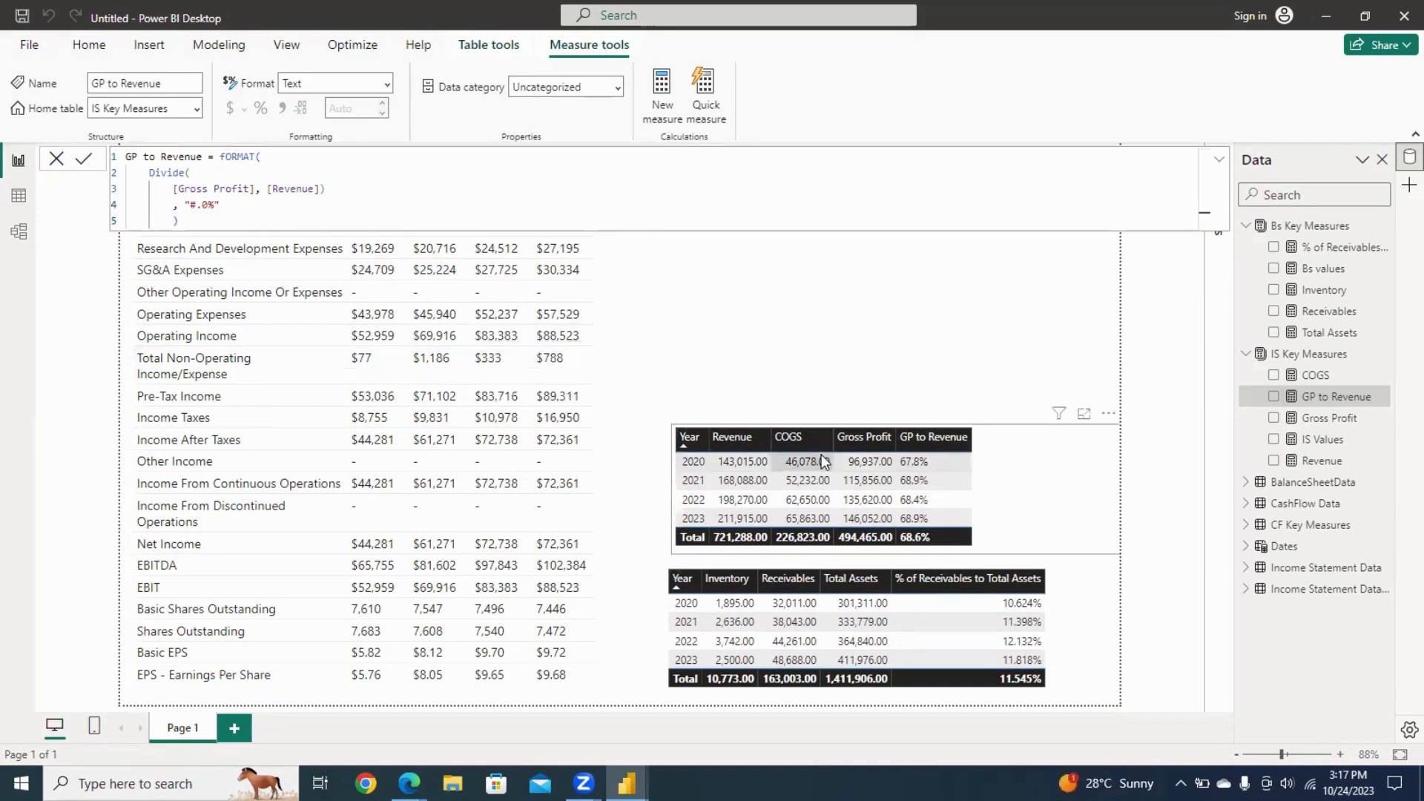
click(852, 337)
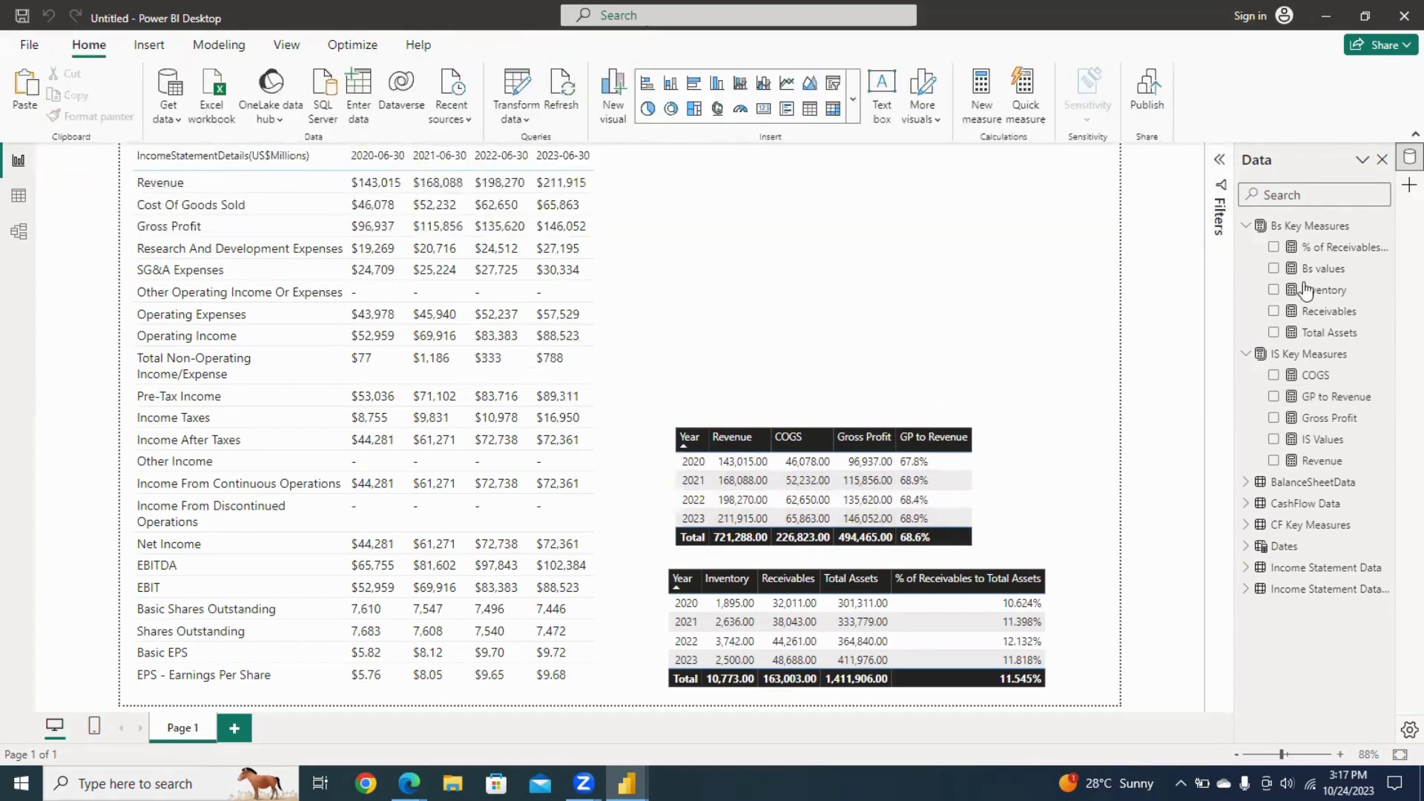
click(1335, 401)
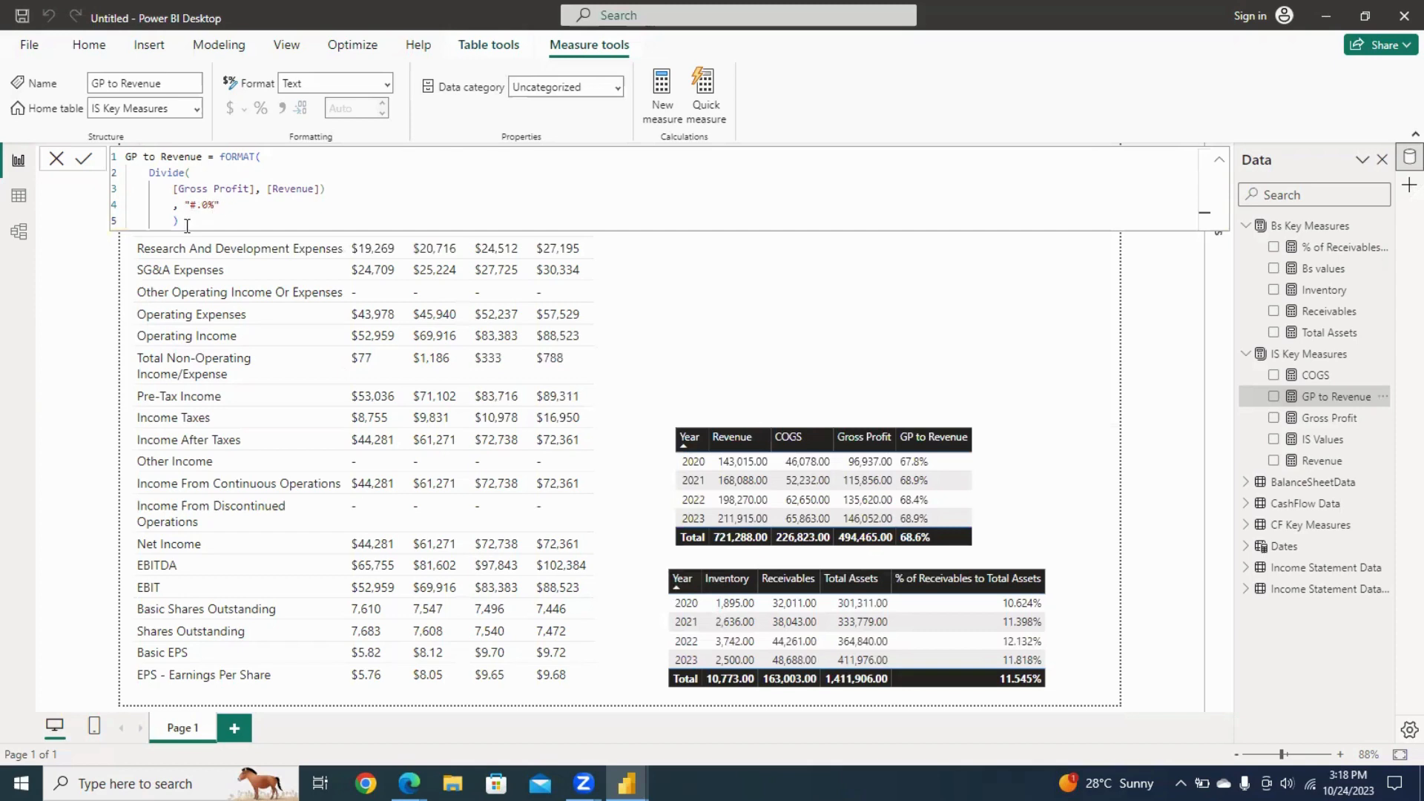
click(235, 223)
key(ctrl+a)
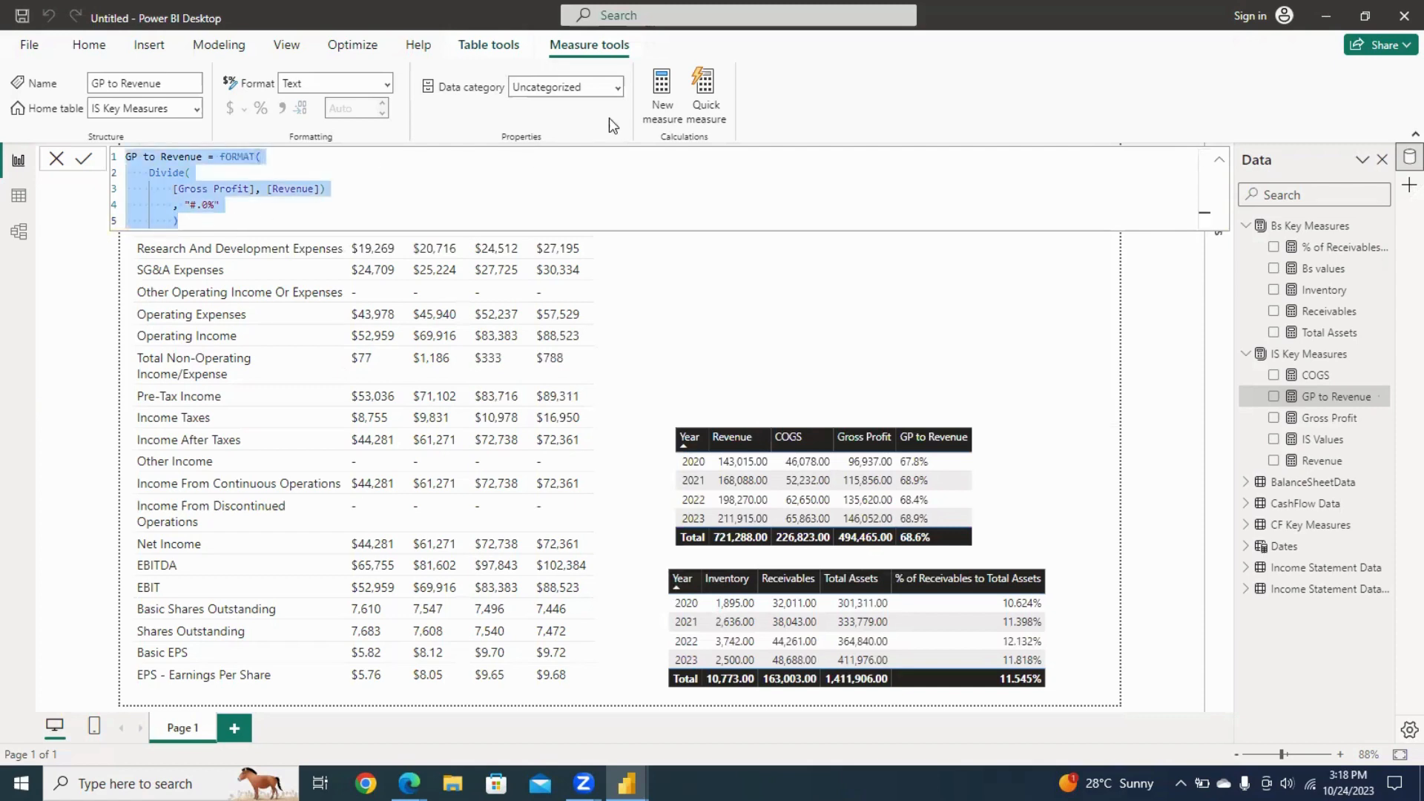
click(678, 117)
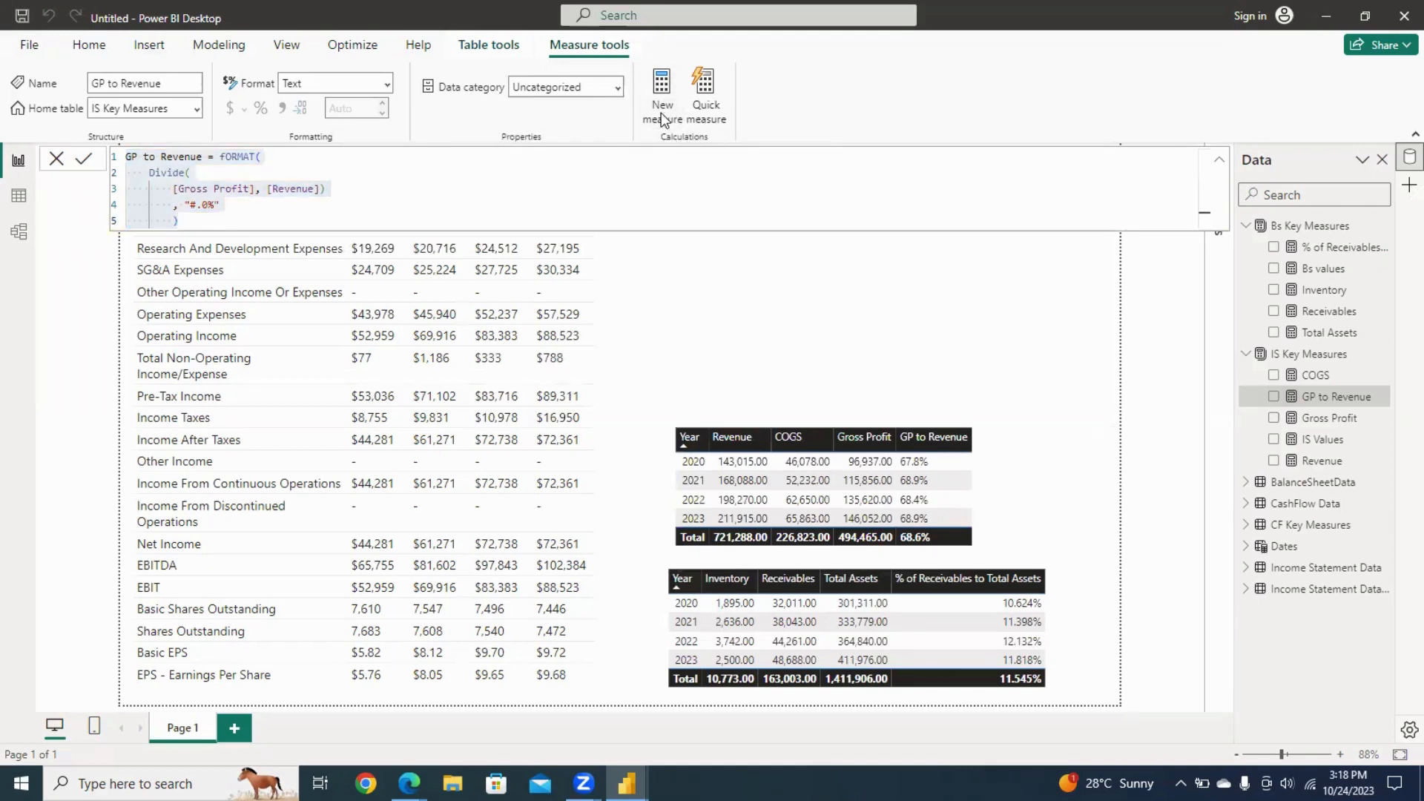
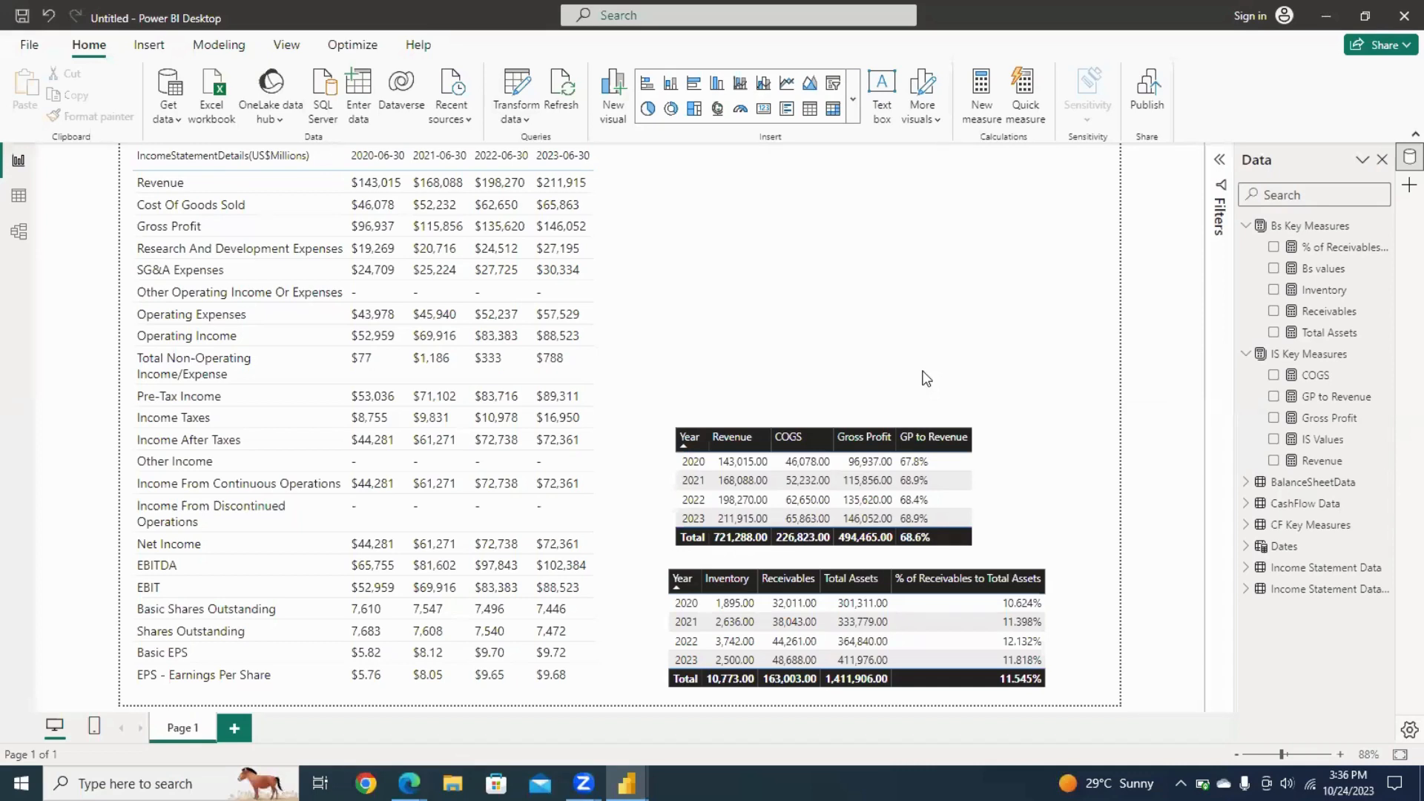
Copy the whole GP to Revenue formula into a new measure in the IS Key Measures table.
click(1308, 355)
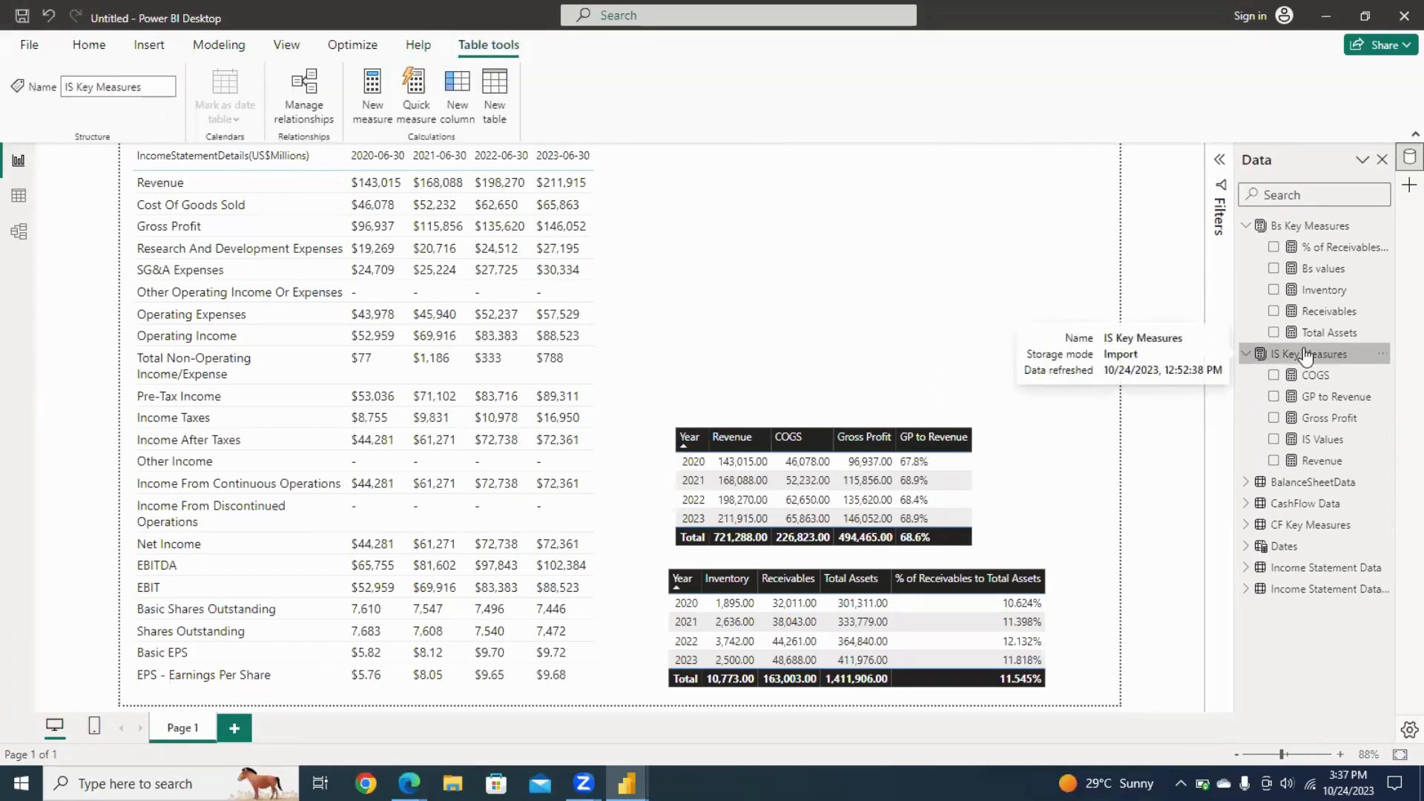
click(1328, 401)
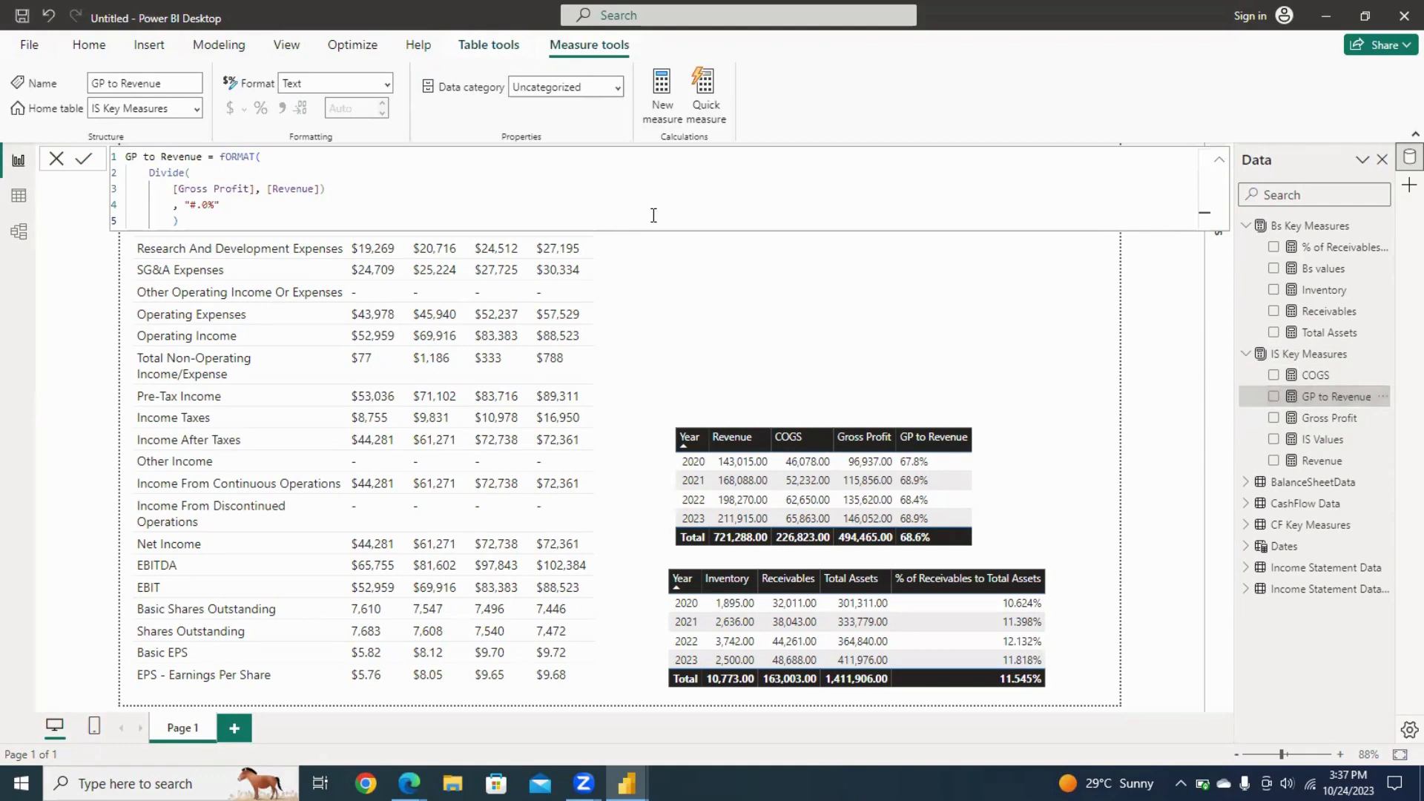
click(653, 215)
key(ctrl+a)
key(ctrl+c)
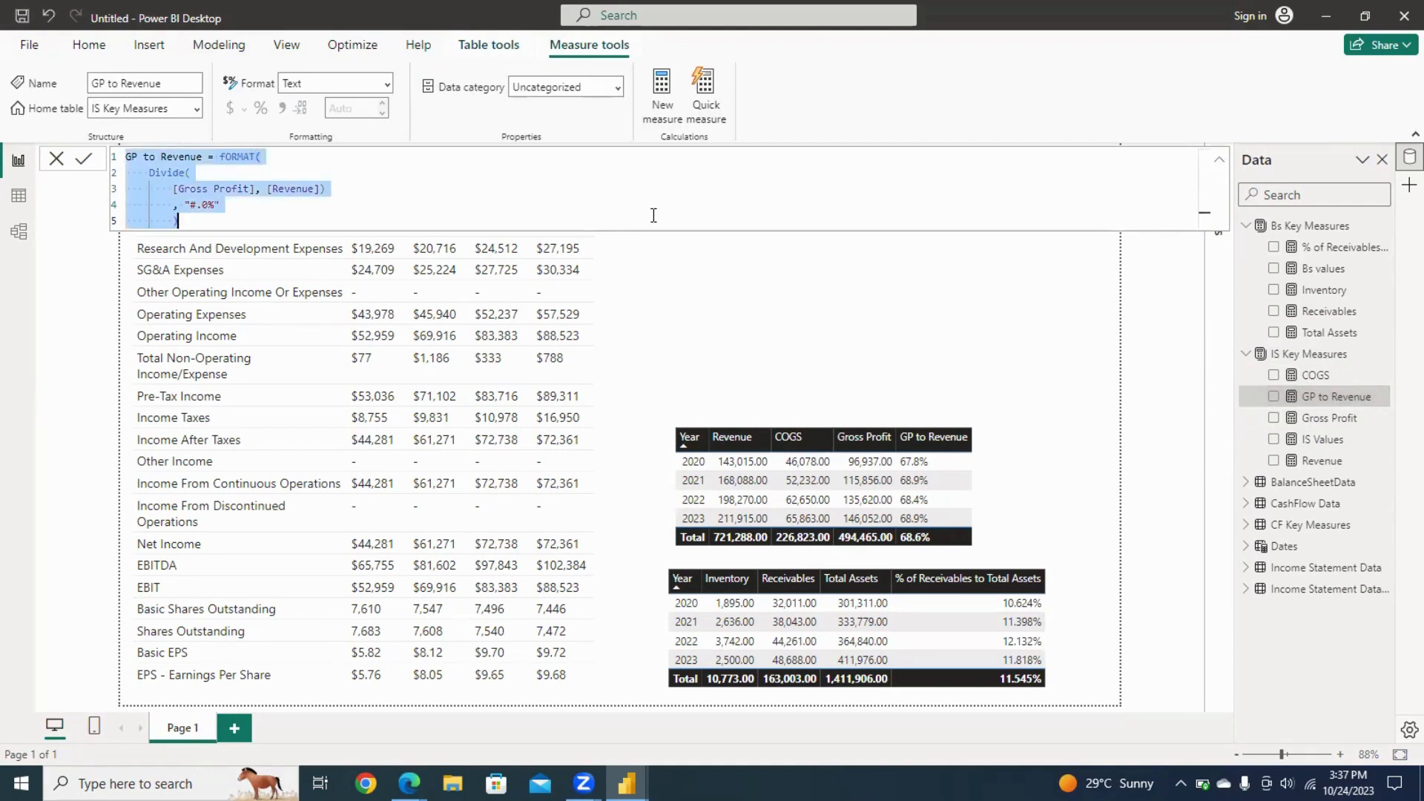
click(668, 99)
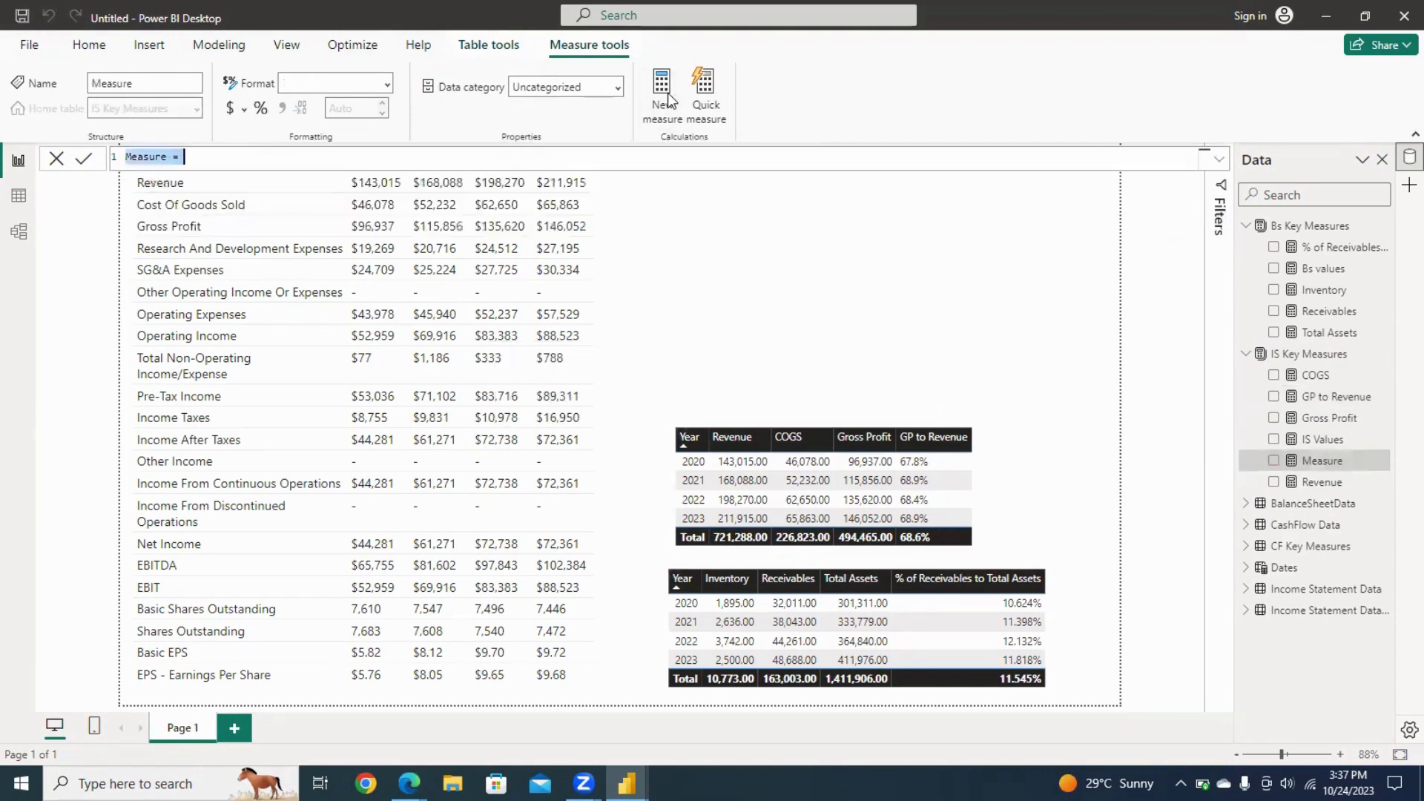
key(ctrl+v)
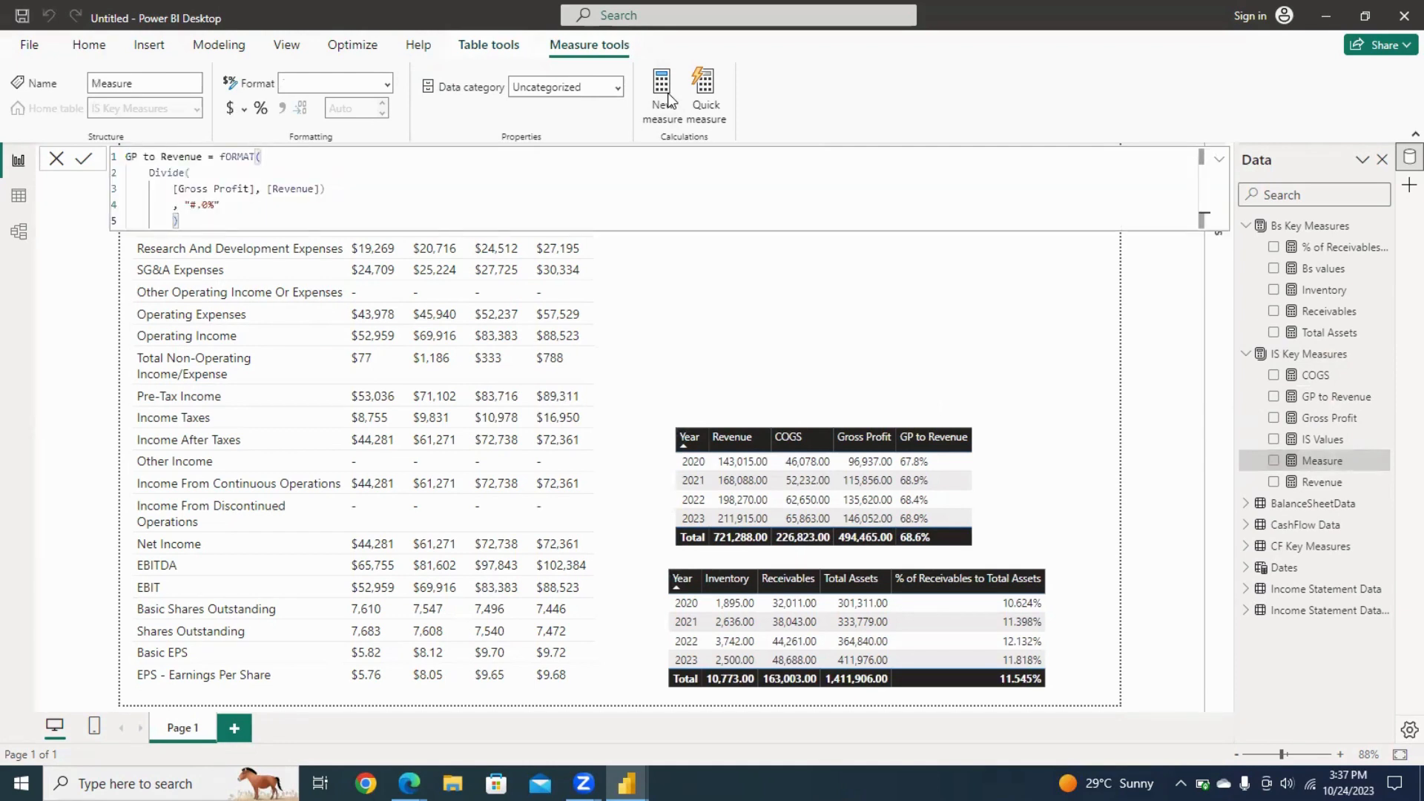
Rename the copied measure to EBITDA to Revenue in its formula.
key(Up)
key(Up)
key(Up)
key(Up)
key(Home)
key(ctrl+shift+Right)
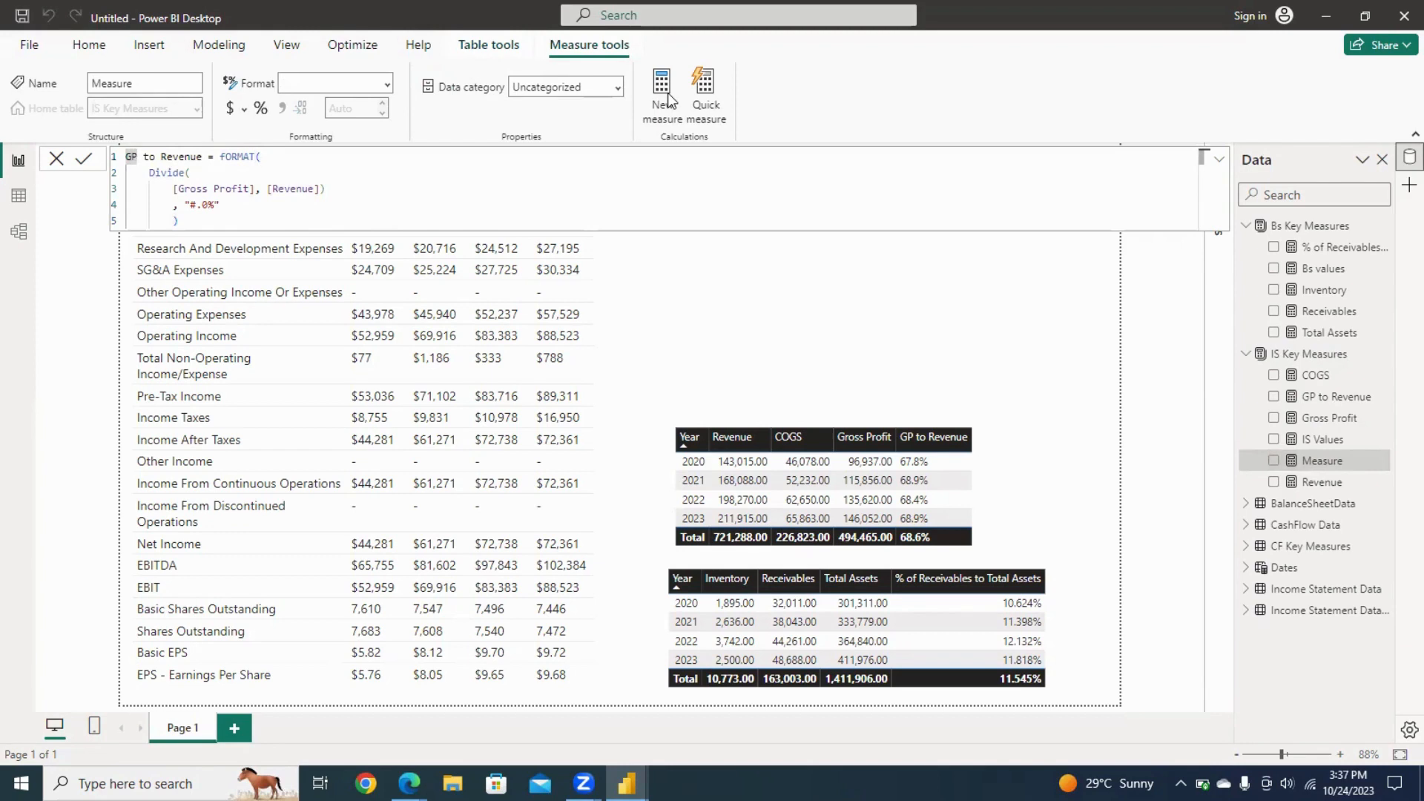
text(ebit)
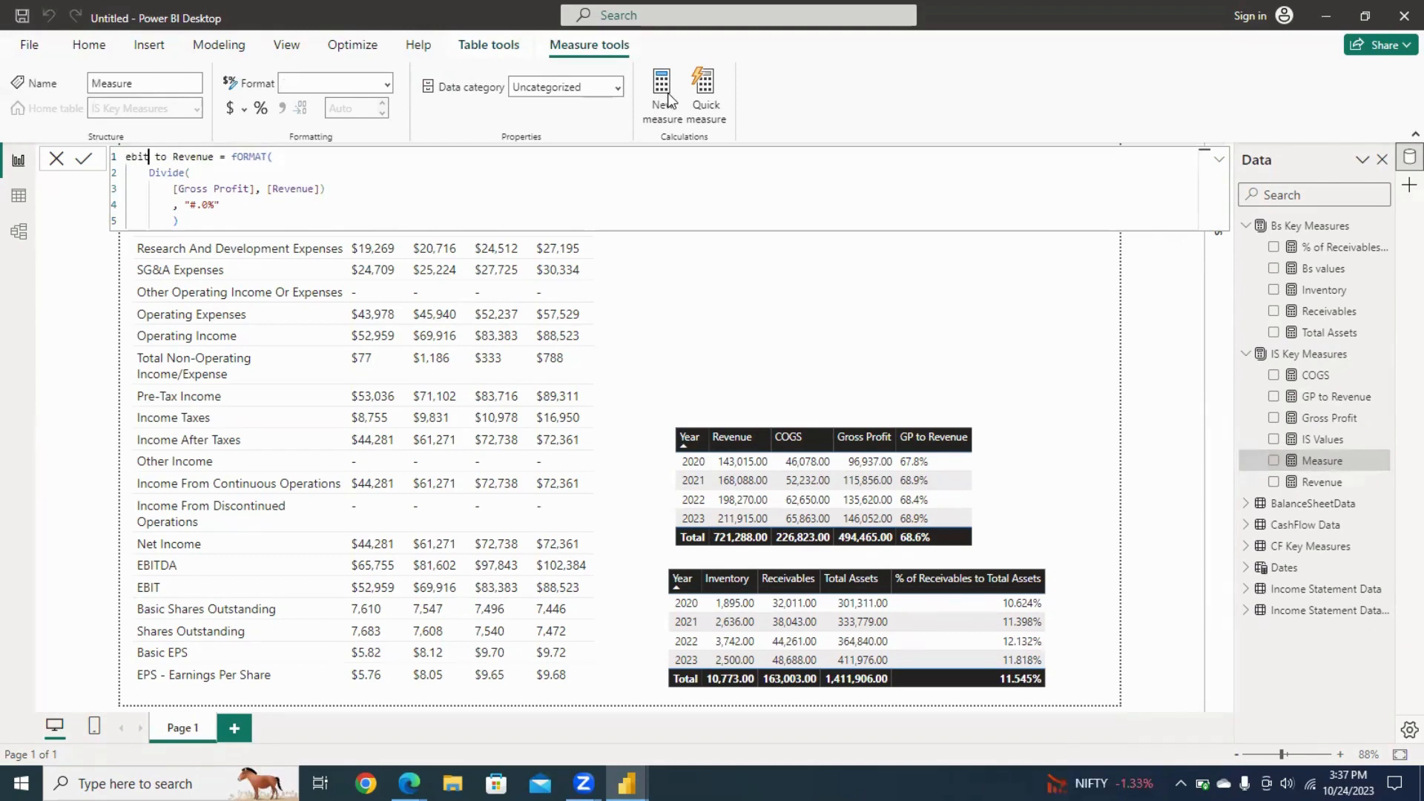
text(da)
key(BackSpace)
key(BackSpace)
key(BackSpace)
key(BackSpace)
key(BackSpace)
key(BackSpace)
text(EBITDA)
Put the FORMAT function's opening parenthesis on its own line and add an empty line between it and the Divide expression.
key(Right)
key(Right)
key(Right)
key(Right)
key(Right)
key(Right)
key(Right)
key(Right)
key(Right)
key(Right)
key(Right)
key(Right)
key(Right)
key(Right)
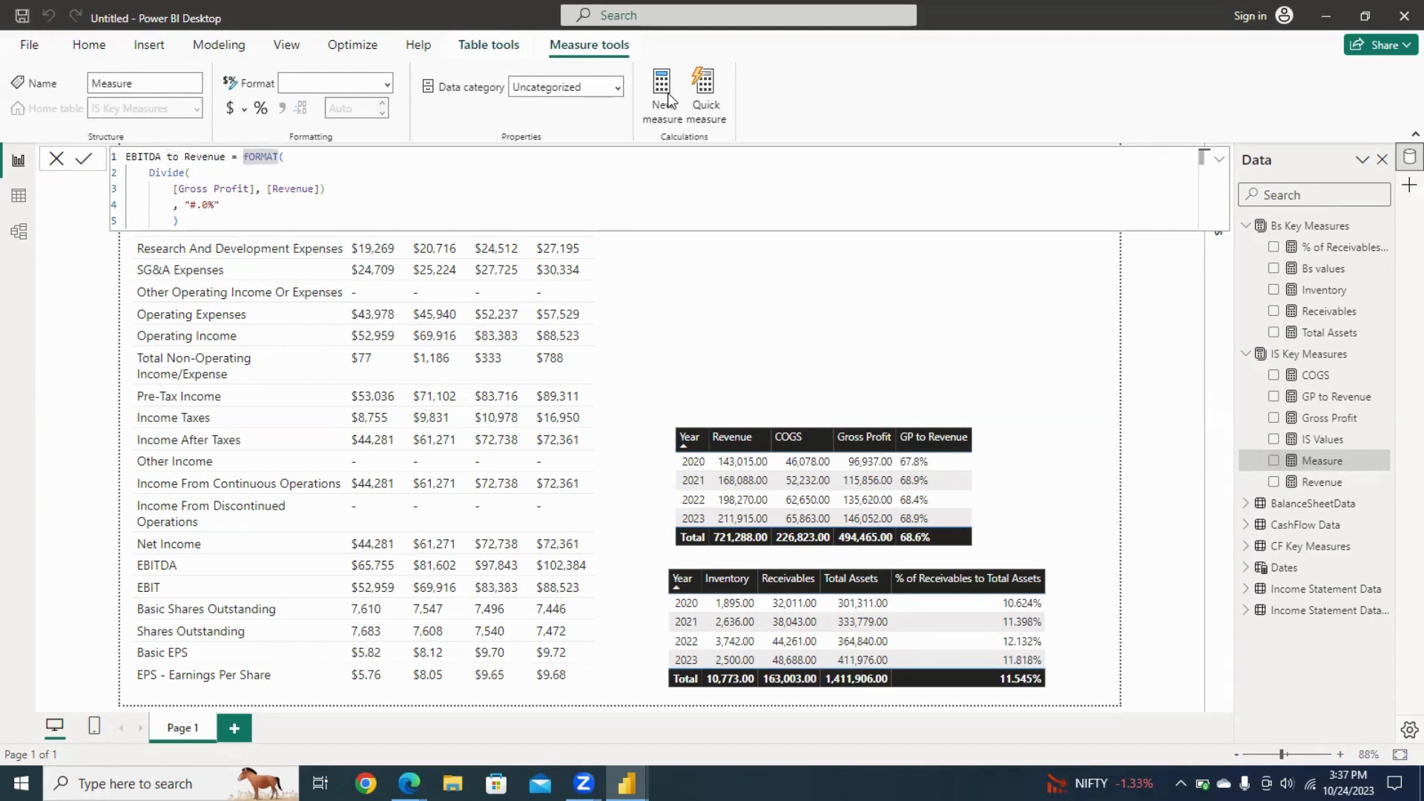
key(Right)
key(Right)
key(Right)
key(shift+Return)
key(Right)
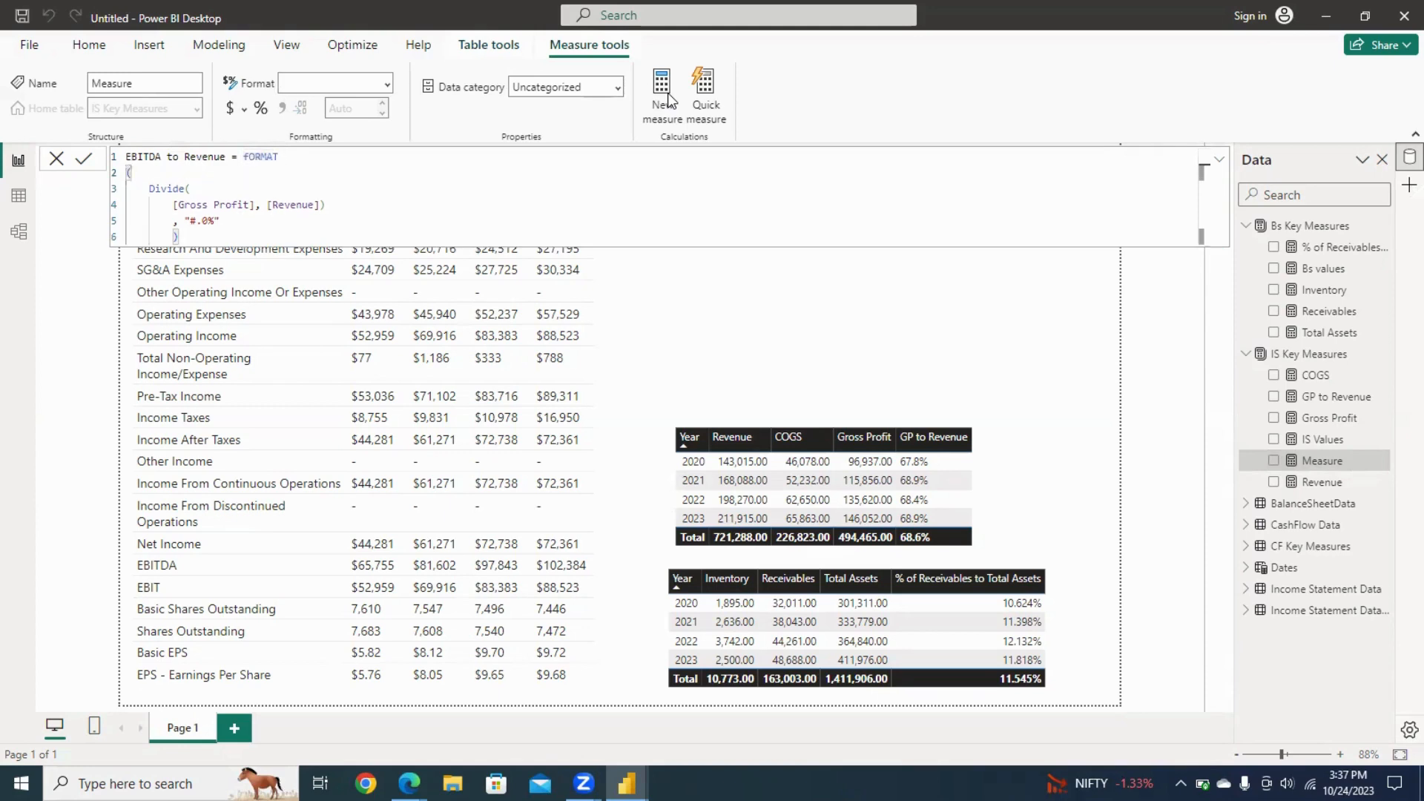
key(shift+Return)
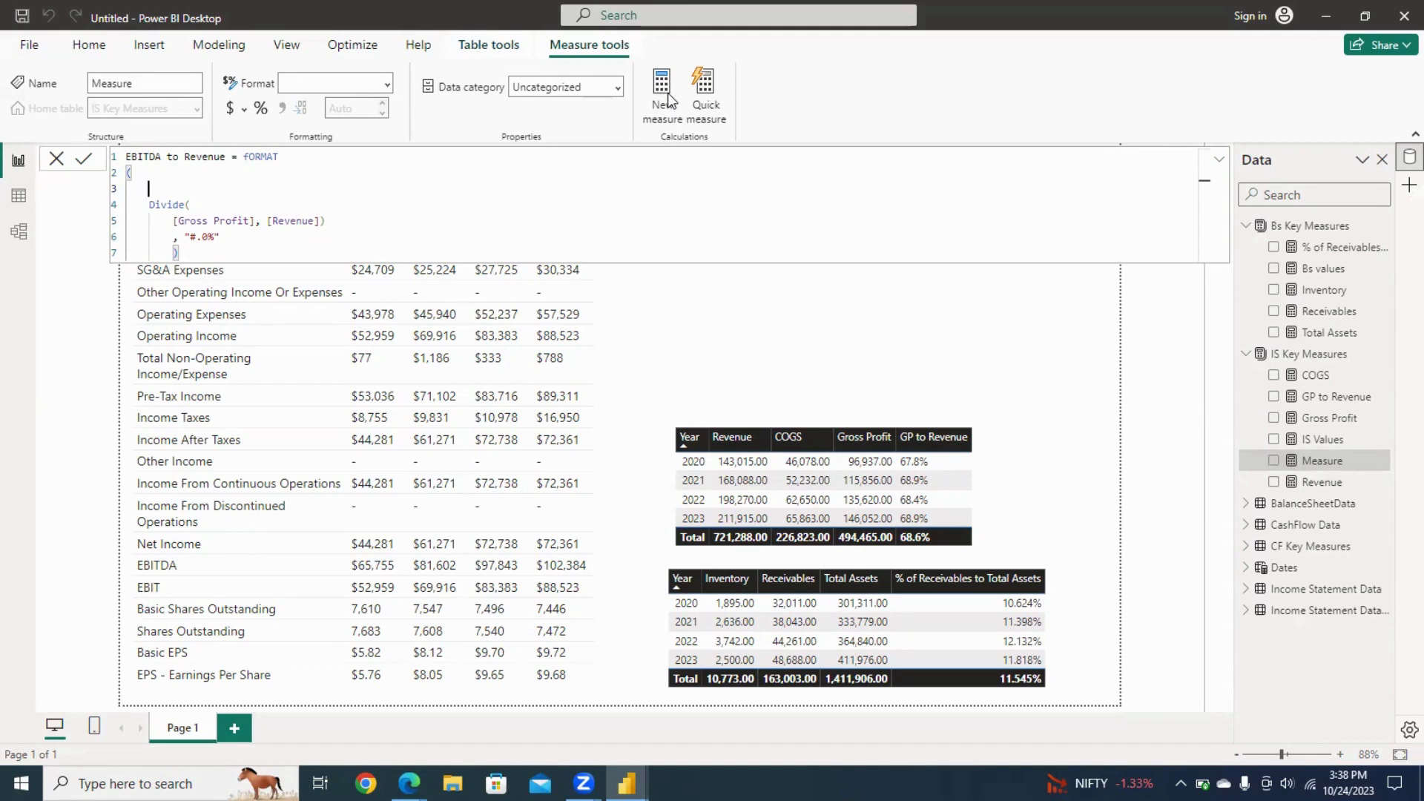
Declare the variable _EBITDA above Divide and start its CALCULATE function below, with the opening parenthesis on its own line.
text(VAR_EBITDA)
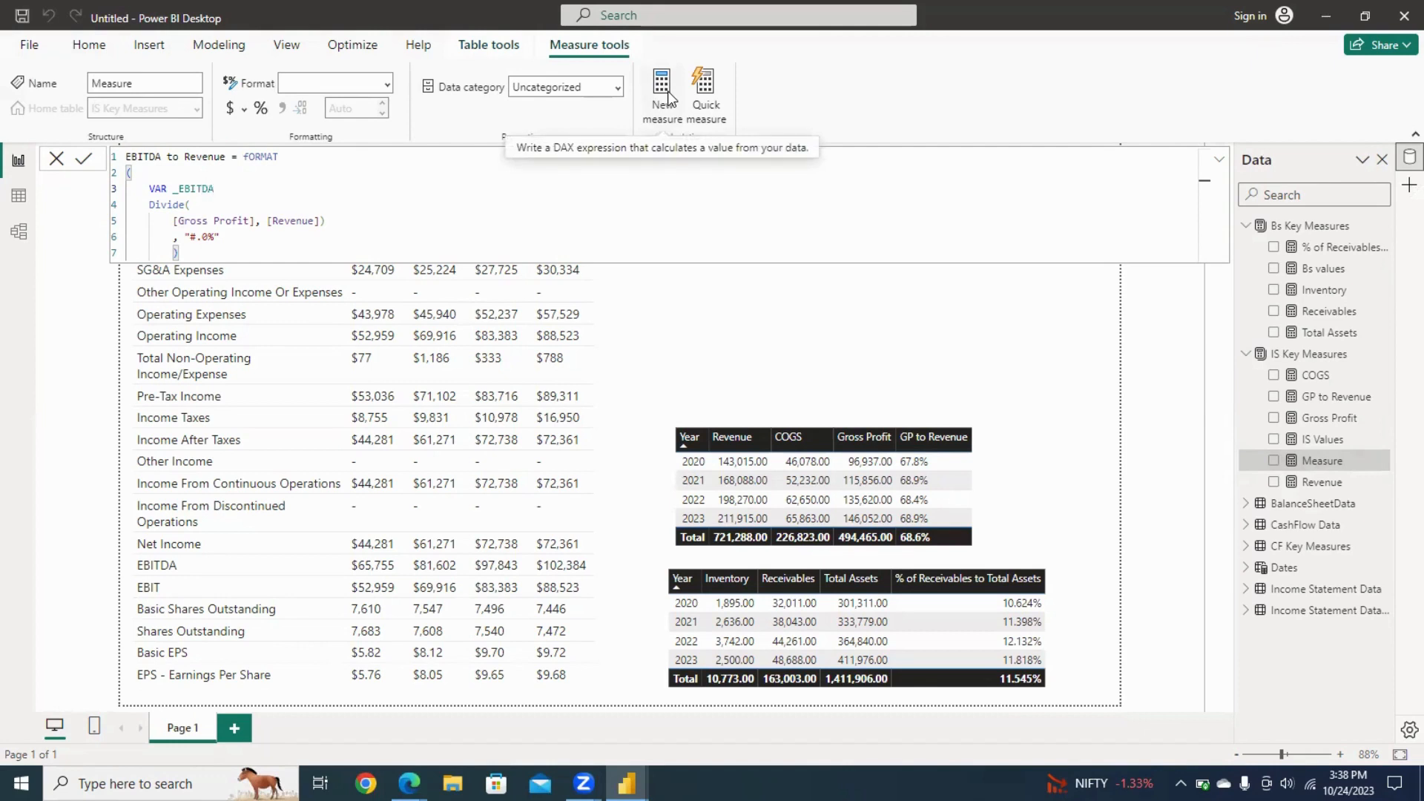
text( =)
key(Return)
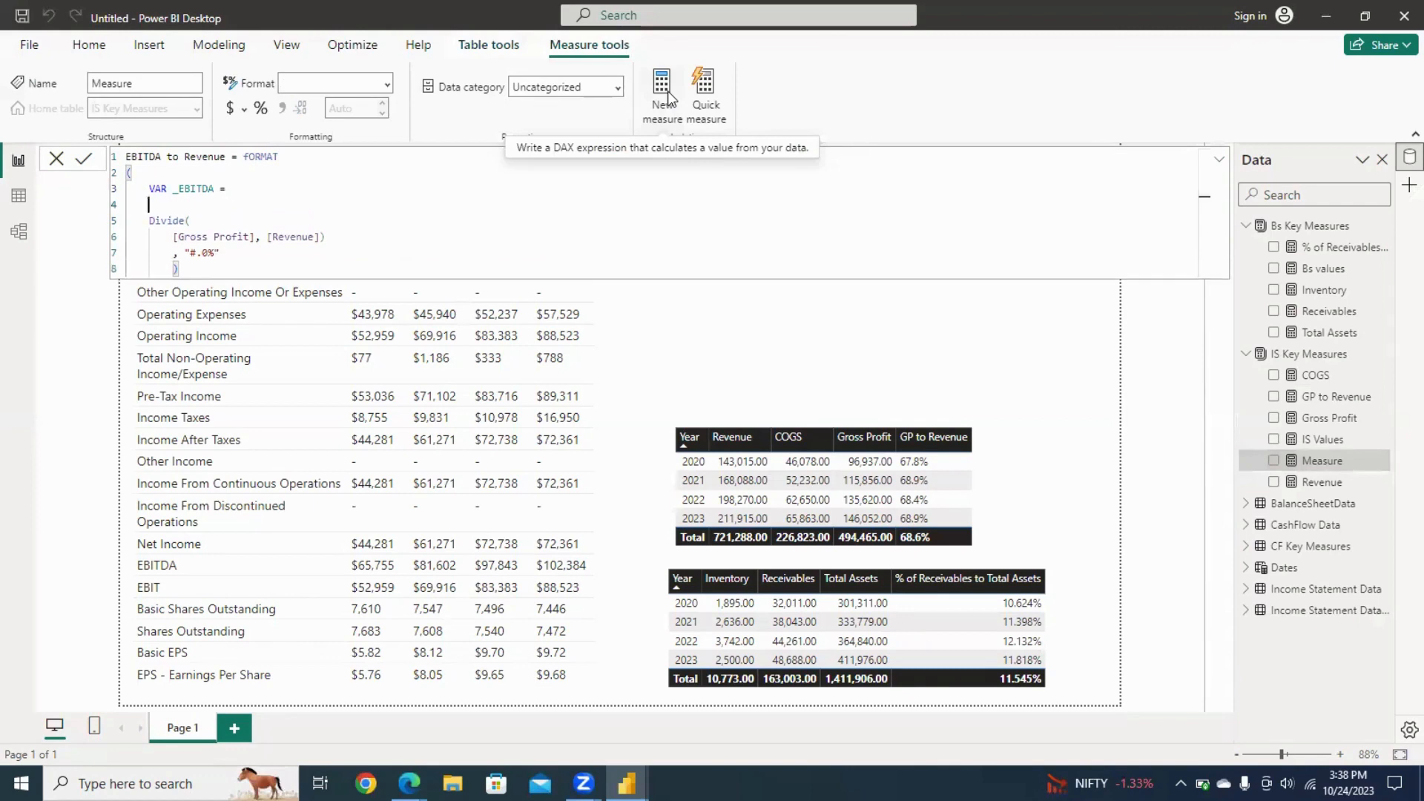
text(CAL)
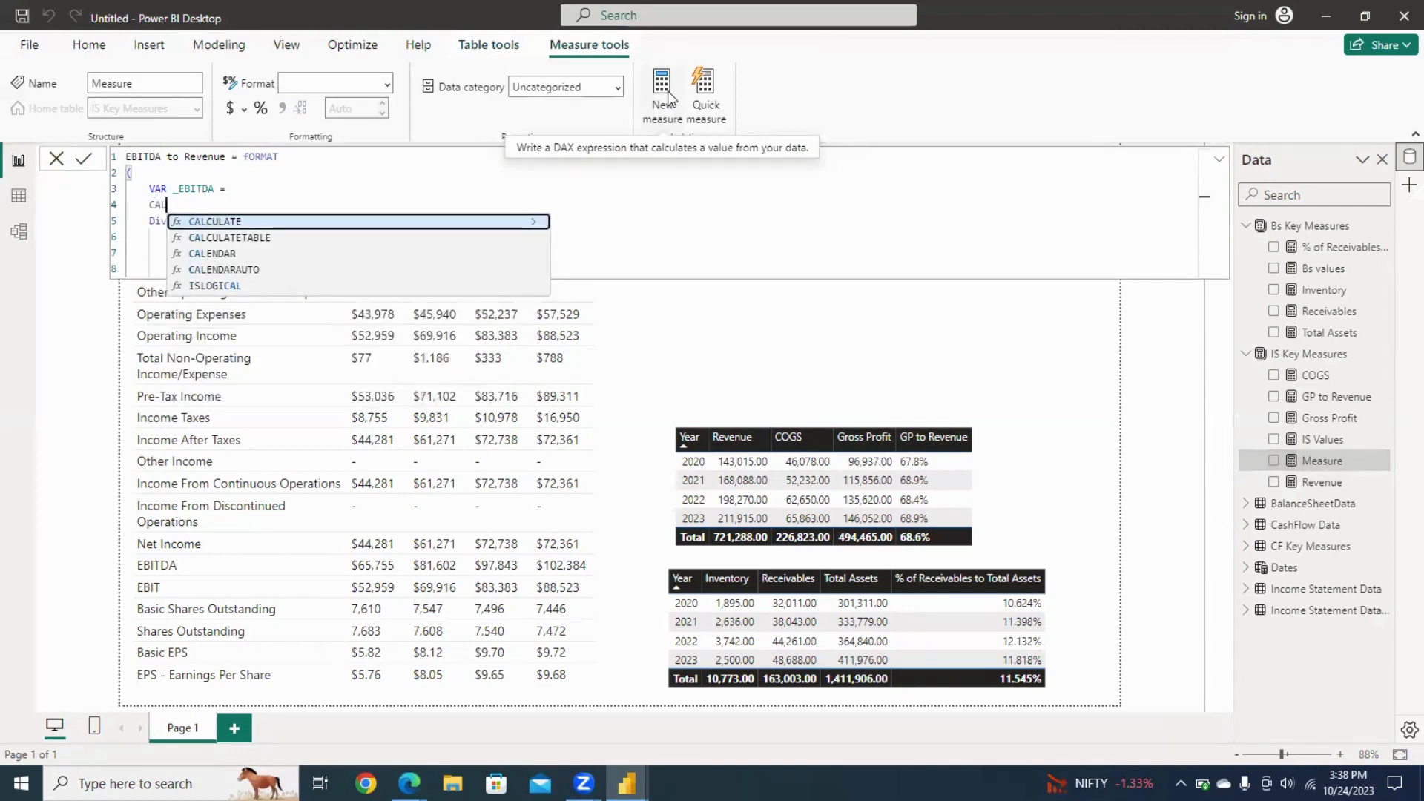
key(Tab)
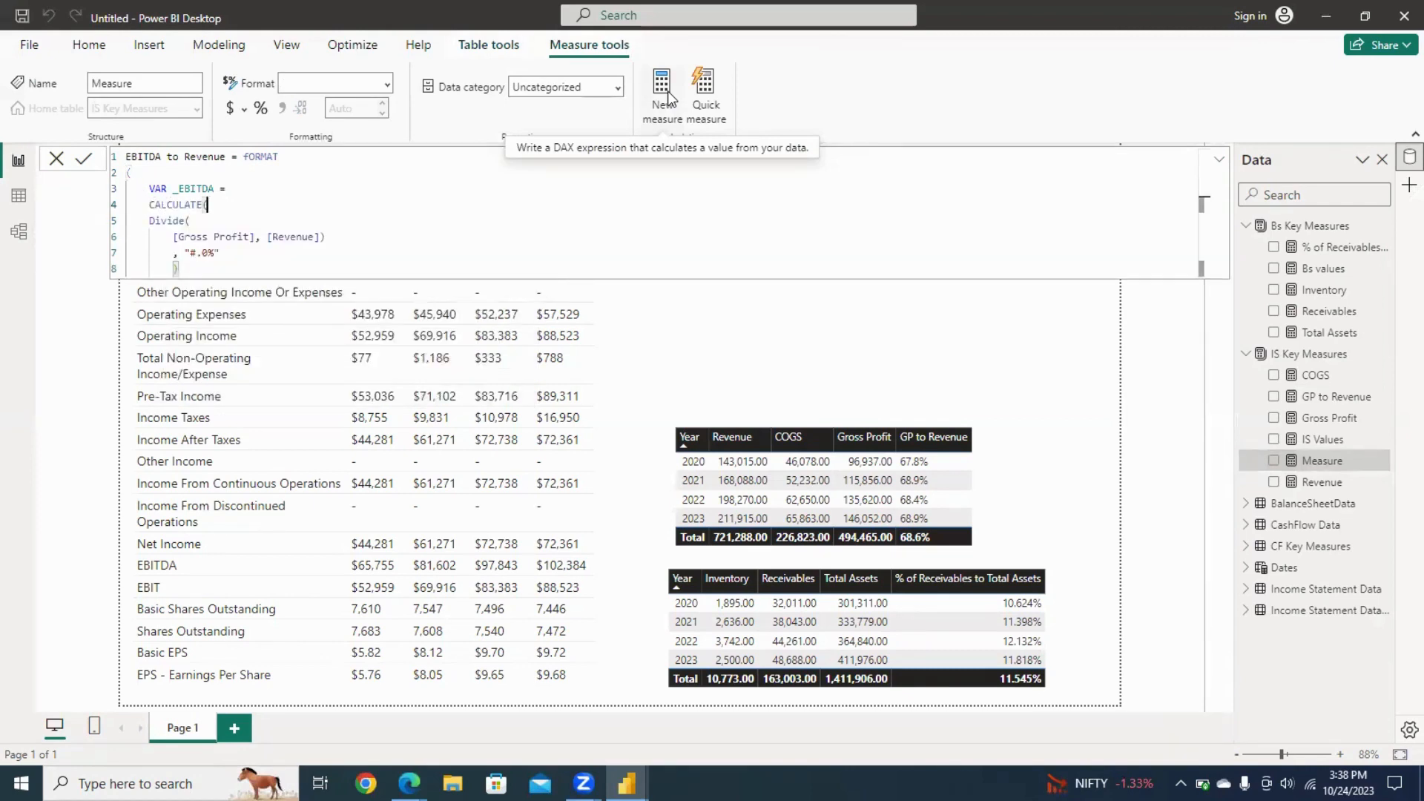
key(Left)
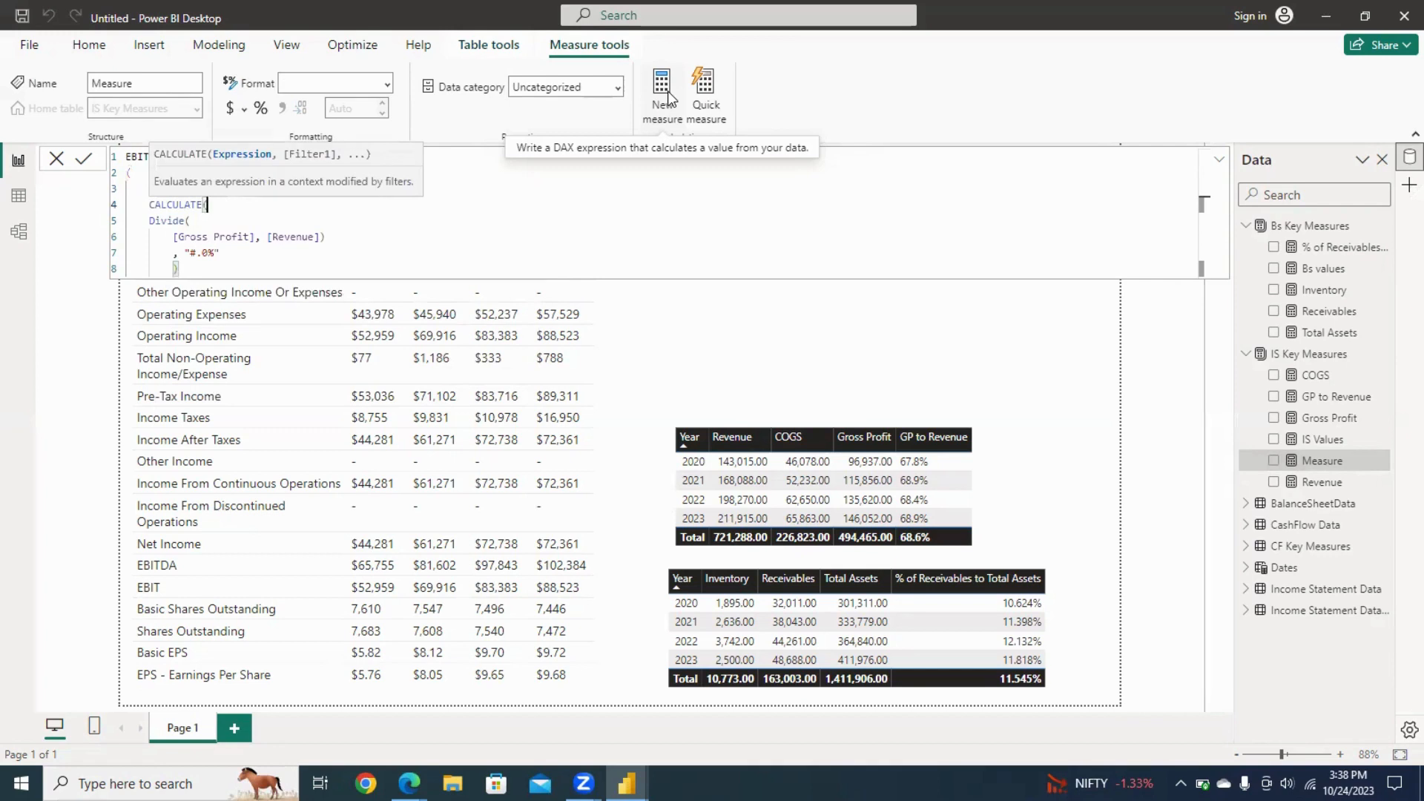
key(Return)
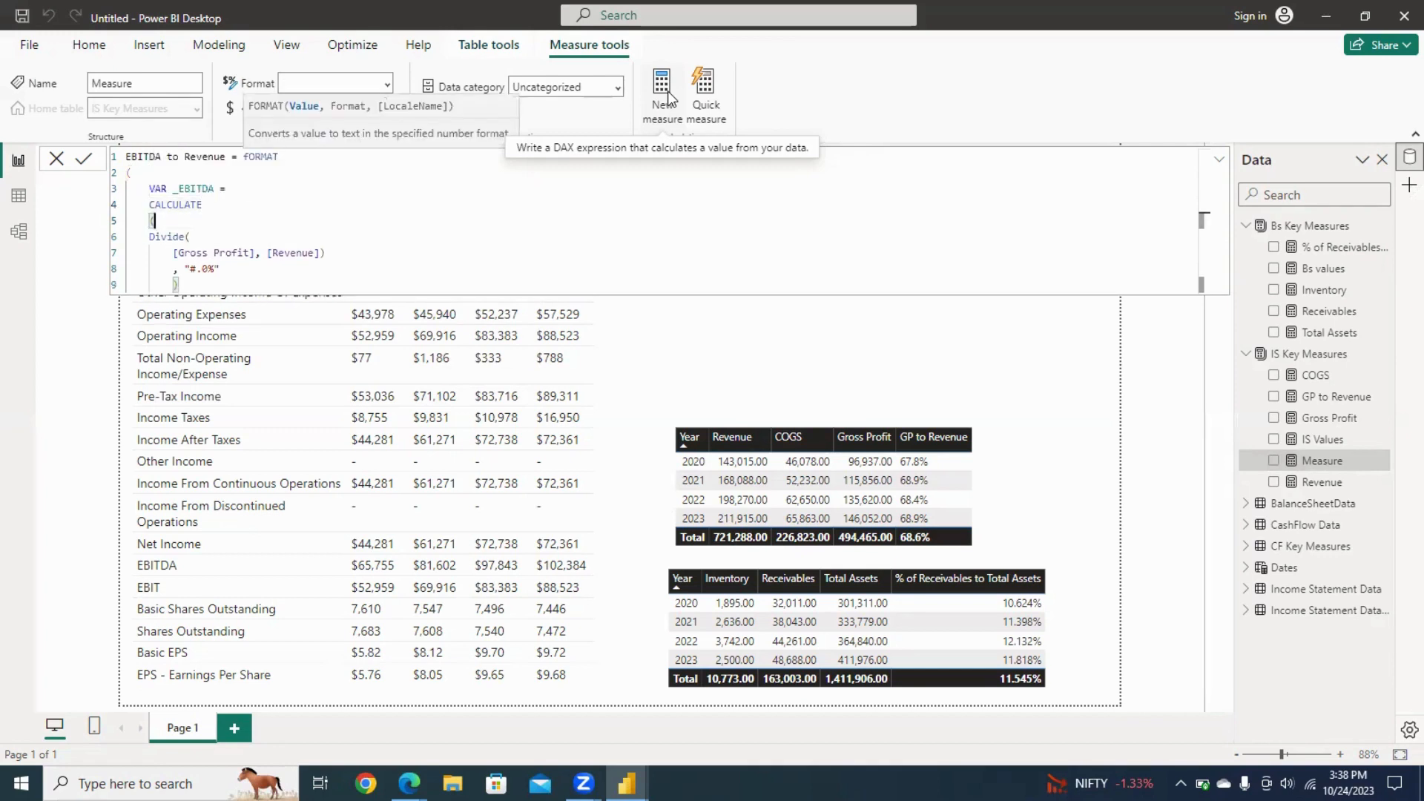
key(Right)
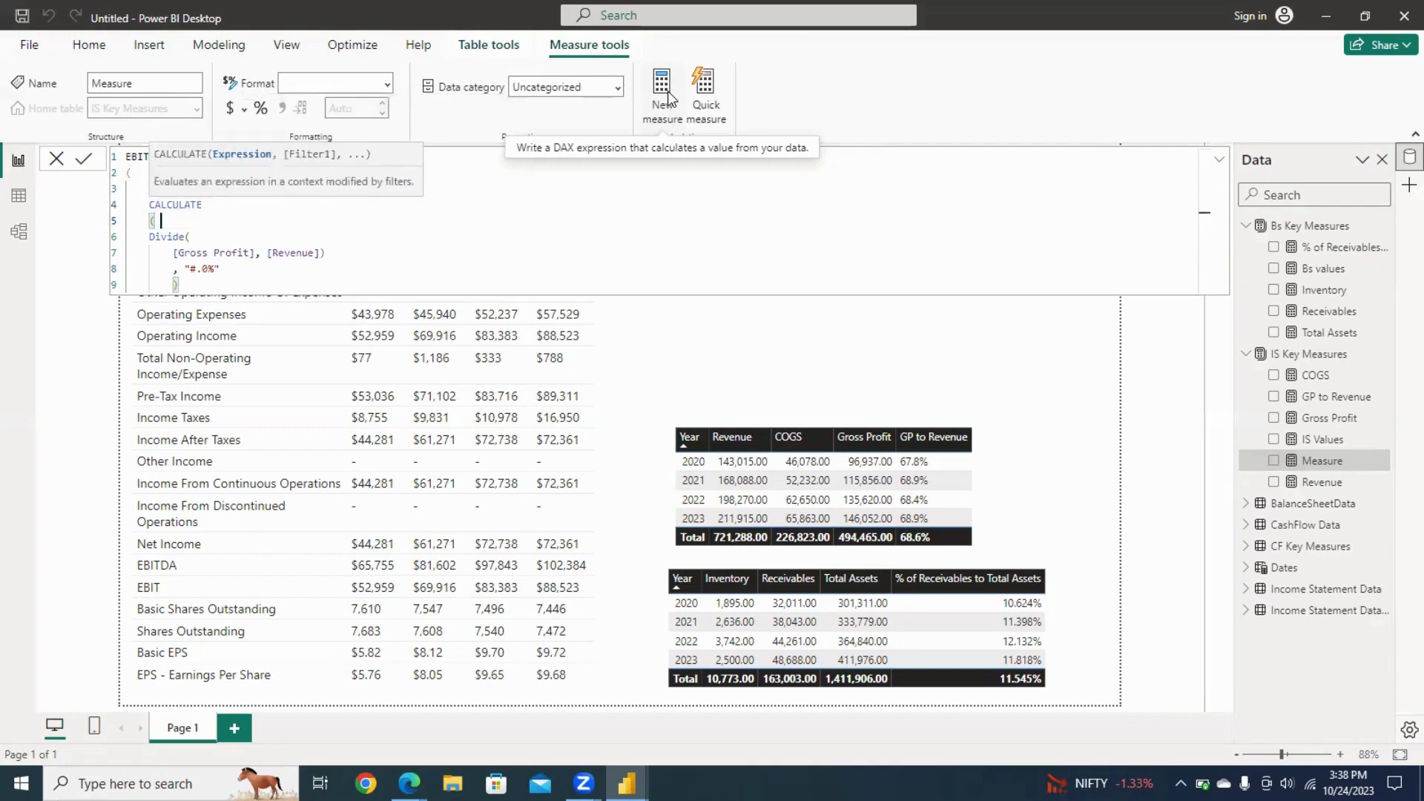
Use the [IS Values] measure as the CALCULATE expression and start a new line for the filter.
text(IS V)
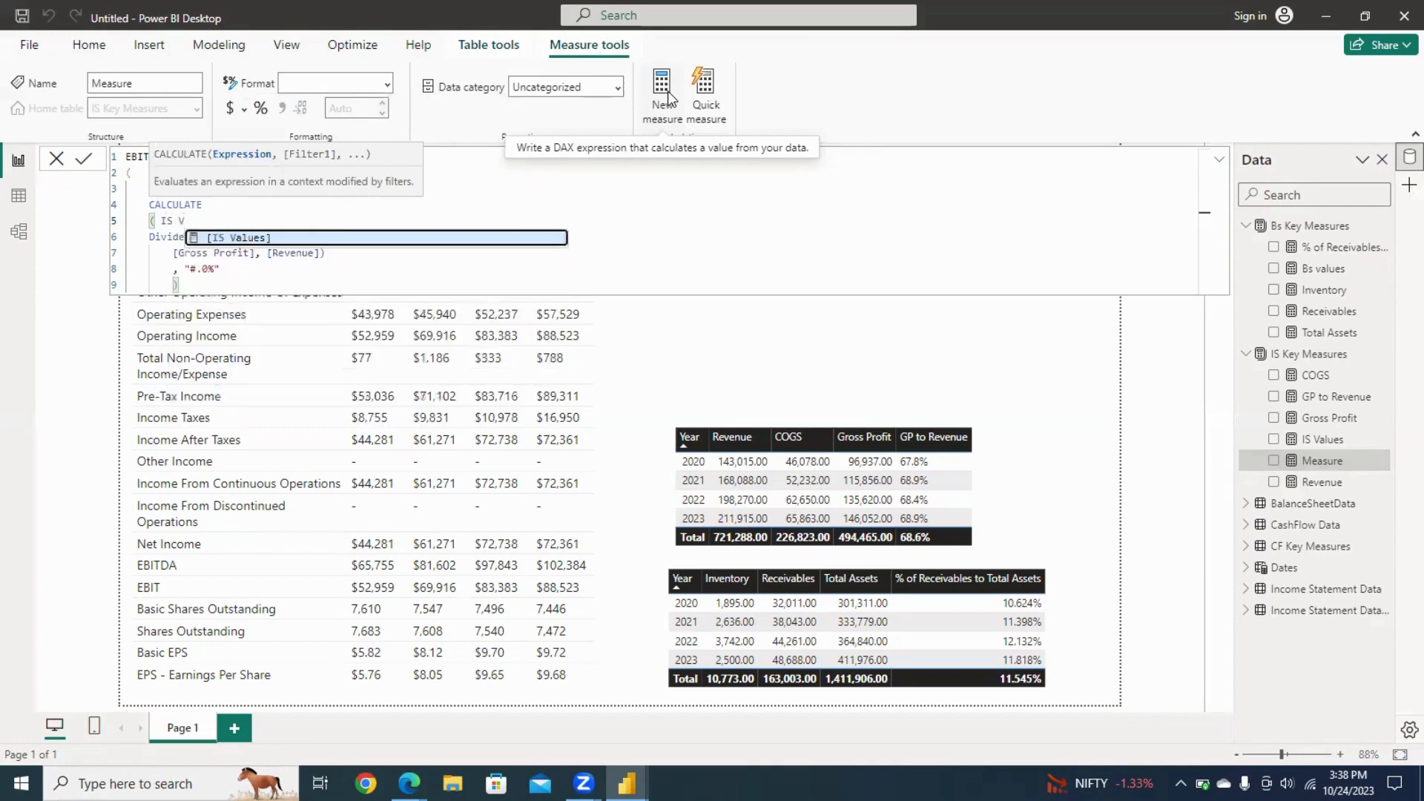
key(Tab)
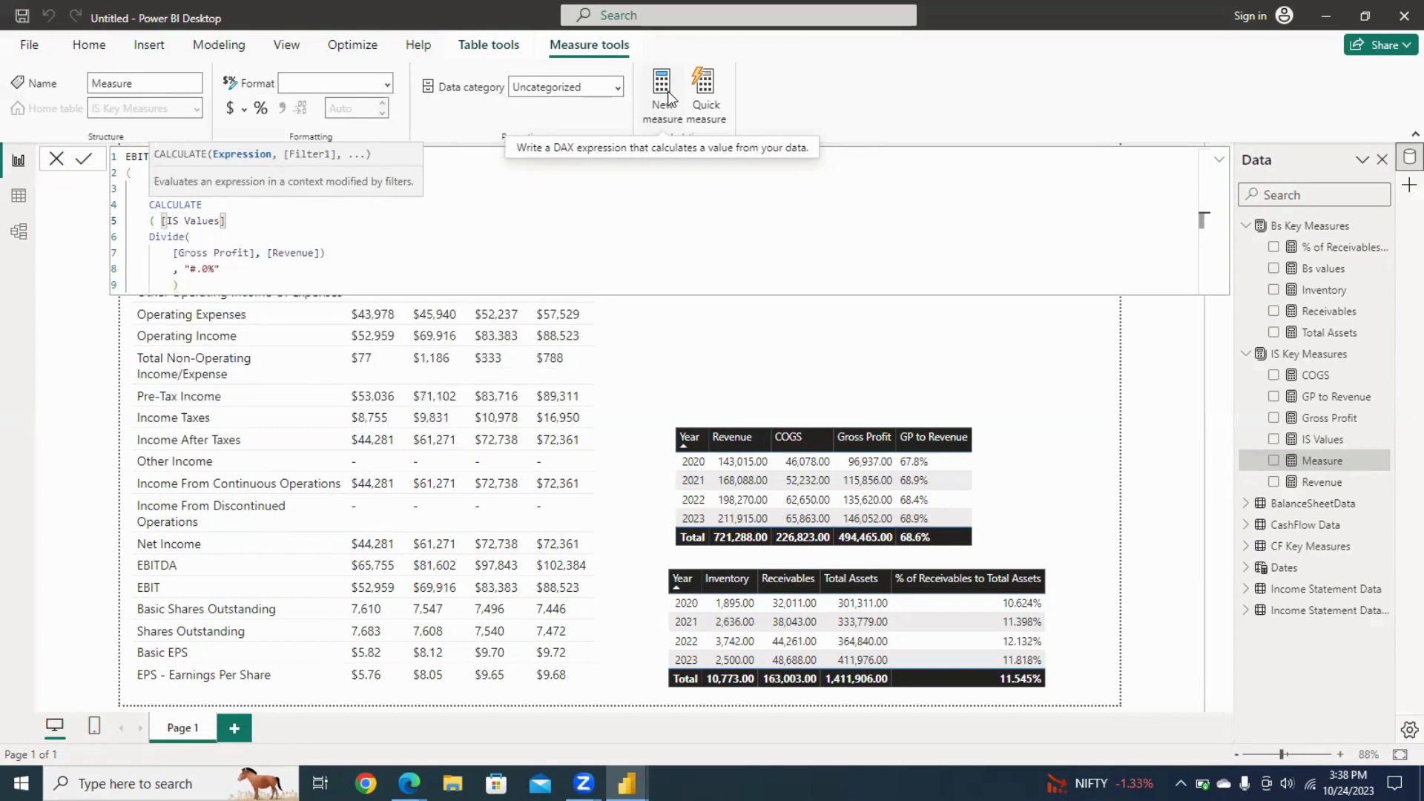
text(,)
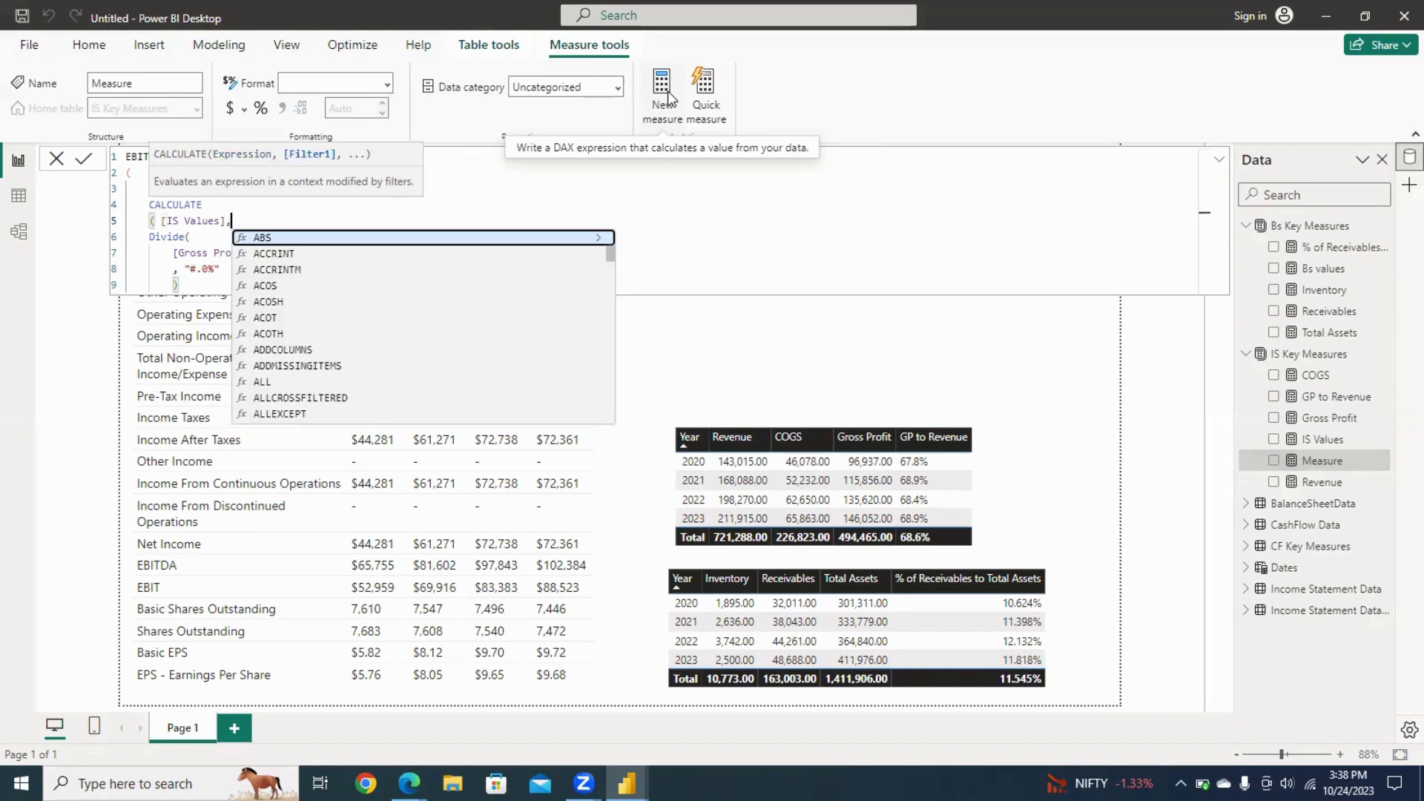
key(shift+Return)
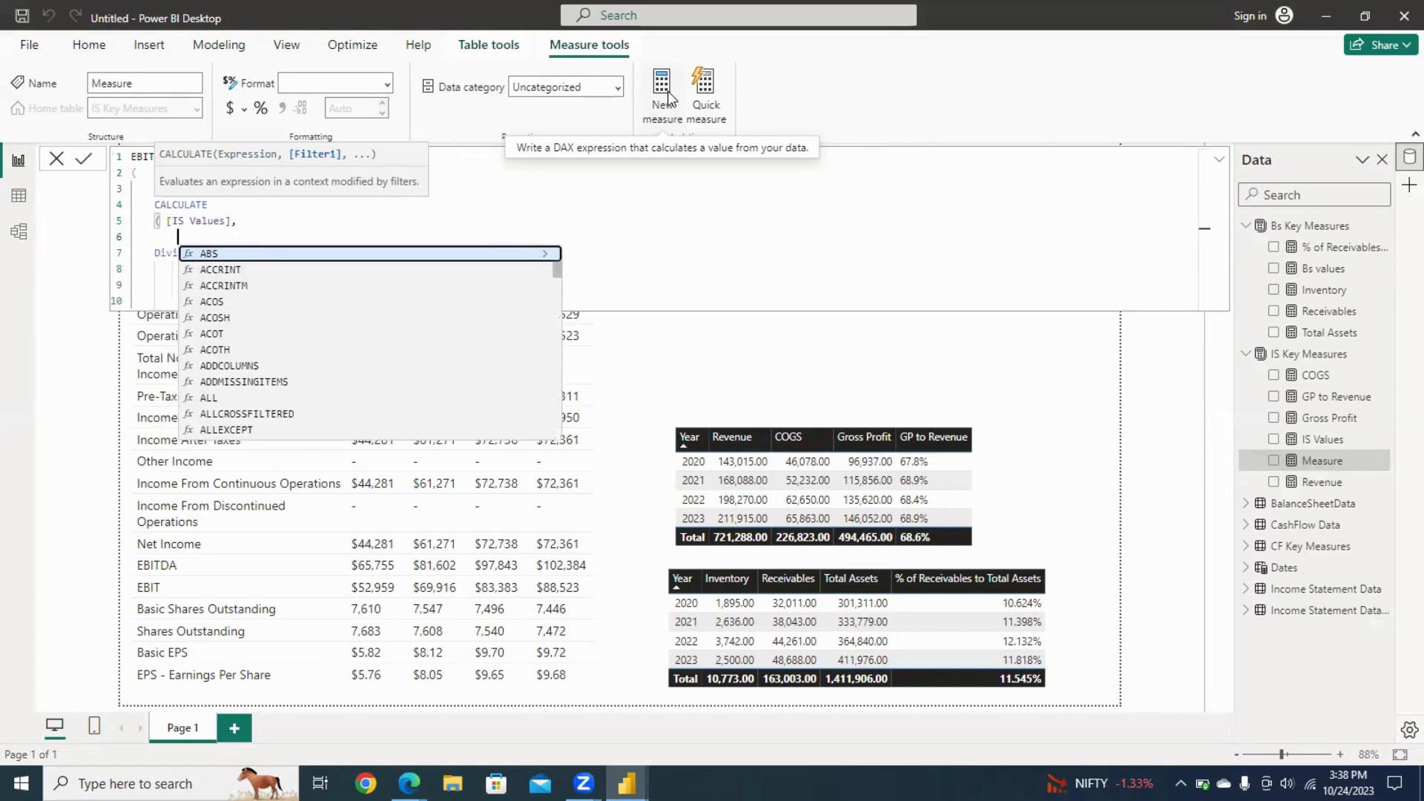
Filter CALCULATE by 'Income Statement Data (2)'[IncomeStatementDetails(US$Millions)] ="EBITDA" and close the function on the following line.
text(INCOME)
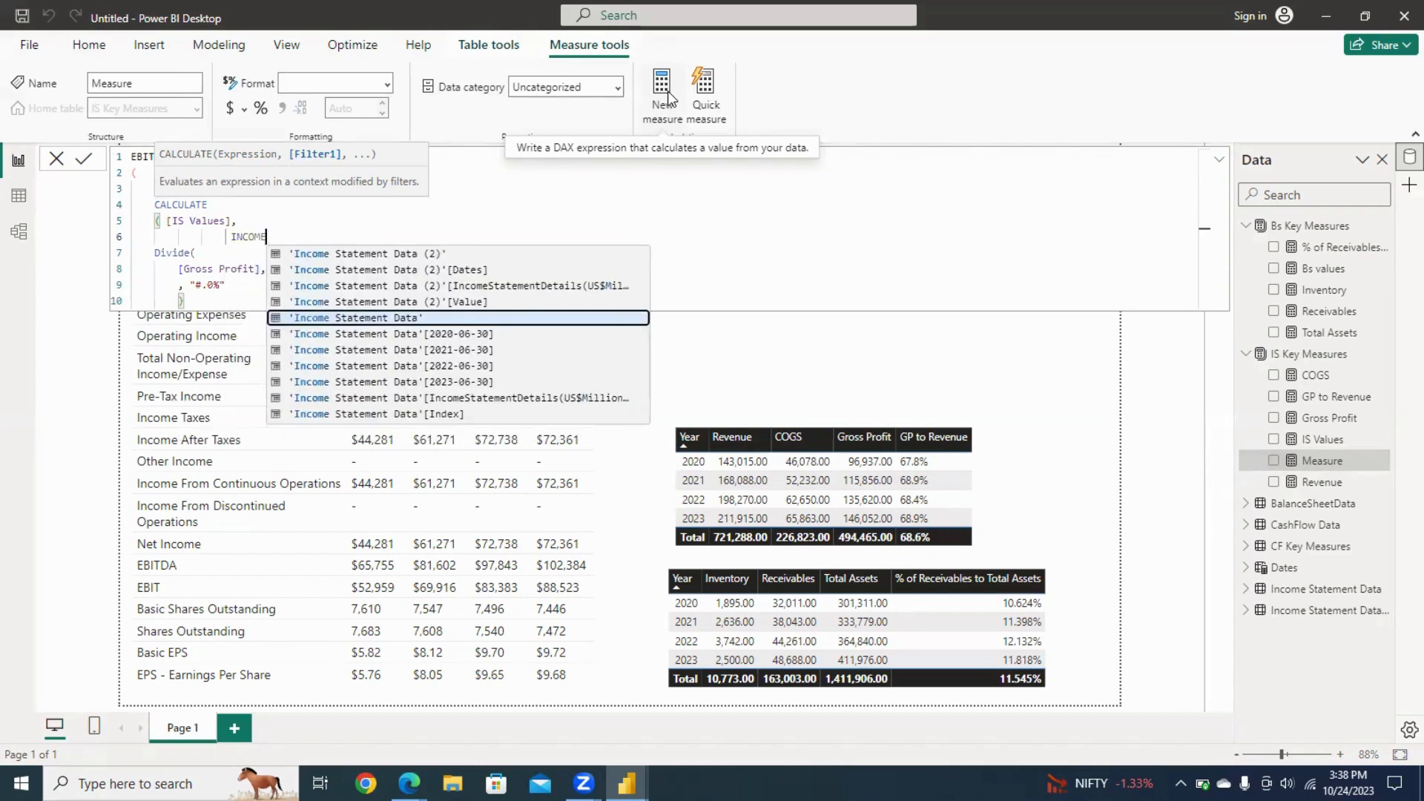
key(Up)
key(Up)
key(Tab)
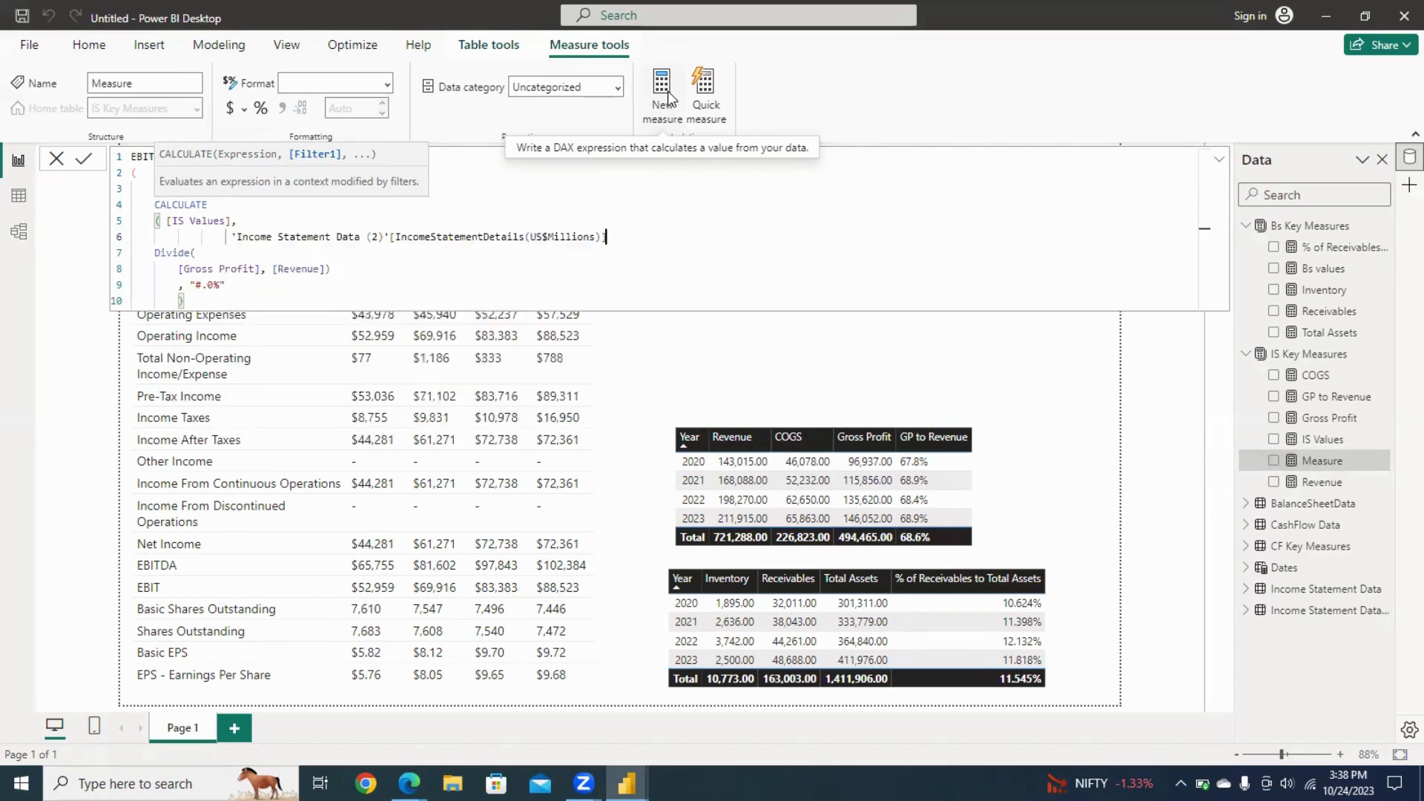
text(="EBITDA")
key(Return)
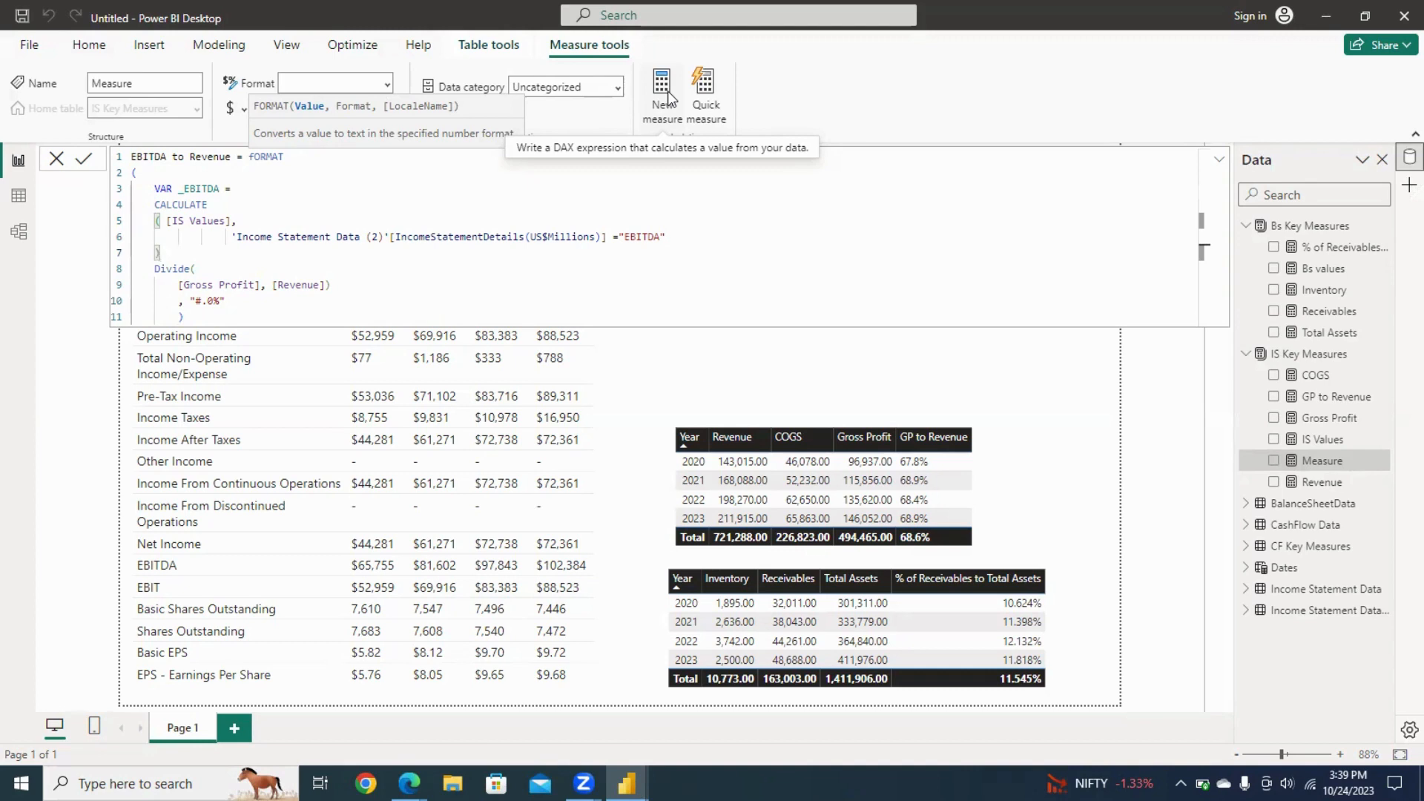
Add a RETURN line between the _EBITDA variable and Divide, and put Divide's opening parenthesis on its own line.
key(Return)
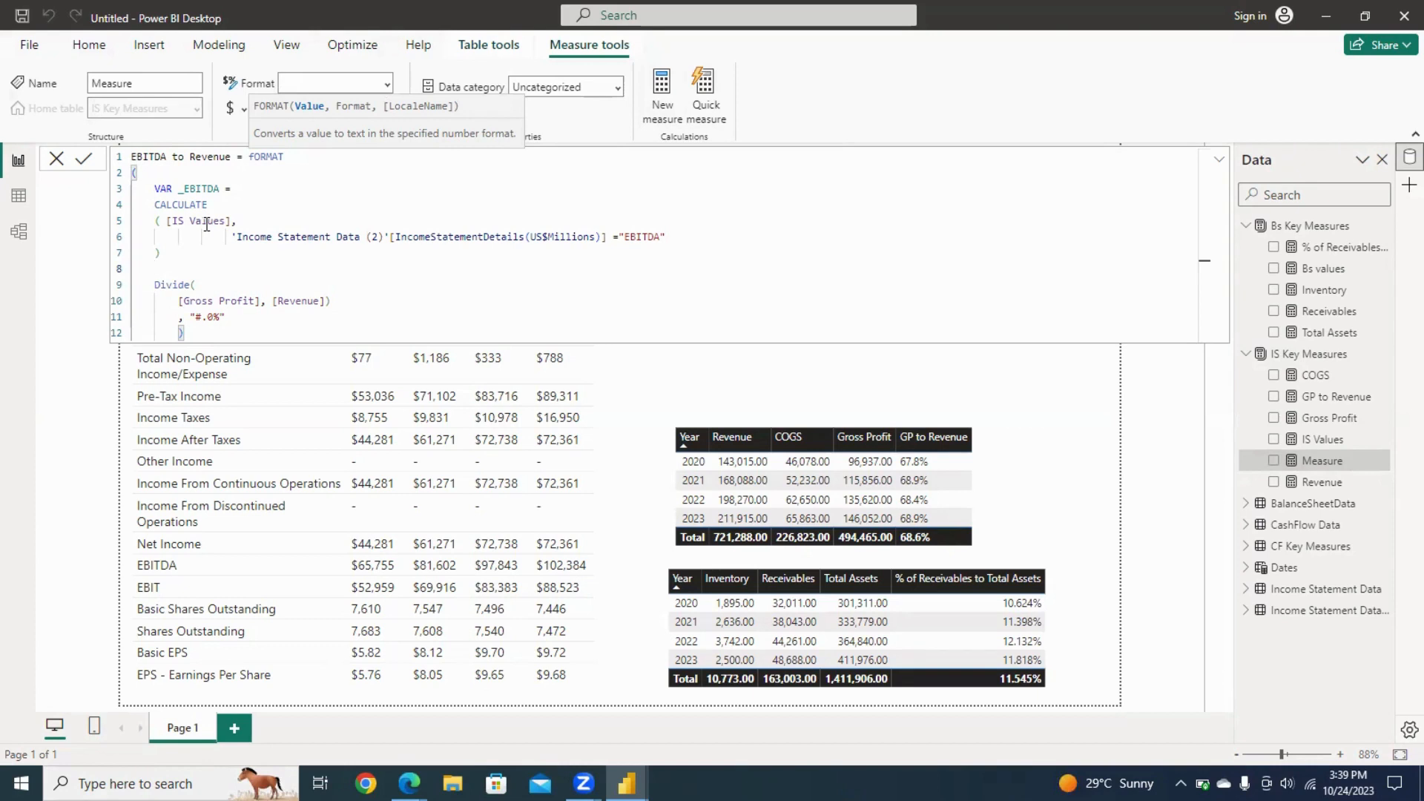
text(RETURN)
key(Down)
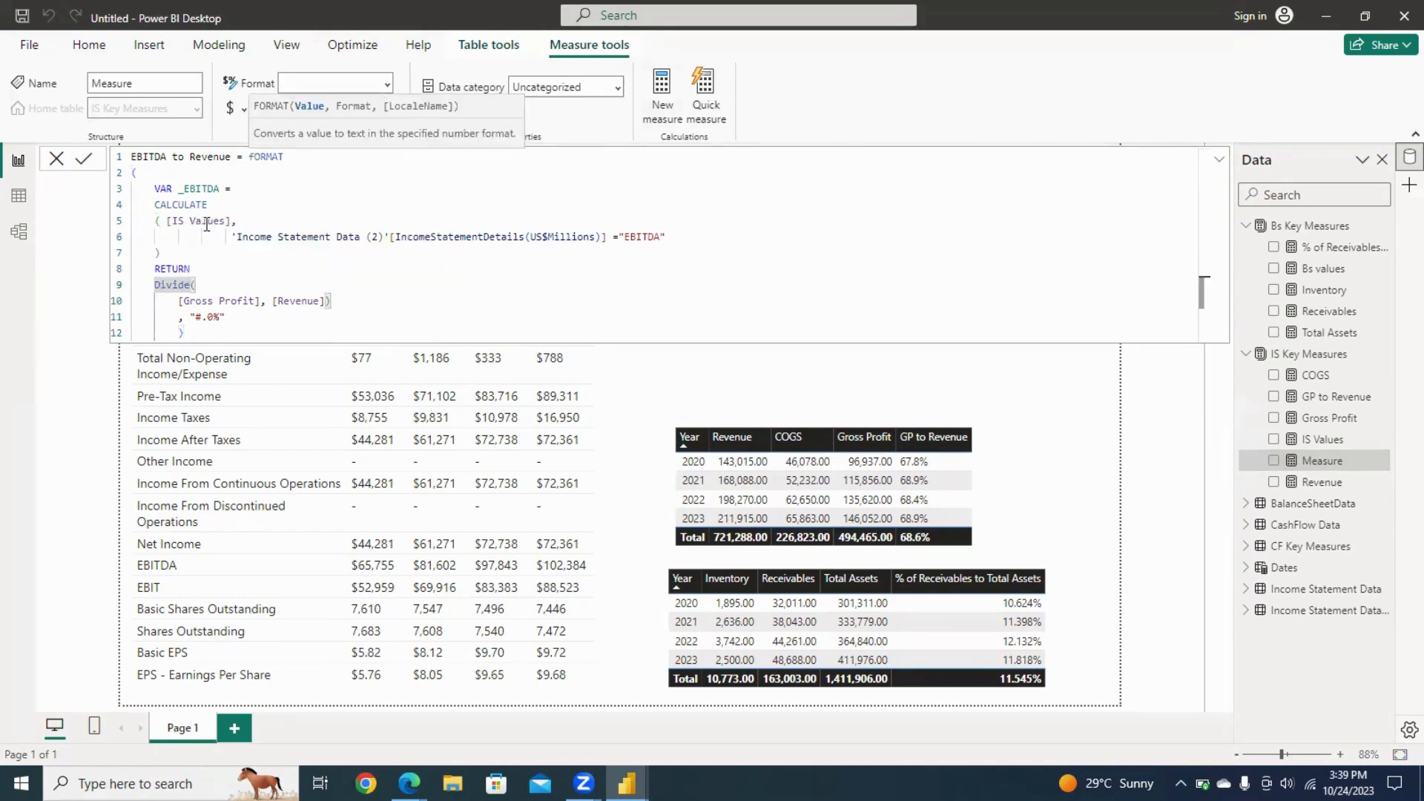
key(Return)
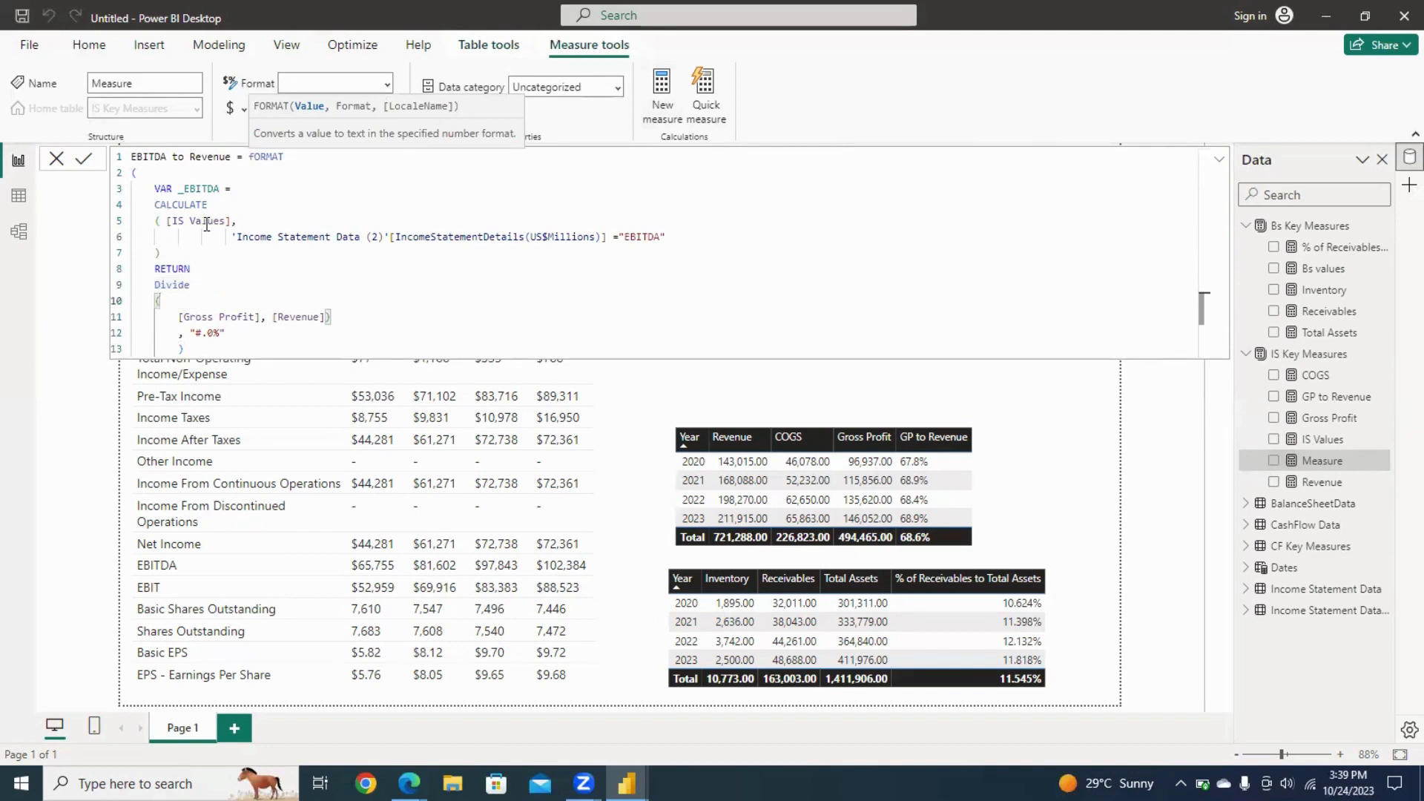
Replace [Gross Profit] with the variable _EBITDA as the numerator of Divide.
key(Right)
key(Down)
key(Right)
key(Right)
key(Right)
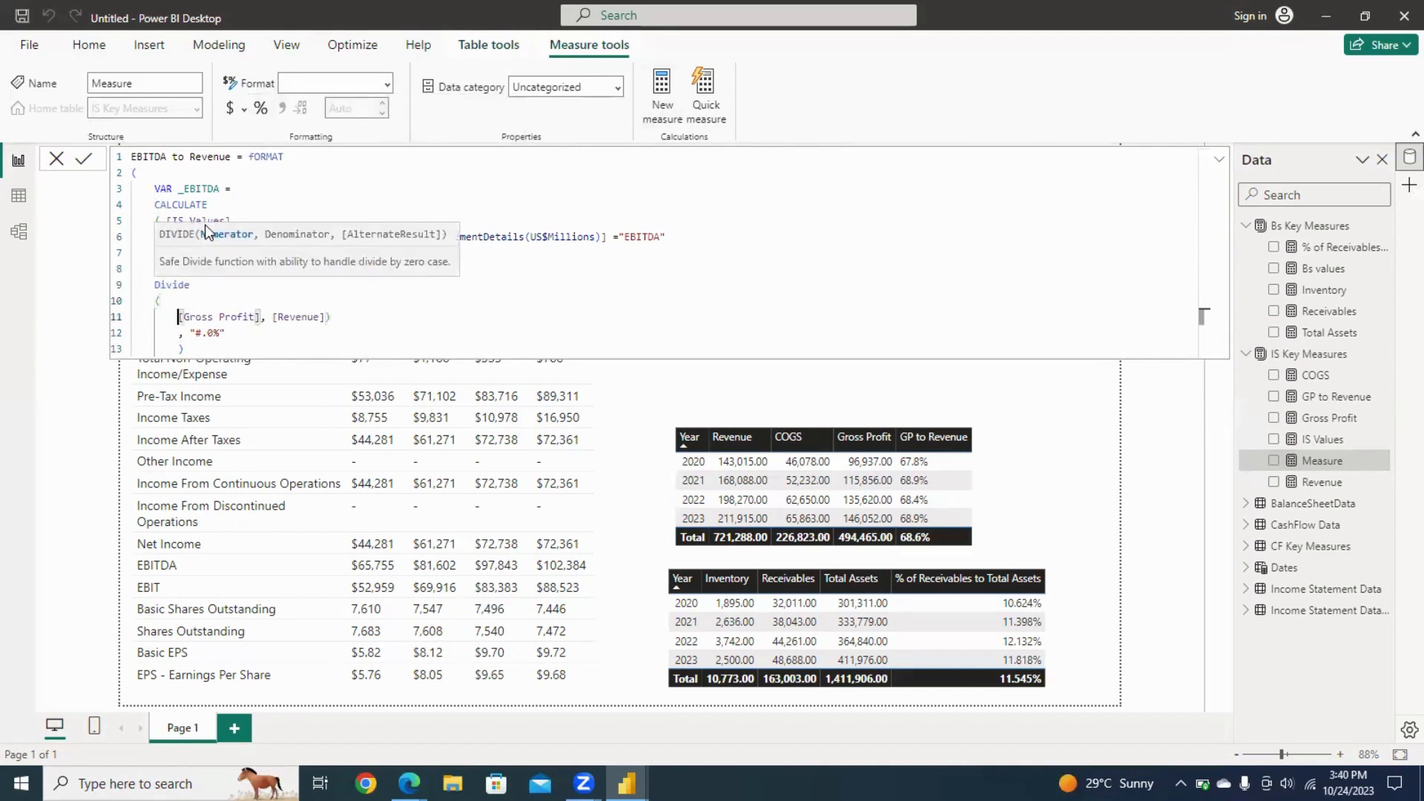
key(Right)
key(Right)
key(Right)
key(Right)
key(Right)
key(Right)
key(Right)
key(Right)
key(Right)
key(Right)
key(Right)
key(Right)
key(Right)
key(Right)
key(BackSpace)
key(BackSpace)
key(BackSpace)
key(BackSpace)
key(BackSpace)
key(BackSpace)
key(BackSpace)
key(BackSpace)
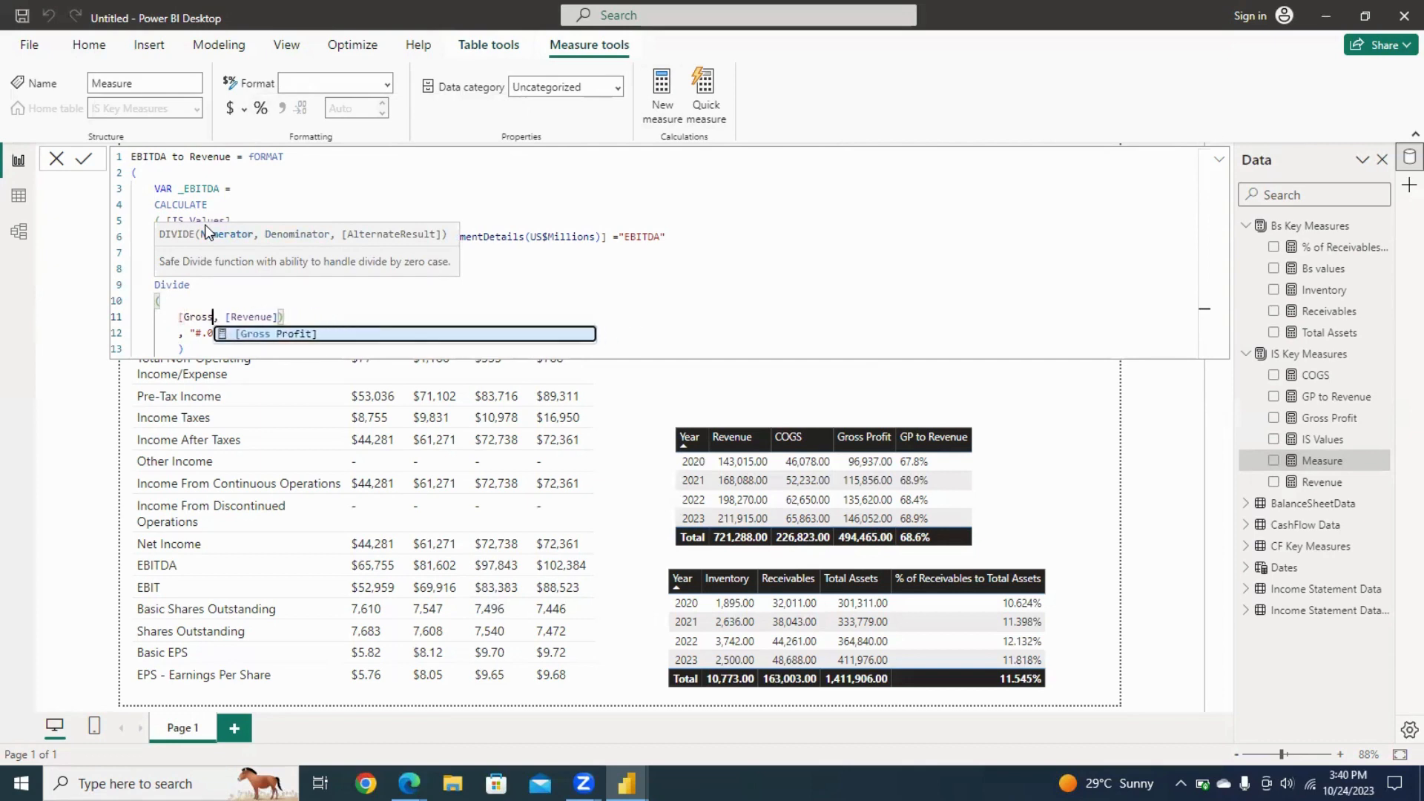
key(BackSpace)
key(BackSpace)
key(BackSpace)
key(BackSpace)
key(BackSpace)
key(BackSpace)
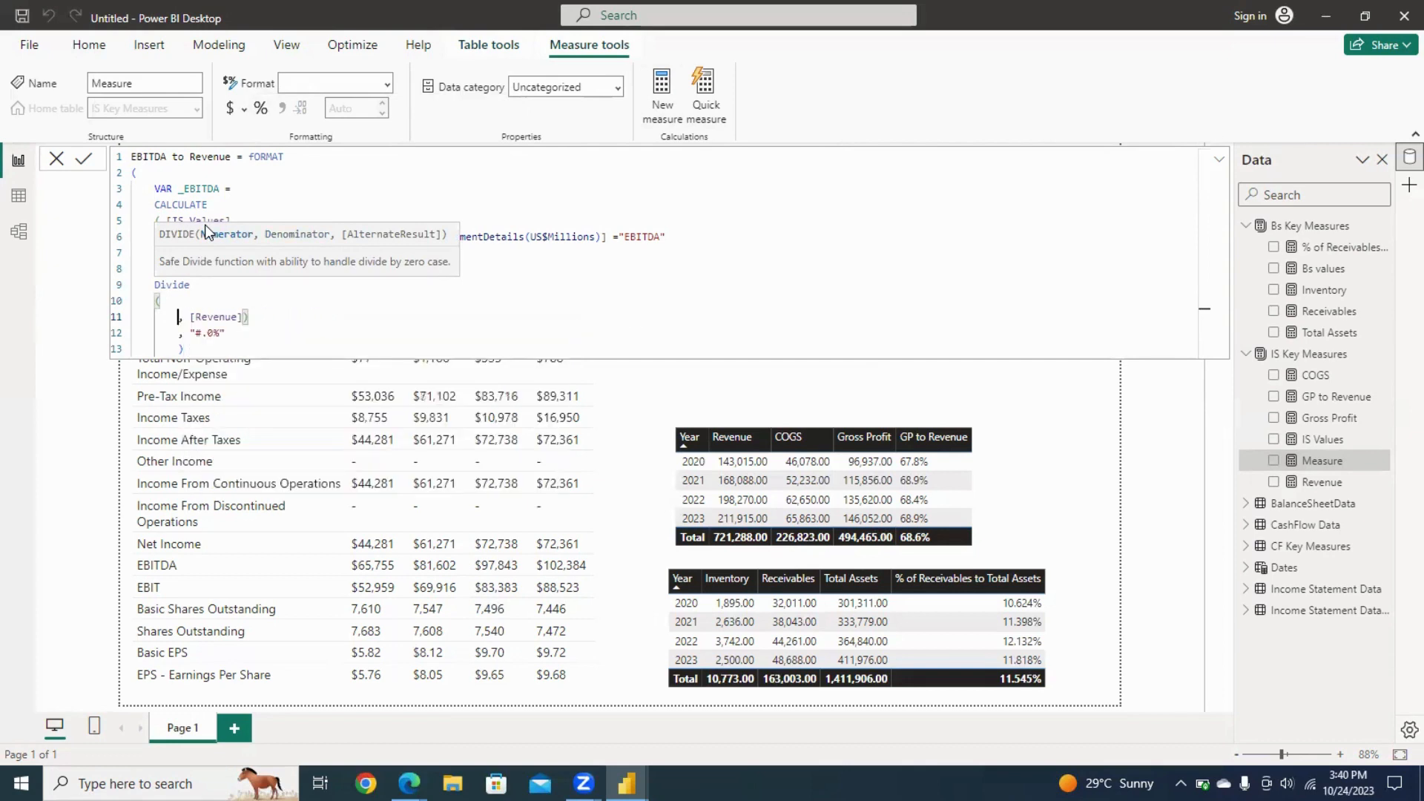
text(_)
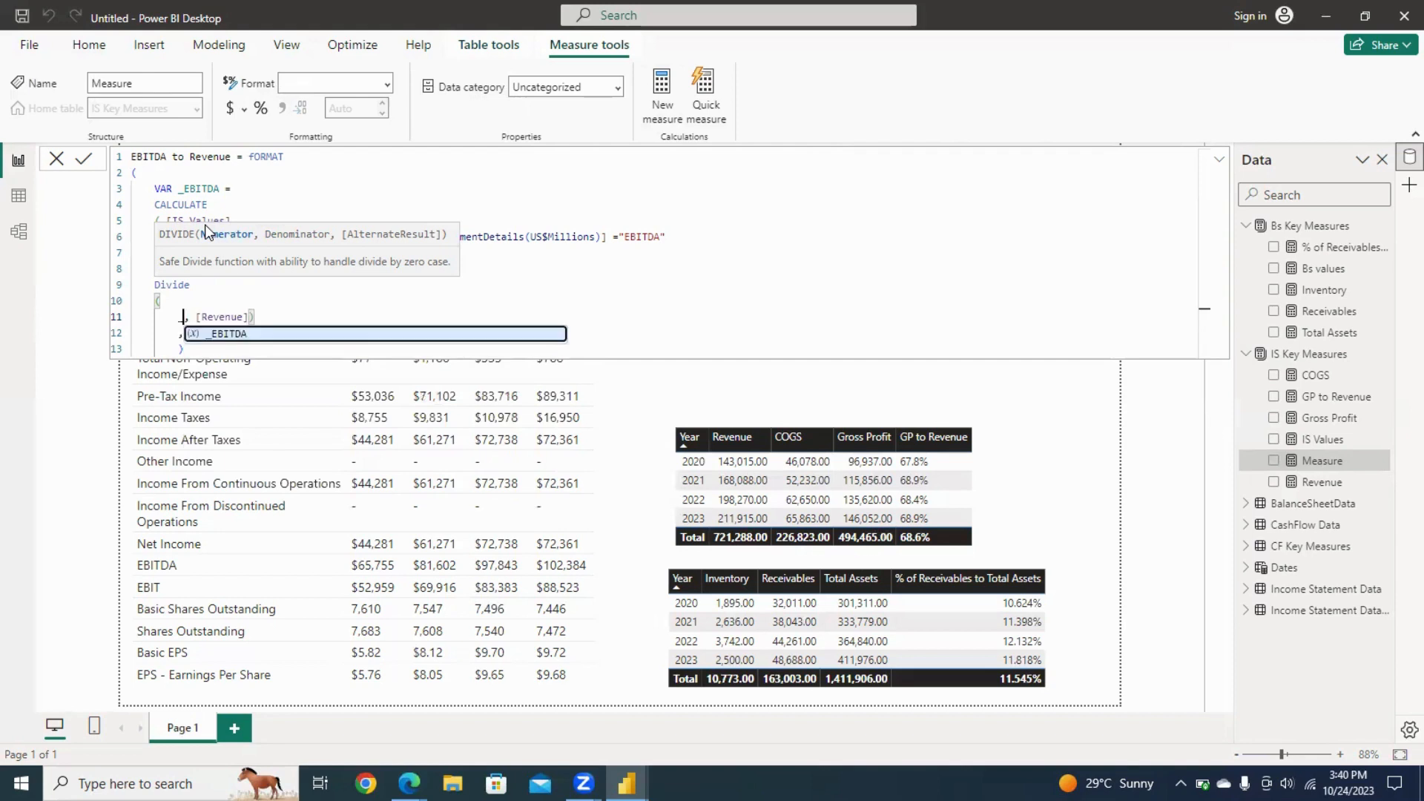
key(Tab)
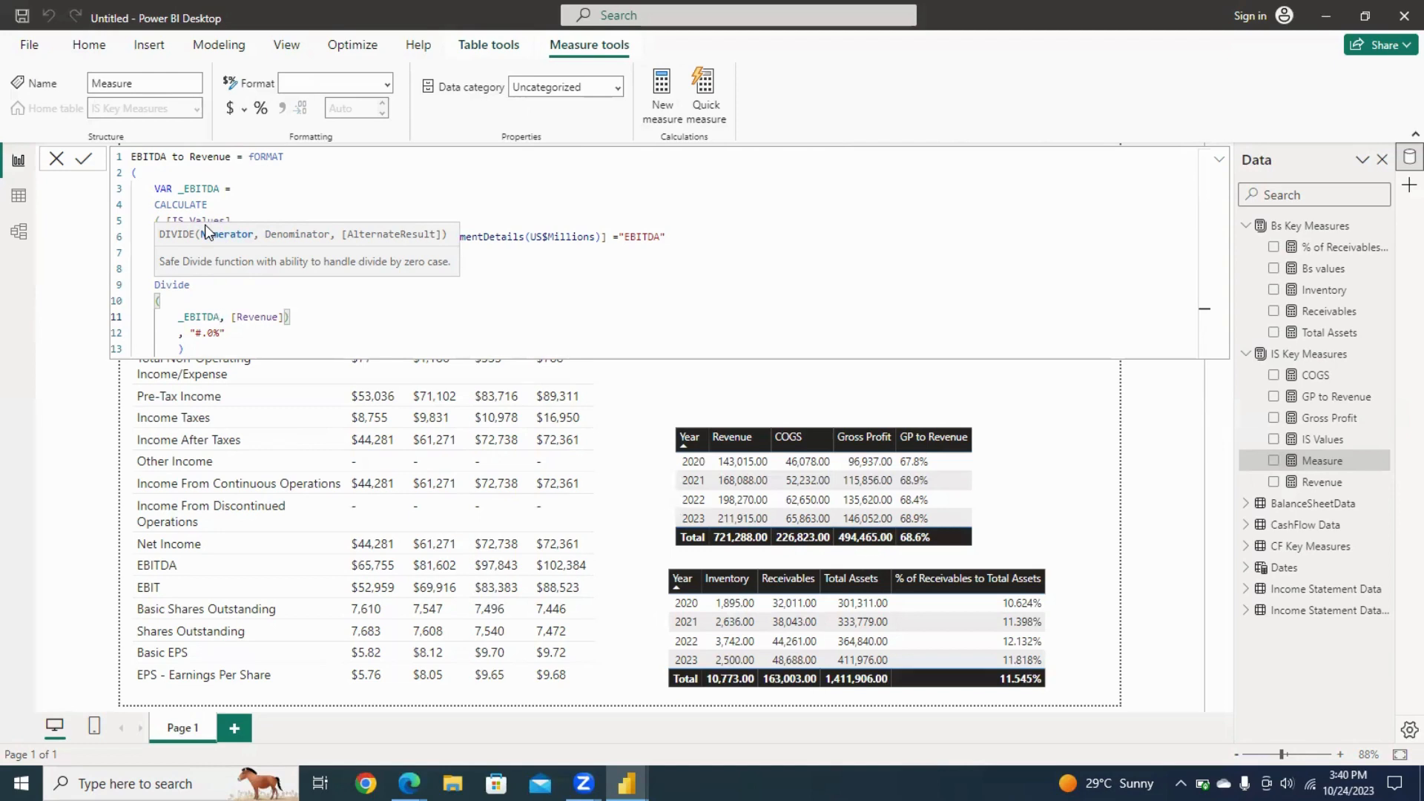
Re-enter the [Revenue] measure as Divide's denominator and close the function on the following line.
key(Right)
key(Right)
key(Right)
key(Right)
key(Right)
key(Right)
key(Right)
key(Right)
key(Right)
key(Right)
key(Right)
key(Right)
key(BackSpace)
key(BackSpace)
key(BackSpace)
key(BackSpace)
key(BackSpace)
key(BackSpace)
key(BackSpace)
key(BackSpace)
key(BackSpace)
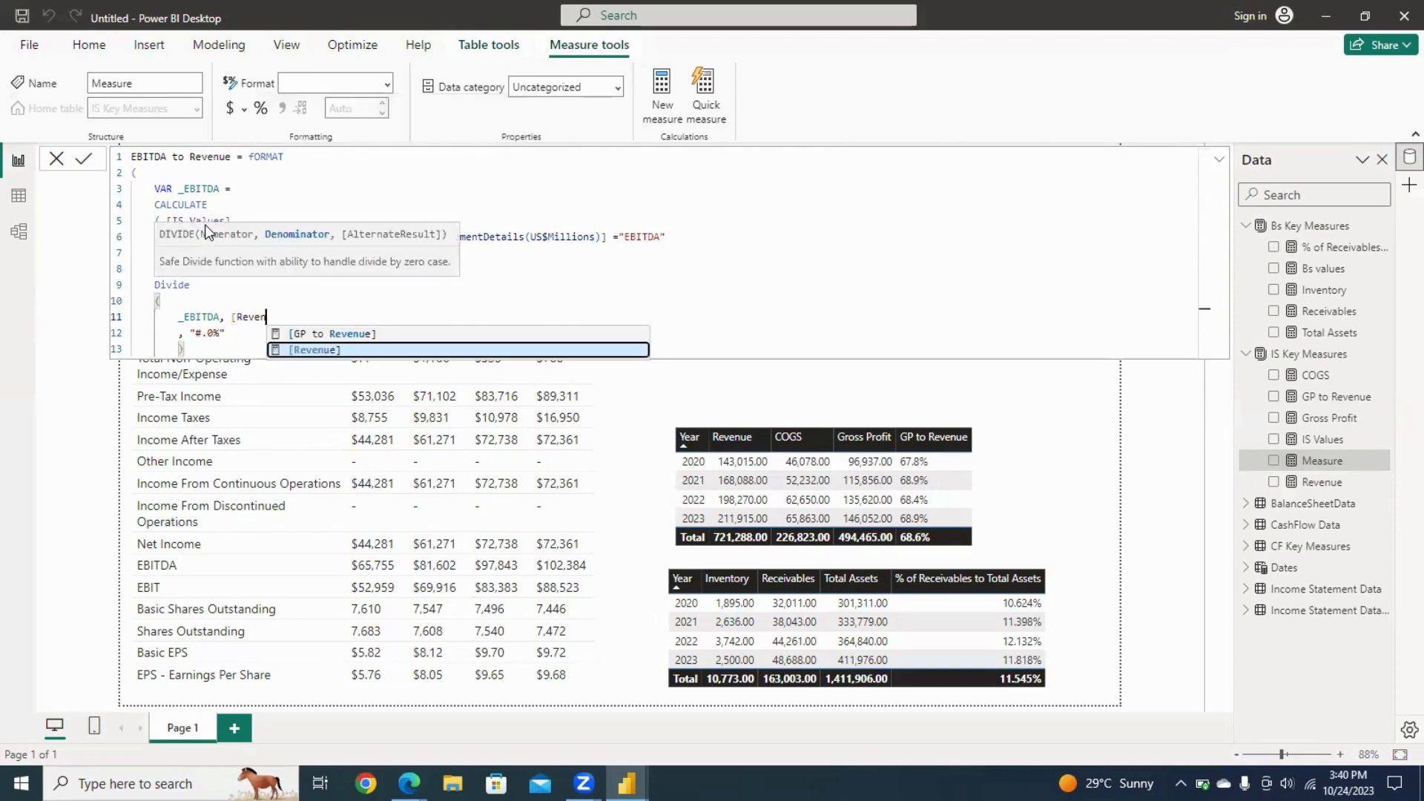
key(BackSpace)
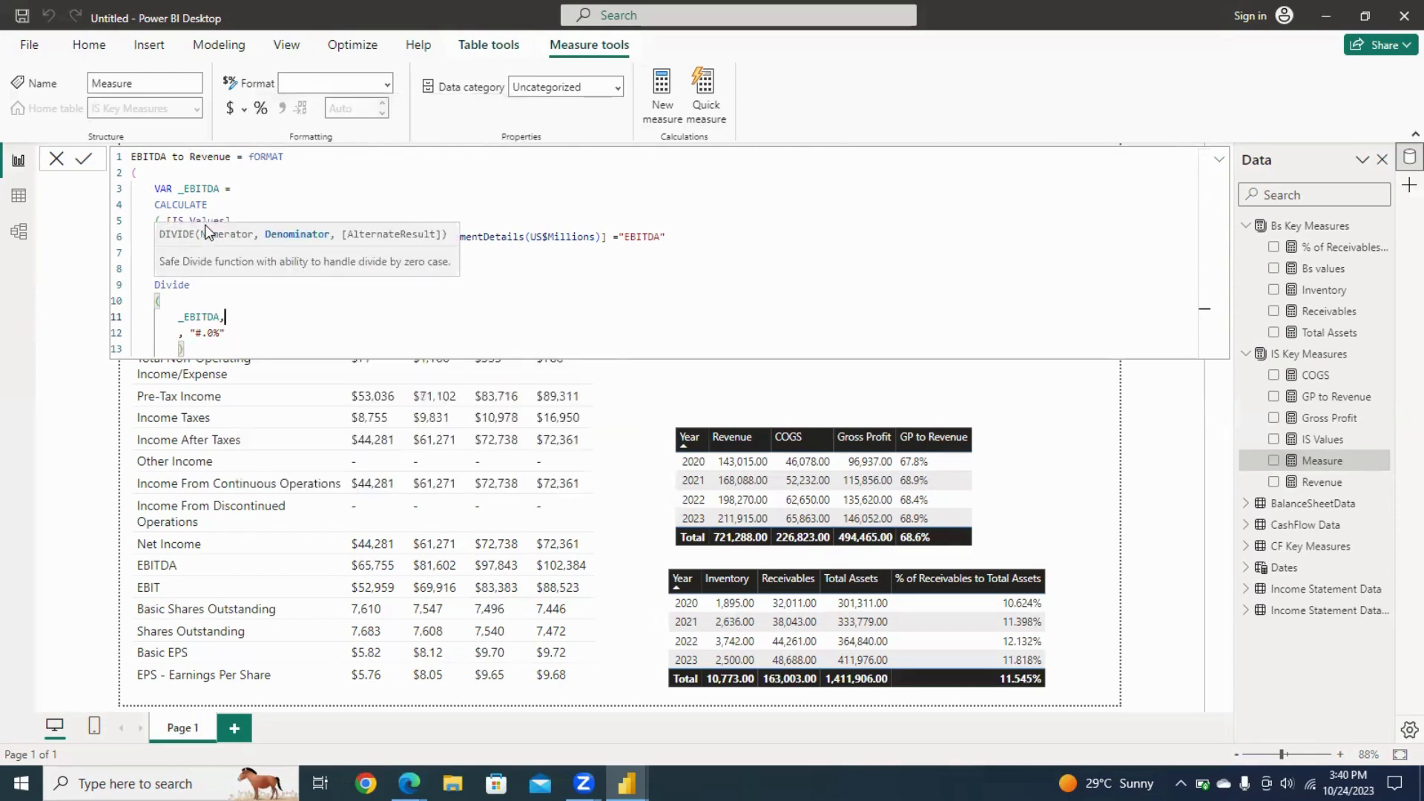
text(REVE)
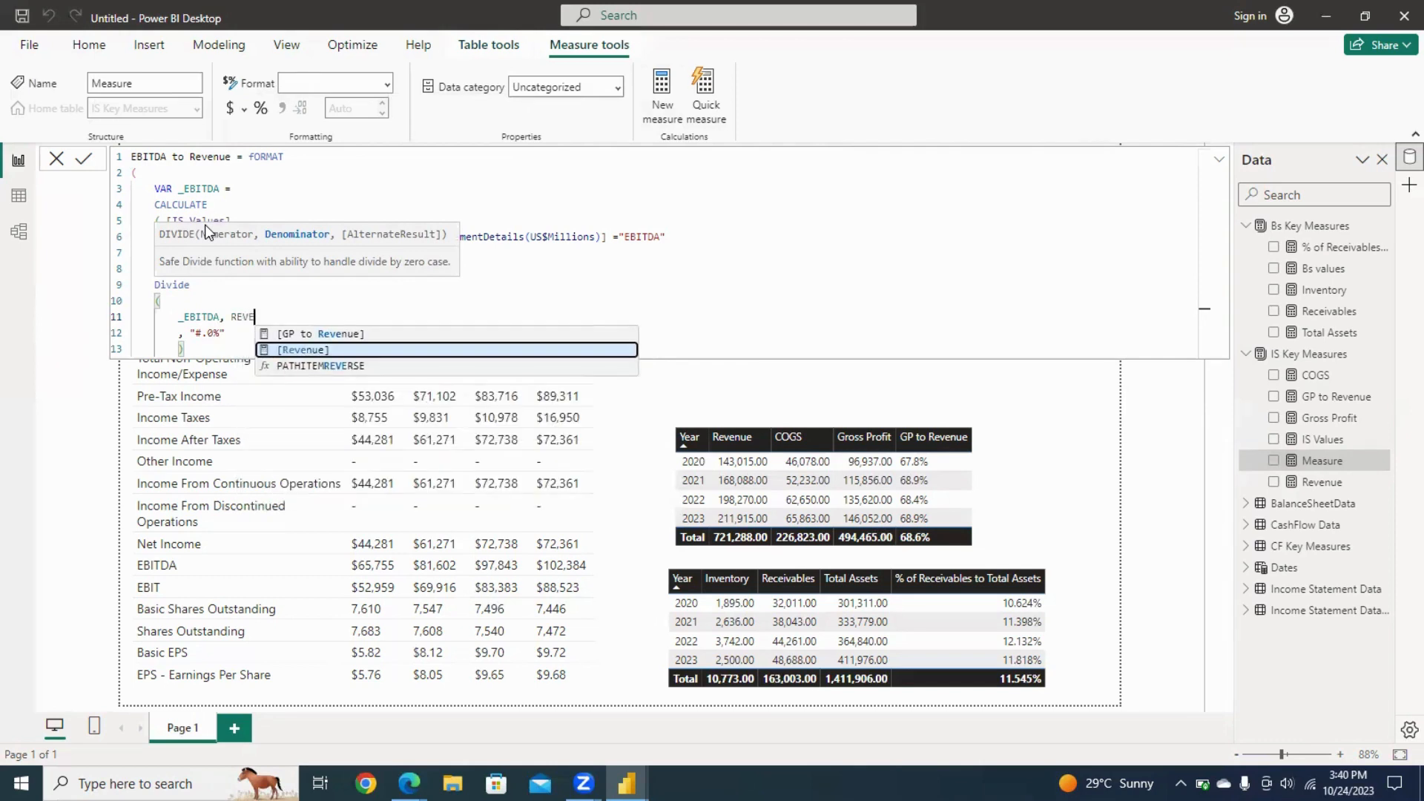
key(Tab)
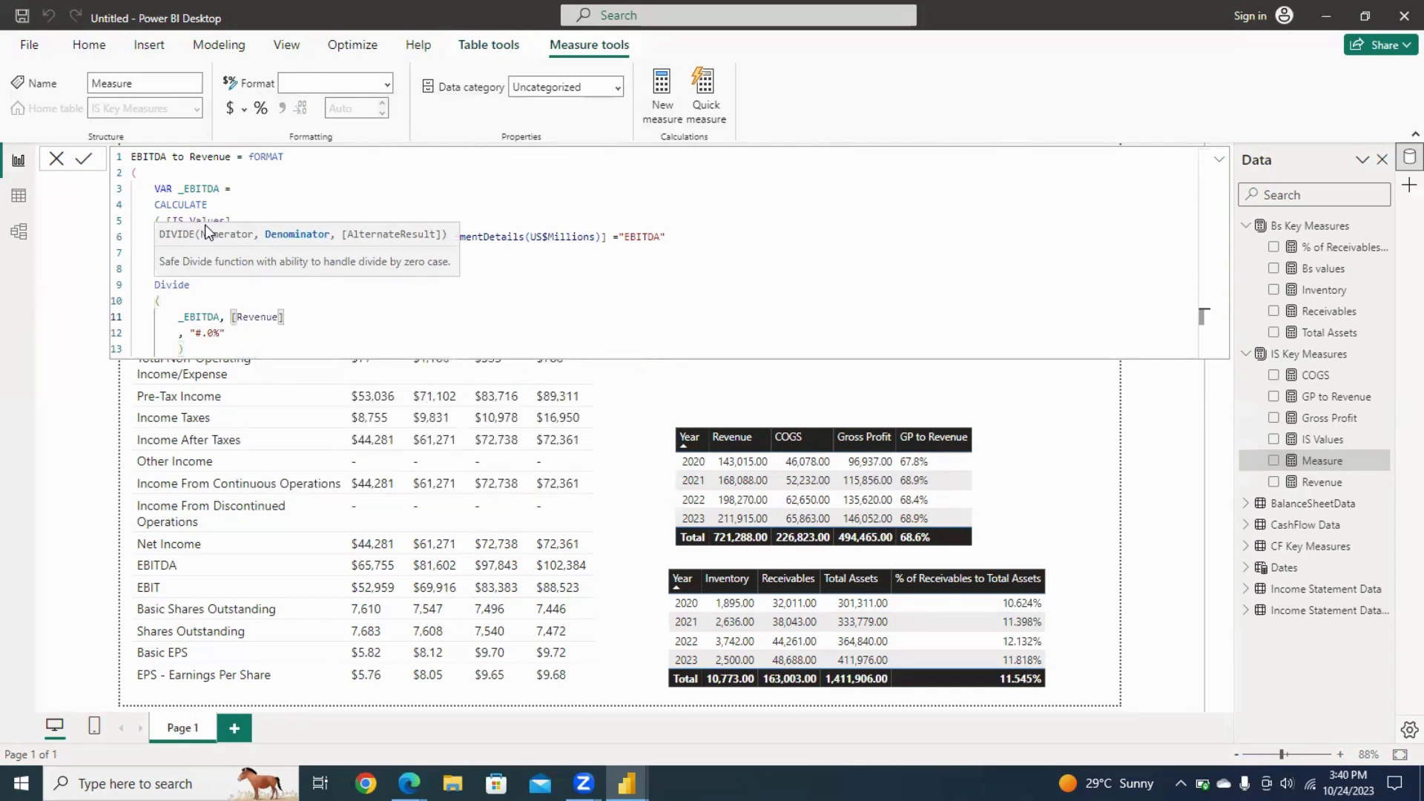
key(Return)
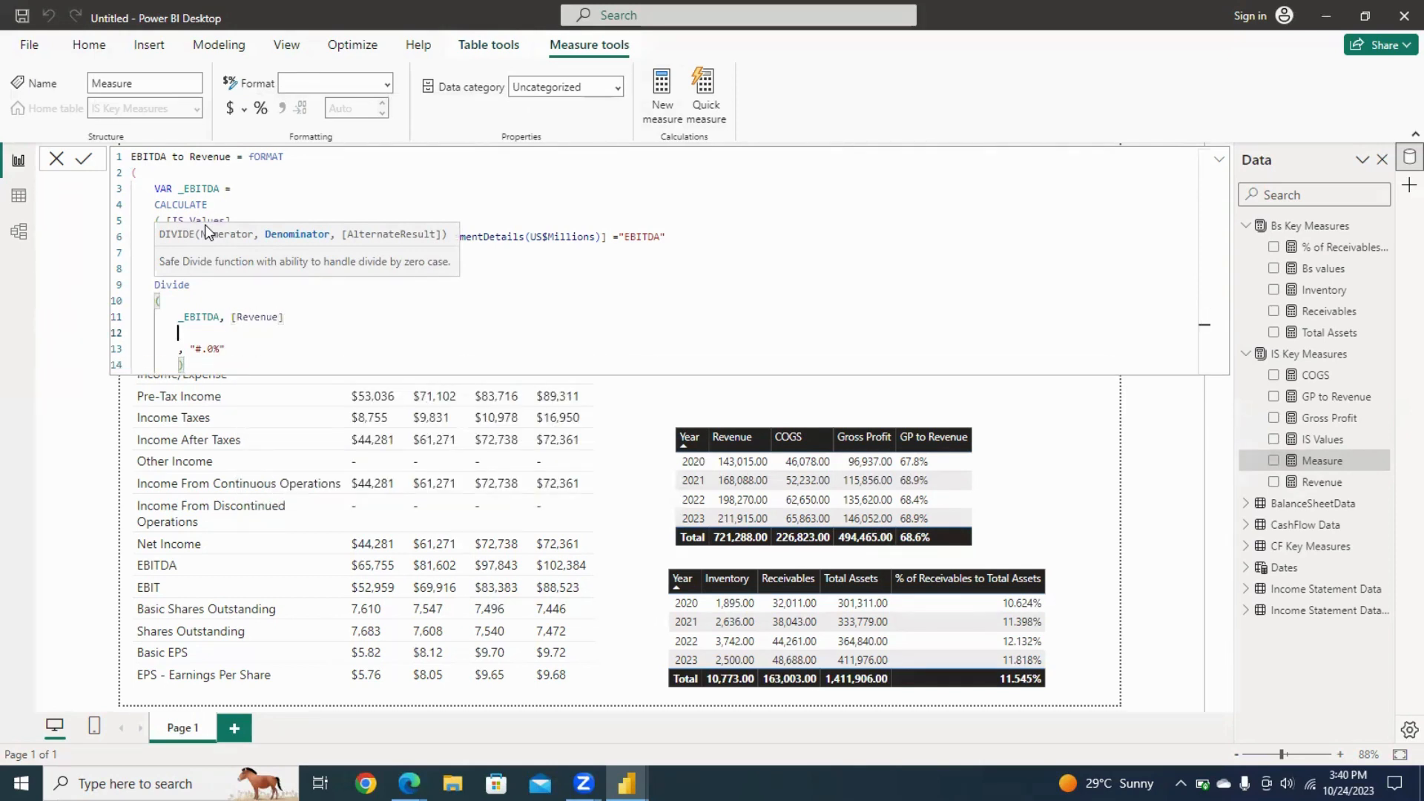
text())
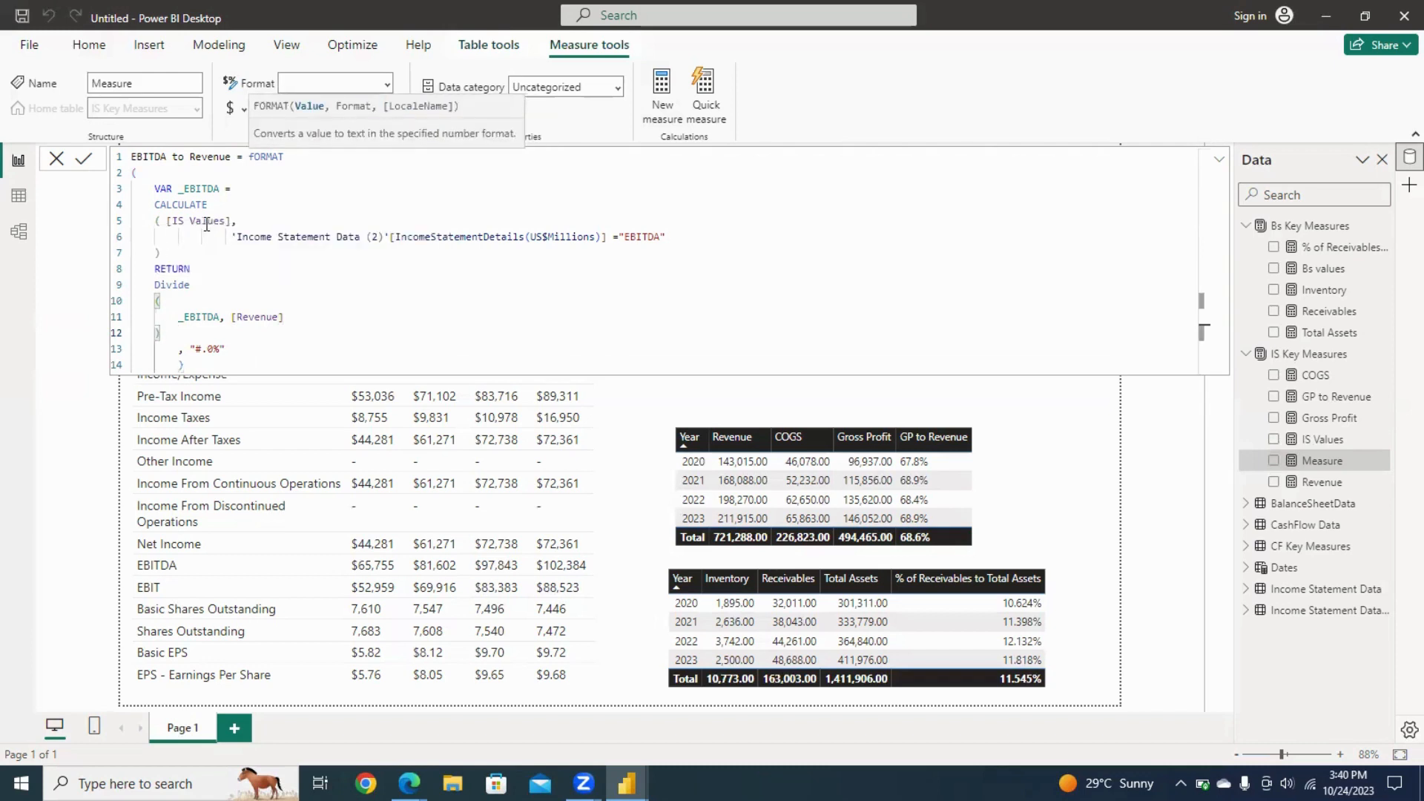
Change the format string to "#.00%", commit the EBITDA to Revenue measure and collapse the formula editor.
key(Down)
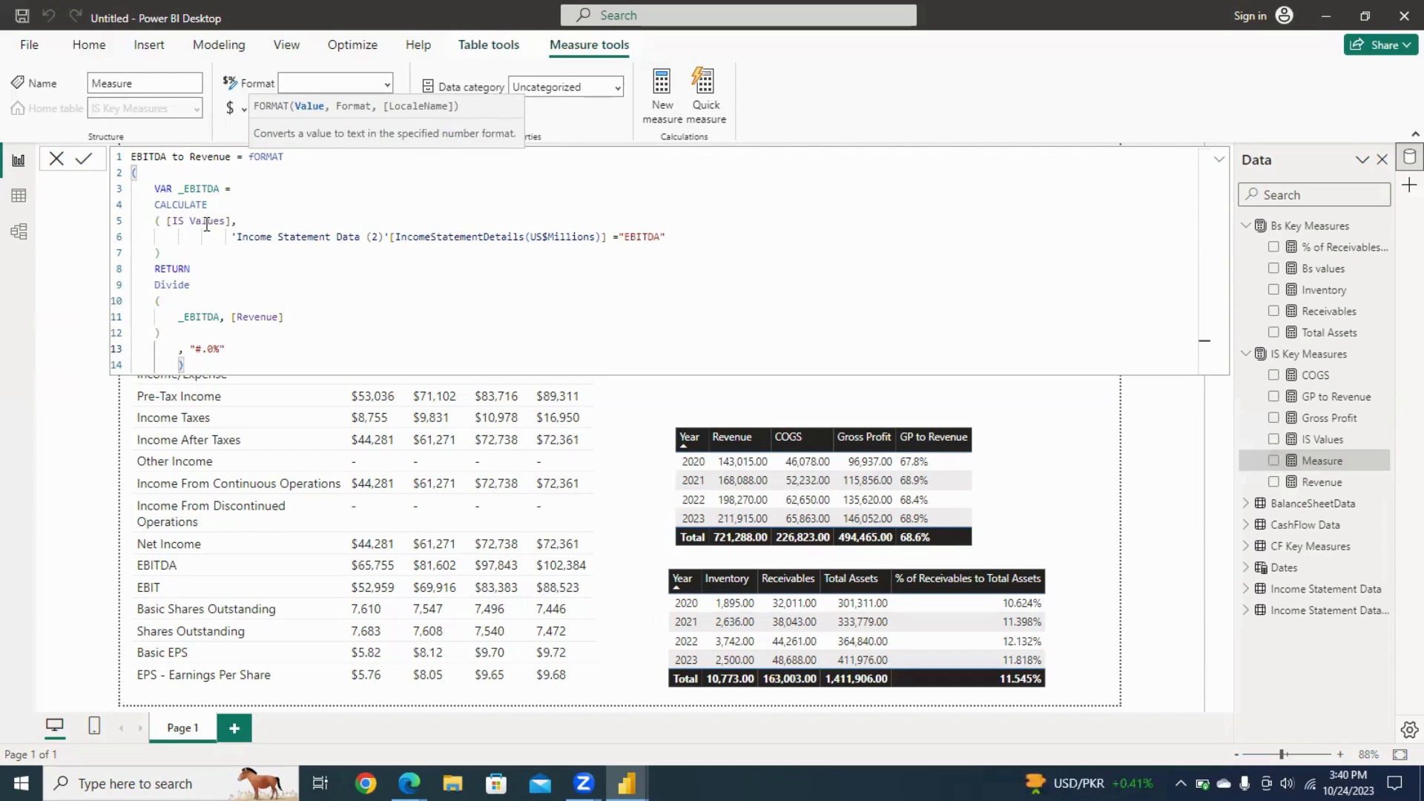
key(Right)
key(Right)
key(Right)
key(Right)
key(Right)
key(Right)
key(shift+Right)
key(shift+Right)
text(0)
key(Right)
text())
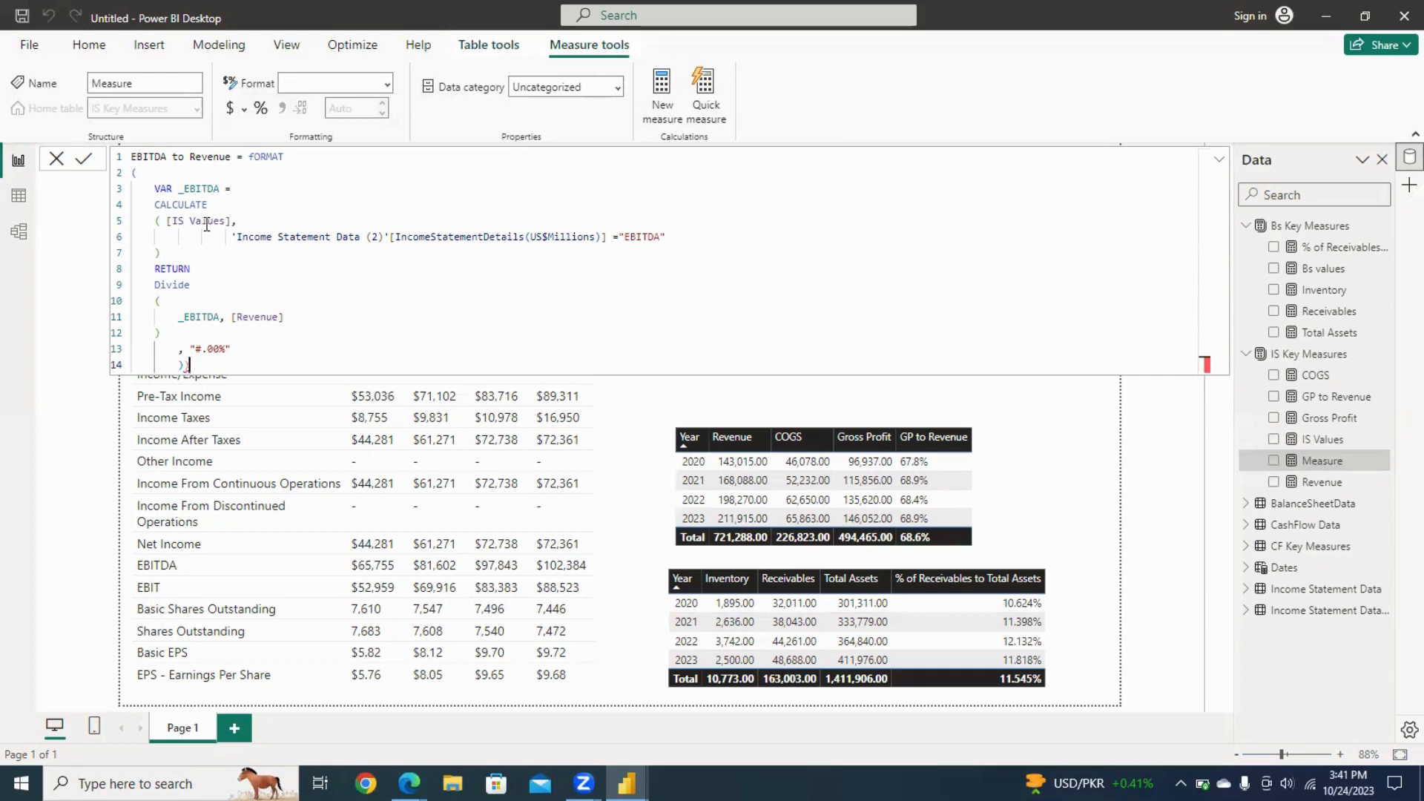
key(BackSpace)
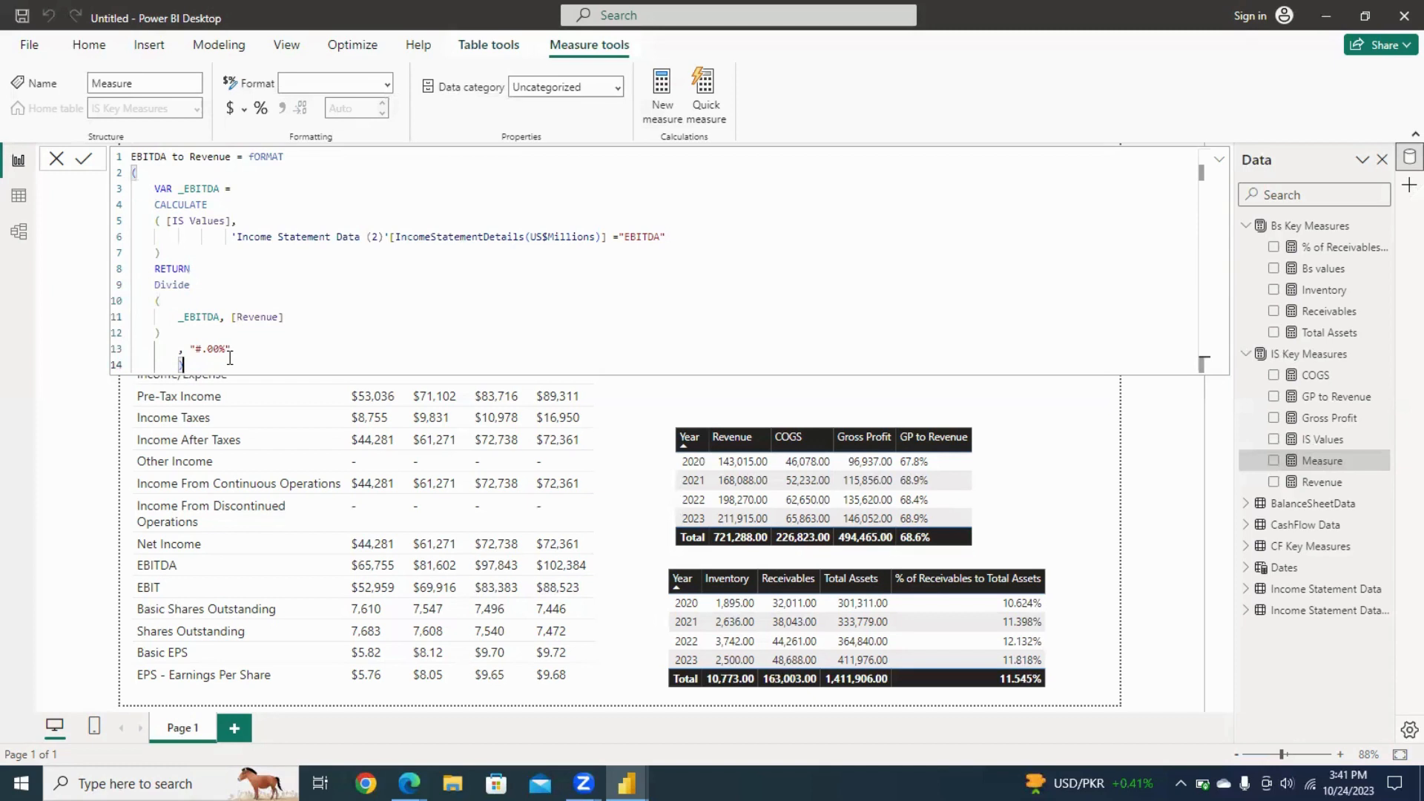
key(Return)
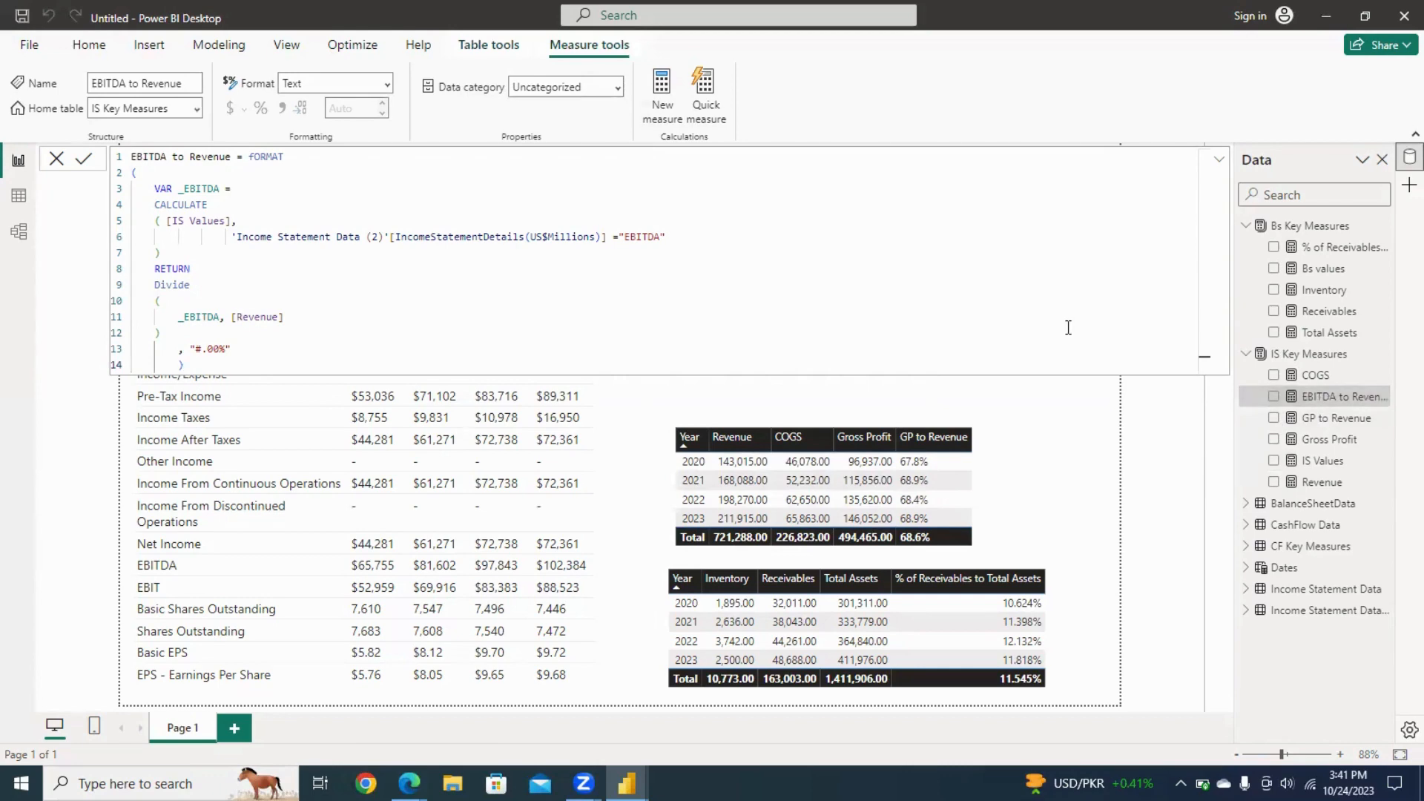
click(1217, 166)
click(1219, 165)
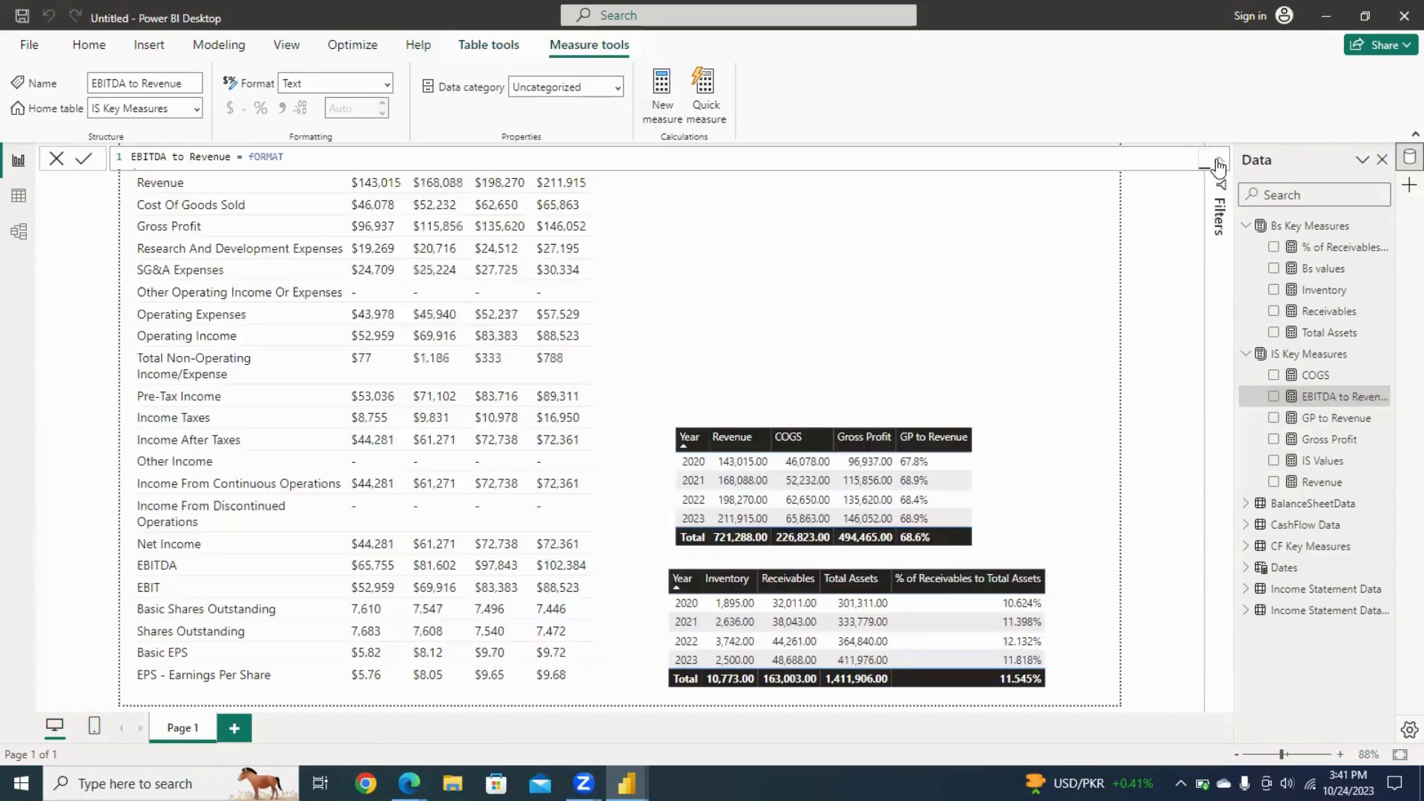
Show EBITDA to Revenue in a card and shrink it to the page's right edge above the revenue table.
click(1274, 397)
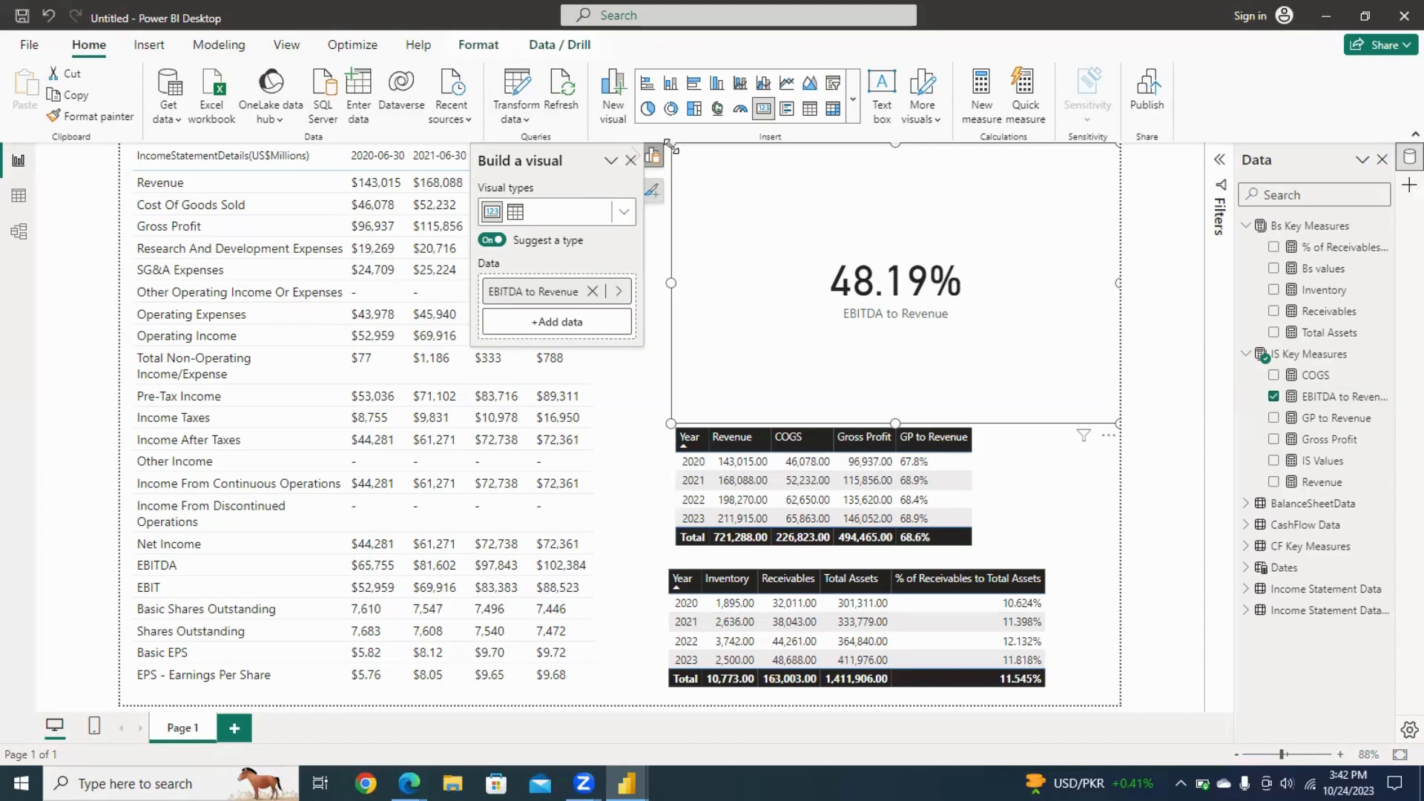
drag(670, 143, 942, 291)
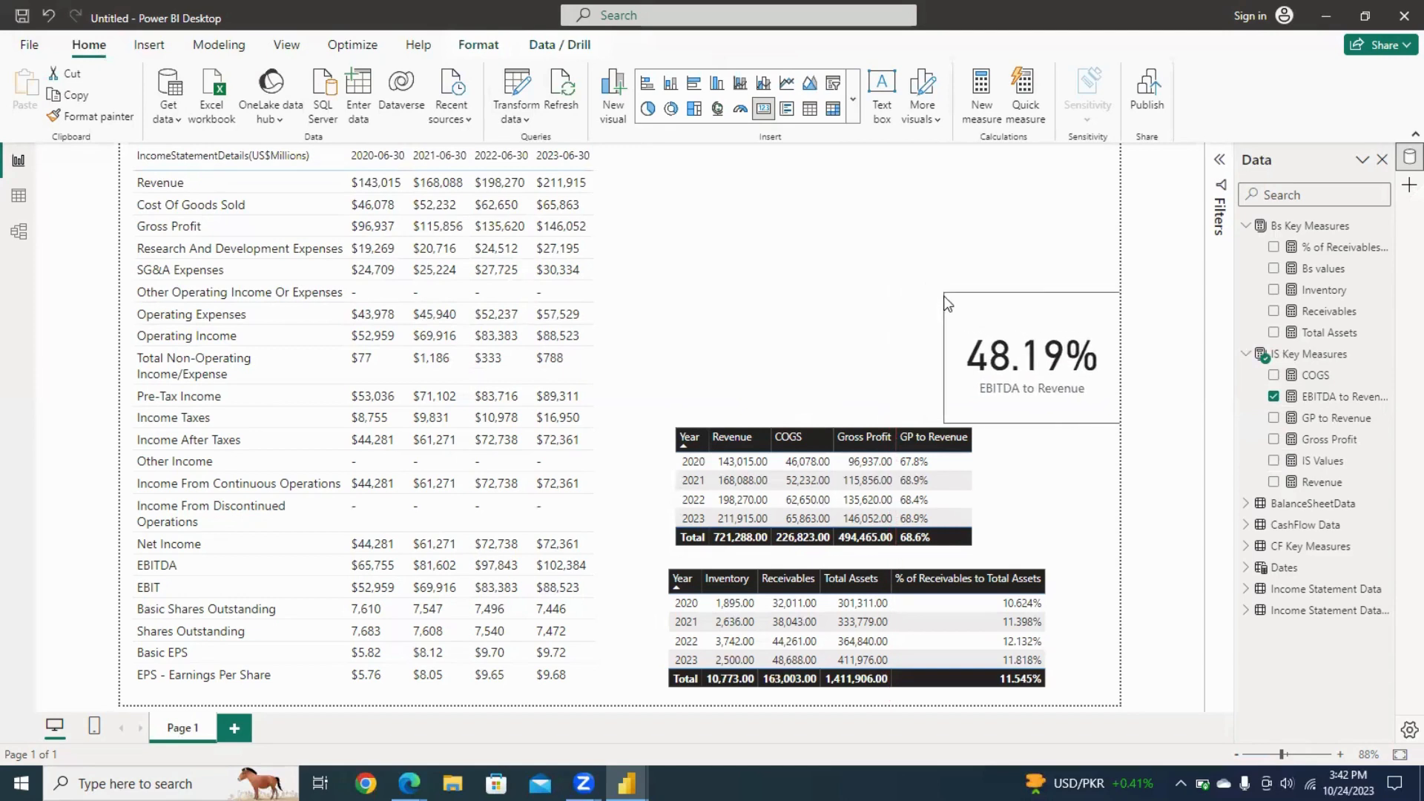
click(872, 275)
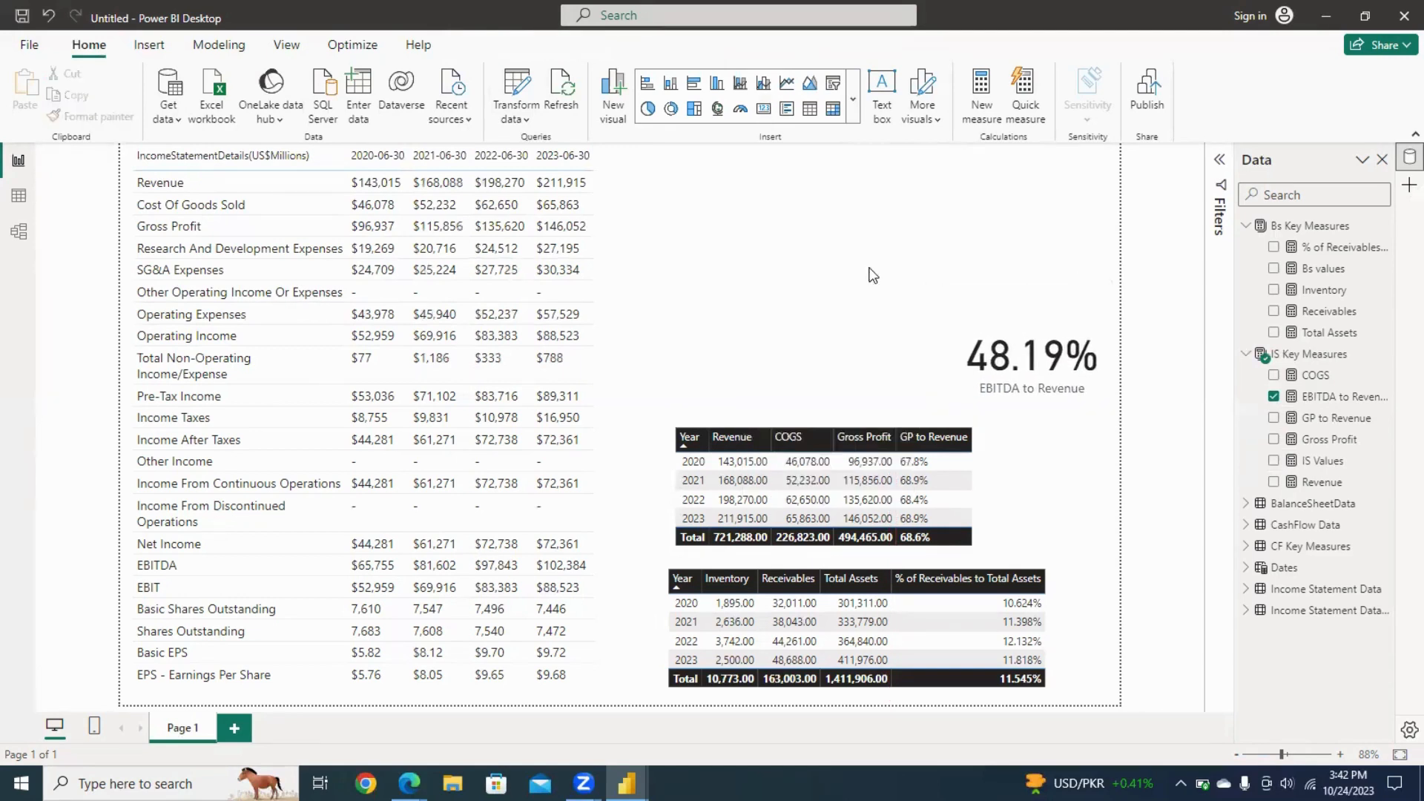
Insert a slicer that uses Year from the Date Hierarchy of the Dates table.
click(834, 84)
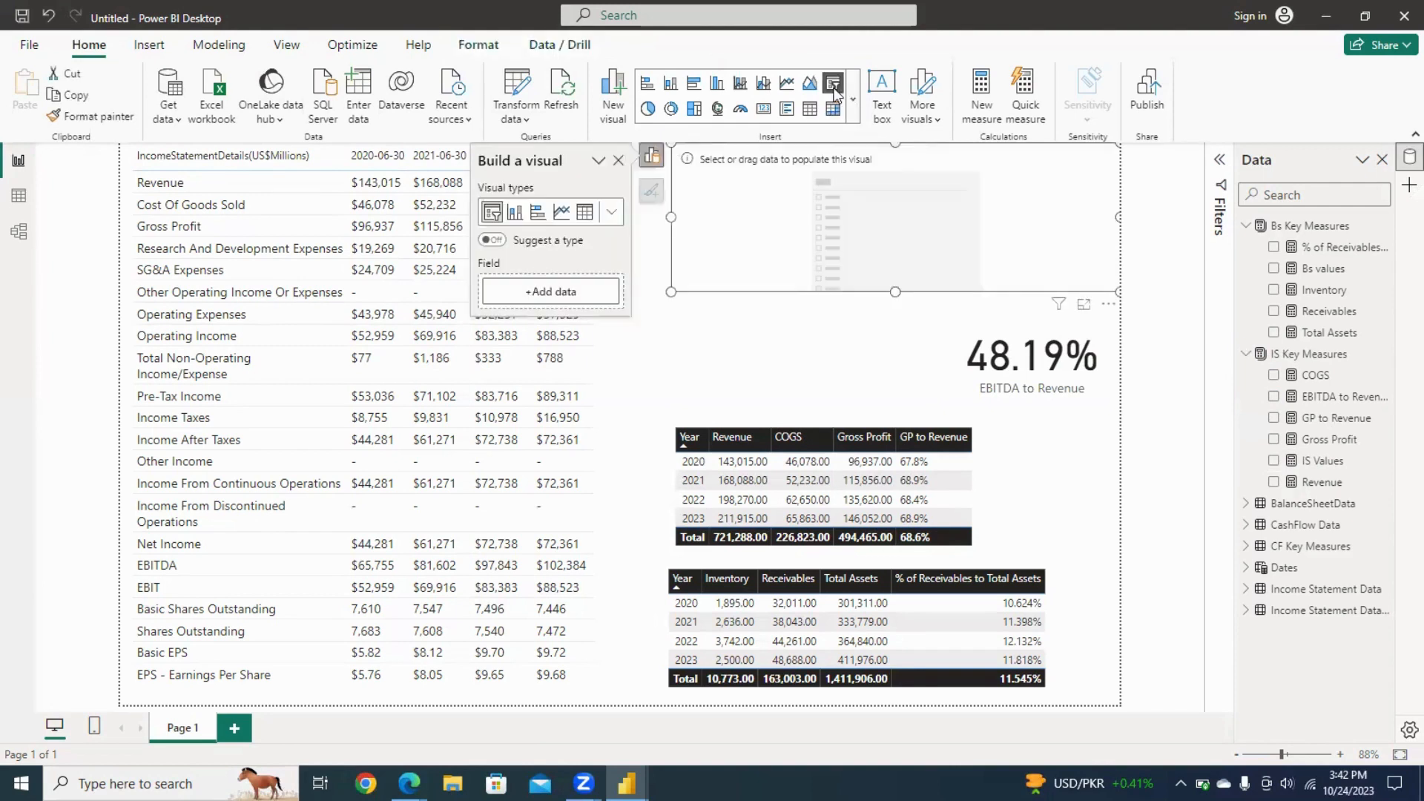
click(588, 295)
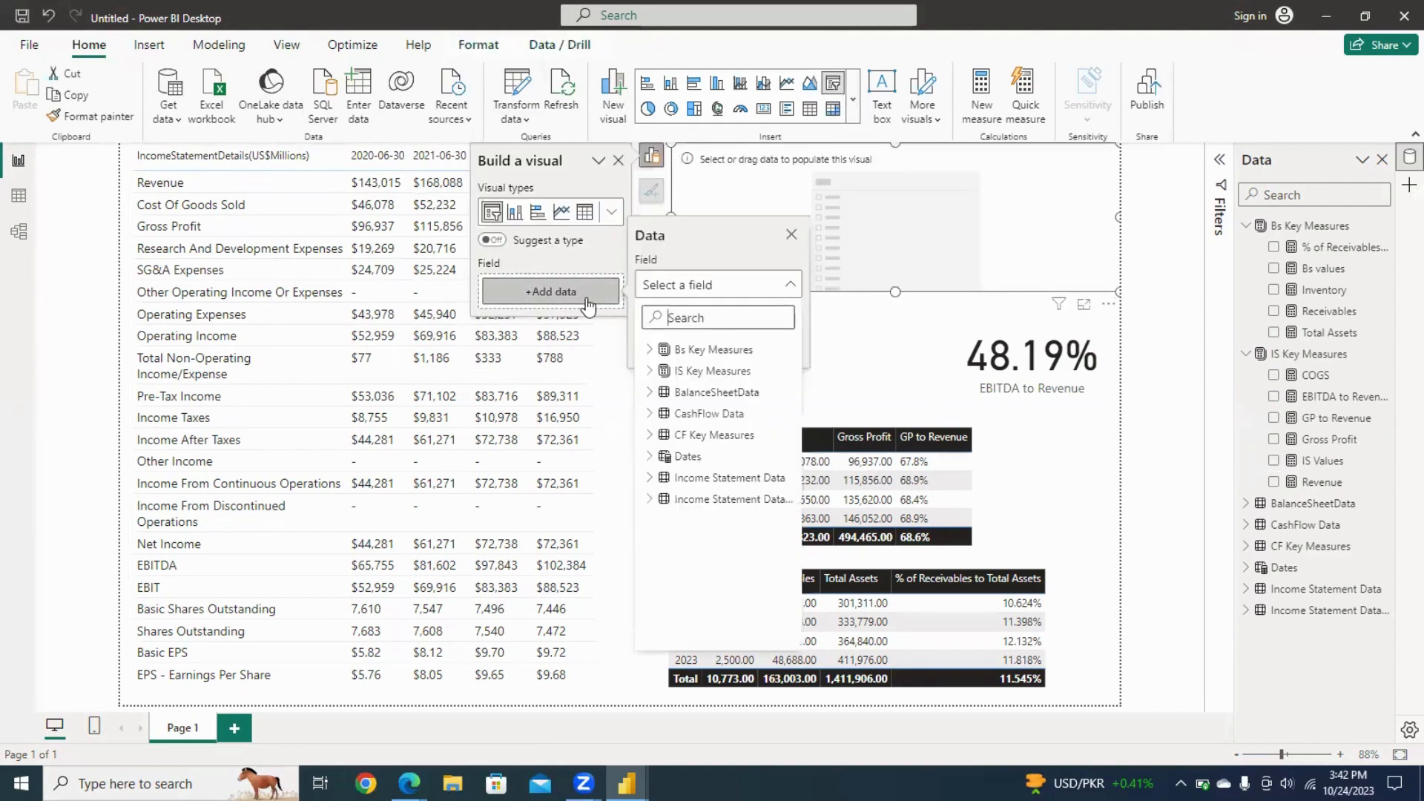
click(650, 456)
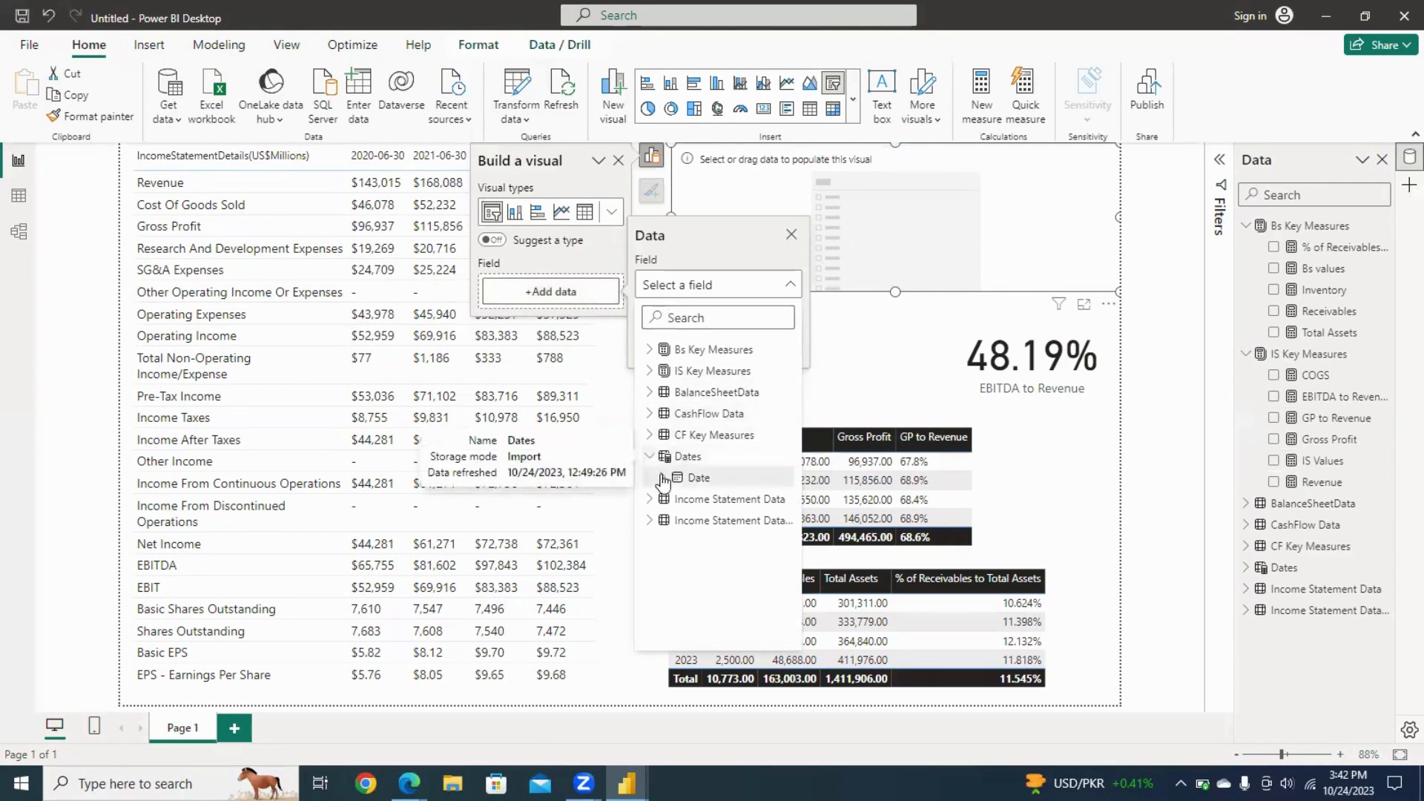
click(665, 478)
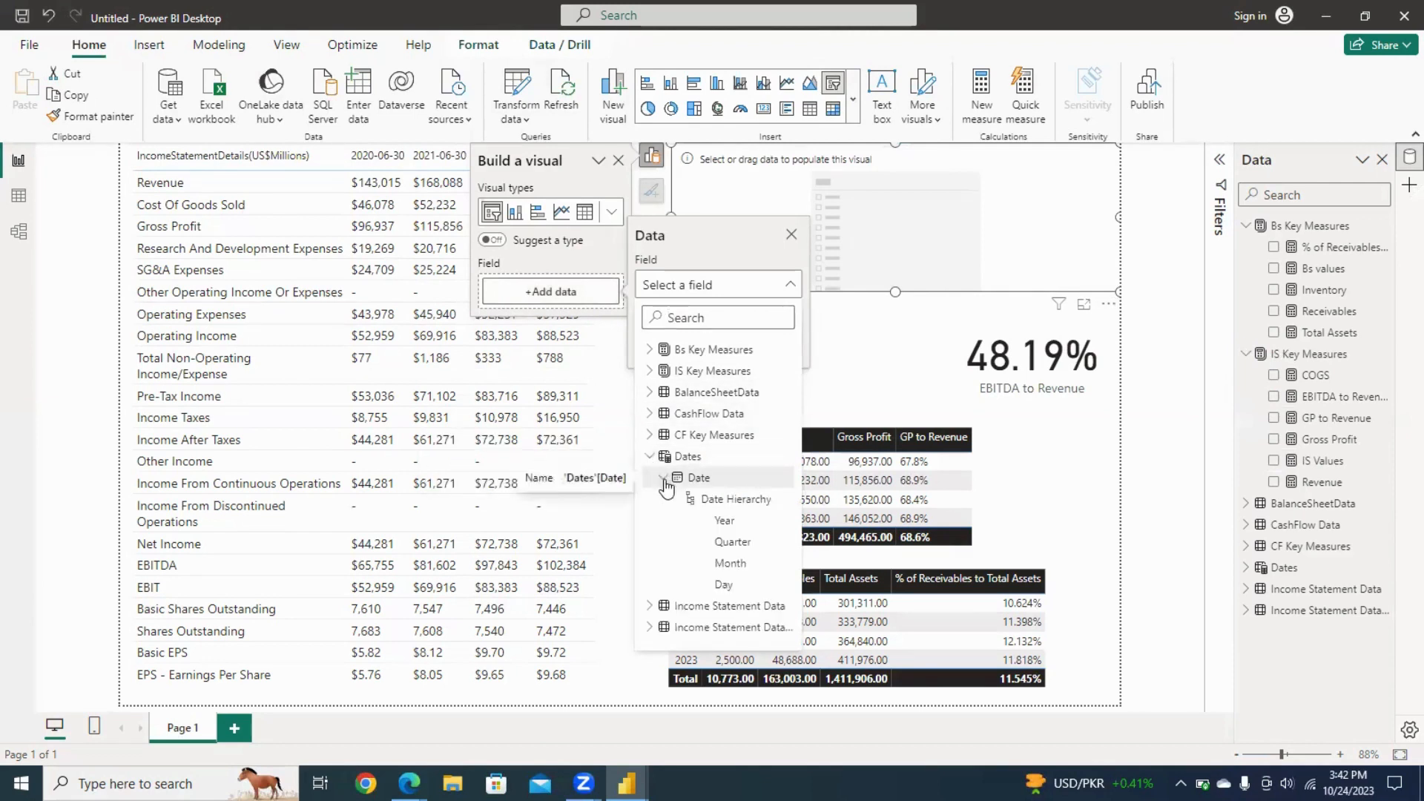
click(715, 519)
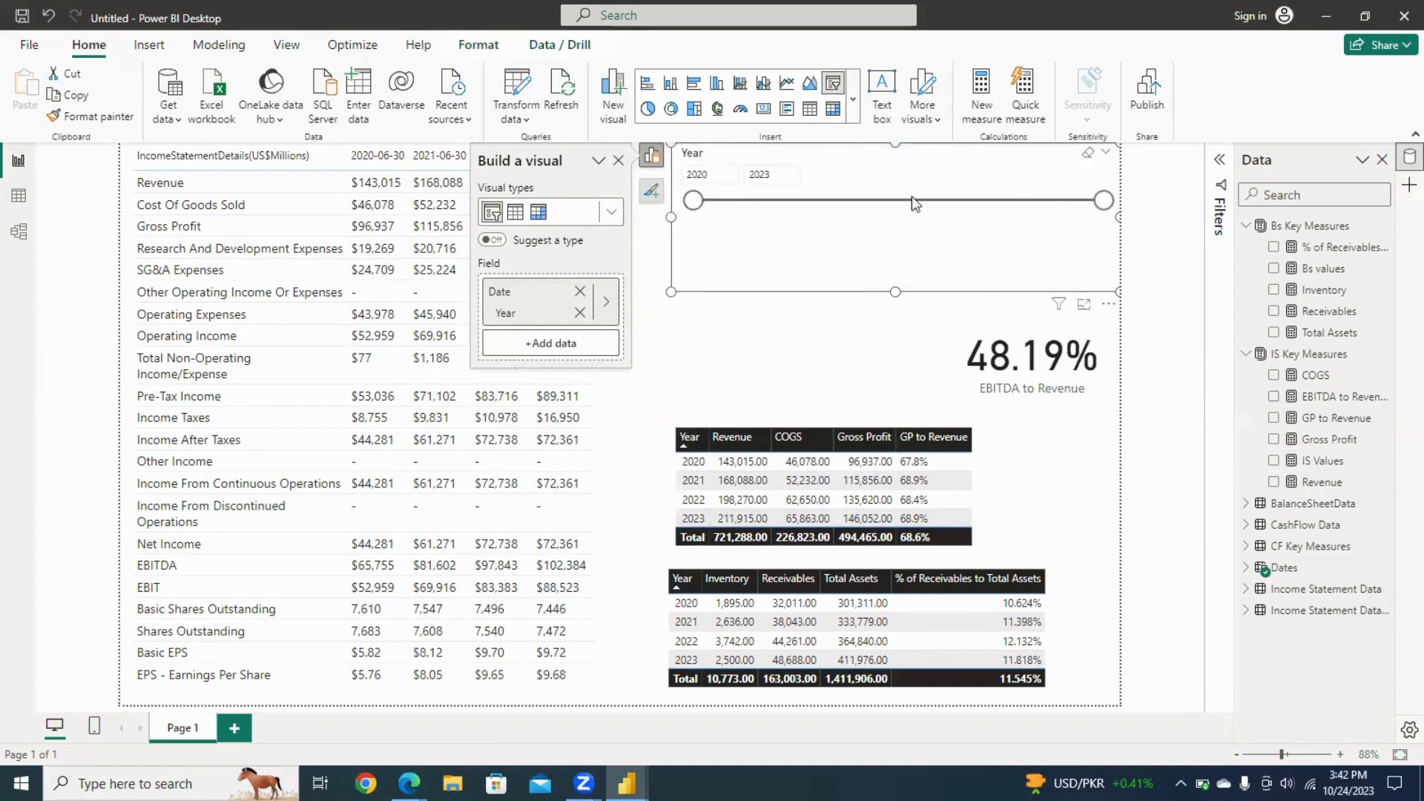
Turn off the year slicer's slider and header and set its style to Vertical list.
click(650, 198)
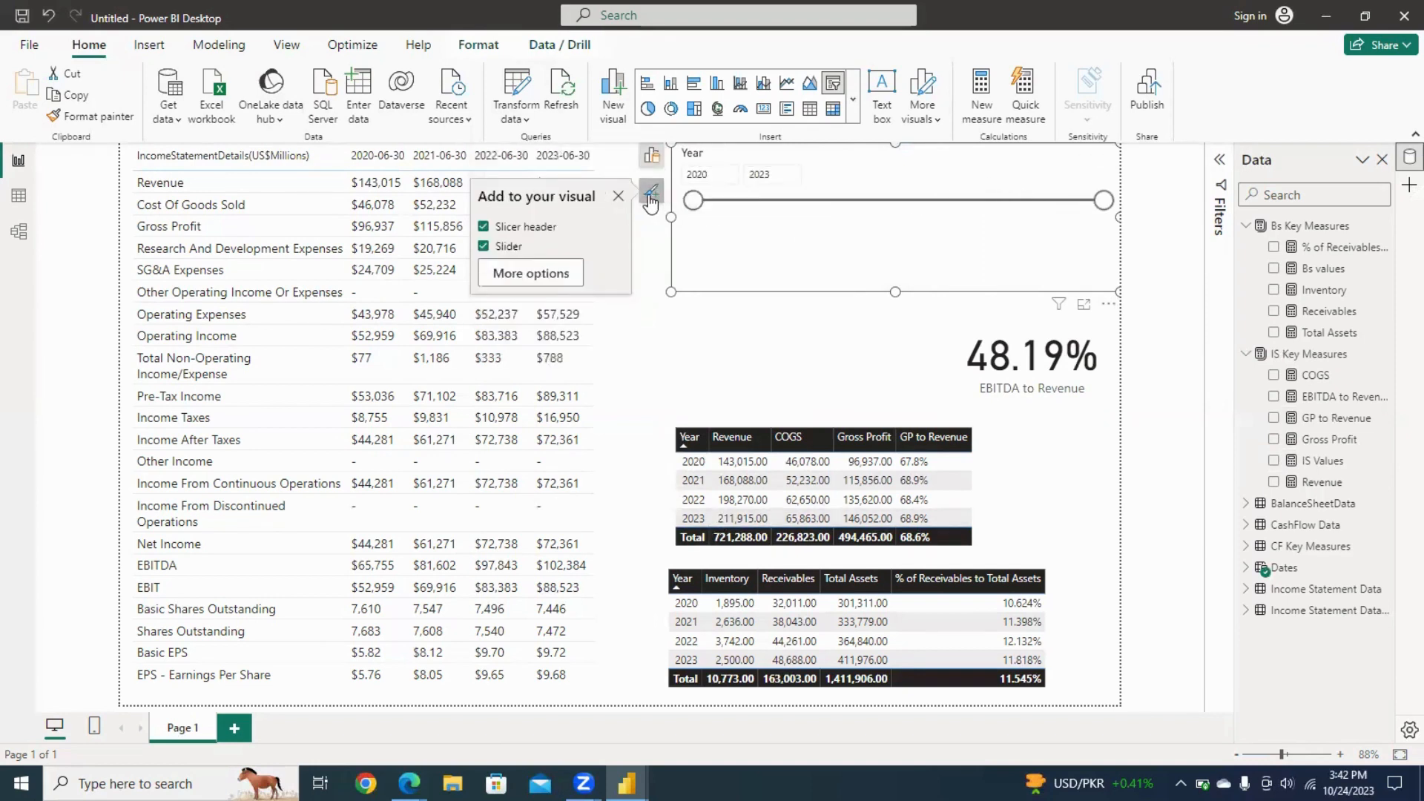
click(507, 249)
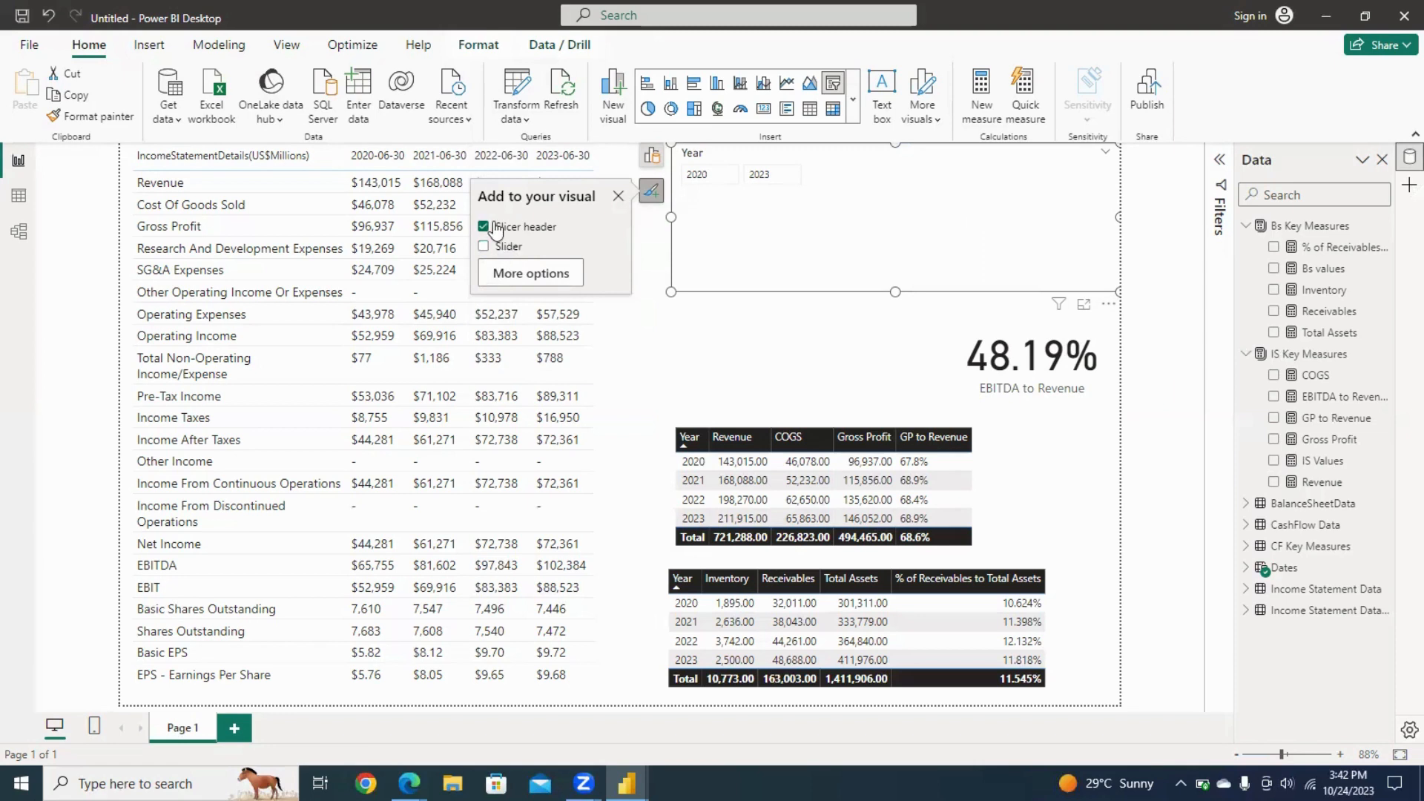
click(496, 228)
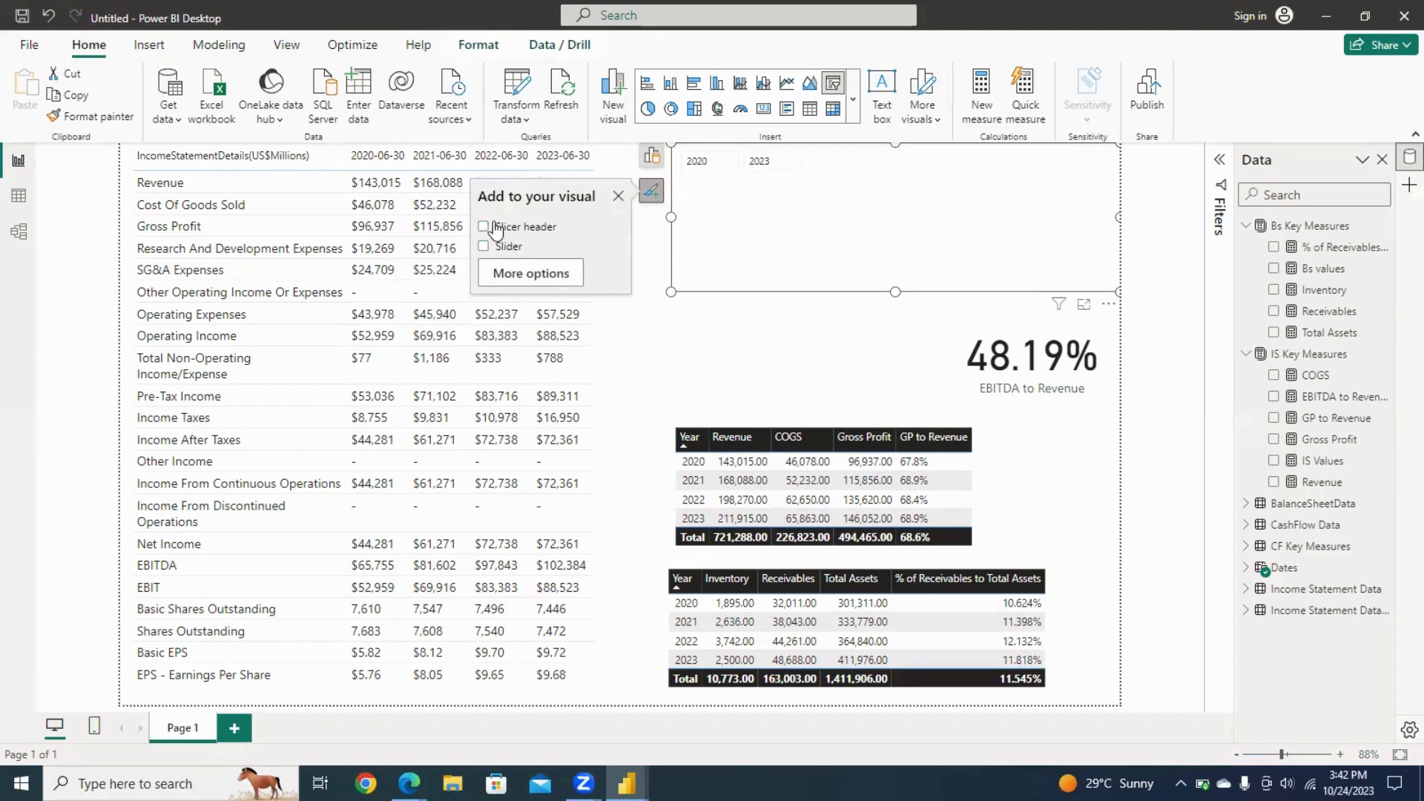
click(516, 279)
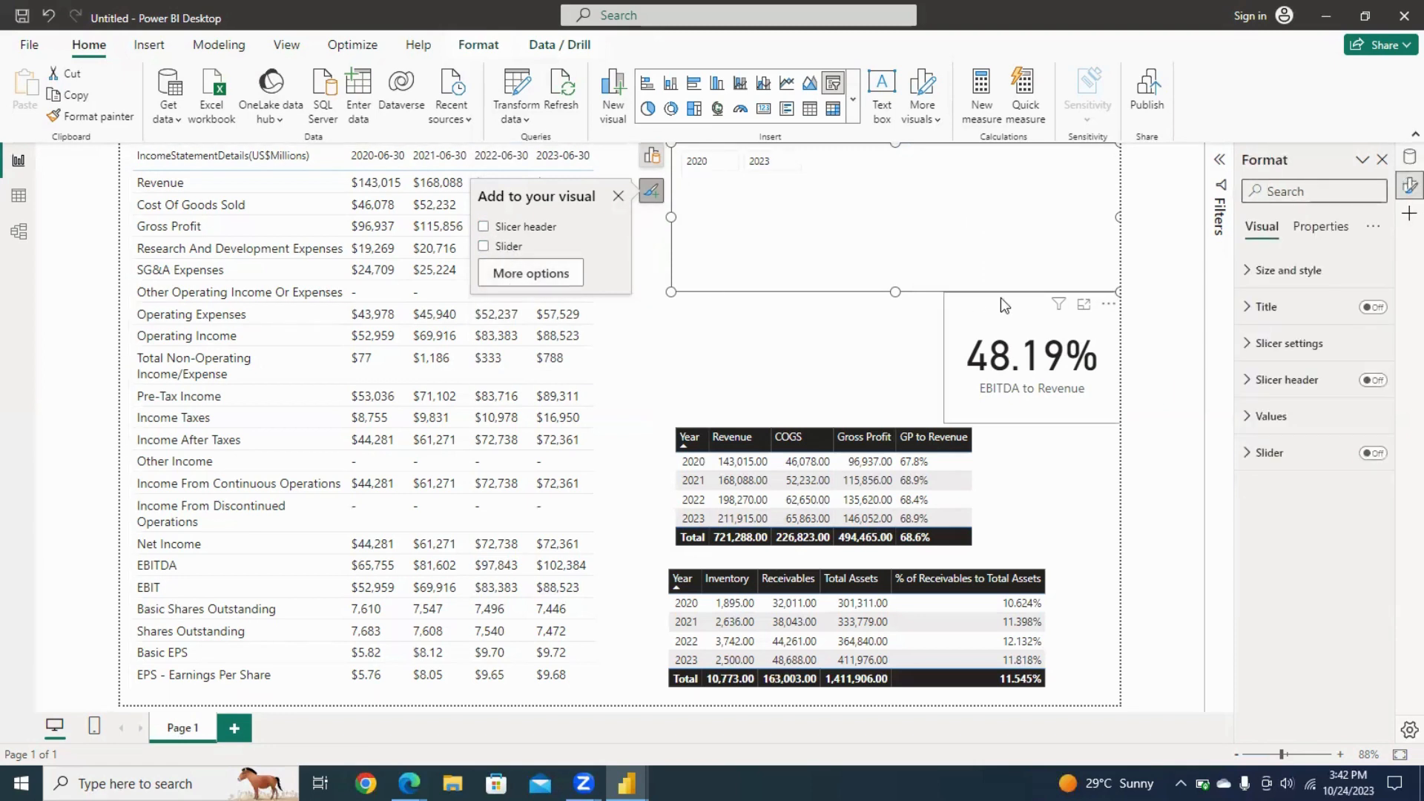
click(1254, 348)
click(1300, 436)
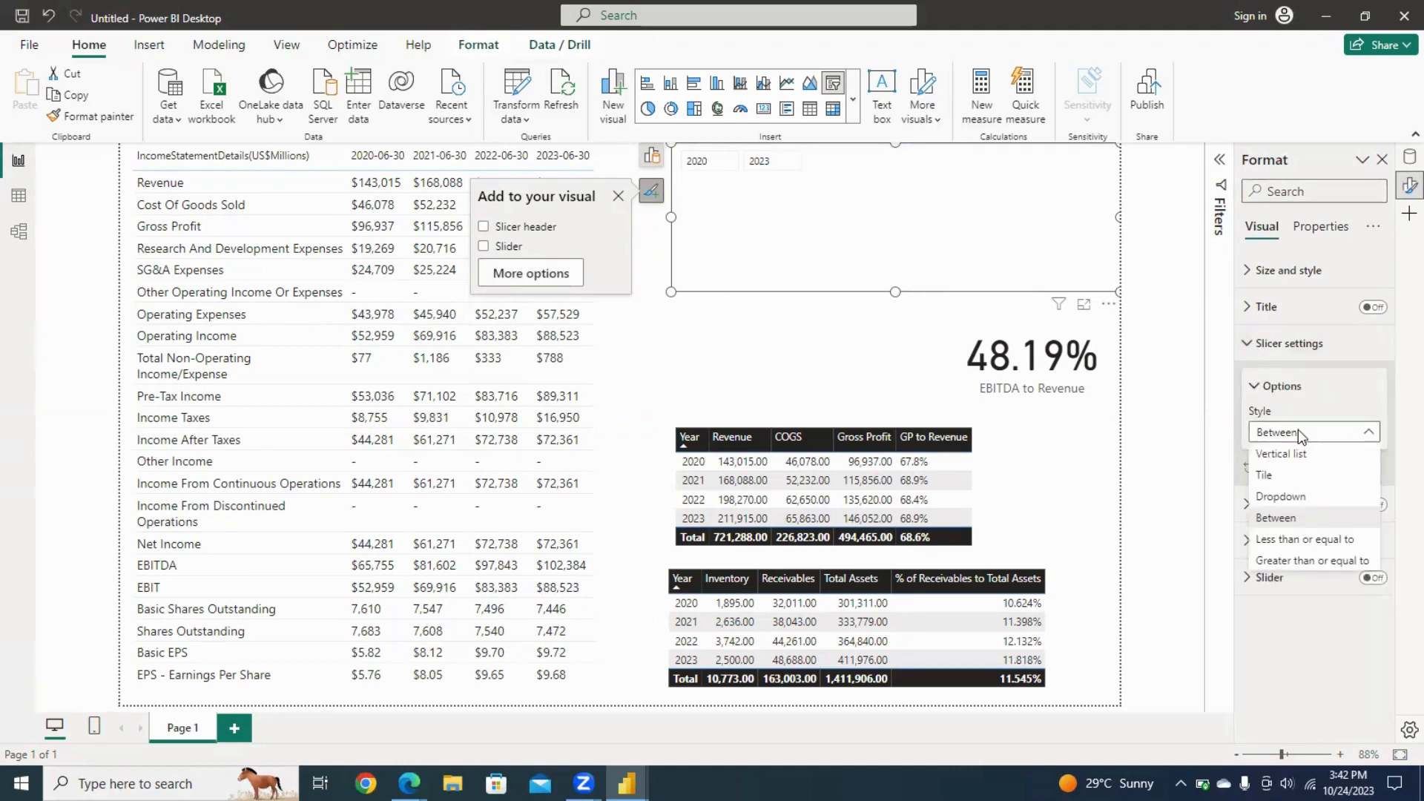
click(1298, 459)
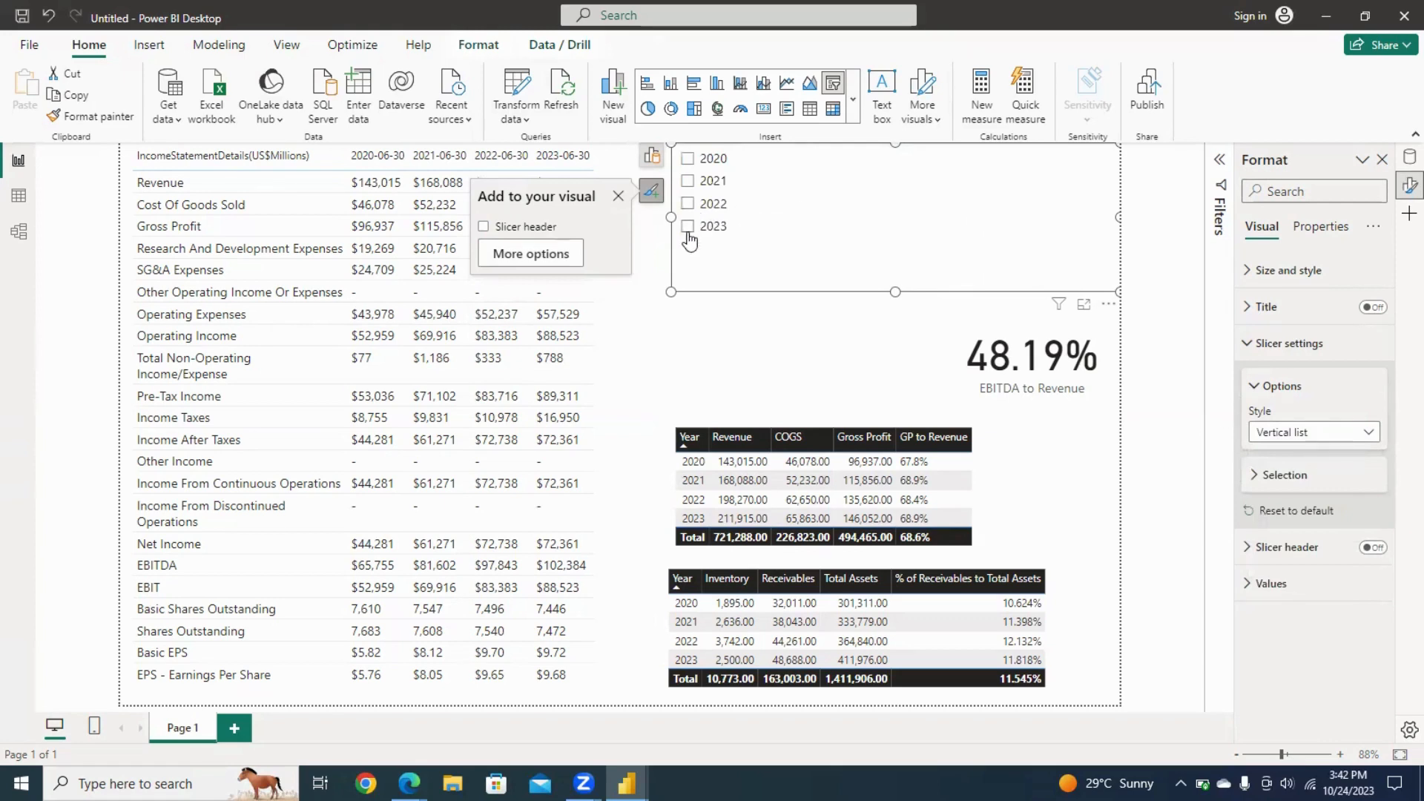
Filter the page to 2023 with the year slicer and close the formatting options to return to the data fields.
click(688, 227)
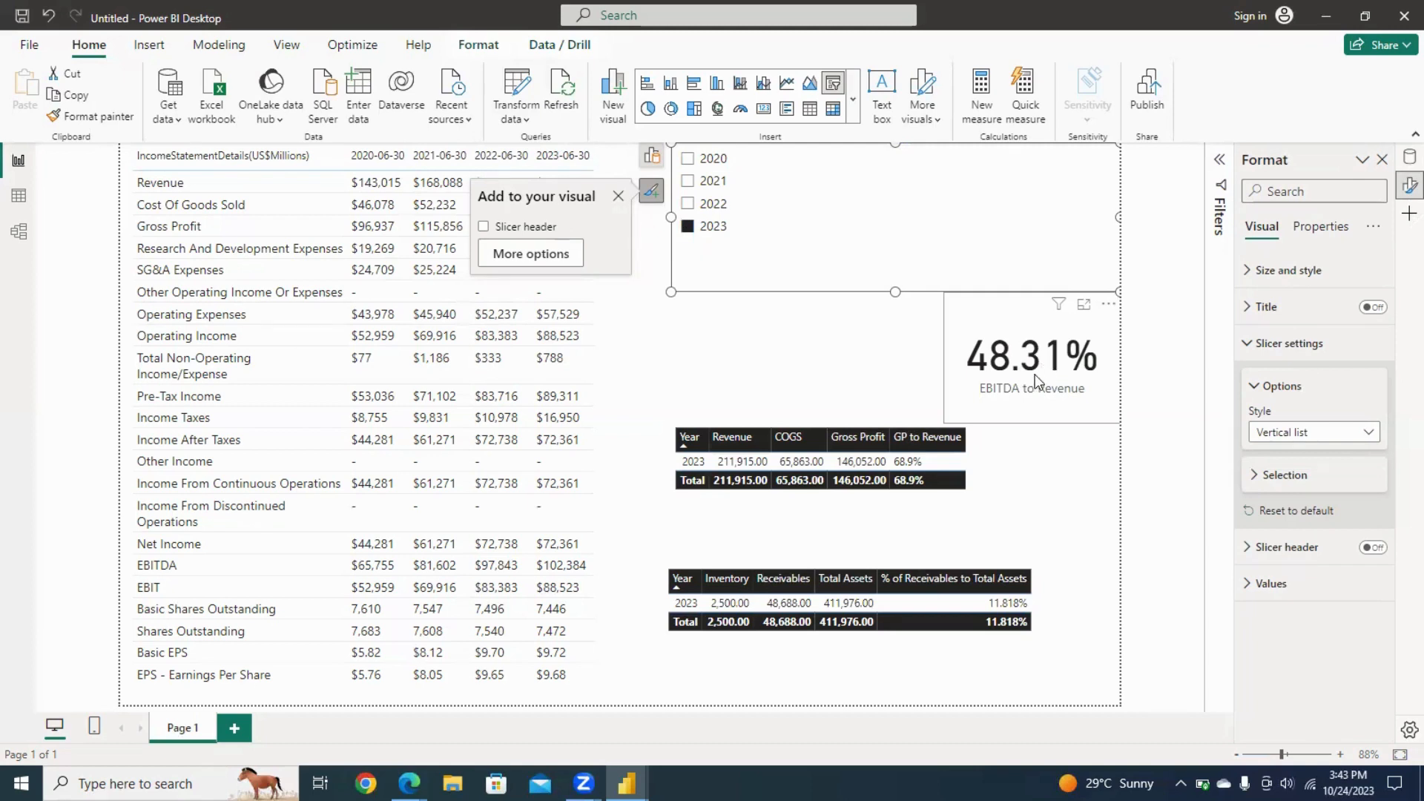
click(1382, 161)
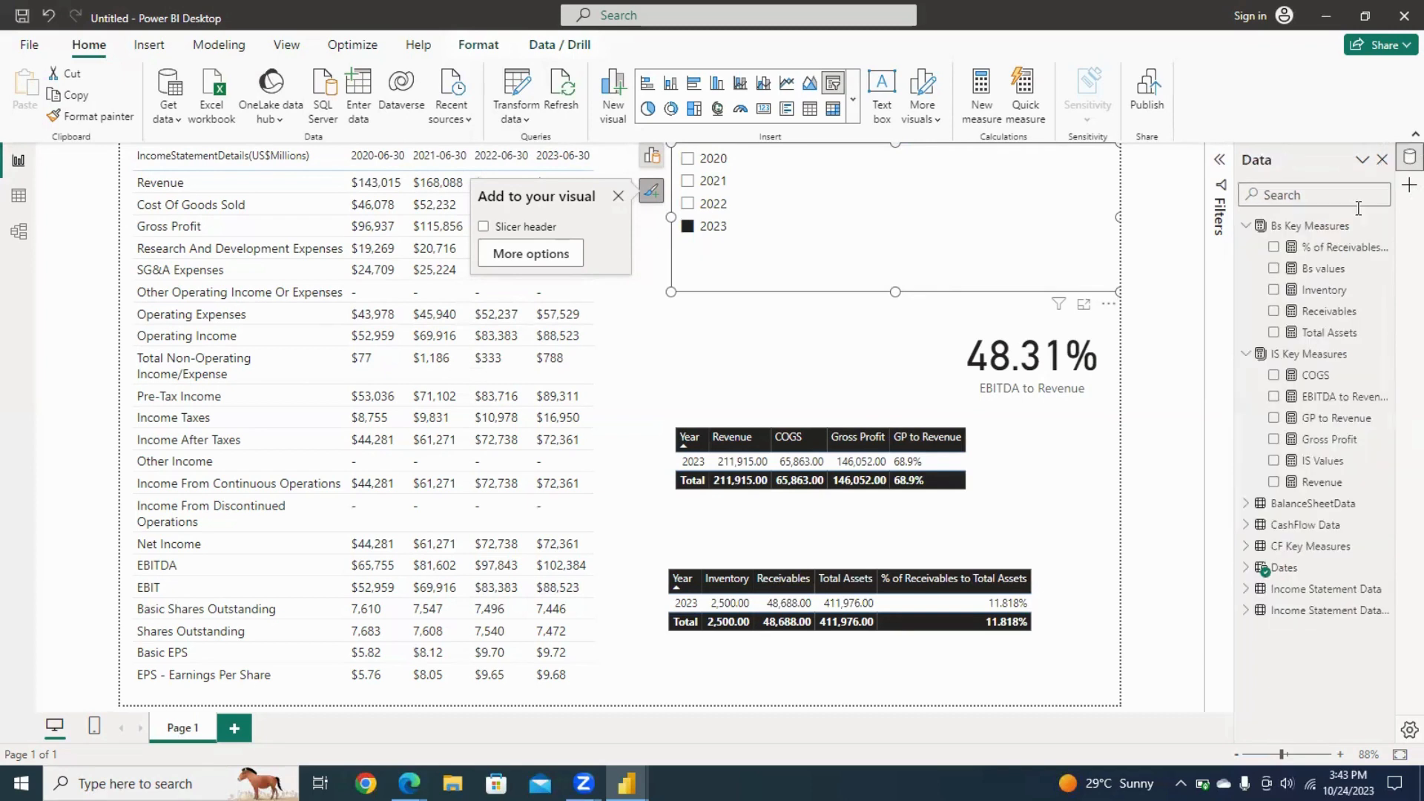
Change the format string in the EBITDA to Revenue measure to "#.000%" so the ratio shows three decimal places.
click(1318, 405)
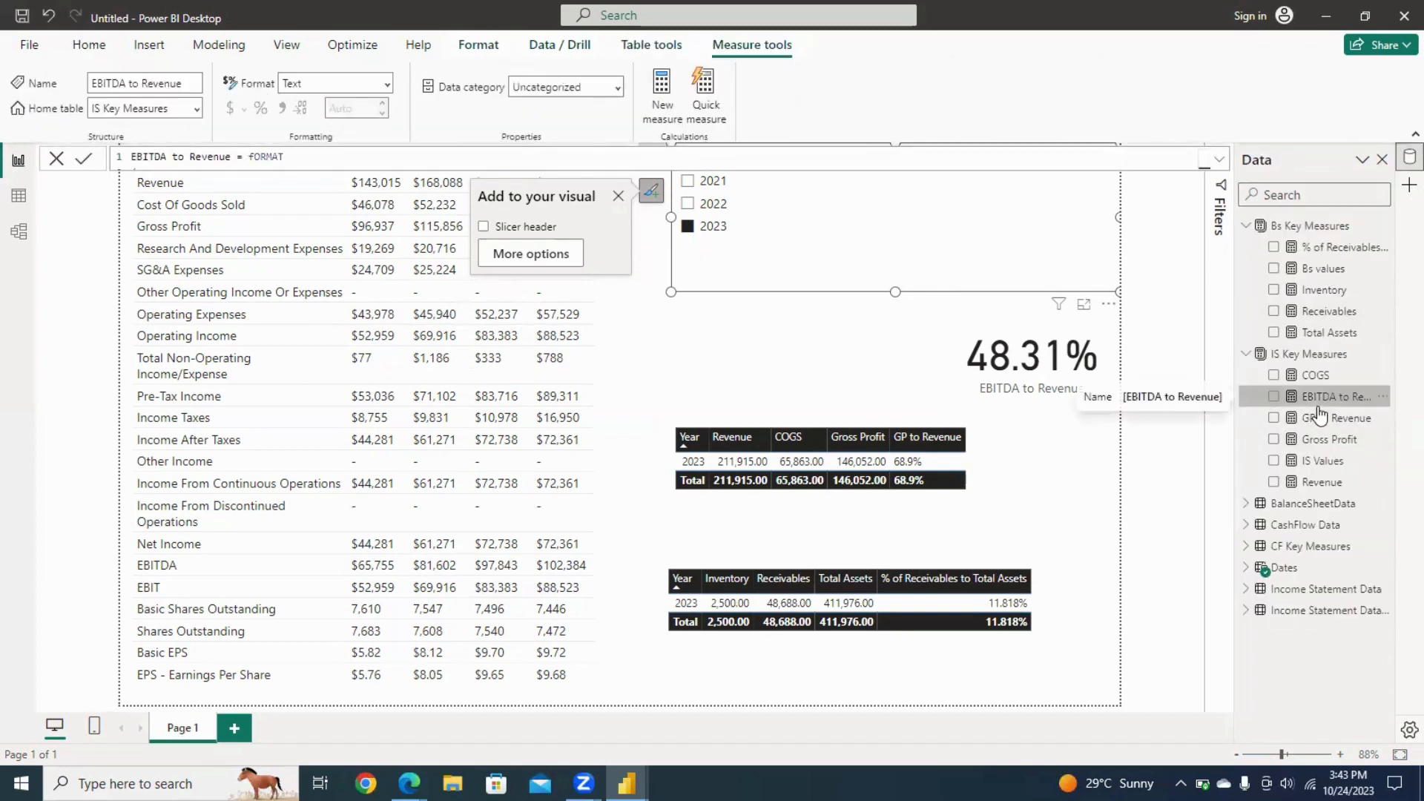
click(1221, 163)
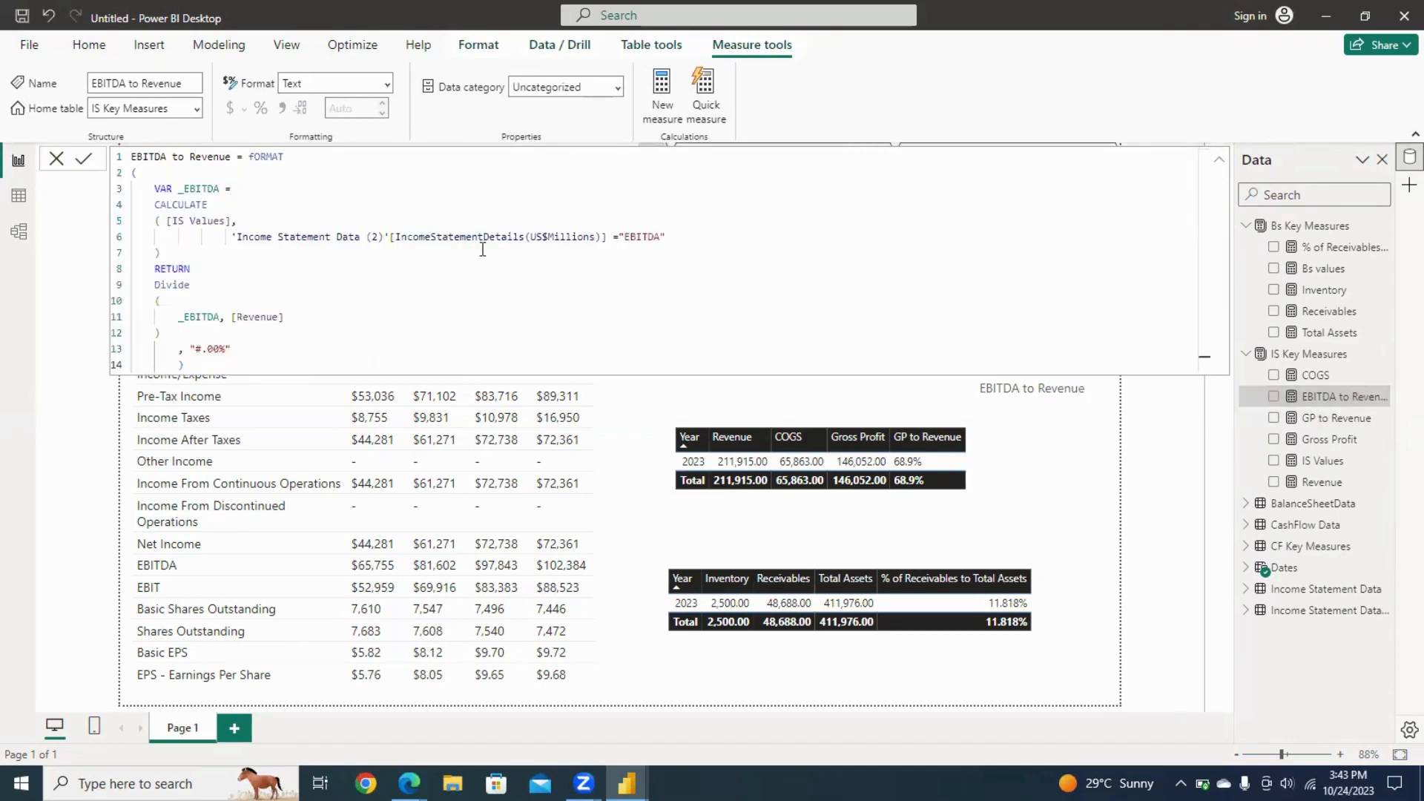
click(214, 349)
text(0)
key(Return)
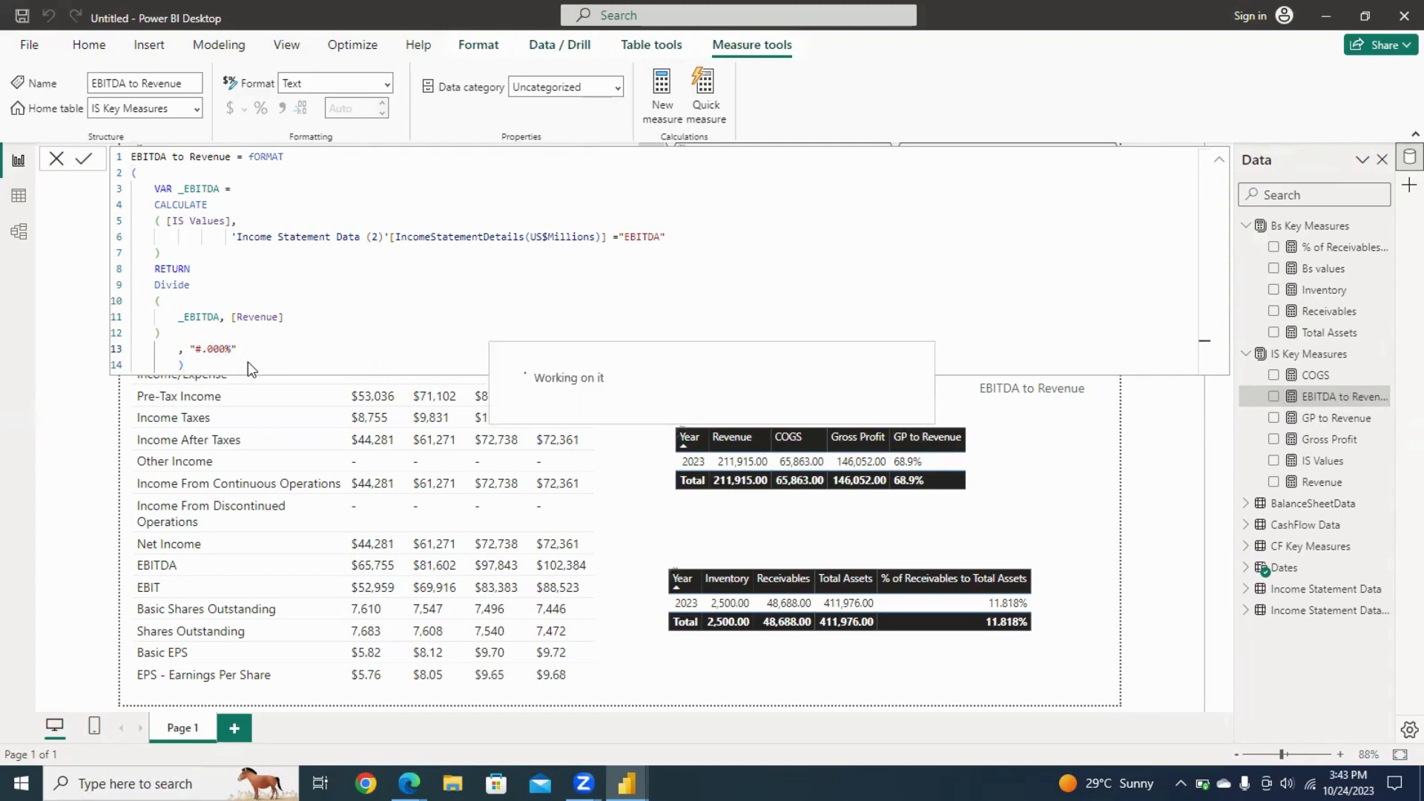
click(1156, 433)
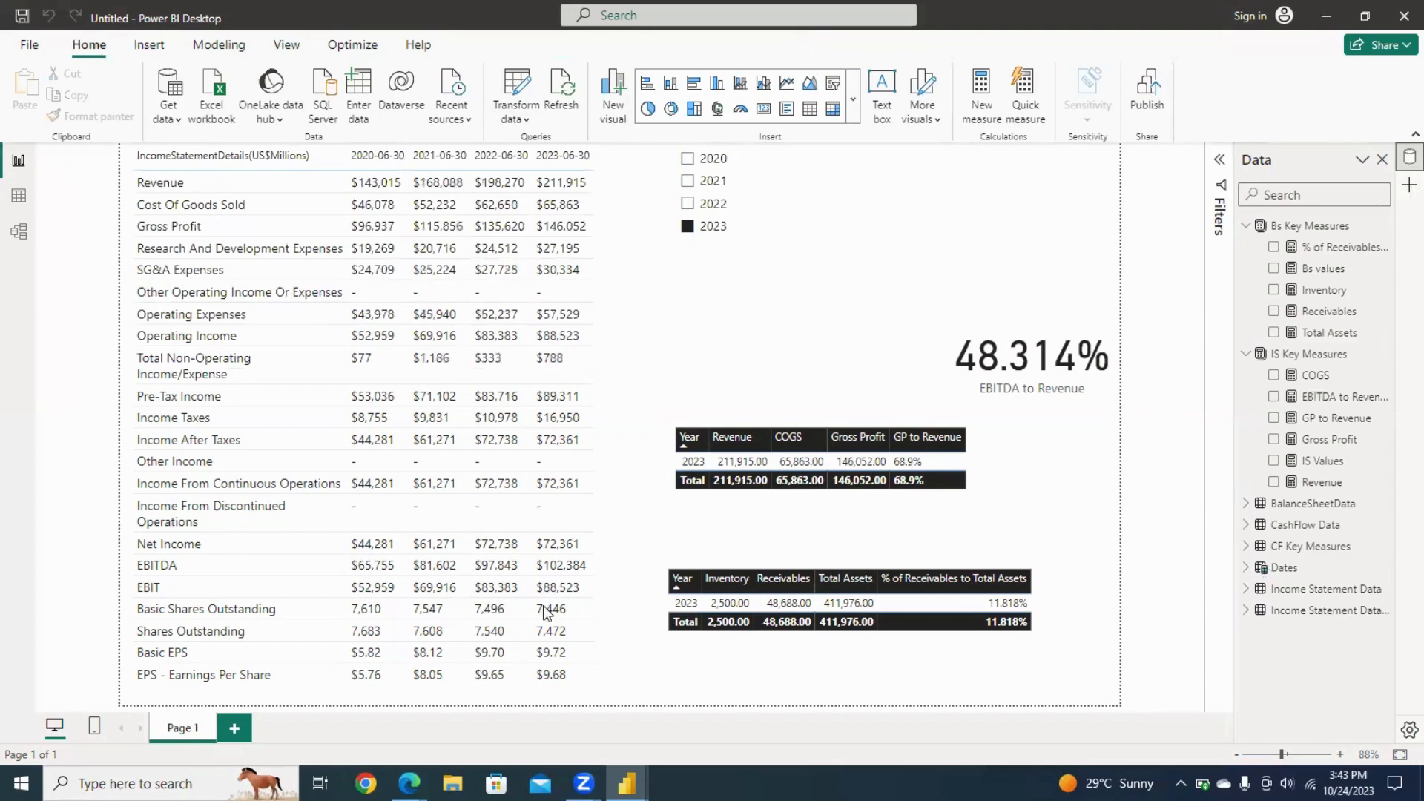
Check the 2023 EBITDA margin on the Macrotrends Microsoft financial ratios page in Edge, and return to the Power BI report.
mouse_move(409, 783)
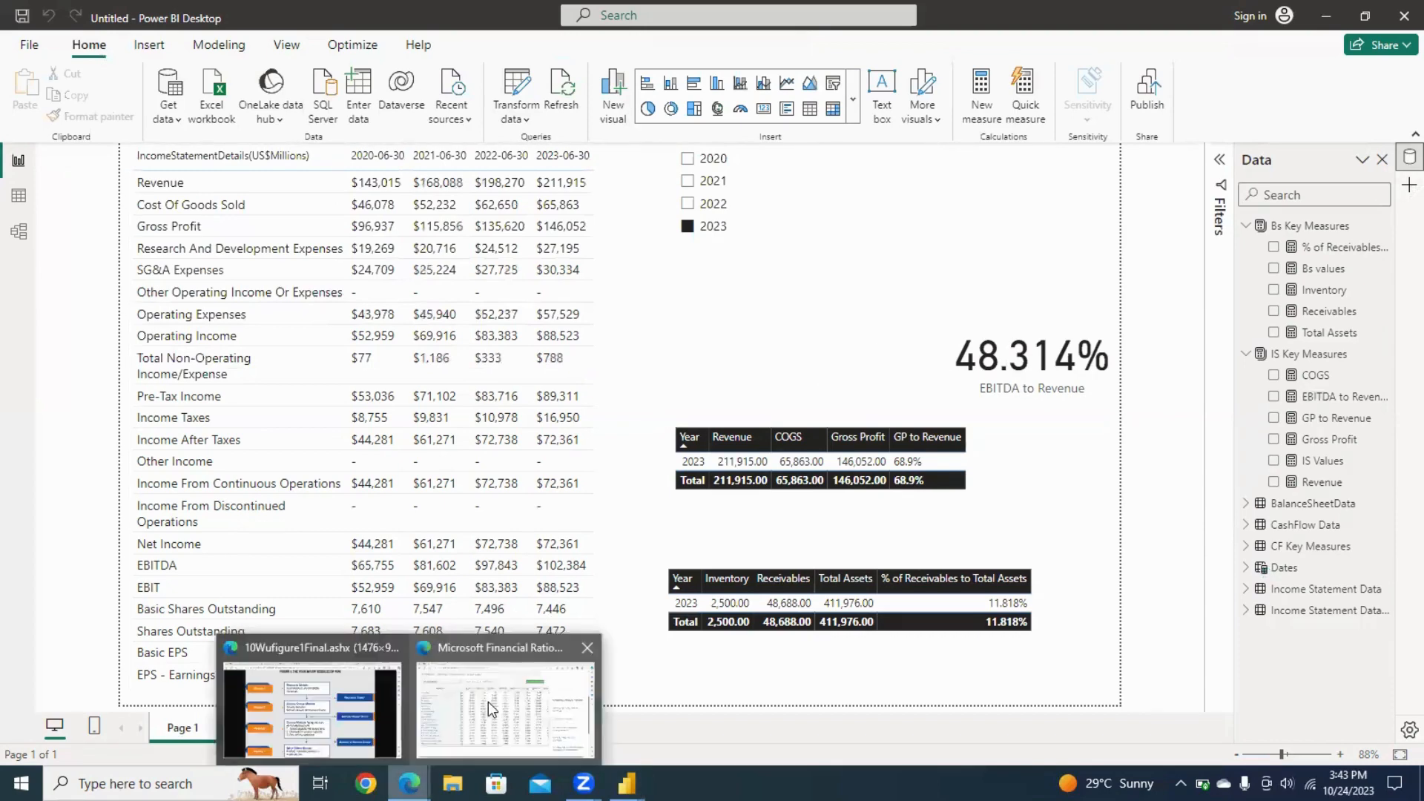
click(488, 702)
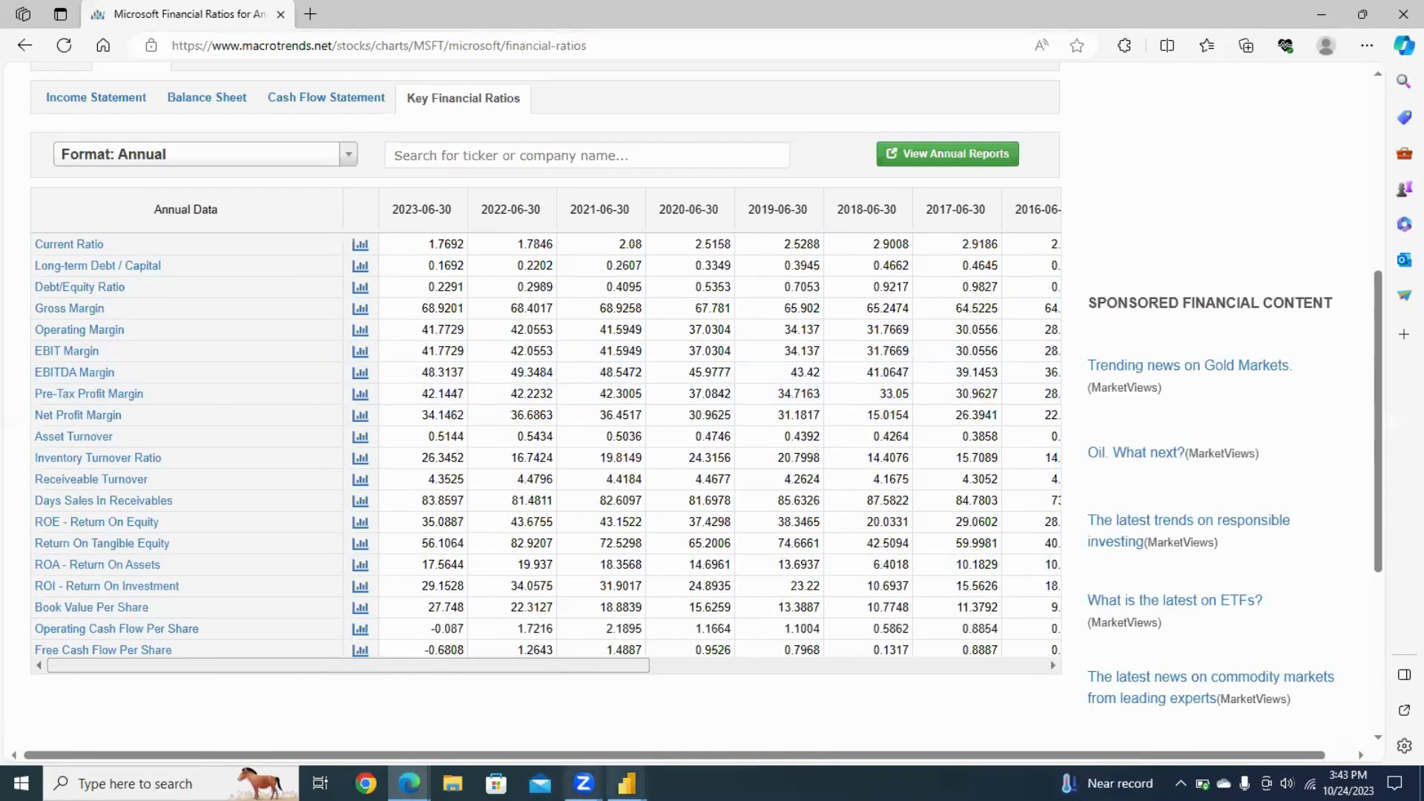
mouse_move(627, 785)
click(693, 720)
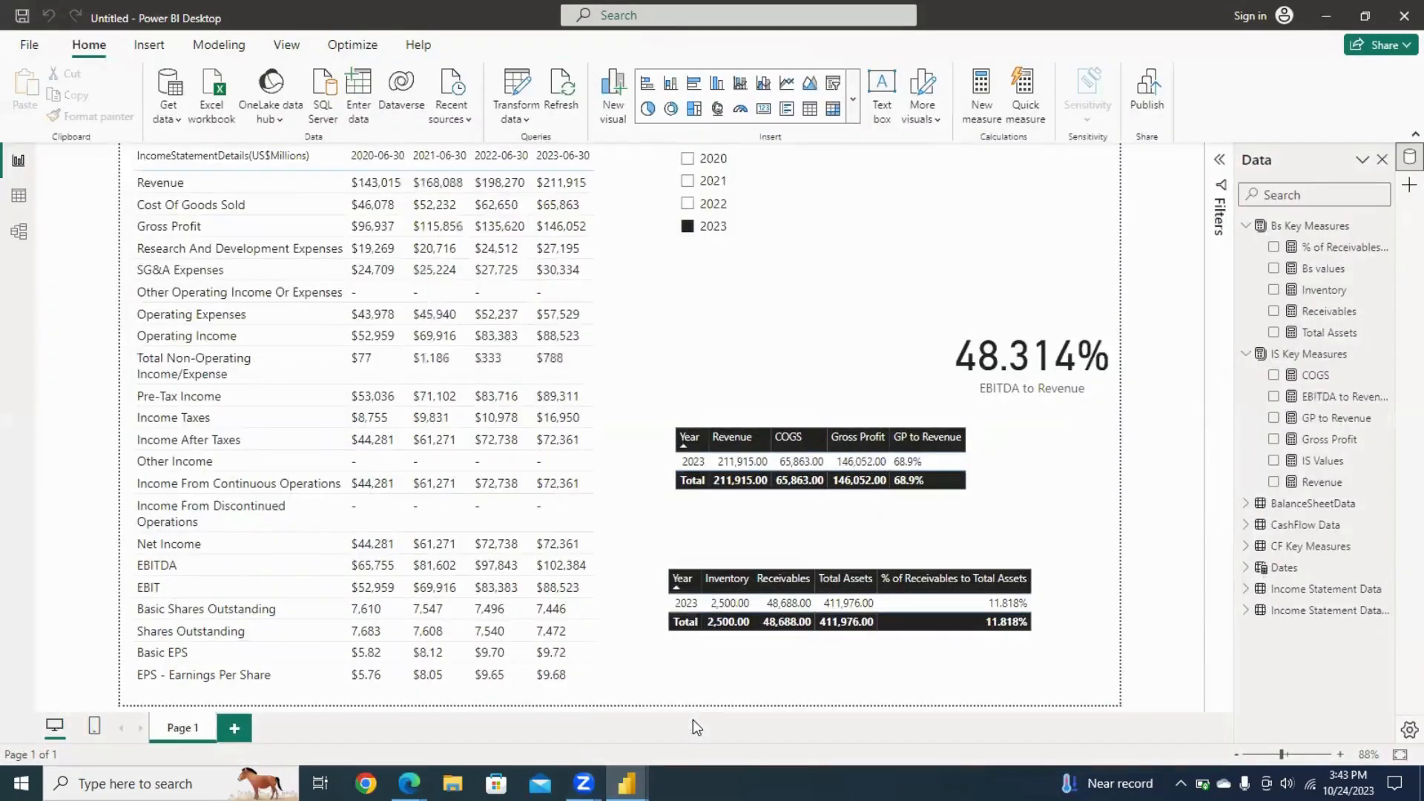